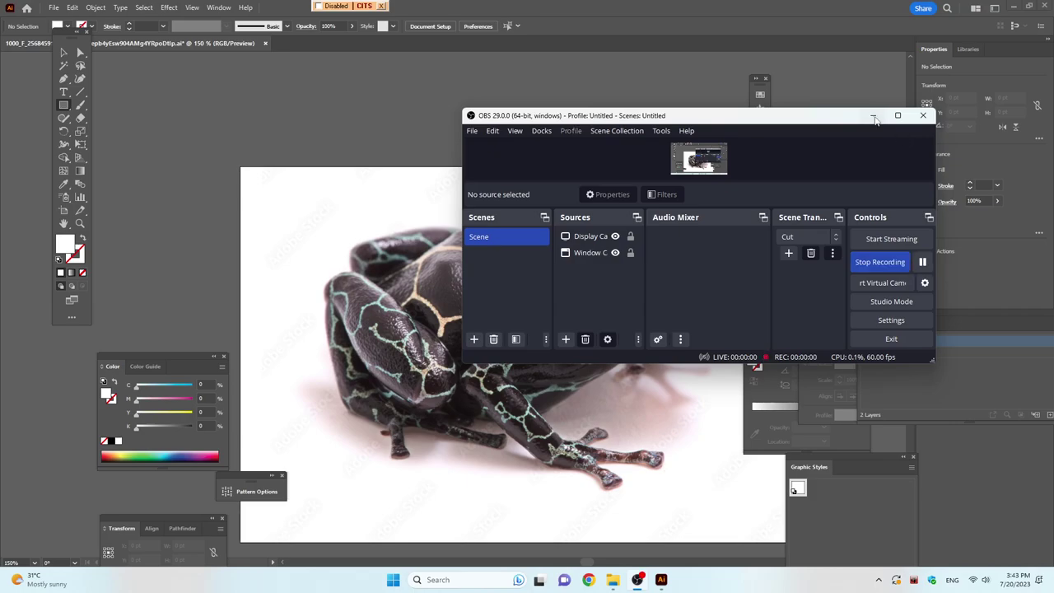
Reset default colours, then make the stroke blue and remove the fill
{"action": "left_click", "coordinate": [873, 115]}
{"action": "scroll", "coordinate": [628, 309], "scroll_direction": "up", "scroll_amount": 1}
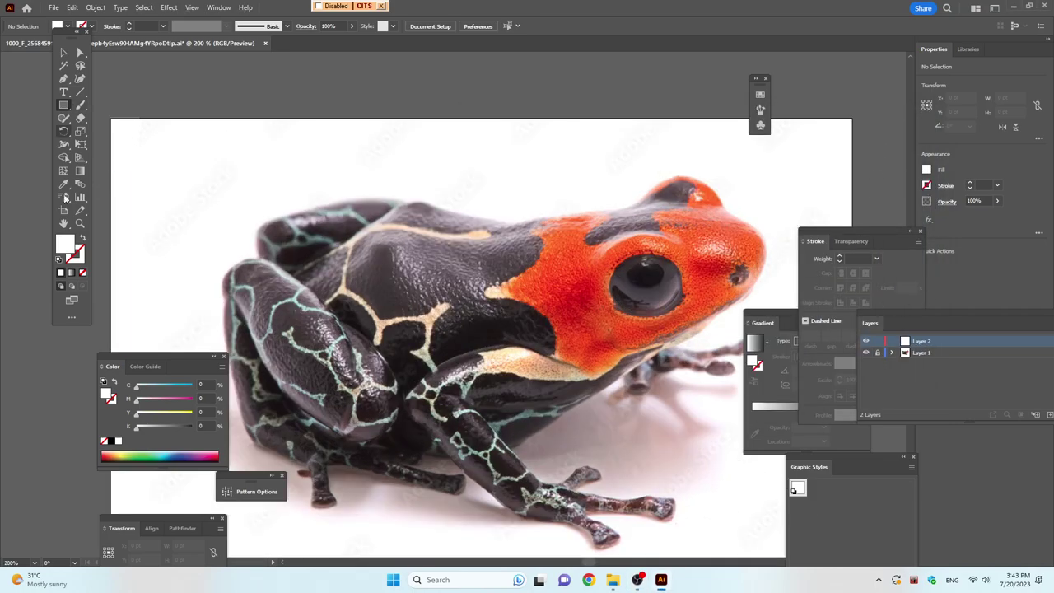
{"action": "left_click", "coordinate": [59, 261]}
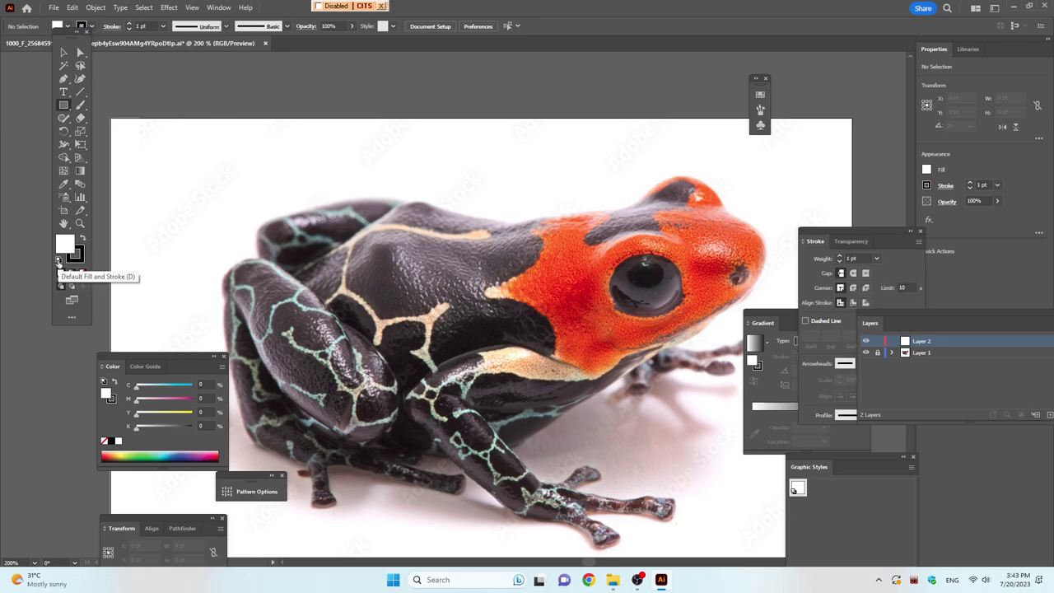
{"action": "left_click", "coordinate": [175, 455]}
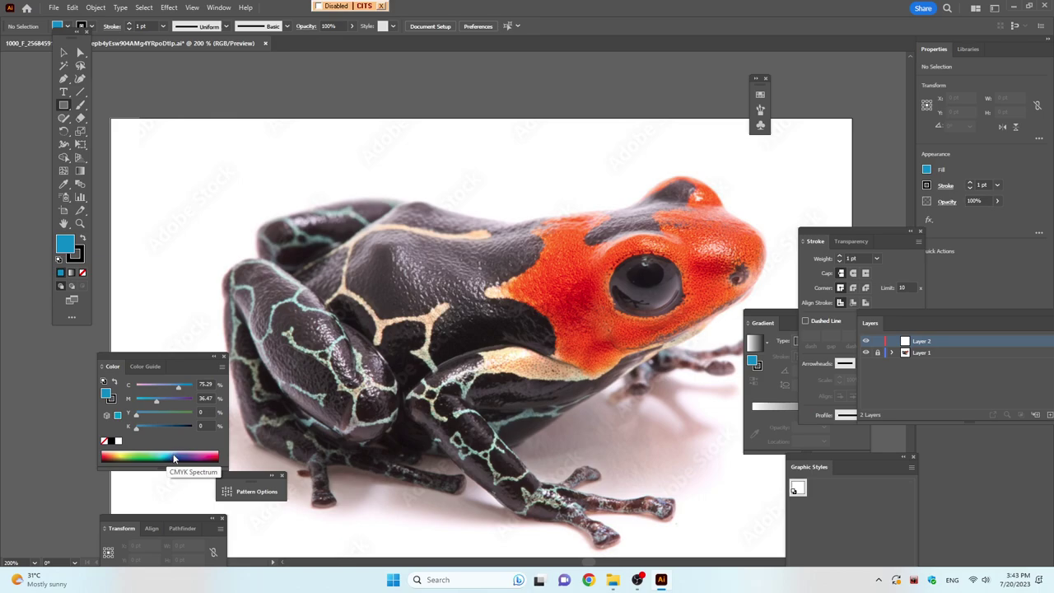
{"action": "key", "text": "shift+x"}
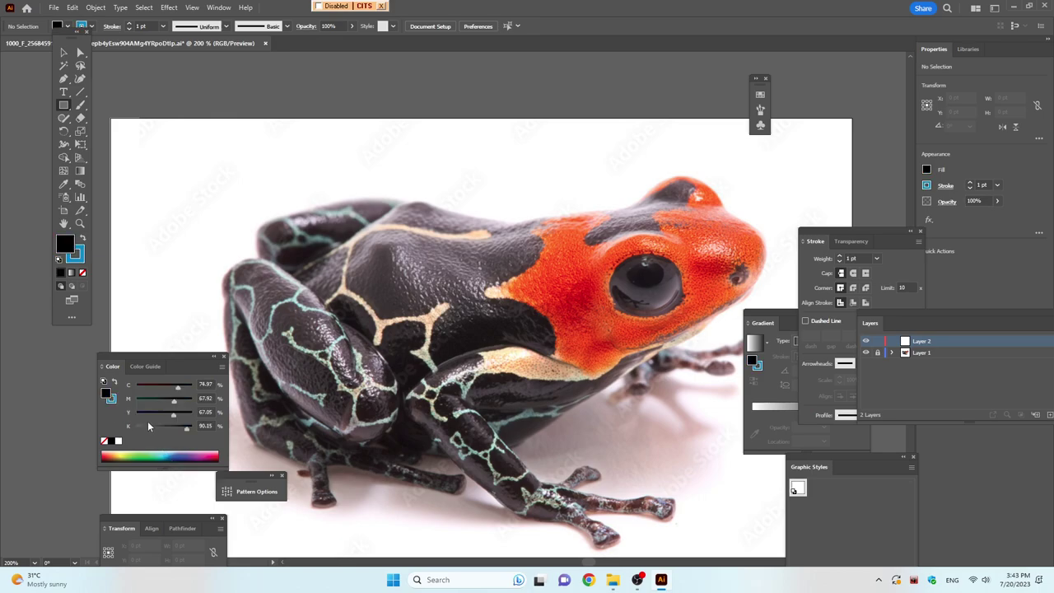
{"action": "key", "text": "slash"}
Start a Curvature-tool outline along the back and top crest of the frog's head
{"action": "left_click", "coordinate": [80, 78]}
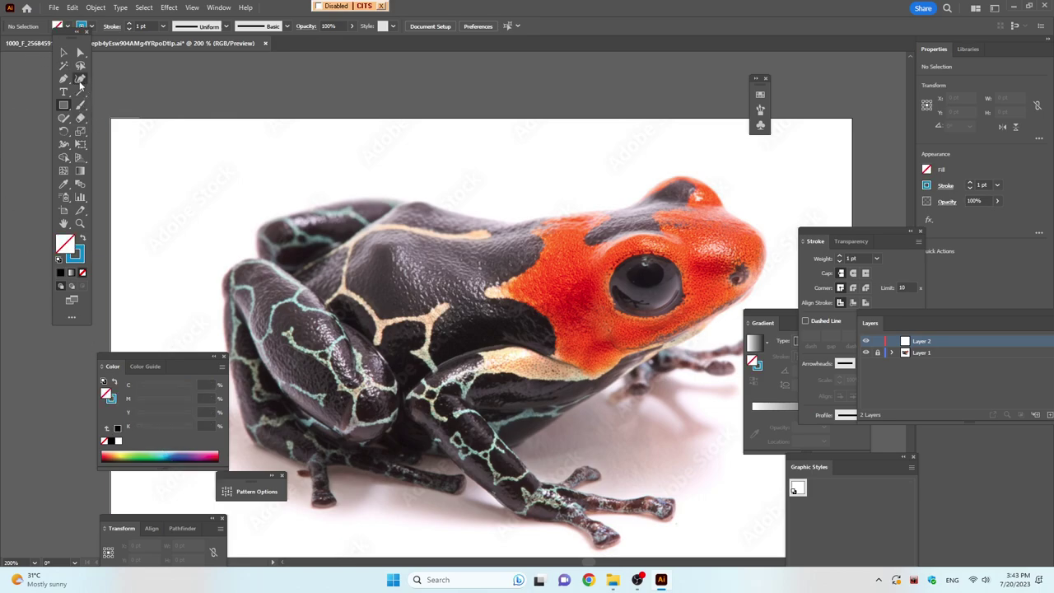
{"action": "scroll", "coordinate": [673, 191], "scroll_direction": "up", "scroll_amount": 3}
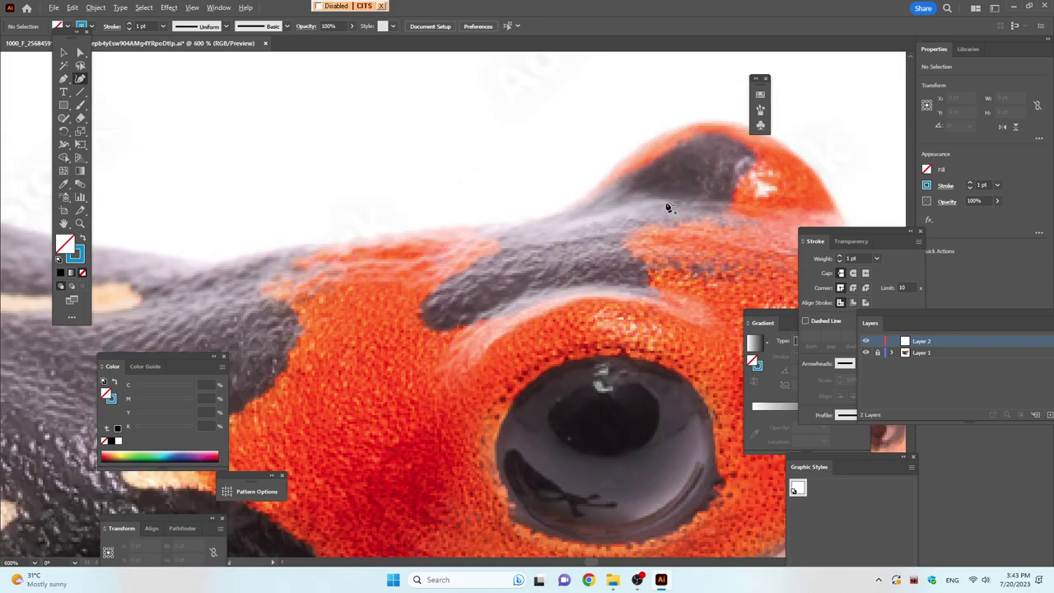
{"action": "left_click", "coordinate": [565, 210]}
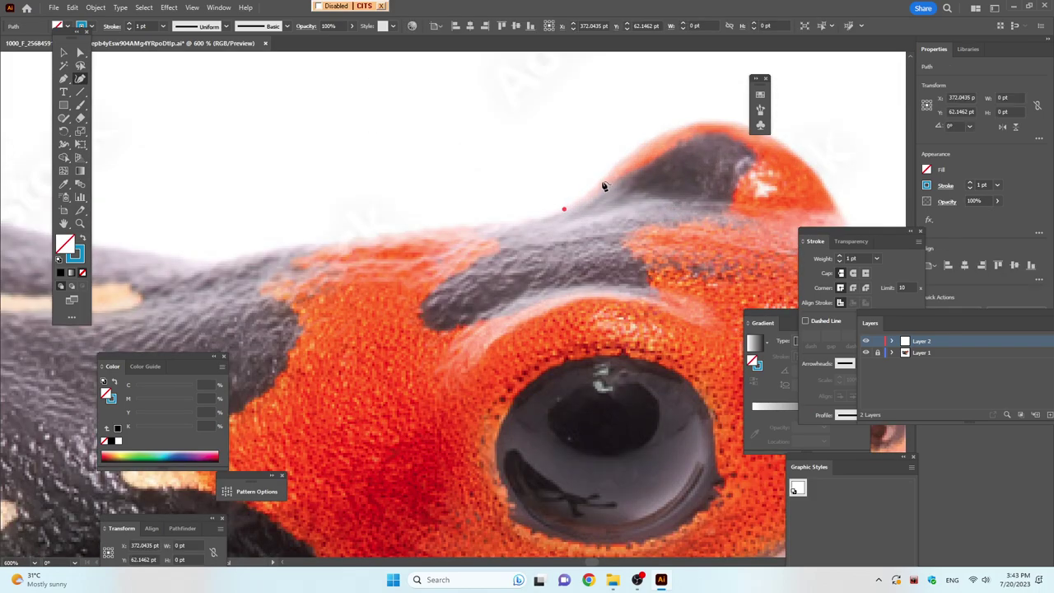
{"action": "left_click", "coordinate": [606, 176]}
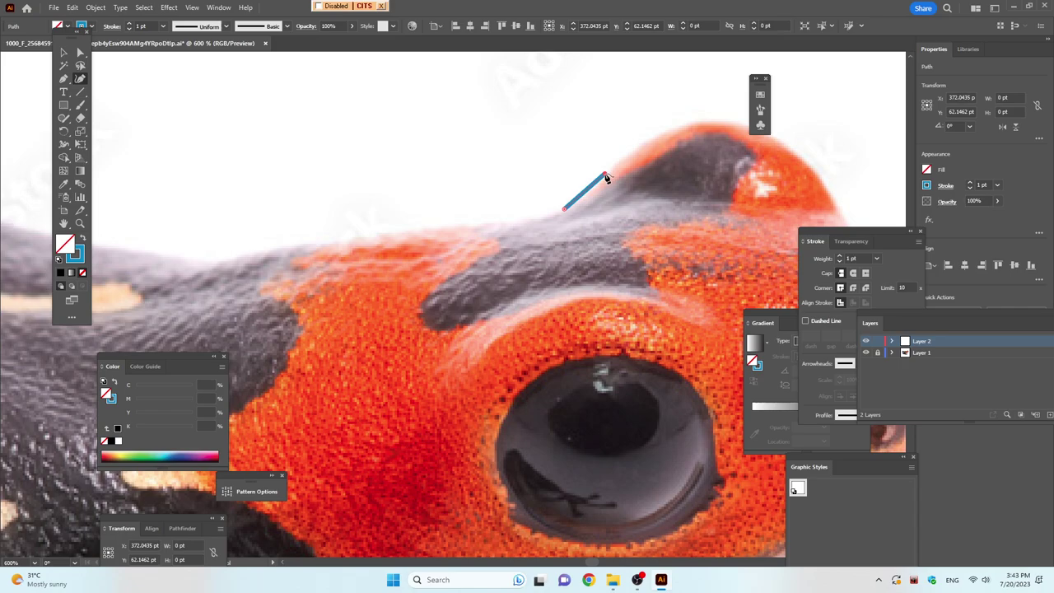
{"action": "left_click", "coordinate": [683, 126]}
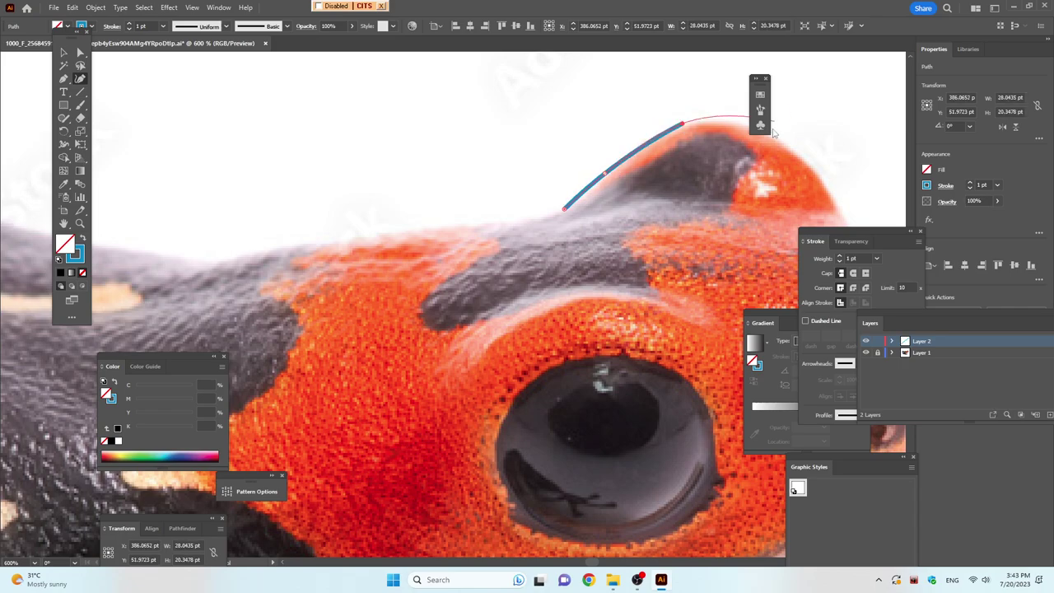
{"action": "left_click", "coordinate": [811, 165]}
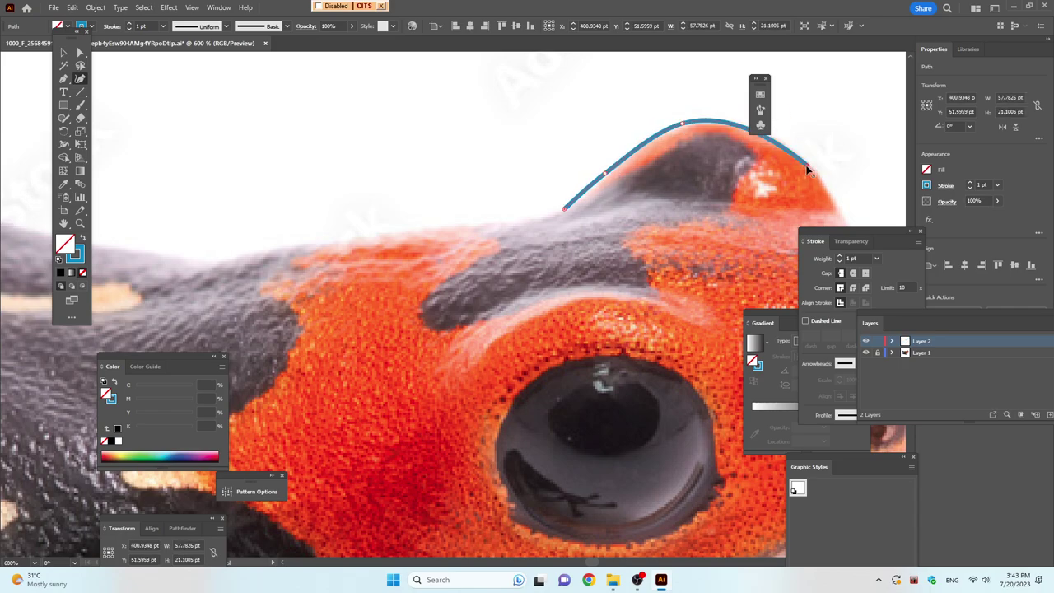
Continue the outline down the front of the head and around the snout tip
{"action": "left_click_drag", "start_coordinate": [810, 165], "coordinate": [460, 187]}
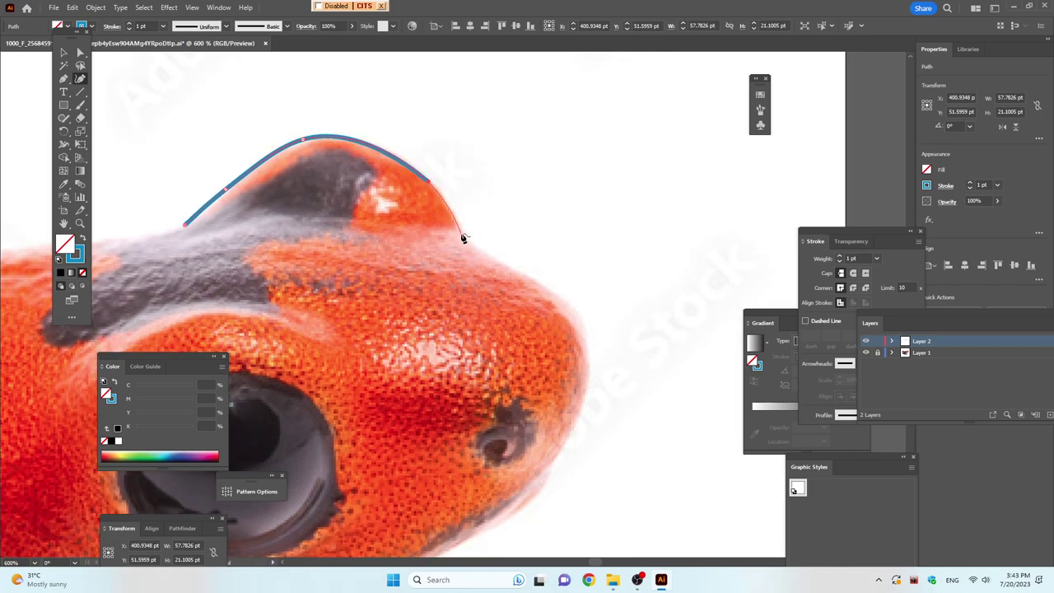
{"action": "left_click", "coordinate": [460, 233]}
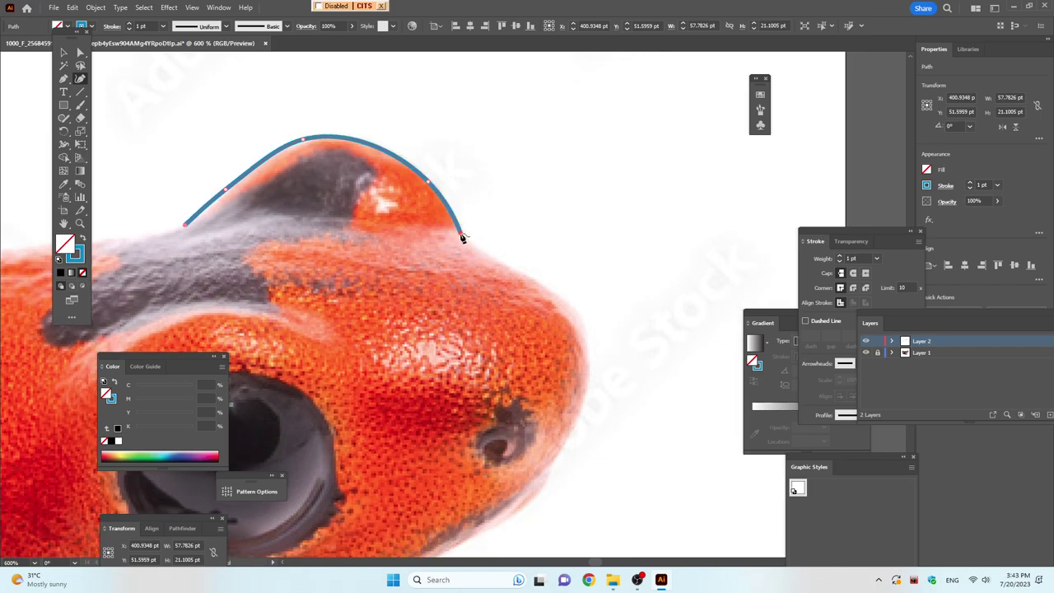
{"action": "left_click", "coordinate": [547, 288]}
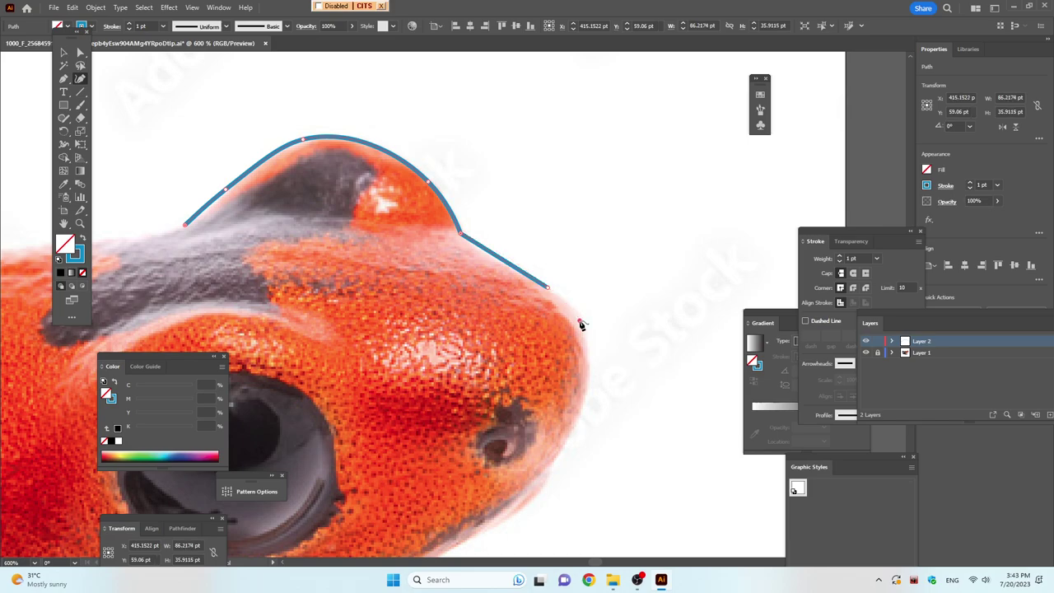
{"action": "left_click", "coordinate": [580, 321]}
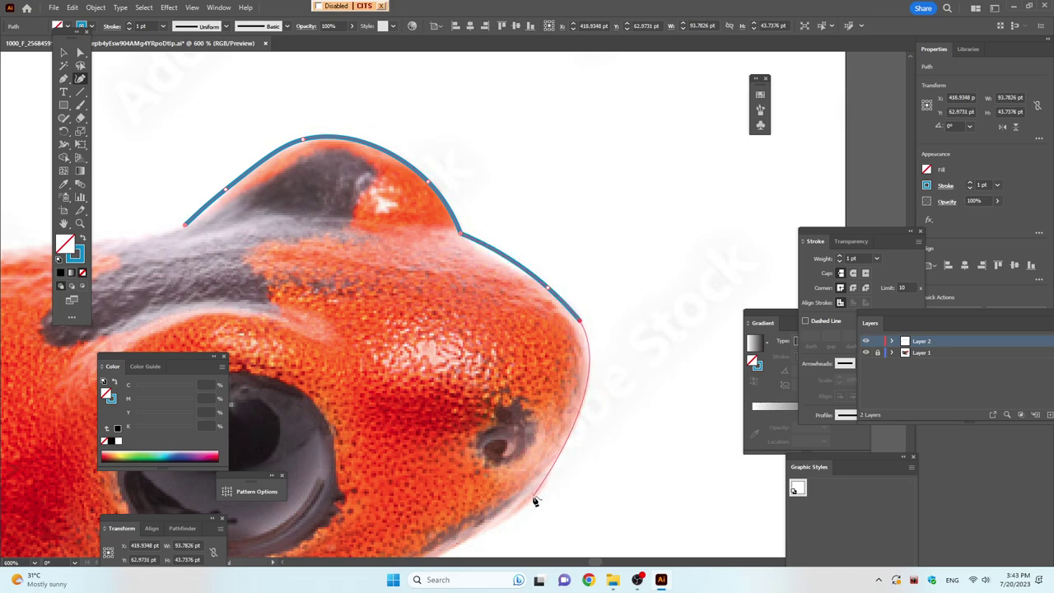
{"action": "left_click", "coordinate": [551, 467]}
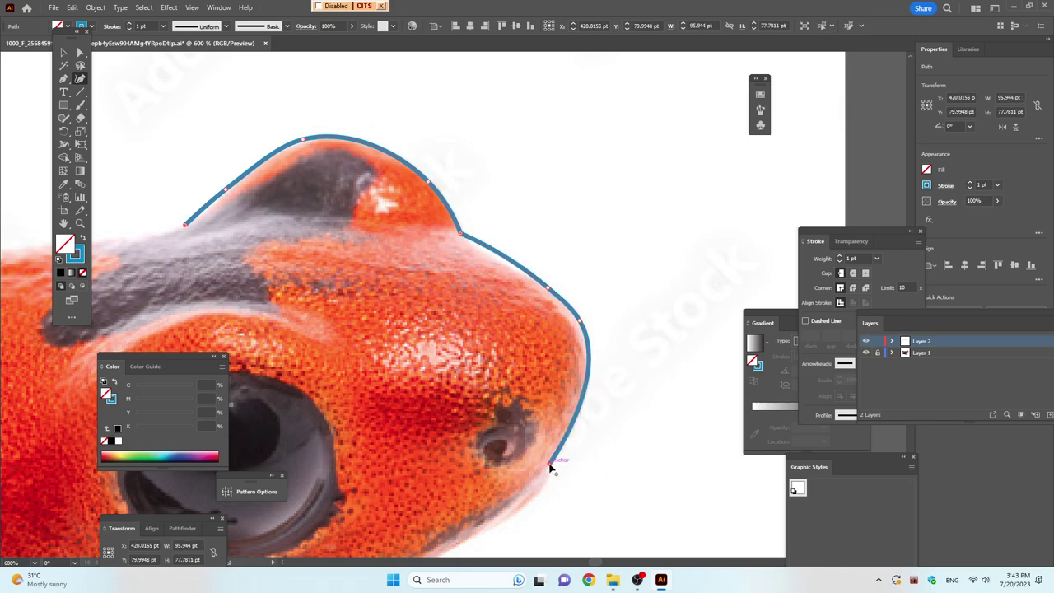
Trace the outline below the nostril, along the jaw and under the chin
{"action": "mouse_move", "coordinate": [552, 467]}
{"action": "left_mouse_down"}
{"action": "mouse_move", "coordinate": [683, 212]}
{"action": "mouse_move", "coordinate": [686, 238]}
{"action": "mouse_move", "coordinate": [681, 227]}
{"action": "left_mouse_up"}
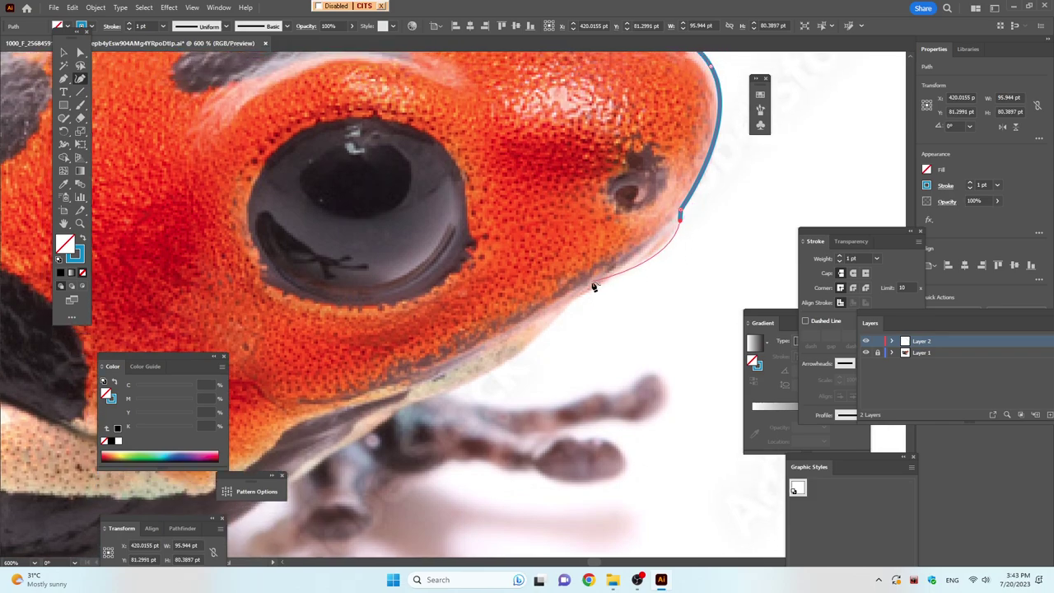
{"action": "left_click", "coordinate": [619, 273]}
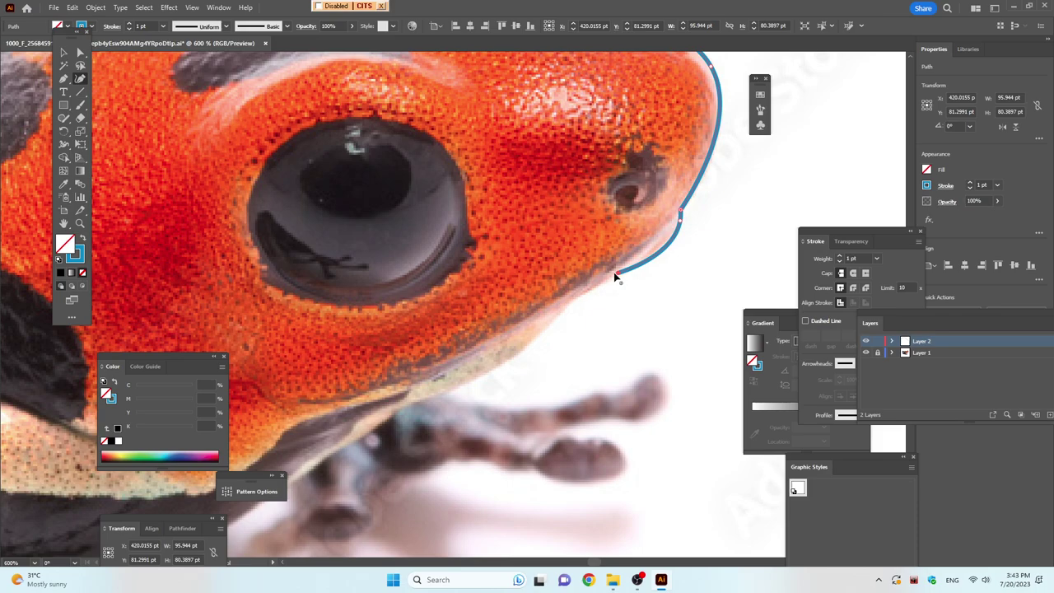
{"action": "left_click", "coordinate": [569, 305]}
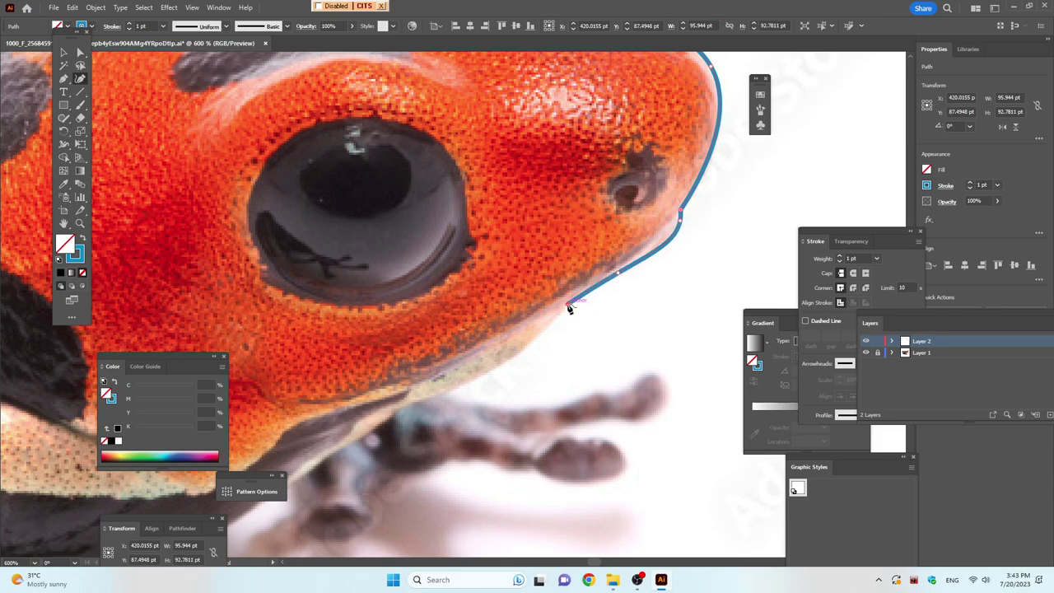
{"action": "left_click", "coordinate": [520, 352]}
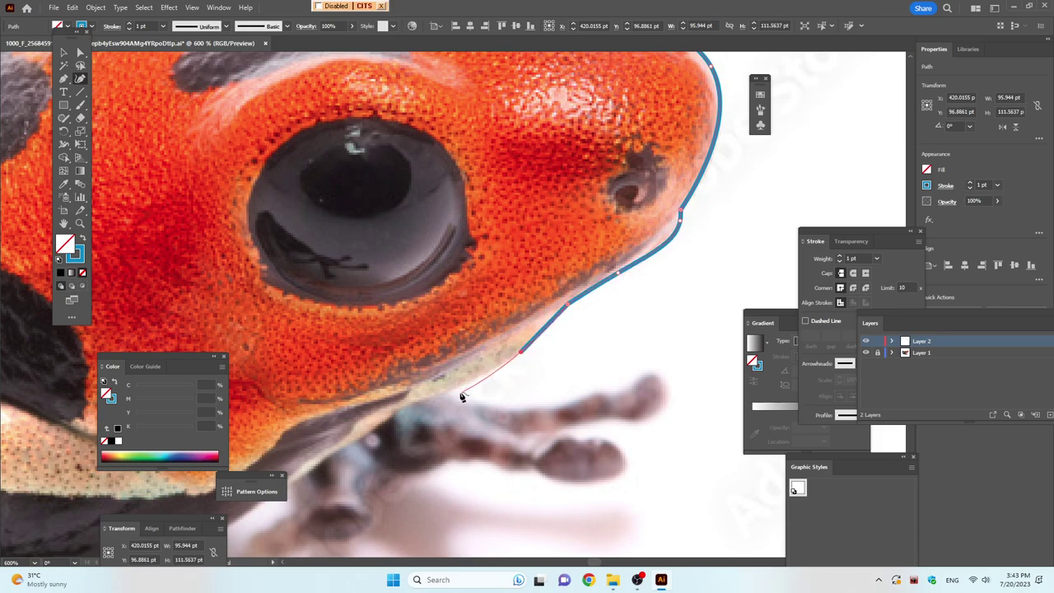
{"action": "left_click", "coordinate": [448, 391]}
{"action": "scroll", "coordinate": [449, 393], "scroll_direction": "down", "scroll_amount": 2}
Extend the outline down to the front foot and around the first toe's pad
{"action": "scroll", "coordinate": [433, 290], "scroll_direction": "down", "scroll_amount": 2}
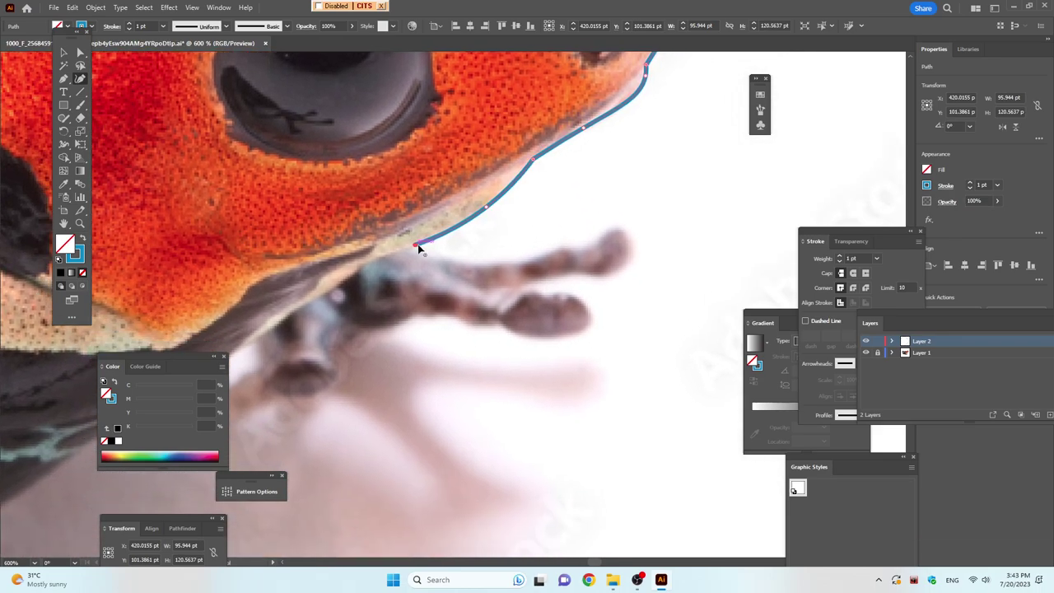
{"action": "left_click", "coordinate": [431, 252]}
{"action": "left_click", "coordinate": [522, 262]}
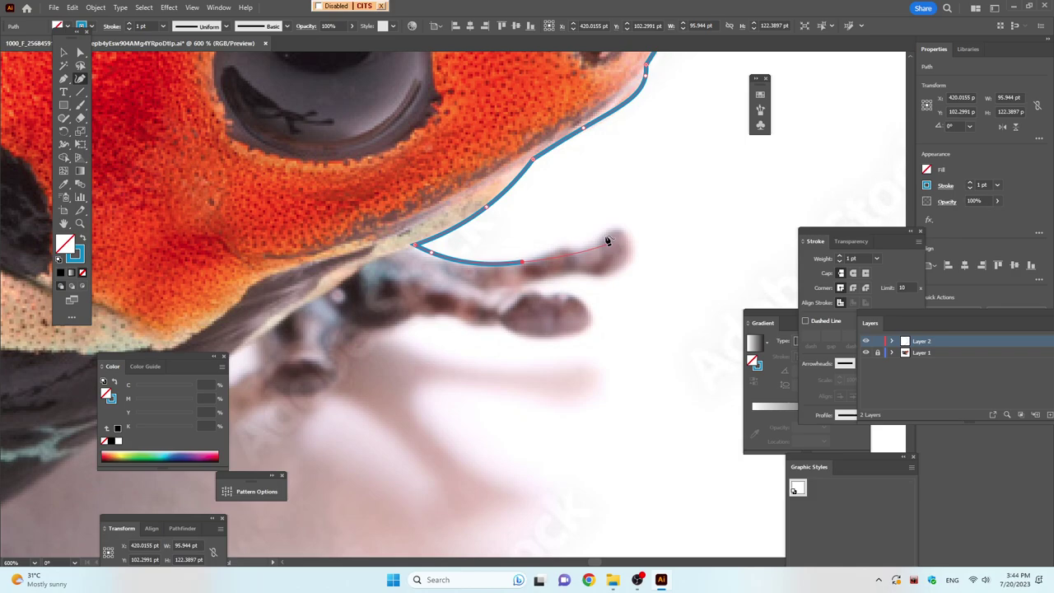
{"action": "left_click", "coordinate": [559, 246]}
{"action": "left_click", "coordinate": [569, 246]}
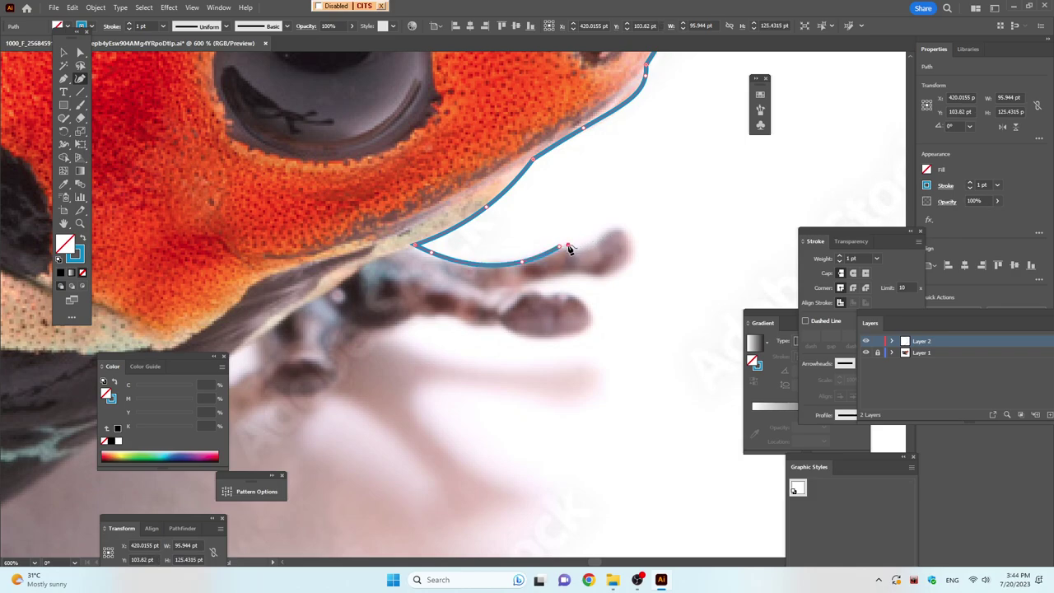
{"action": "left_click_drag", "start_coordinate": [569, 247], "coordinate": [577, 254]}
{"action": "left_click", "coordinate": [577, 248]}
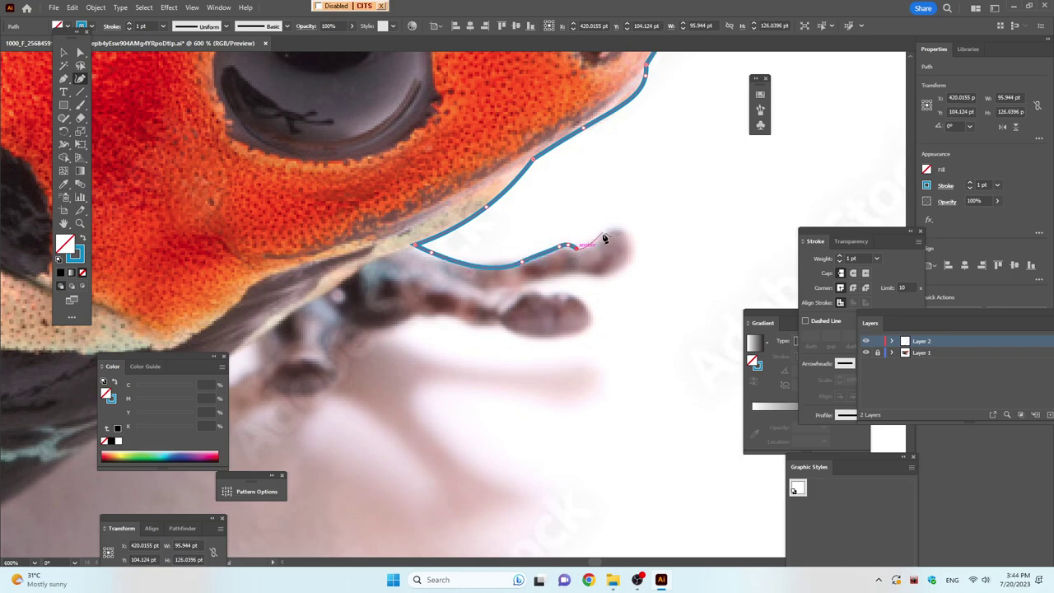
{"action": "left_click", "coordinate": [604, 234]}
{"action": "left_click", "coordinate": [618, 229]}
{"action": "left_click", "coordinate": [633, 245]}
{"action": "left_click", "coordinate": [609, 278]}
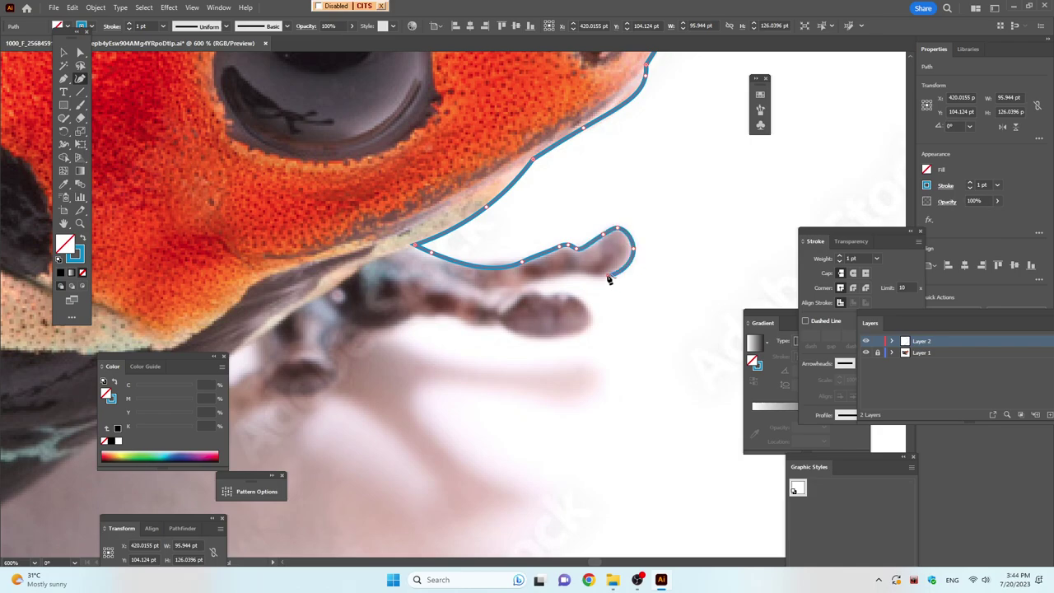
{"action": "left_click", "coordinate": [576, 274]}
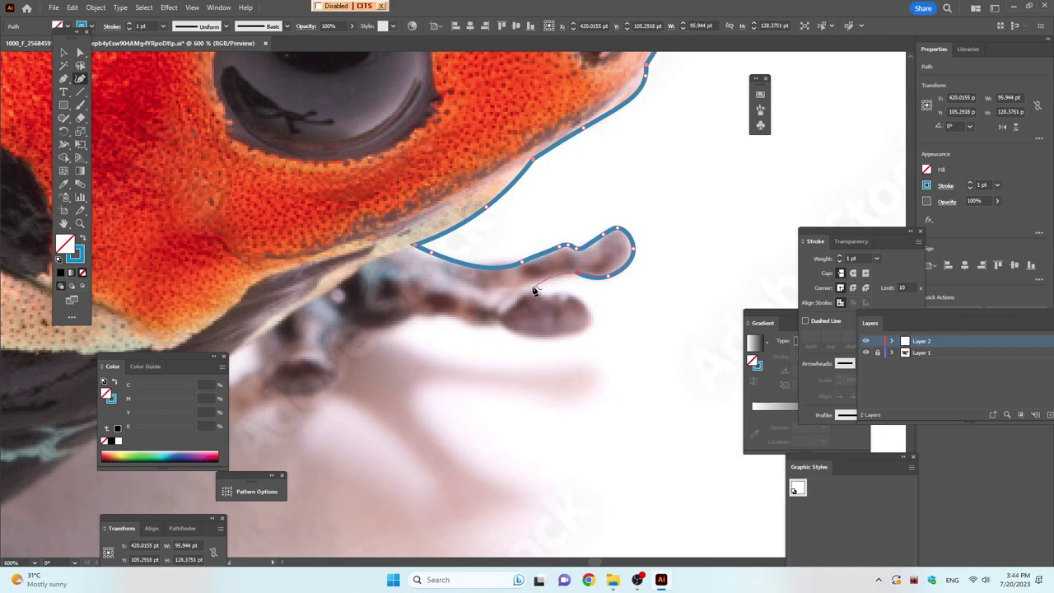
{"action": "left_click", "coordinate": [528, 287]}
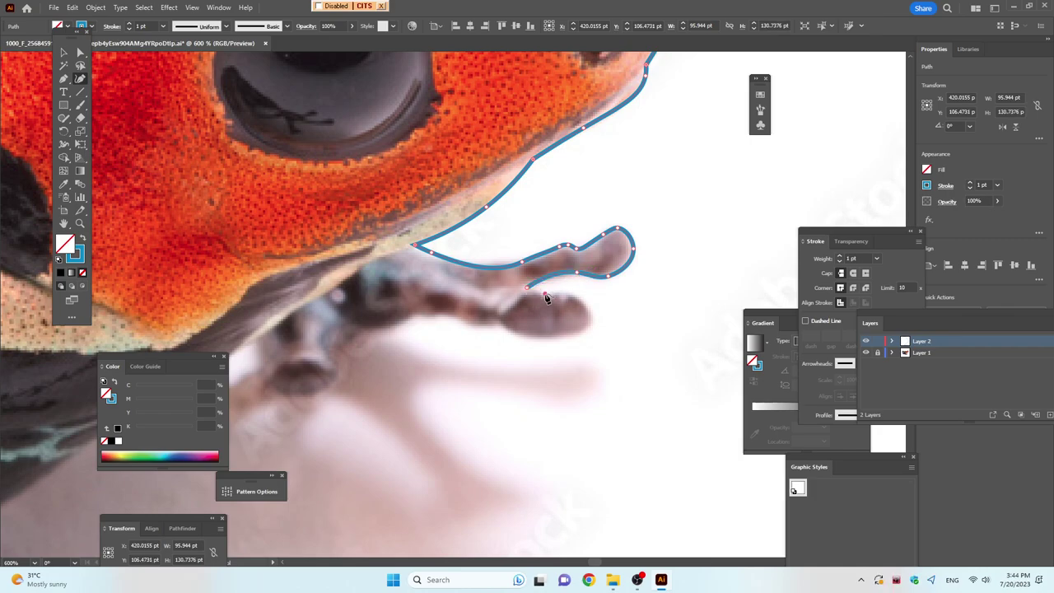
Trace around the second toe's tip and under it
{"action": "left_click", "coordinate": [546, 294]}
{"action": "left_click", "coordinate": [568, 293]}
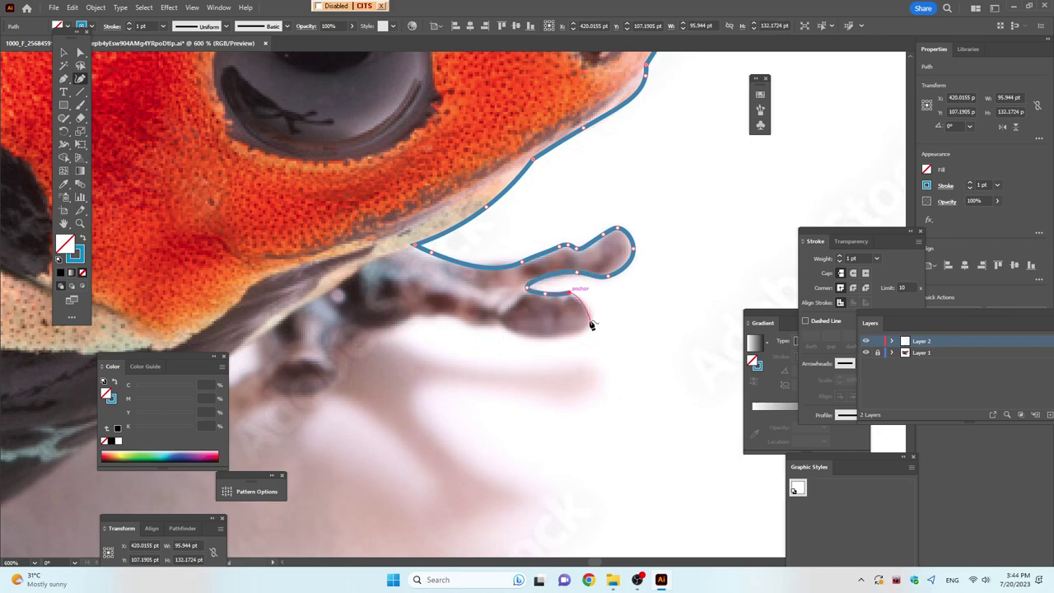
{"action": "left_click", "coordinate": [590, 317]}
{"action": "left_click", "coordinate": [561, 340]}
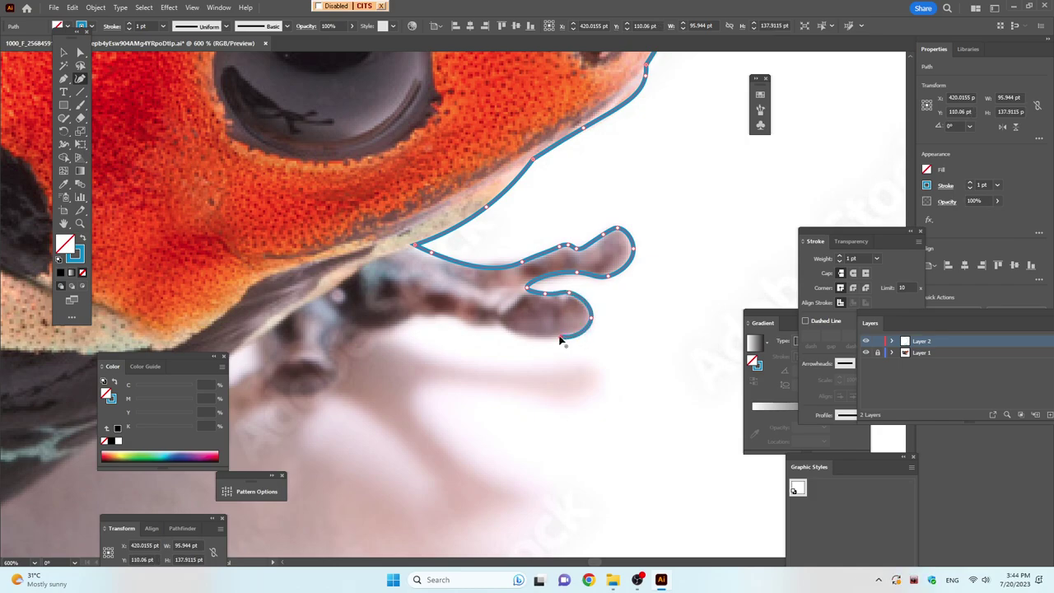
{"action": "mouse_move", "coordinate": [561, 339]}
{"action": "left_mouse_down"}
{"action": "mouse_move", "coordinate": [731, 325]}
{"action": "mouse_move", "coordinate": [667, 302]}
{"action": "left_mouse_up"}
{"action": "left_click", "coordinate": [666, 311]}
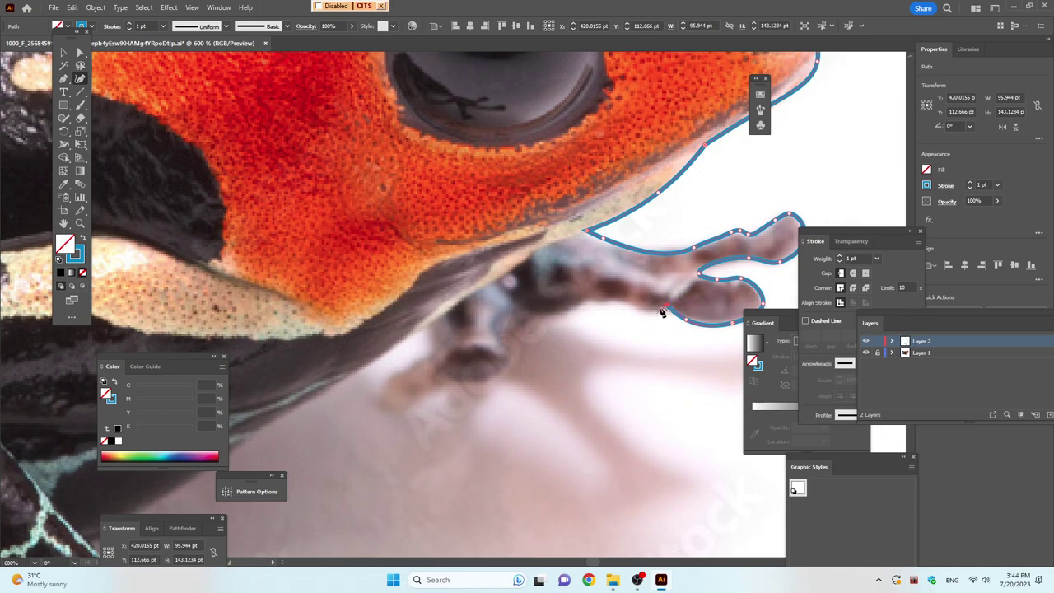
Run the outline along the foot's underside and leg back toward the jaw
{"action": "left_click", "coordinate": [620, 301]}
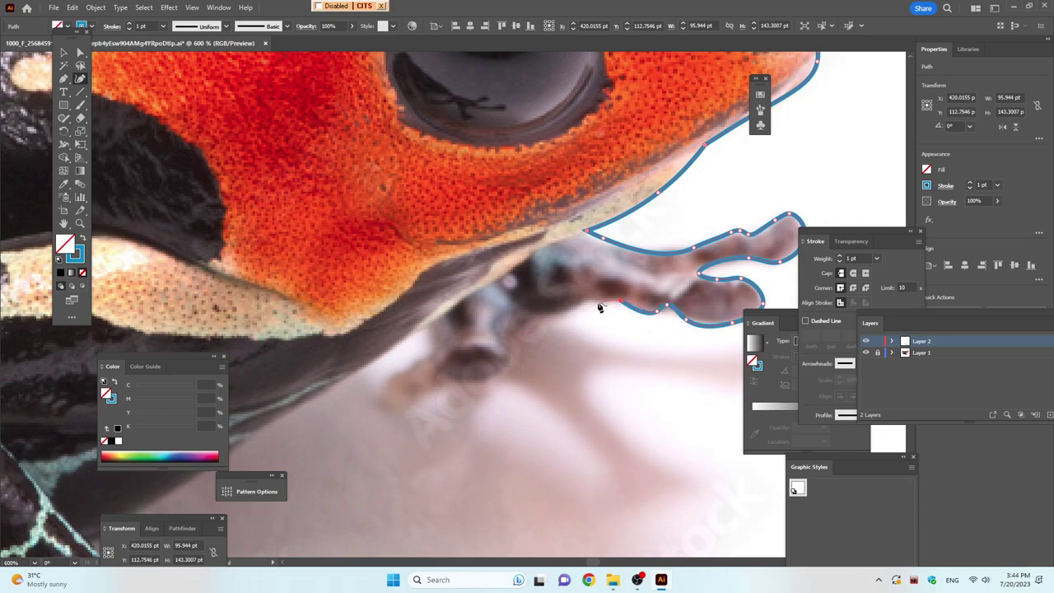
{"action": "left_click", "coordinate": [599, 302]}
{"action": "left_click", "coordinate": [570, 312]}
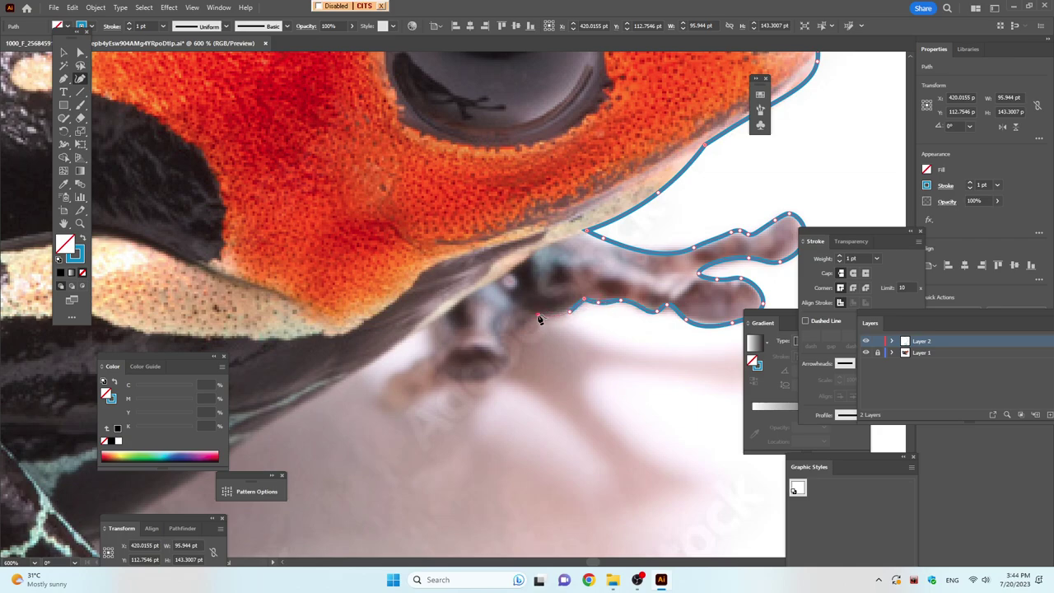
{"action": "left_click", "coordinate": [539, 316]}
{"action": "left_click", "coordinate": [510, 345]}
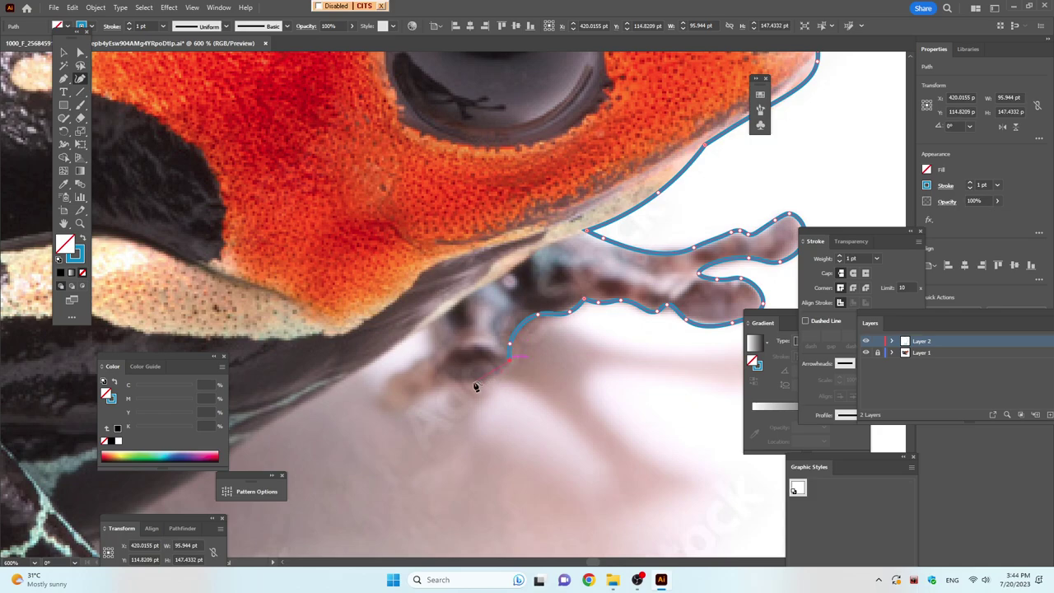
{"action": "left_click_drag", "start_coordinate": [475, 387], "coordinate": [512, 371]}
{"action": "left_click", "coordinate": [490, 383]}
{"action": "left_click", "coordinate": [441, 370]}
{"action": "left_click_drag", "start_coordinate": [460, 347], "coordinate": [452, 350]}
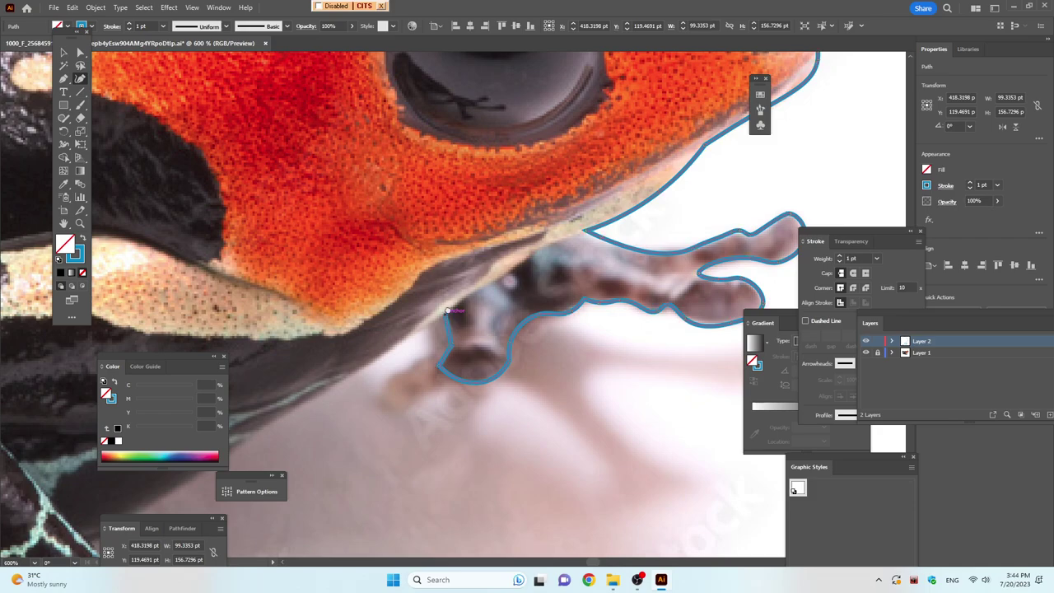
{"action": "left_click_drag", "start_coordinate": [447, 311], "coordinate": [774, 136]}
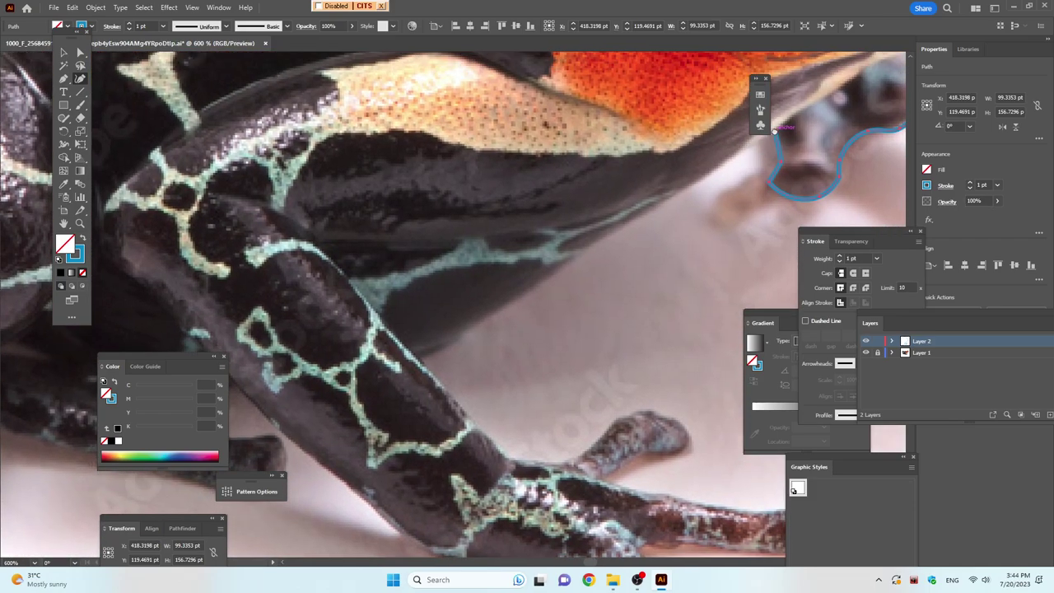
Extend the outline along the belly's lower edge and down the front leg
{"action": "left_click", "coordinate": [689, 189]}
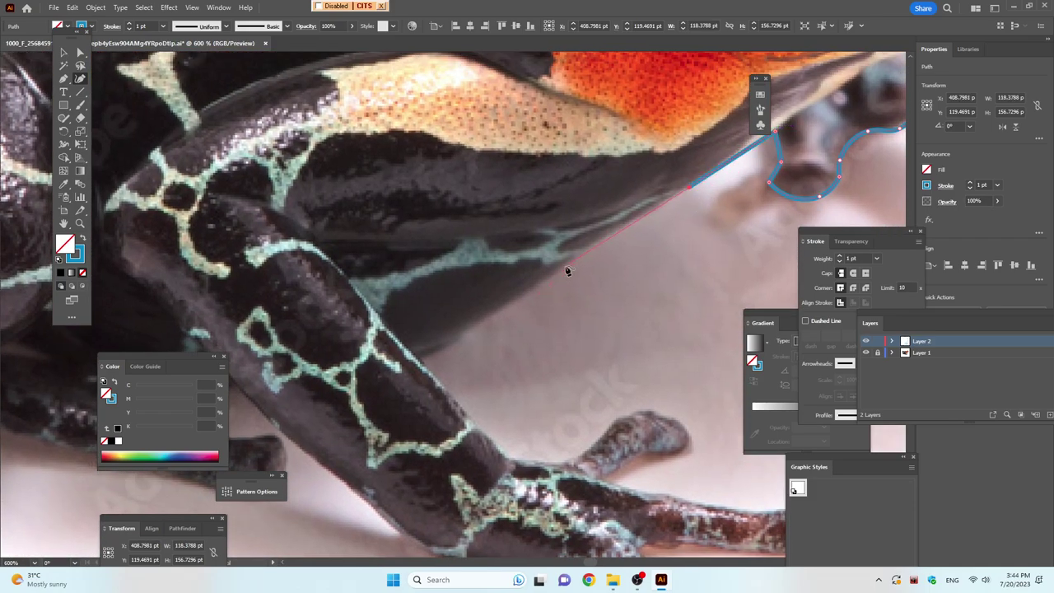
{"action": "left_click", "coordinate": [566, 265]}
{"action": "left_click", "coordinate": [452, 334]}
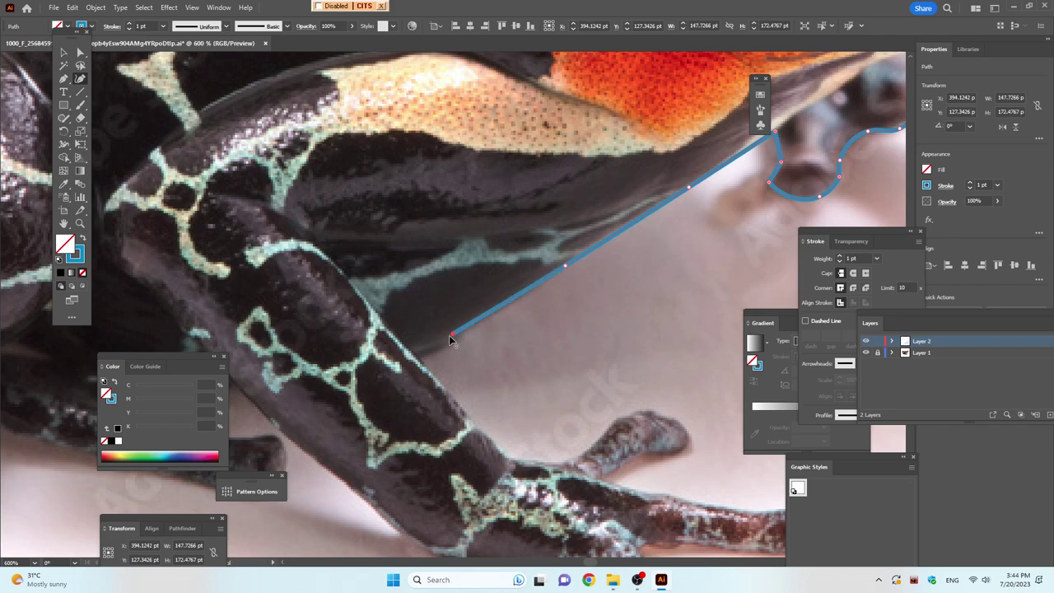
{"action": "left_click", "coordinate": [420, 359]}
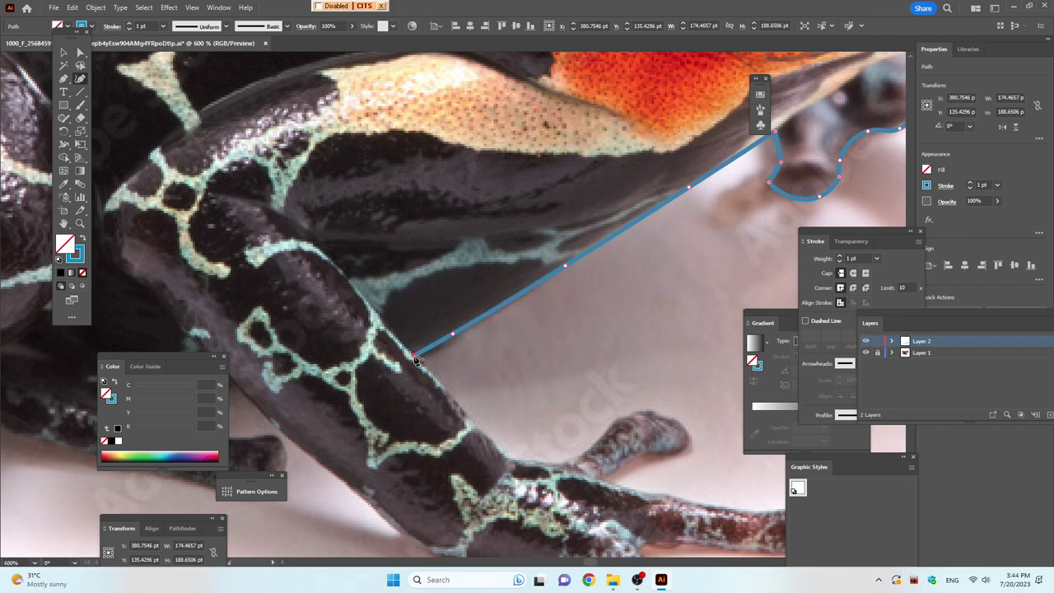
{"action": "left_click_drag", "start_coordinate": [416, 362], "coordinate": [257, 224]}
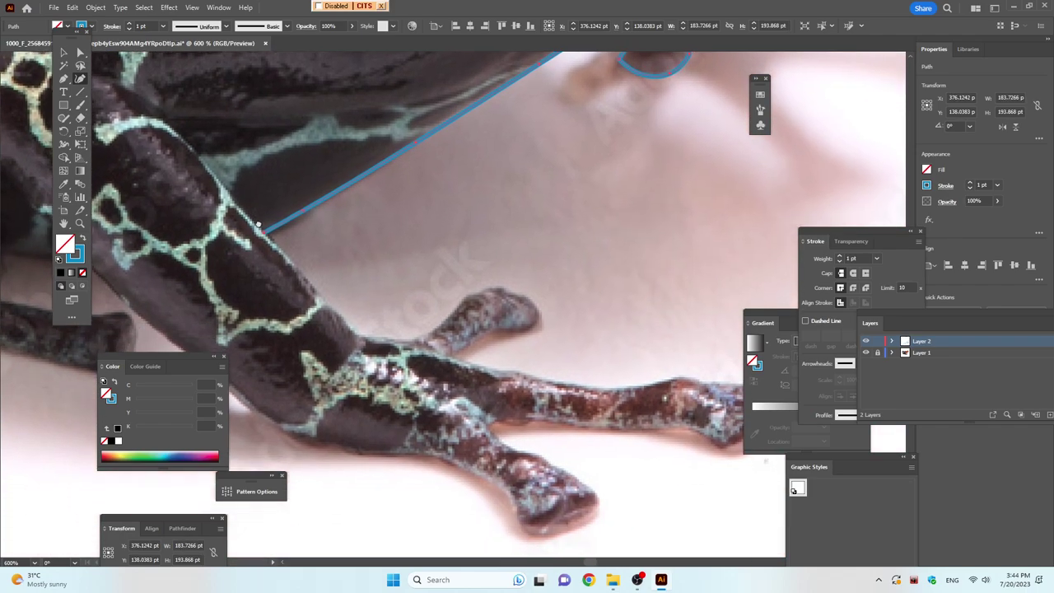
{"action": "left_click", "coordinate": [360, 336]}
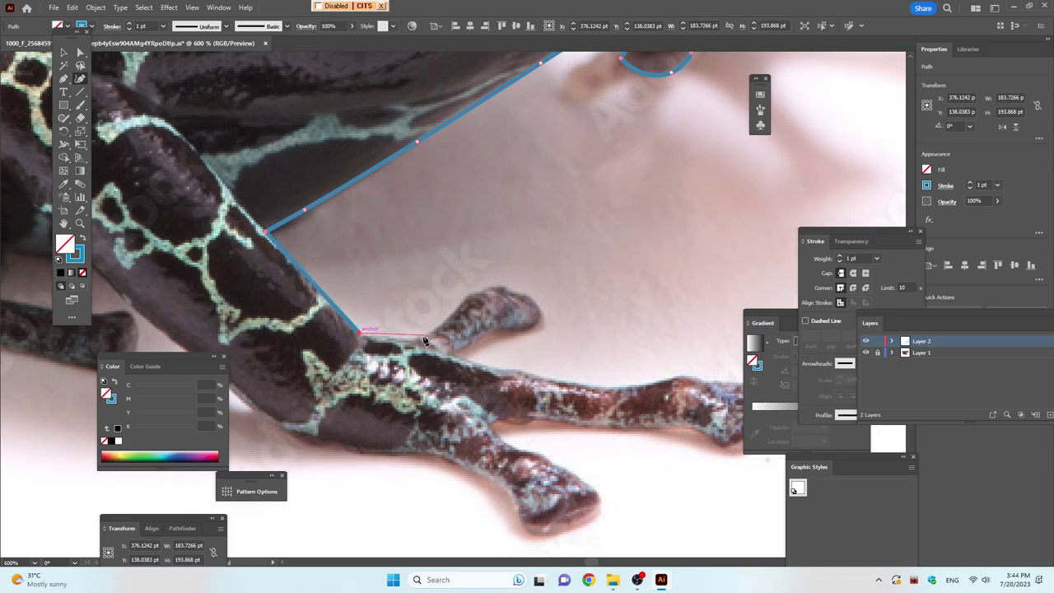
{"action": "left_click_drag", "start_coordinate": [414, 337], "coordinate": [445, 321]}
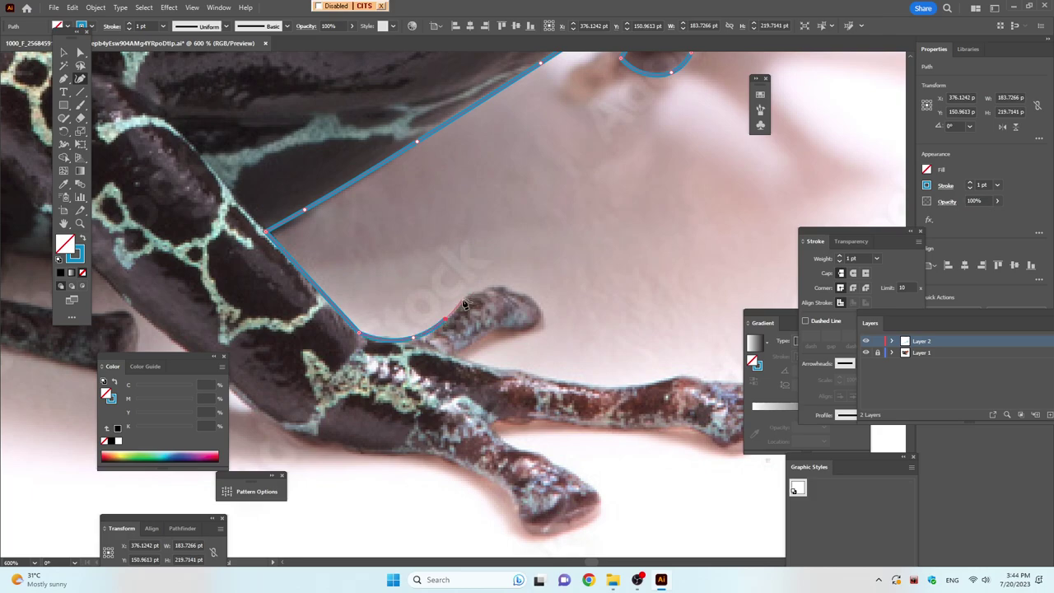
Outline the first toe, around its tip and back along its underside
{"action": "left_click", "coordinate": [462, 296]}
{"action": "left_click", "coordinate": [480, 290]}
{"action": "left_click", "coordinate": [495, 287]}
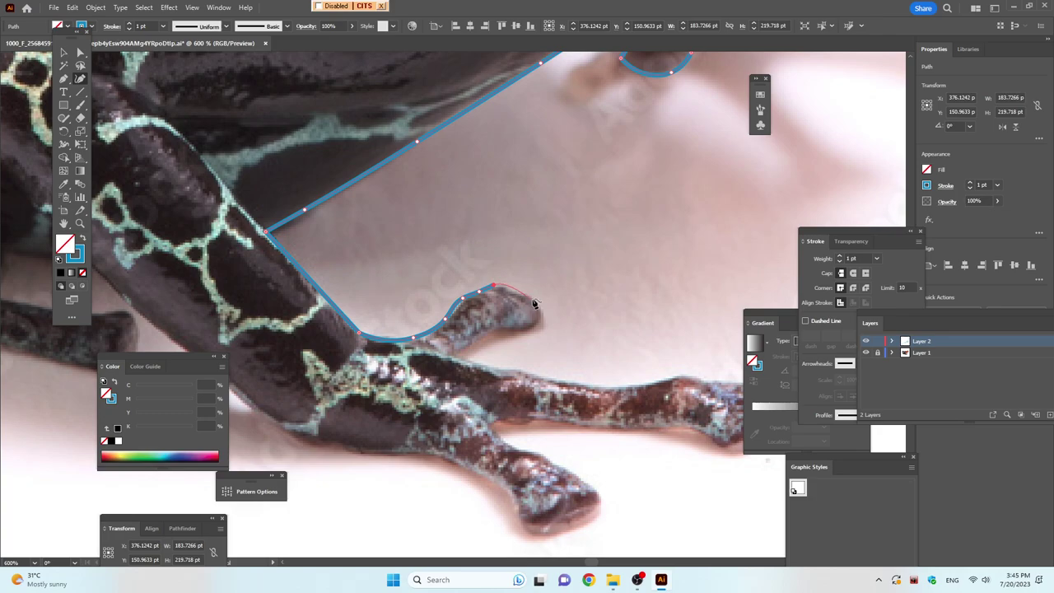
{"action": "left_click", "coordinate": [535, 302]}
{"action": "left_click", "coordinate": [536, 320]}
{"action": "left_click", "coordinate": [479, 339]}
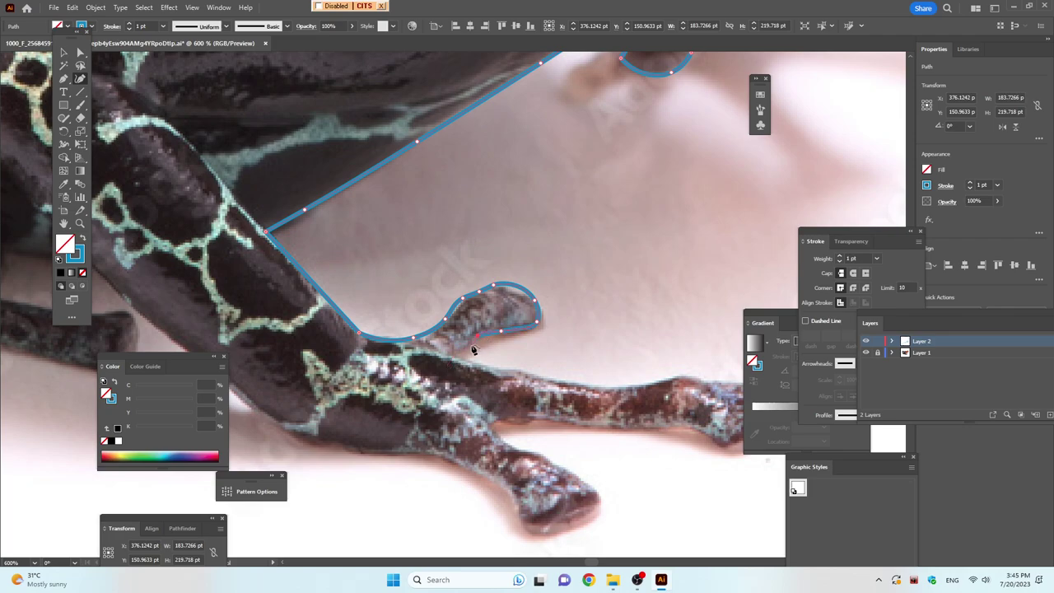
{"action": "left_click_drag", "start_coordinate": [441, 364], "coordinate": [454, 360]}
{"action": "scroll", "coordinate": [450, 360], "scroll_direction": "down", "scroll_amount": 1}
{"action": "scroll", "coordinate": [451, 359], "scroll_direction": "right", "scroll_amount": 2}
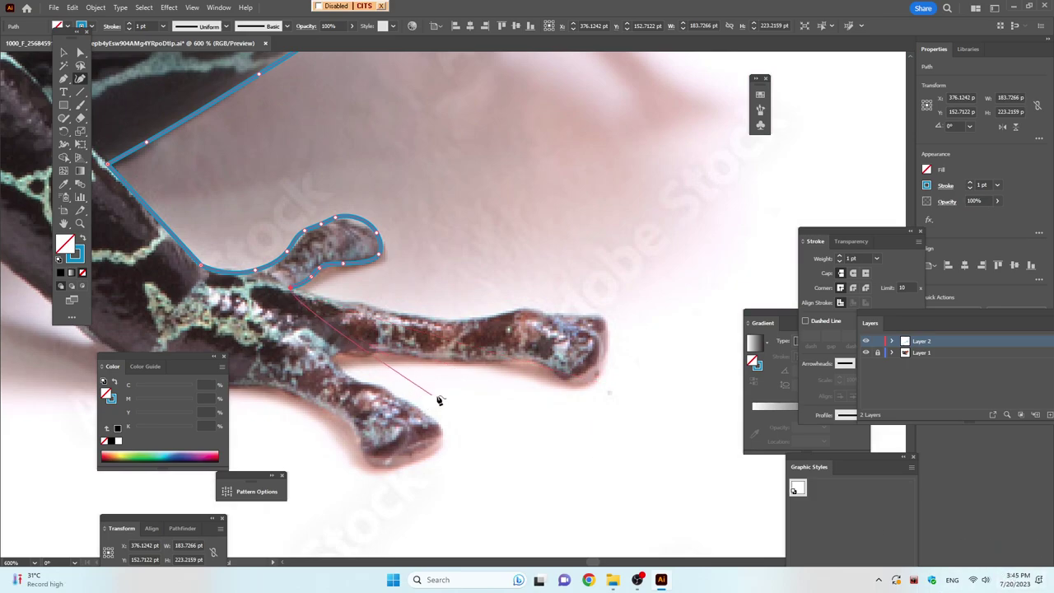
Trace over the long toe, round its tip and back along its underside
{"action": "left_click", "coordinate": [332, 299]}
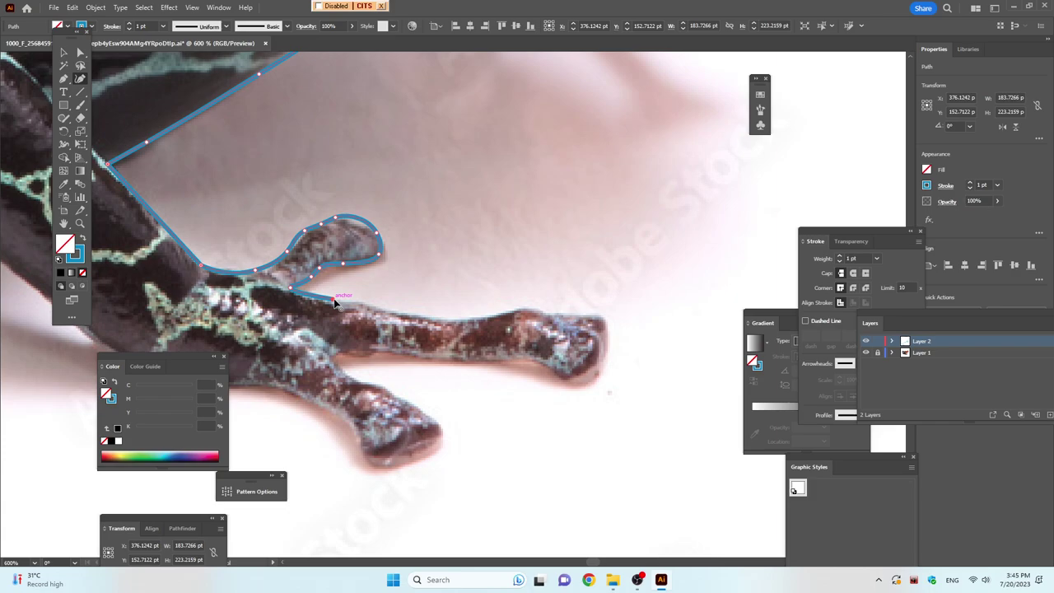
{"action": "left_click", "coordinate": [383, 308]}
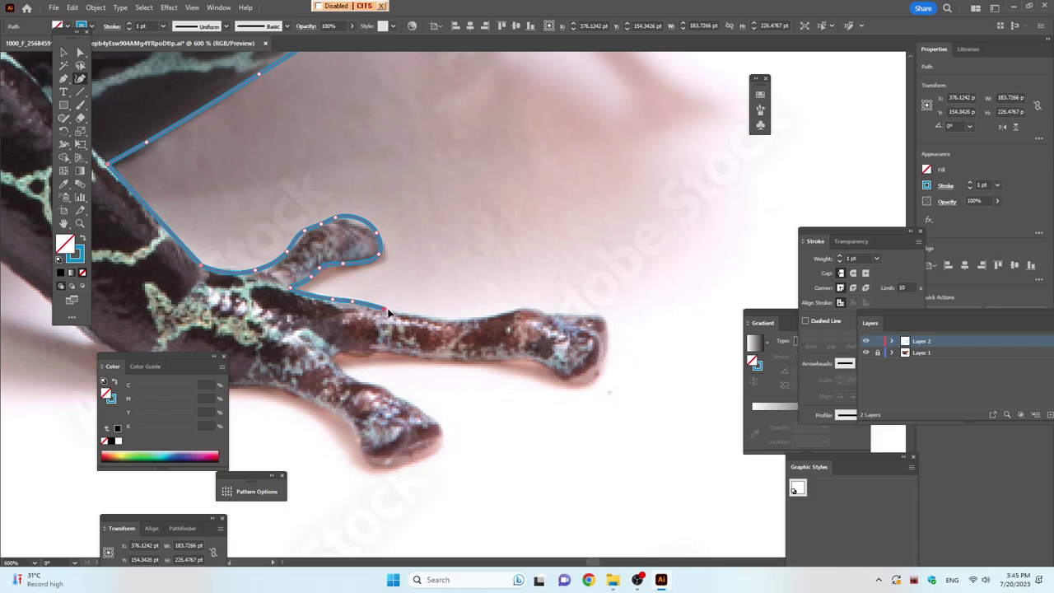
{"action": "left_click", "coordinate": [442, 318]}
{"action": "mouse_move", "coordinate": [518, 312]}
{"action": "left_mouse_down"}
{"action": "mouse_move", "coordinate": [658, 322]}
{"action": "mouse_move", "coordinate": [611, 346]}
{"action": "left_mouse_up"}
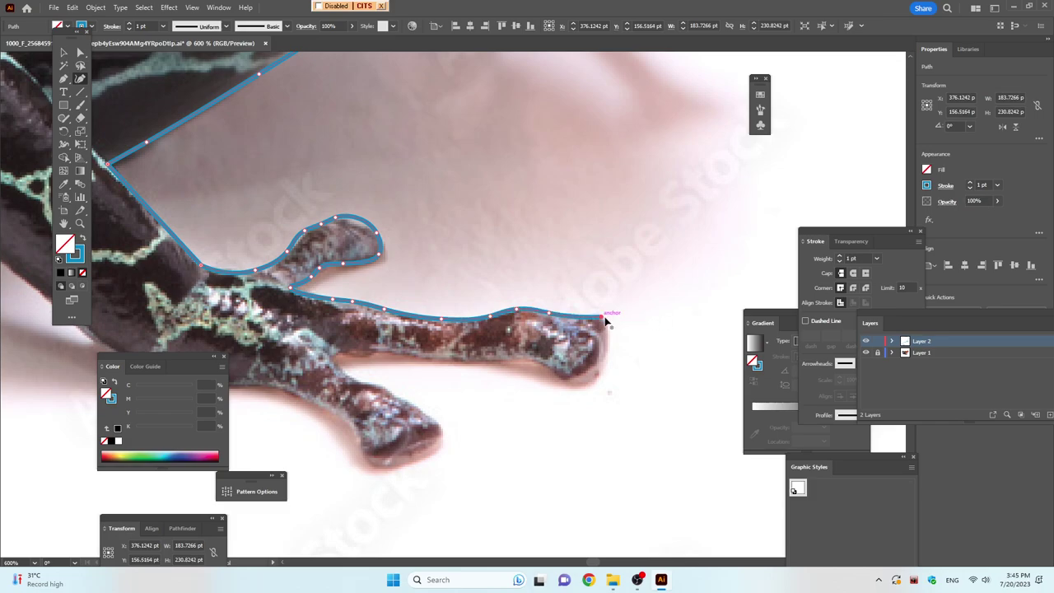
{"action": "left_click", "coordinate": [603, 379]}
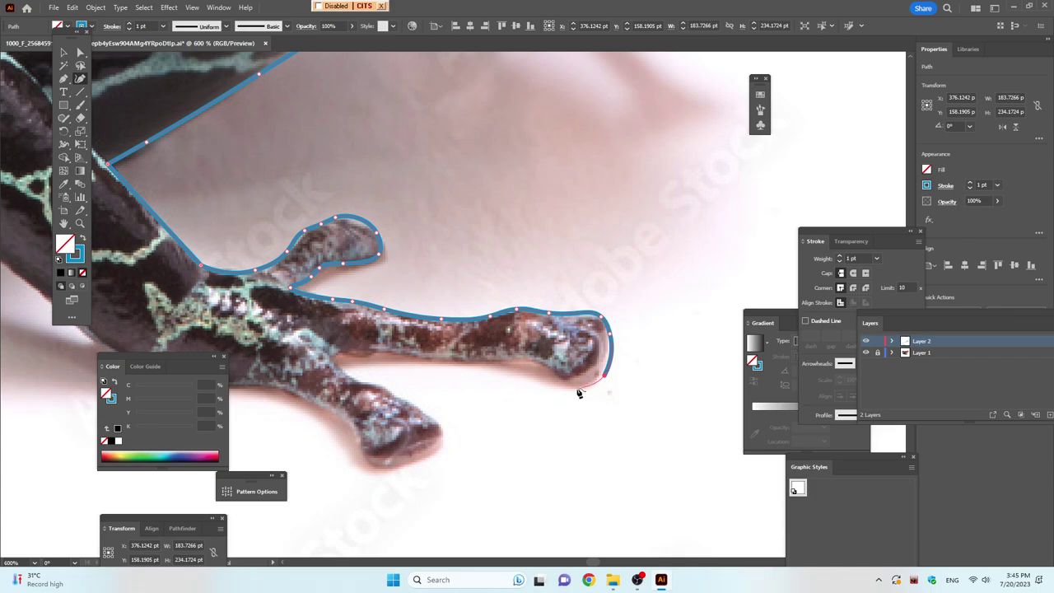
{"action": "left_click", "coordinate": [578, 390]}
{"action": "left_click_drag", "start_coordinate": [546, 368], "coordinate": [524, 363]}
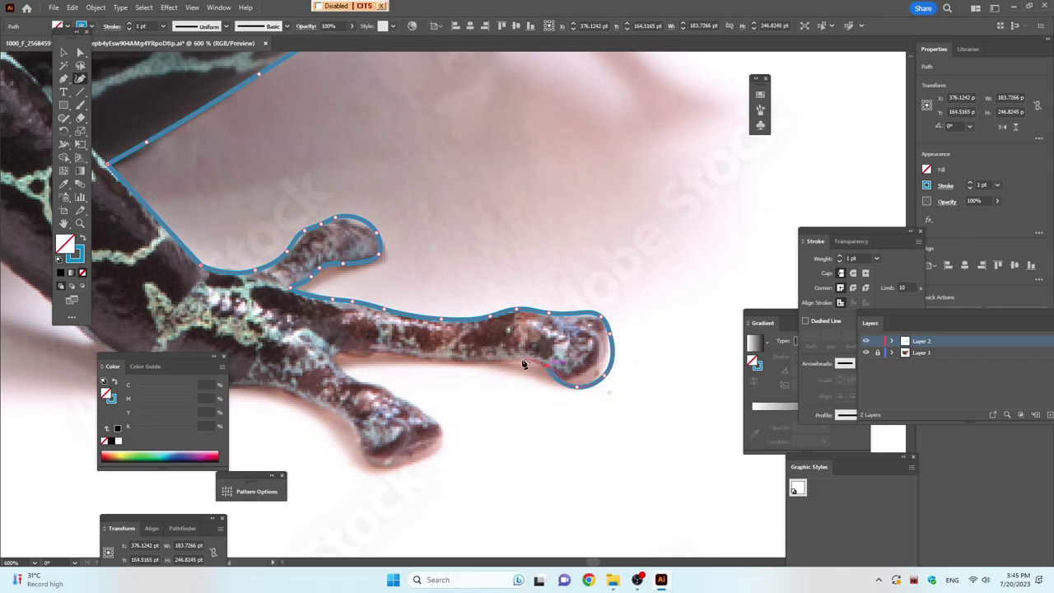
{"action": "scroll", "coordinate": [576, 363], "scroll_direction": "left", "scroll_amount": 3}
{"action": "scroll", "coordinate": [650, 366], "scroll_direction": "left", "scroll_amount": 2}
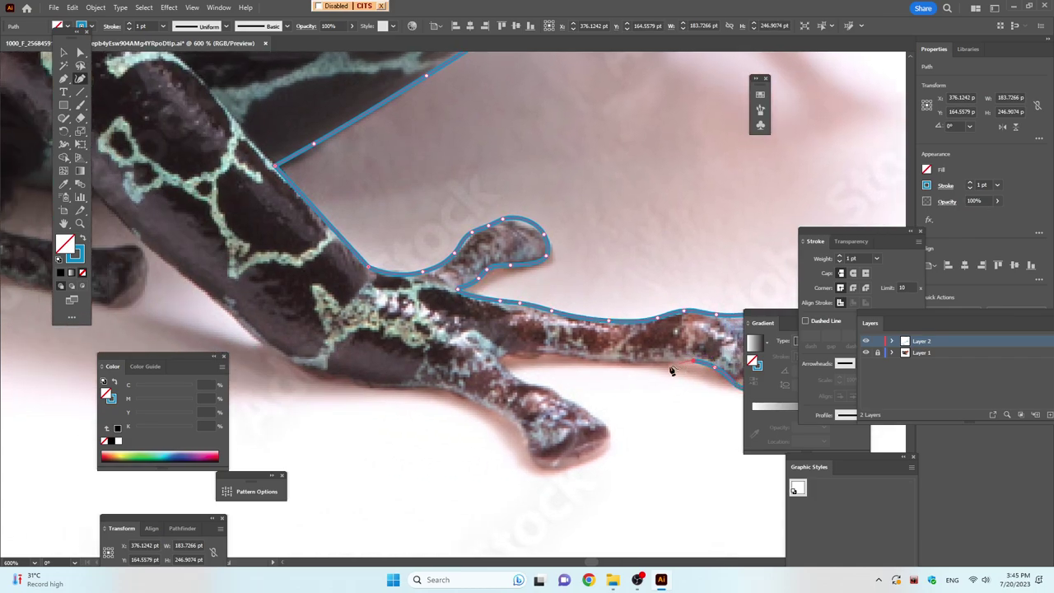
Continue into the next gap and around the tip of the third toe
{"action": "left_click", "coordinate": [643, 364]}
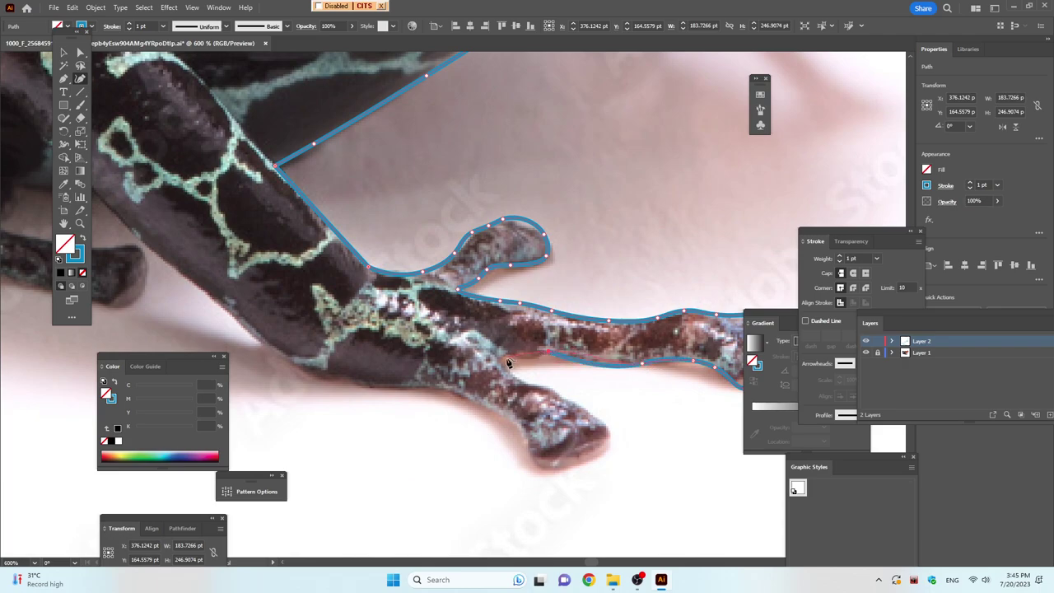
{"action": "left_click", "coordinate": [504, 360]}
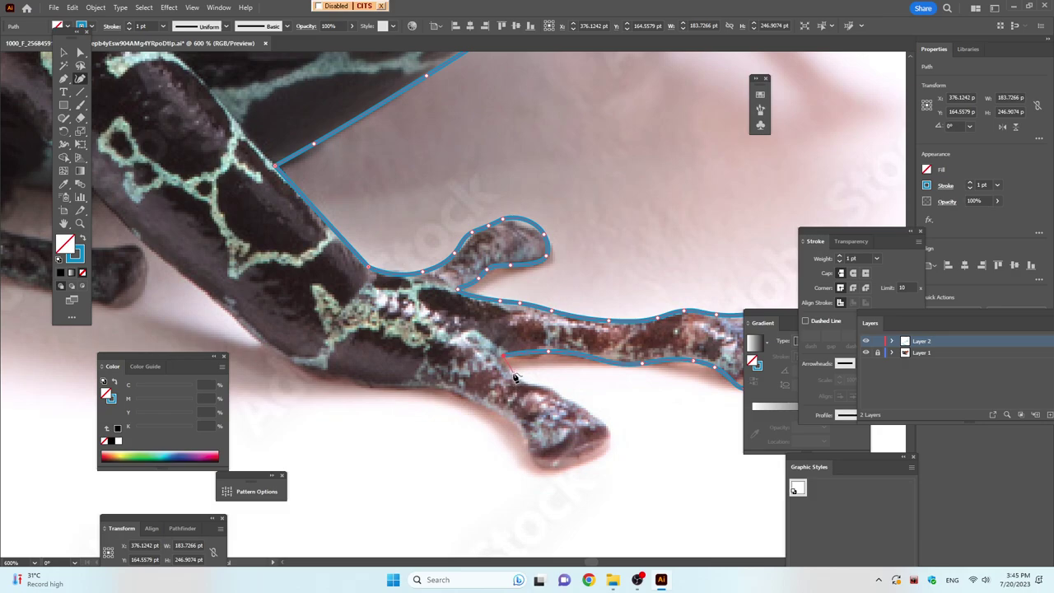
{"action": "left_click_drag", "start_coordinate": [514, 372], "coordinate": [545, 384]}
{"action": "left_click", "coordinate": [555, 392]}
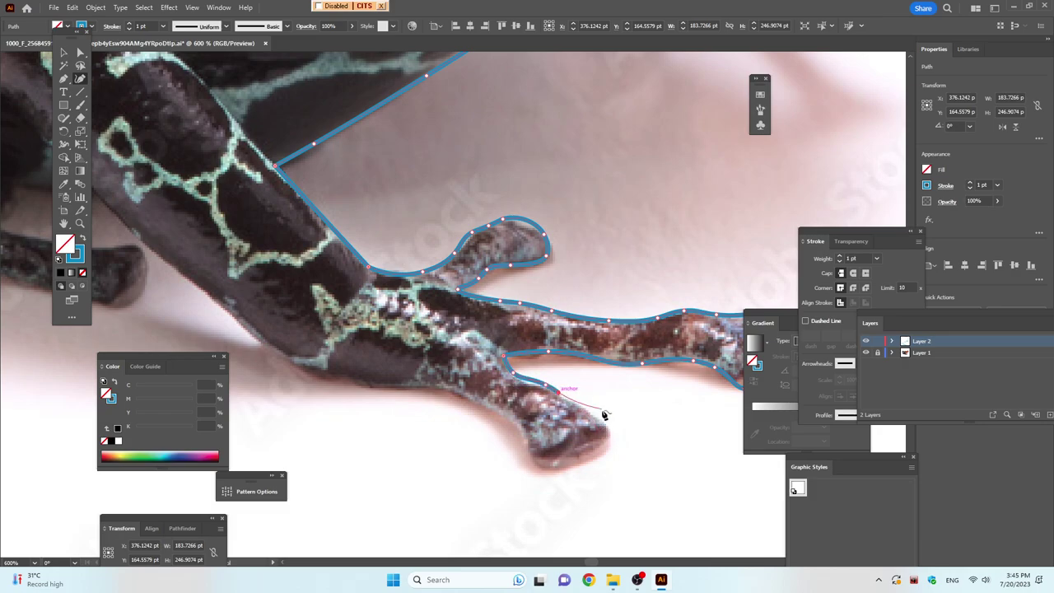
{"action": "left_click", "coordinate": [608, 438]}
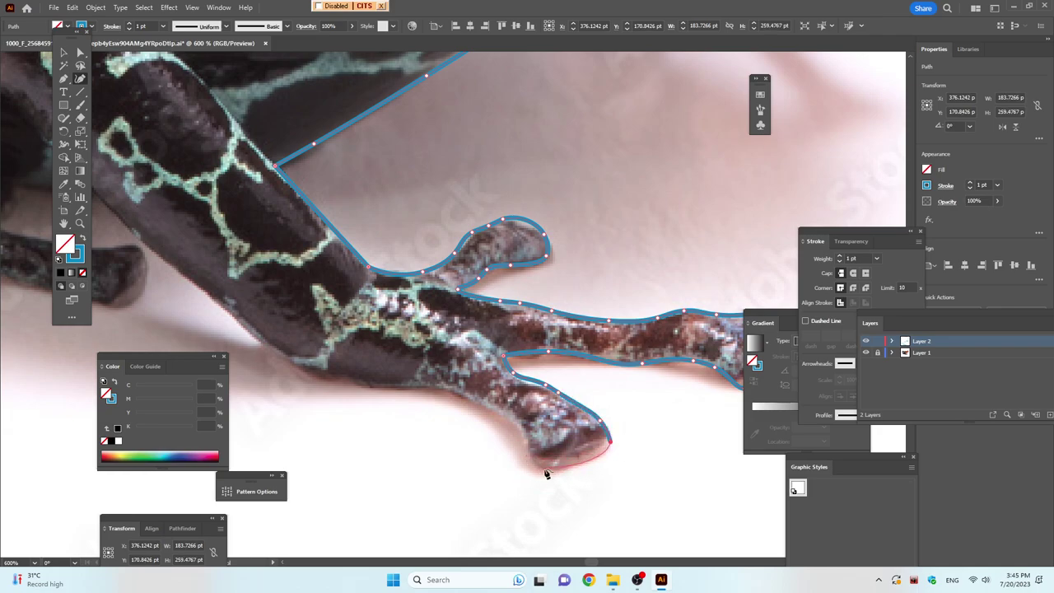
{"action": "mouse_move", "coordinate": [546, 469]}
{"action": "left_mouse_down"}
{"action": "mouse_move", "coordinate": [522, 434]}
{"action": "mouse_move", "coordinate": [722, 383]}
{"action": "left_mouse_up"}
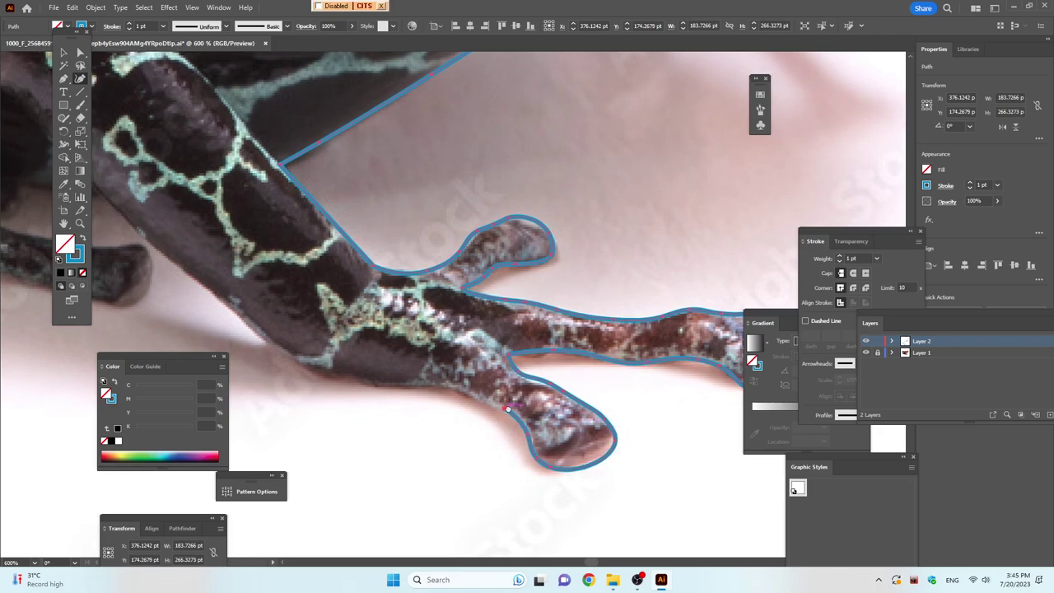
Trace under the third toe and up the leg's underside into the body shadow
{"action": "left_click", "coordinate": [668, 372]}
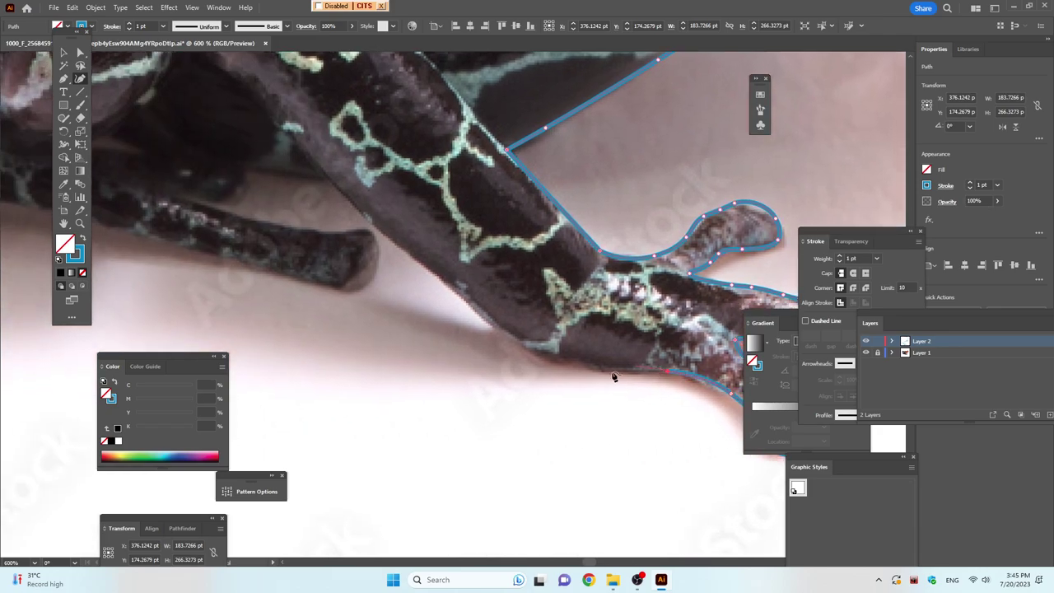
{"action": "left_click", "coordinate": [572, 363]}
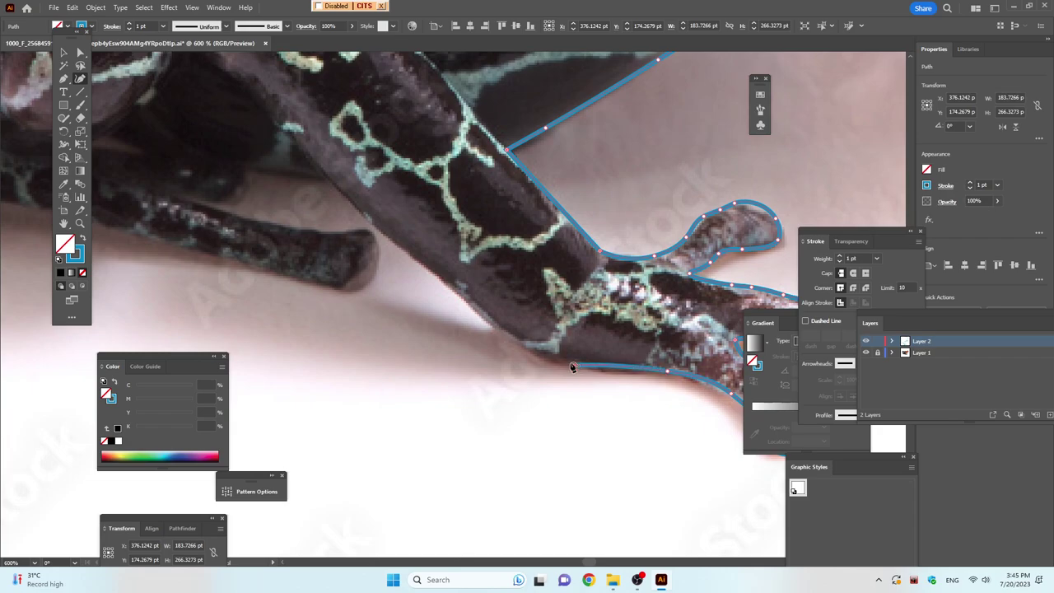
{"action": "left_click", "coordinate": [530, 355]}
{"action": "left_click_drag", "start_coordinate": [344, 211], "coordinate": [497, 278]}
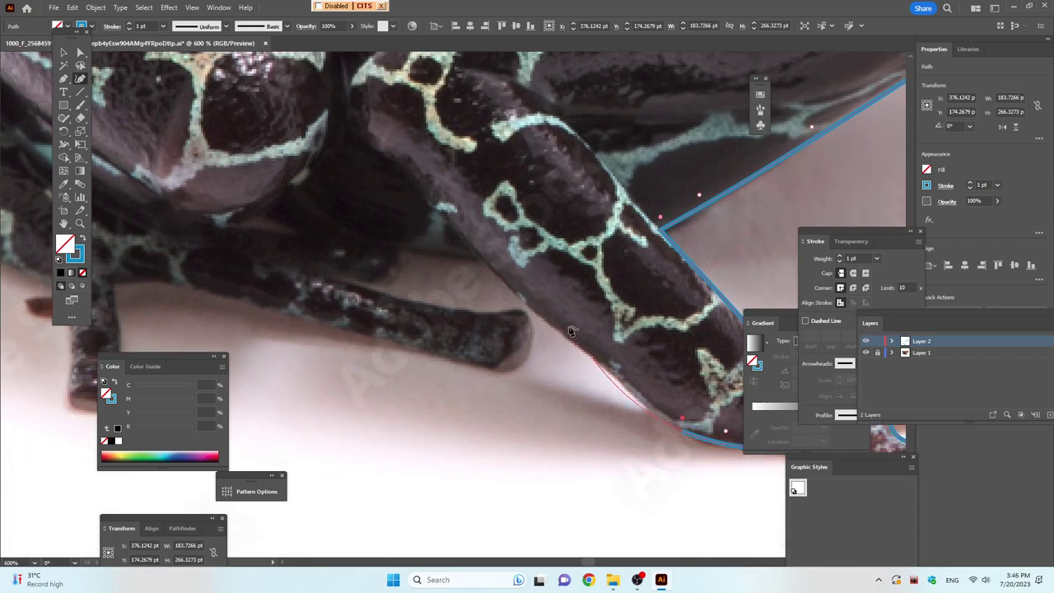
{"action": "left_click", "coordinate": [632, 397]}
{"action": "left_click", "coordinate": [549, 323]}
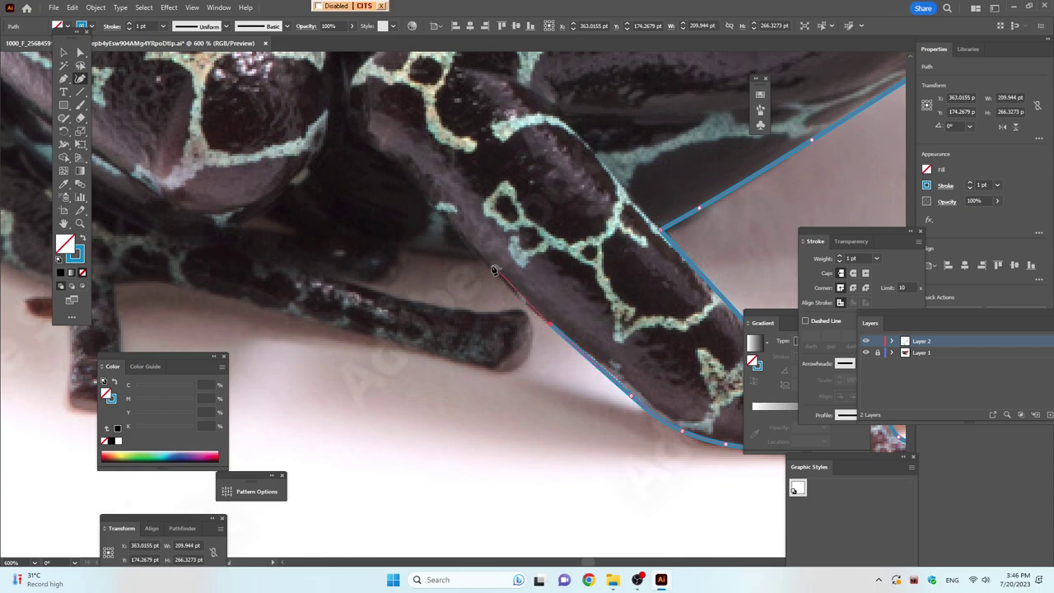
{"action": "left_click_drag", "start_coordinate": [481, 261], "coordinate": [453, 257]}
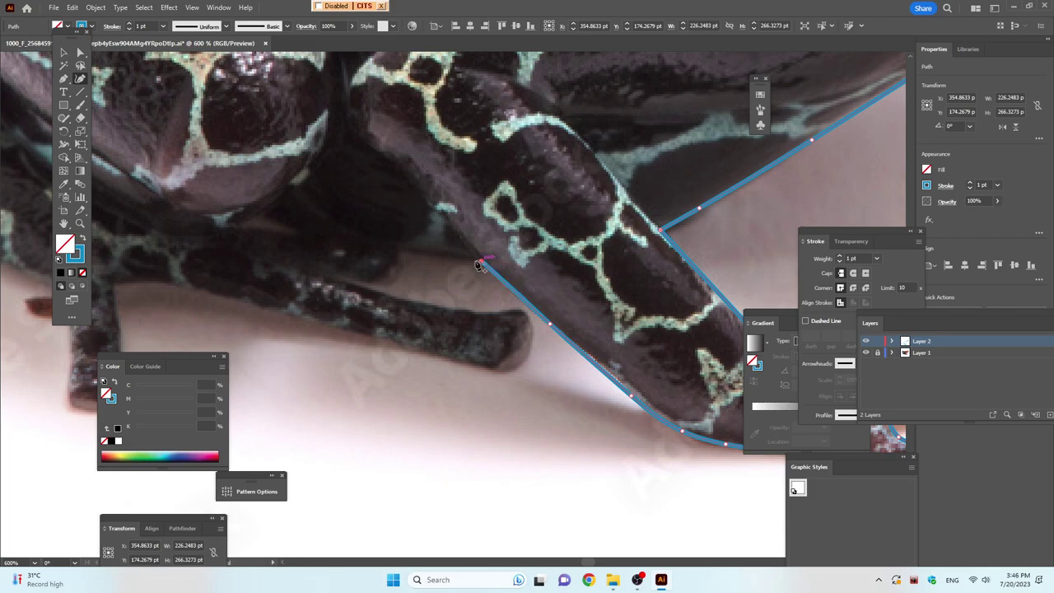
{"action": "left_click", "coordinate": [402, 247]}
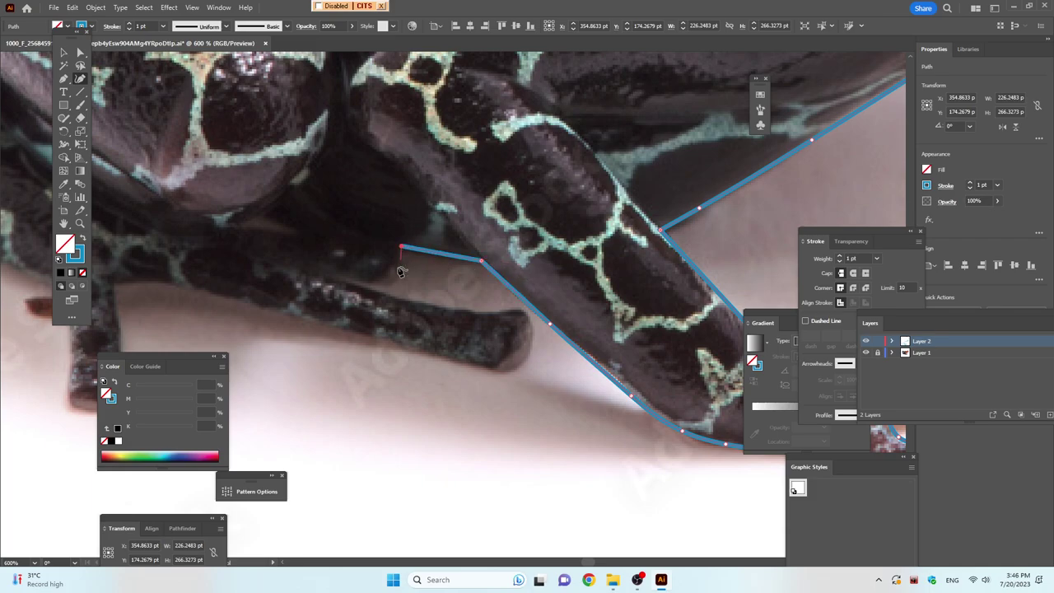
Outline the hind toe along its top edge and around its tip
{"action": "left_click", "coordinate": [403, 266]}
{"action": "left_click", "coordinate": [387, 282]}
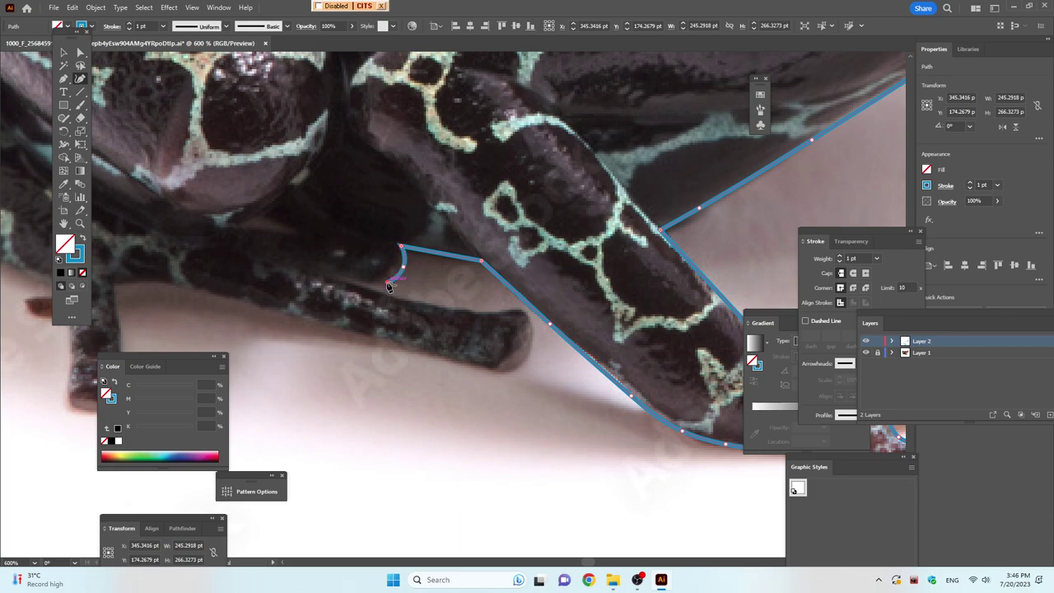
{"action": "left_click", "coordinate": [343, 272]}
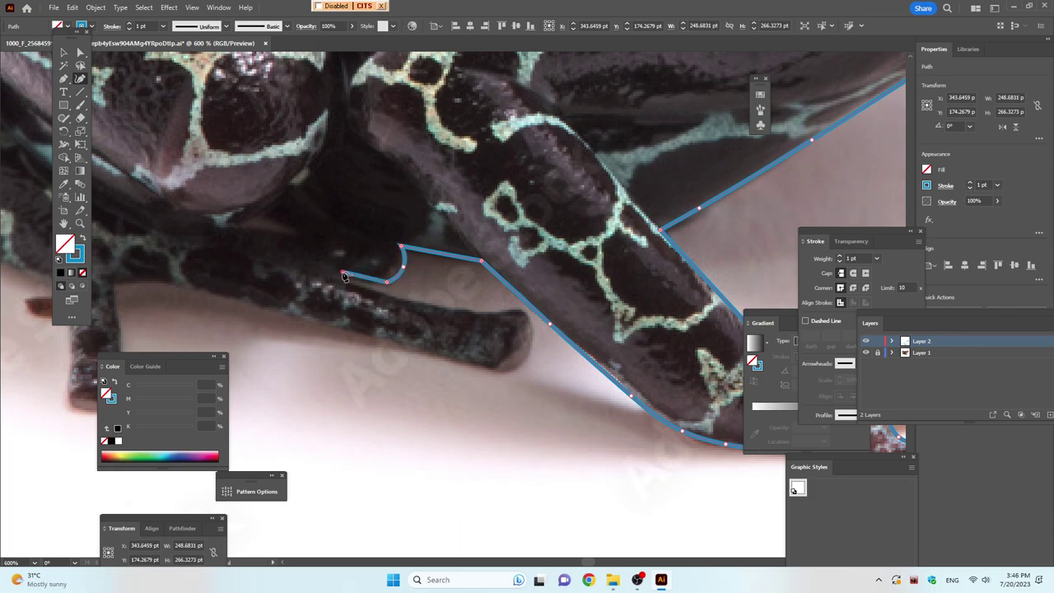
{"action": "left_click", "coordinate": [382, 292]}
{"action": "left_click_drag", "start_coordinate": [499, 314], "coordinate": [509, 320]}
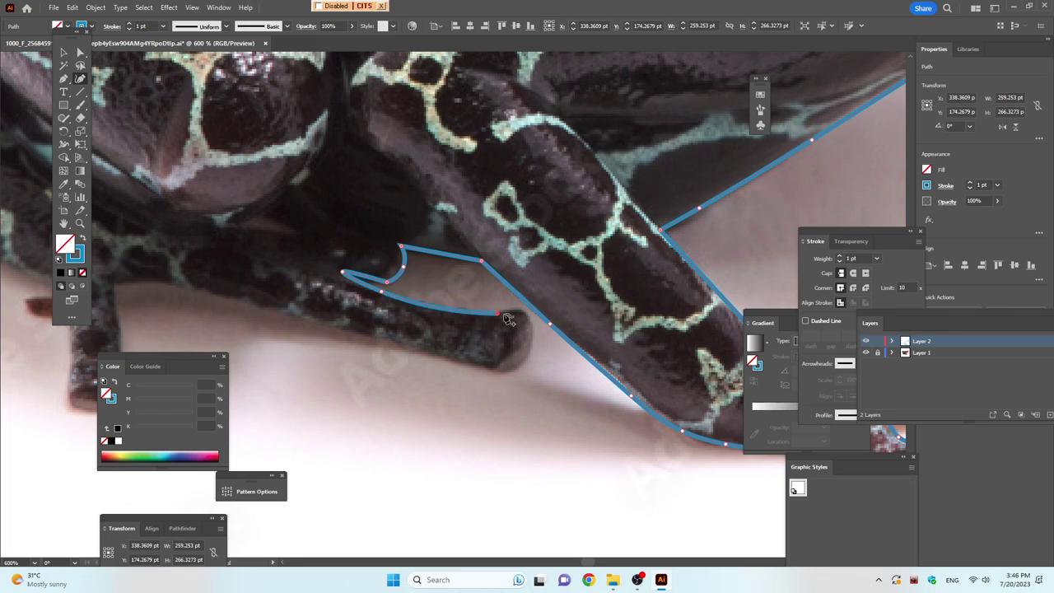
{"action": "left_click", "coordinate": [521, 313]}
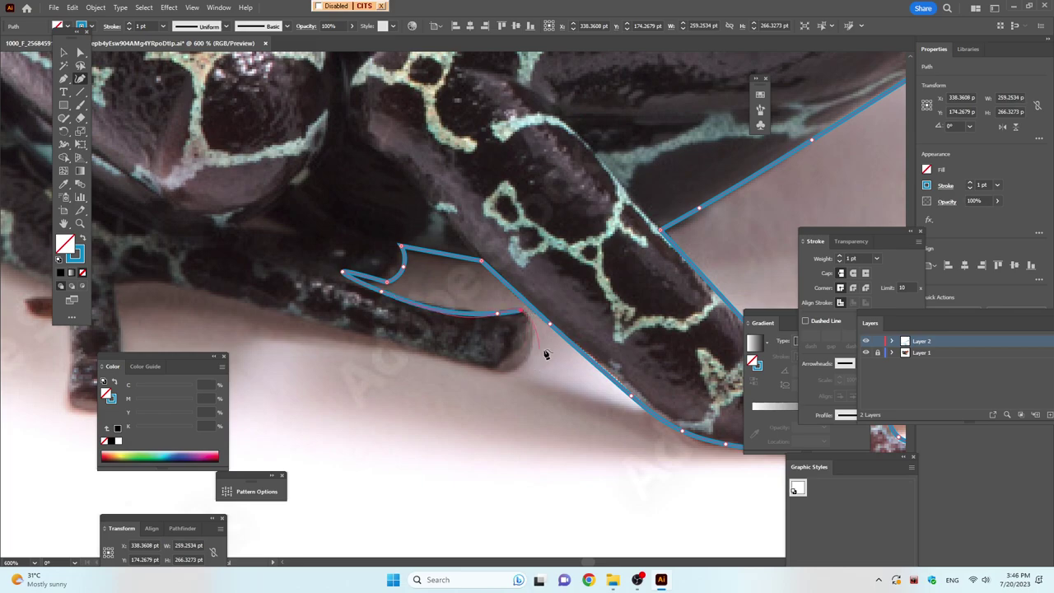
{"action": "left_click_drag", "start_coordinate": [535, 347], "coordinate": [520, 381]}
{"action": "left_click", "coordinate": [499, 370]}
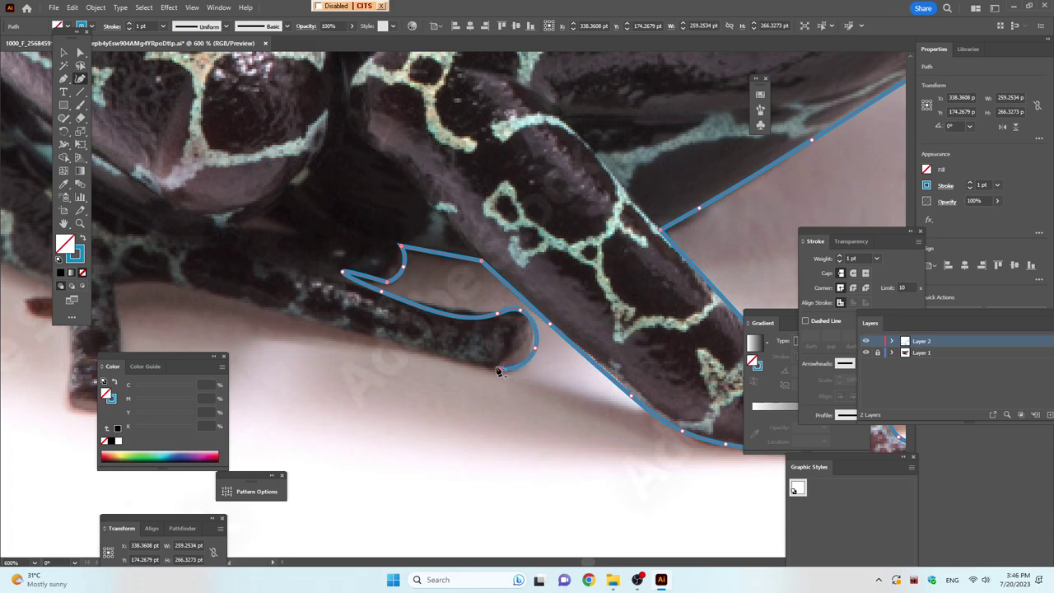
{"action": "left_click_drag", "start_coordinate": [338, 321], "coordinate": [564, 423]}
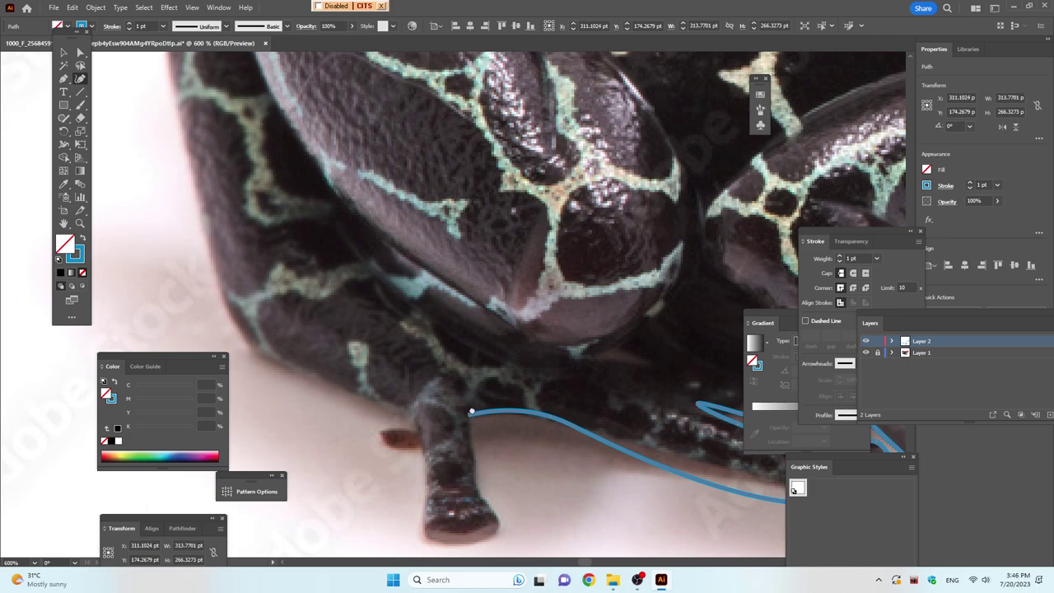
Carry the outline down the leg to the foot, around the small side toe and up the side
{"action": "left_click_drag", "start_coordinate": [471, 418], "coordinate": [463, 338]}
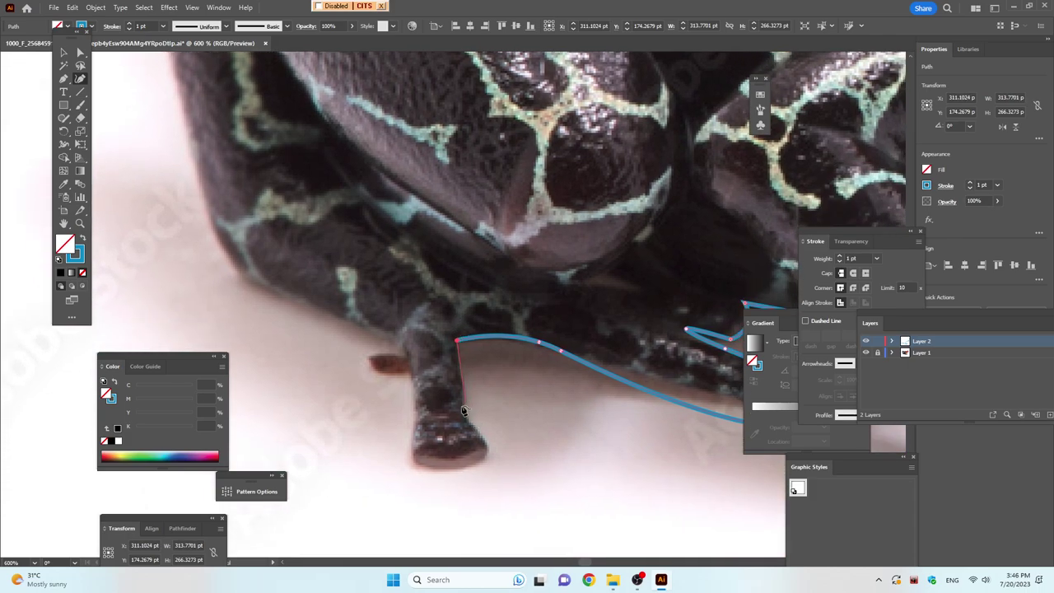
{"action": "left_click", "coordinate": [486, 444]}
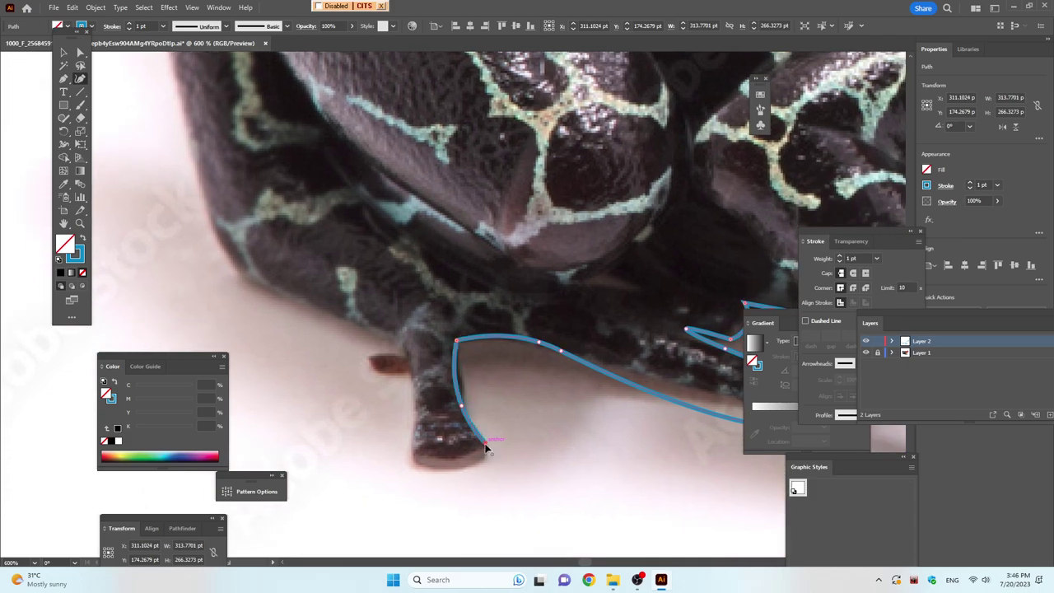
{"action": "left_click", "coordinate": [476, 466]}
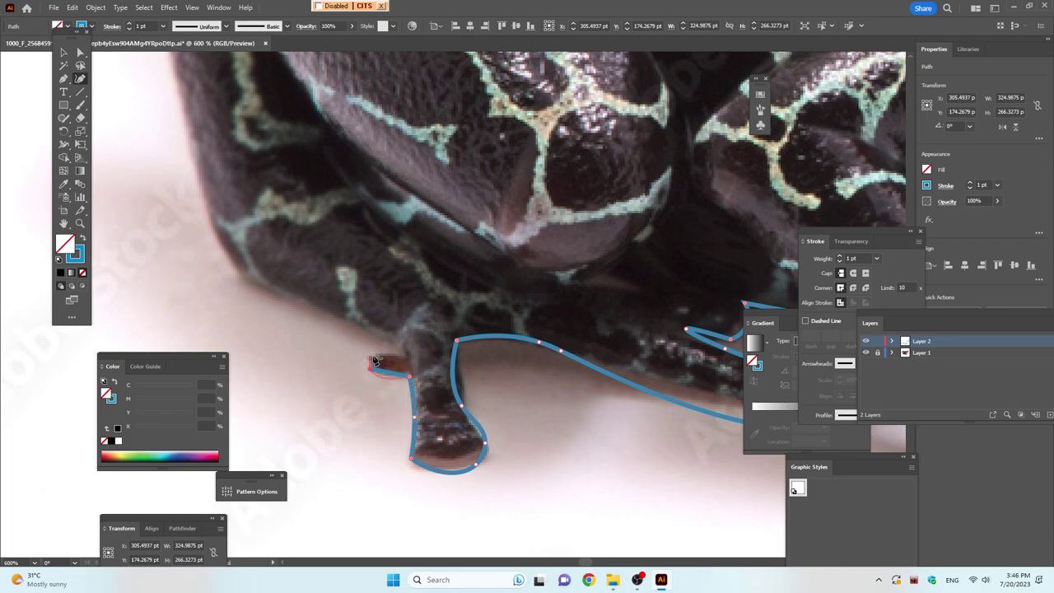
{"action": "left_click_drag", "start_coordinate": [377, 359], "coordinate": [408, 365]}
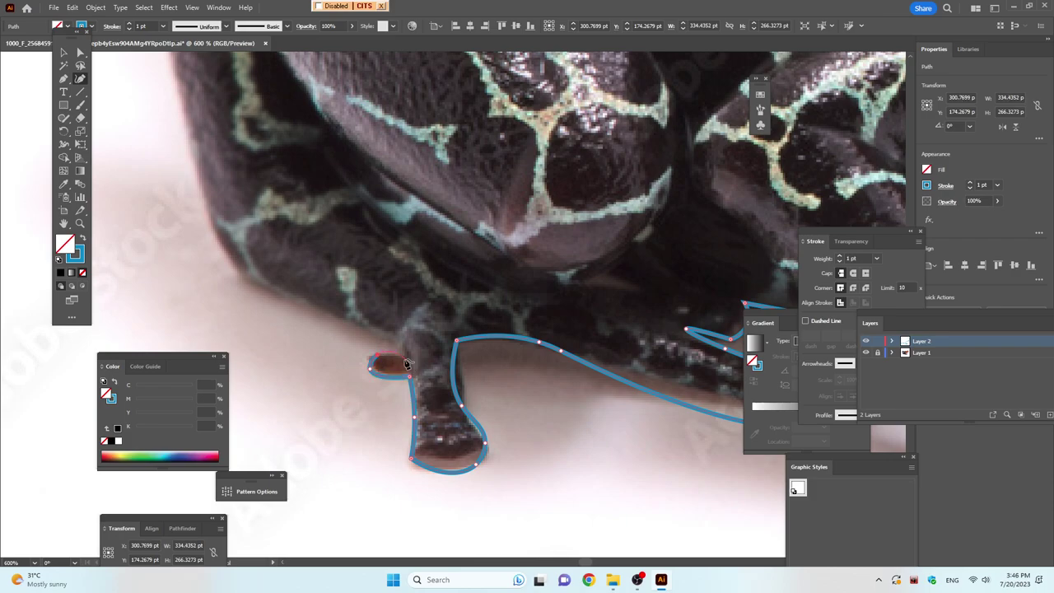
{"action": "scroll", "coordinate": [404, 361], "scroll_direction": "up", "scroll_amount": 3}
{"action": "scroll", "coordinate": [403, 361], "scroll_direction": "left", "scroll_amount": 3}
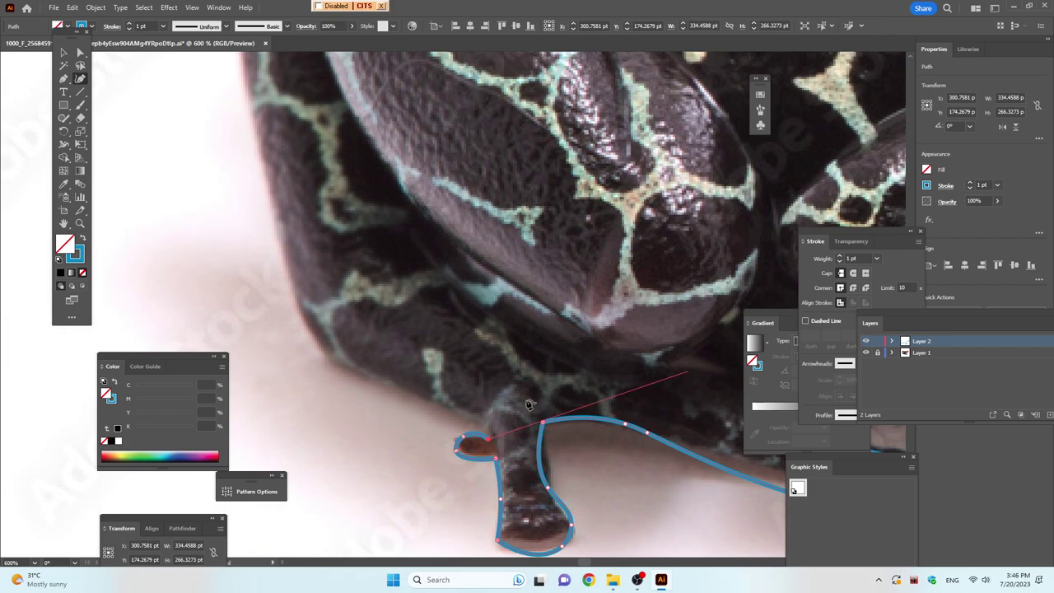
{"action": "left_click", "coordinate": [482, 419]}
{"action": "left_click_drag", "start_coordinate": [413, 415], "coordinate": [425, 389]}
{"action": "left_click", "coordinate": [323, 358]}
{"action": "mouse_move", "coordinate": [323, 358]}
{"action": "left_mouse_down"}
{"action": "mouse_move", "coordinate": [396, 462]}
{"action": "mouse_move", "coordinate": [387, 443]}
{"action": "left_mouse_up"}
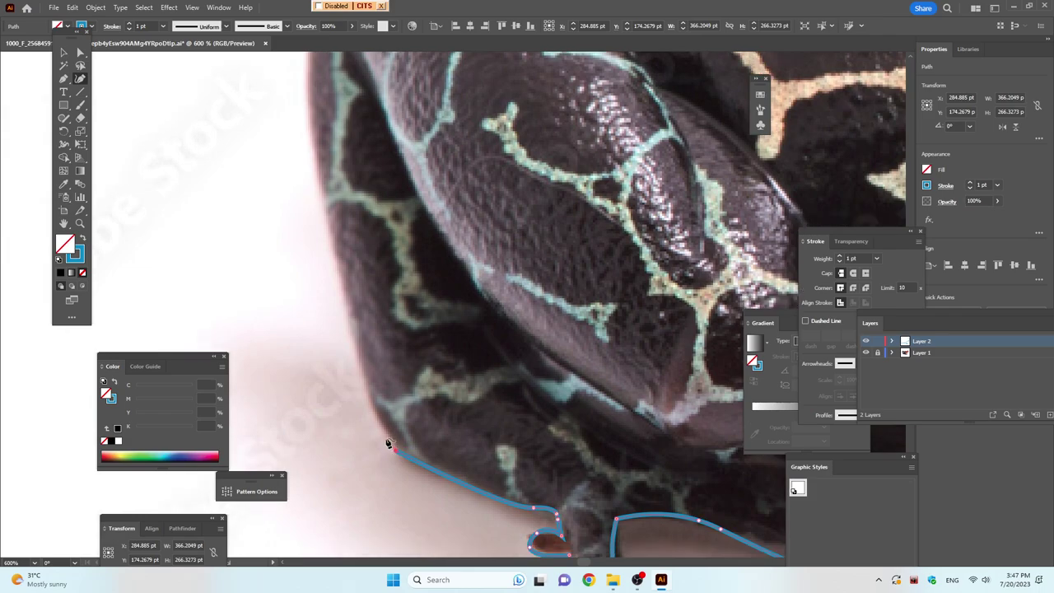
Extend the outline up the rear leg's edge and over its top
{"action": "scroll", "coordinate": [381, 426], "scroll_direction": "up", "scroll_amount": 3}
{"action": "scroll", "coordinate": [381, 425], "scroll_direction": "up", "scroll_amount": 3}
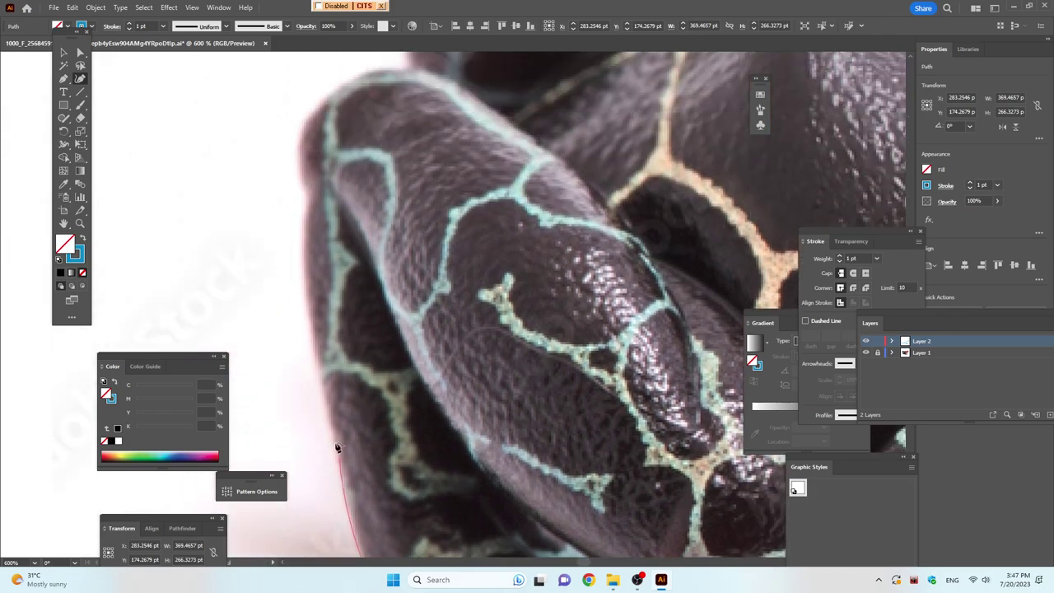
{"action": "left_click", "coordinate": [306, 194]}
{"action": "left_click_drag", "start_coordinate": [304, 195], "coordinate": [308, 216]}
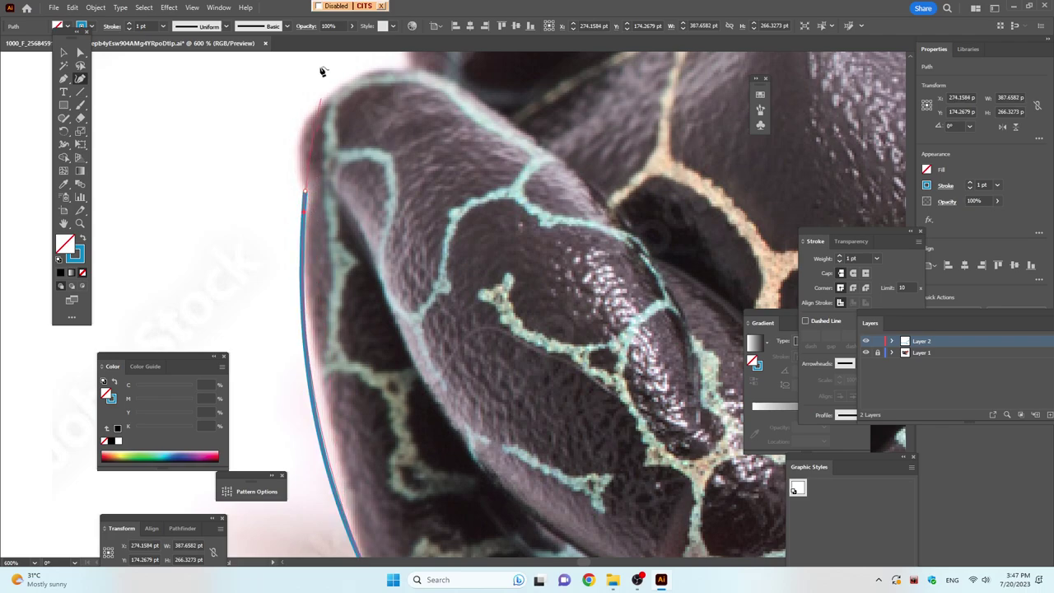
{"action": "left_click", "coordinate": [300, 148]}
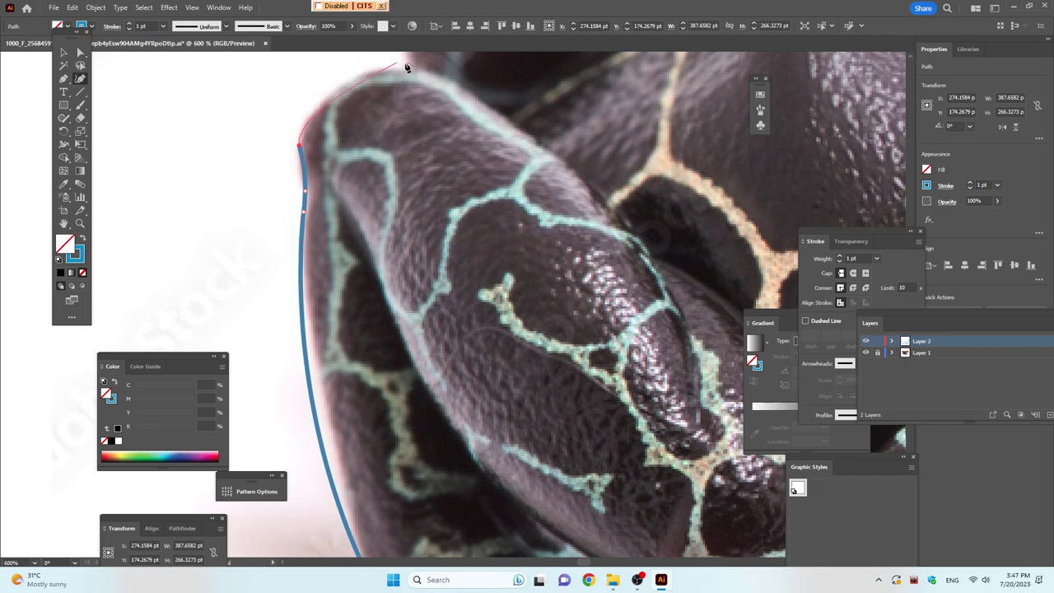
{"action": "left_click", "coordinate": [339, 86]}
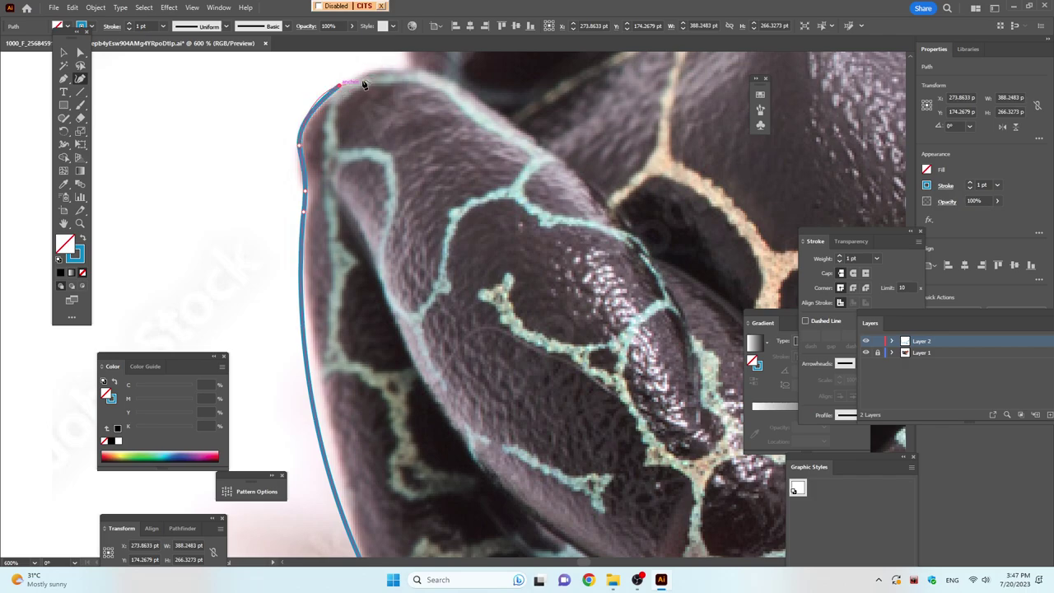
{"action": "left_click", "coordinate": [408, 70]}
{"action": "scroll", "coordinate": [408, 73], "scroll_direction": "up", "scroll_amount": 5}
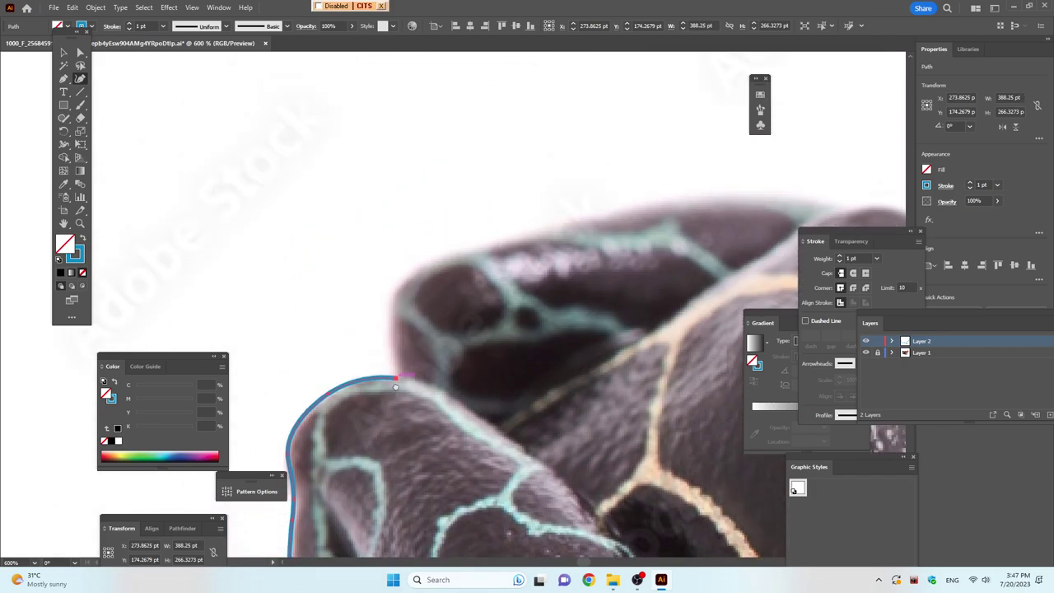
Trace across the frog's back and through the dip behind the head
{"action": "left_click", "coordinate": [386, 311]}
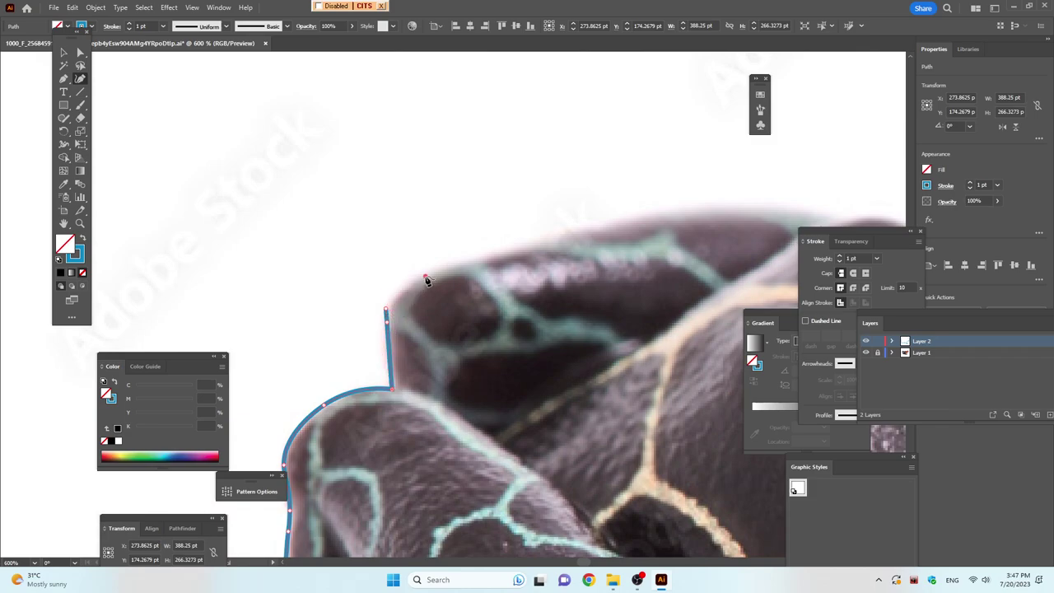
{"action": "left_click", "coordinate": [425, 277]}
{"action": "scroll", "coordinate": [576, 280], "scroll_direction": "right", "scroll_amount": 3}
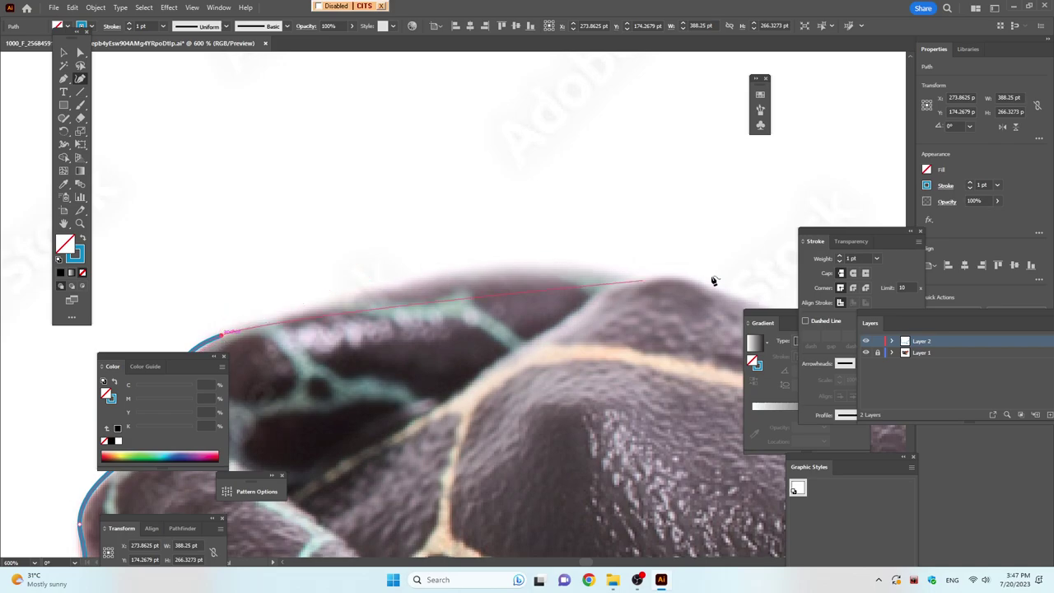
{"action": "left_click", "coordinate": [430, 281]}
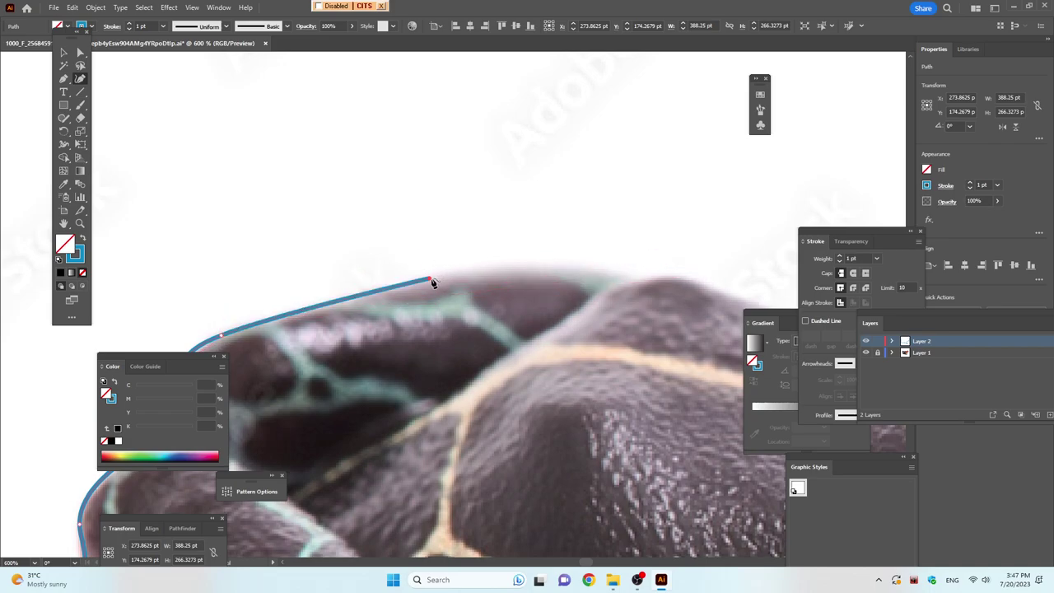
{"action": "left_click", "coordinate": [644, 278]}
{"action": "left_click_drag", "start_coordinate": [641, 277], "coordinate": [520, 155]}
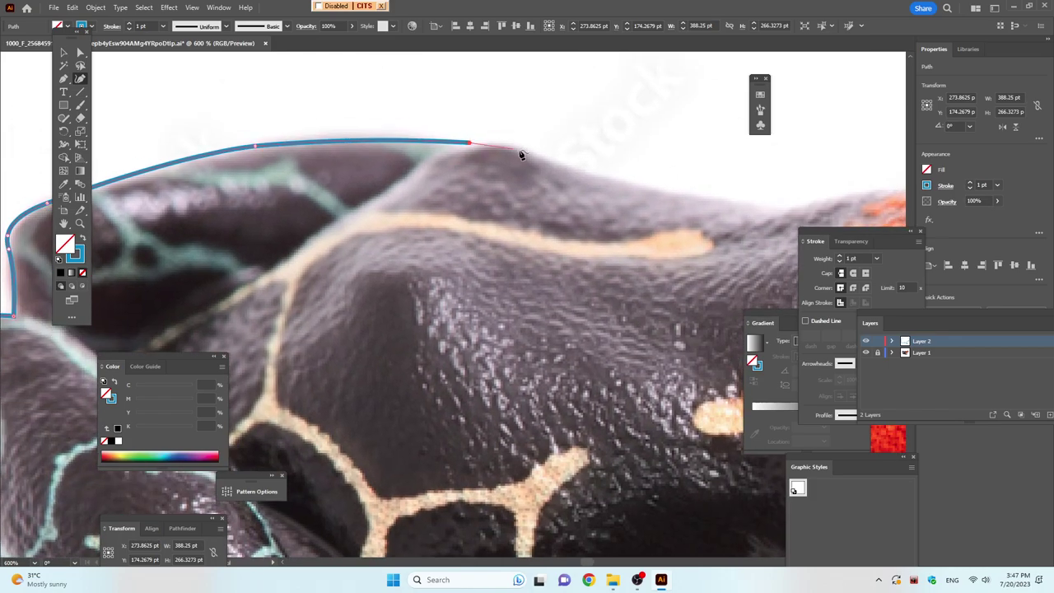
{"action": "left_click", "coordinate": [512, 144]}
{"action": "left_click", "coordinate": [538, 158]}
{"action": "left_click_drag", "start_coordinate": [537, 159], "coordinate": [216, 169]}
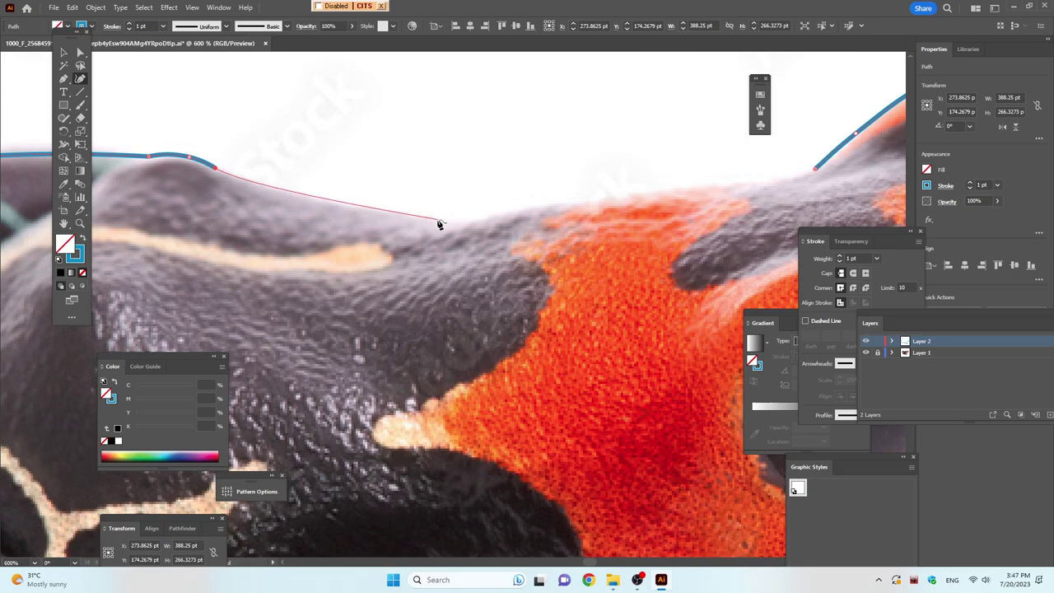
{"action": "mouse_move", "coordinate": [437, 219]}
{"action": "left_mouse_down"}
{"action": "mouse_move", "coordinate": [467, 225]}
{"action": "mouse_move", "coordinate": [461, 244]}
{"action": "left_mouse_up"}
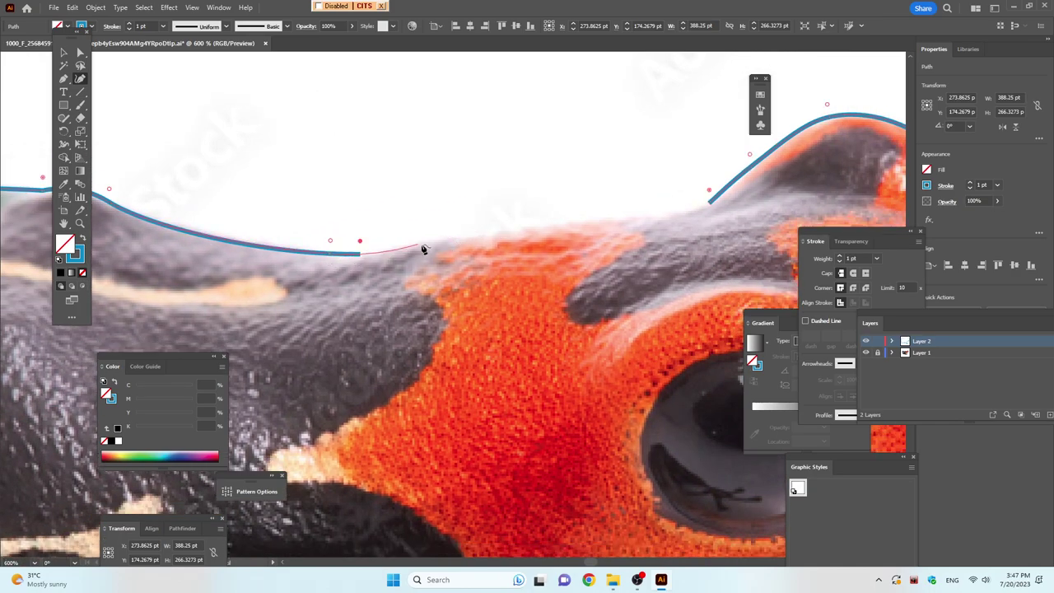
{"action": "left_click", "coordinate": [430, 244]}
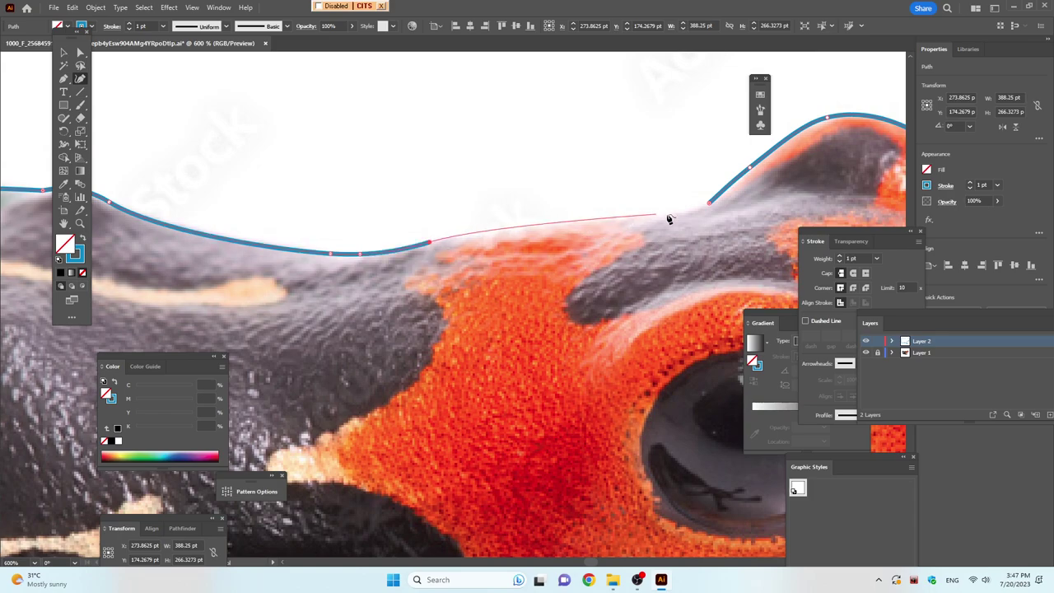
Close the path at its start point as a sharp corner and centre the whole frog
{"action": "left_click", "coordinate": [710, 205]}
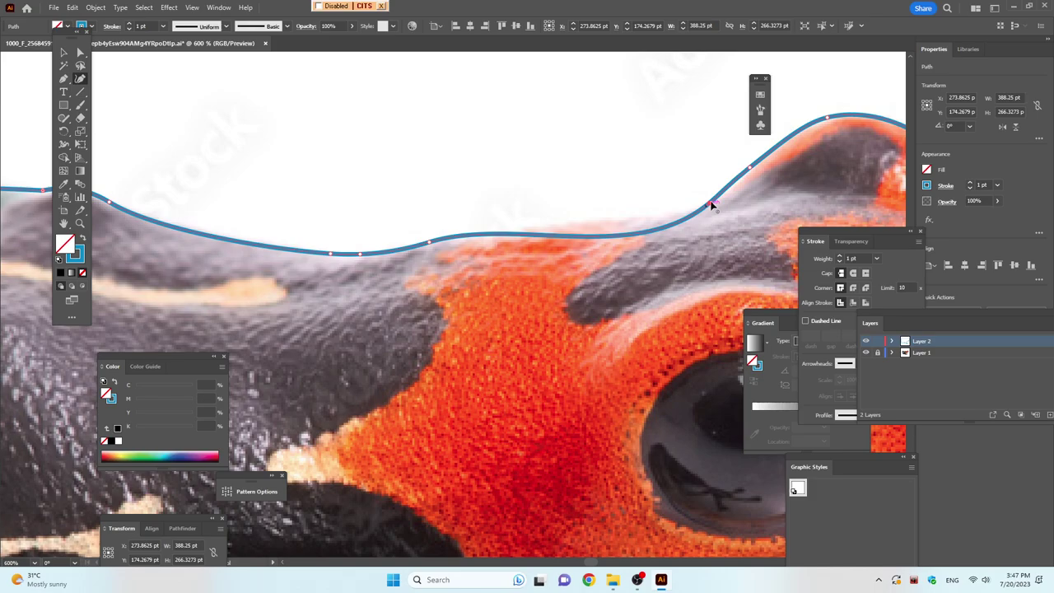
{"action": "left_click", "coordinate": [710, 204], "text": "alt"}
{"action": "scroll", "coordinate": [665, 301], "scroll_direction": "down", "scroll_amount": 3}
{"action": "scroll", "coordinate": [651, 321], "scroll_direction": "down", "scroll_amount": 1}
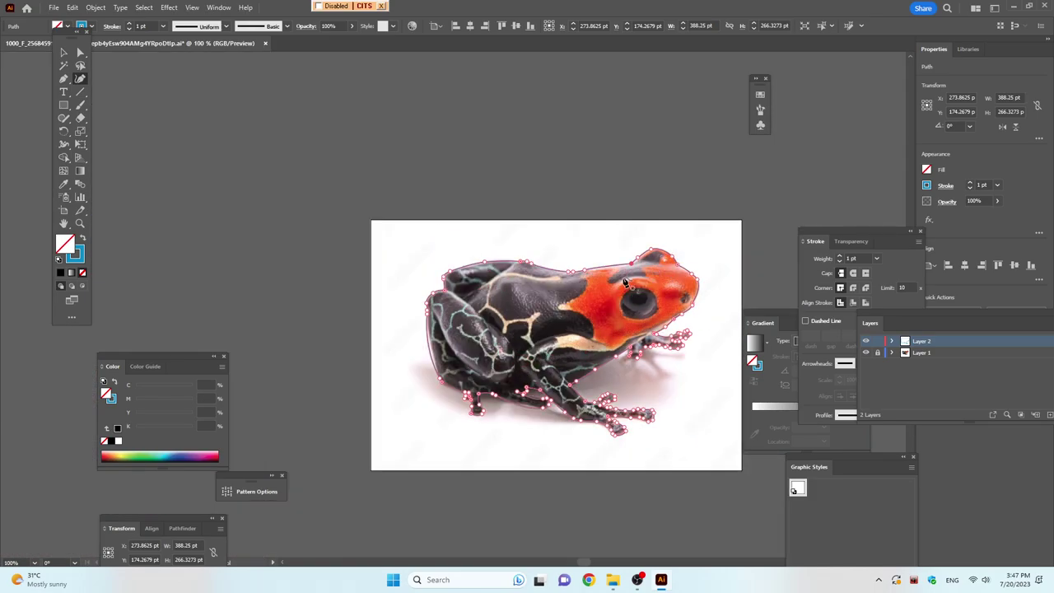
{"action": "scroll", "coordinate": [634, 340], "scroll_direction": "up", "scroll_amount": 1}
{"action": "scroll", "coordinate": [634, 340], "scroll_direction": "up", "scroll_amount": 1}
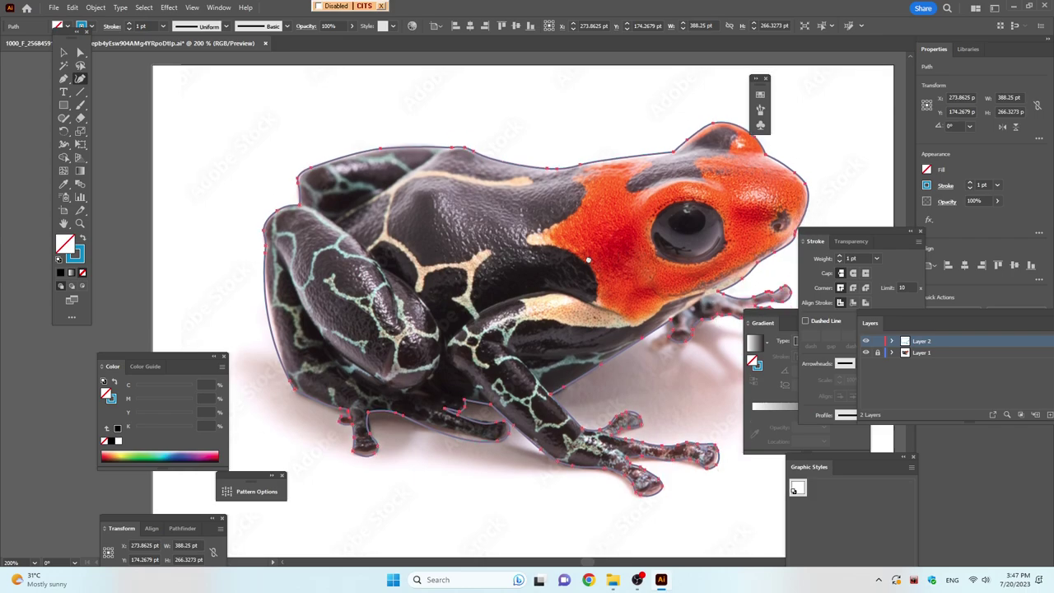
{"action": "left_click_drag", "start_coordinate": [639, 274], "coordinate": [566, 245]}
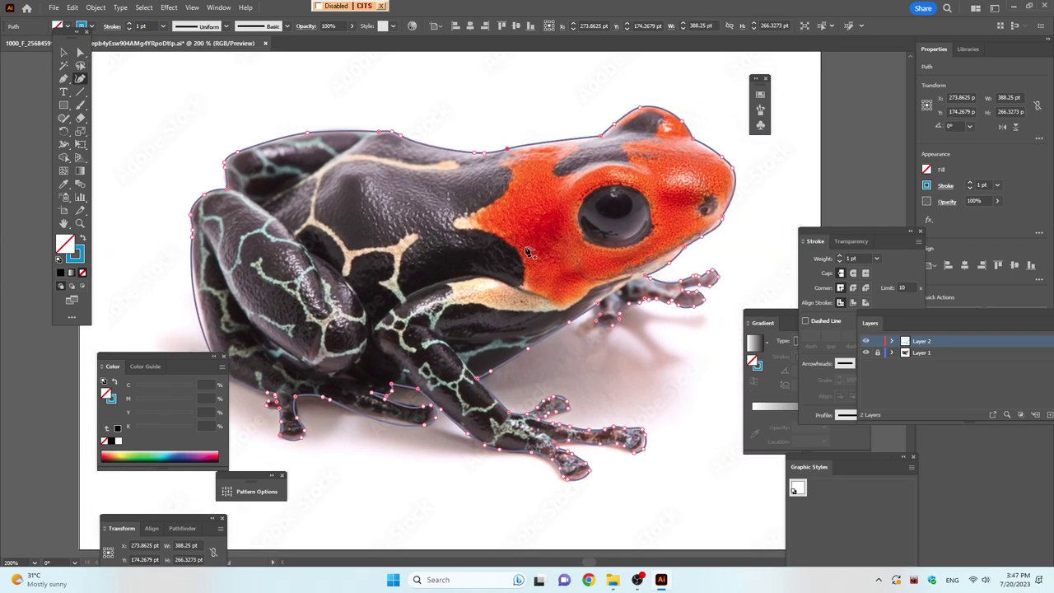
Outline the frog's eye with an ellipse, then nest a 27.39 × 18 pt oval inside it
{"action": "scroll", "coordinate": [630, 183], "scroll_direction": "up", "scroll_amount": 1}
{"action": "scroll", "coordinate": [678, 172], "scroll_direction": "up", "scroll_amount": 1}
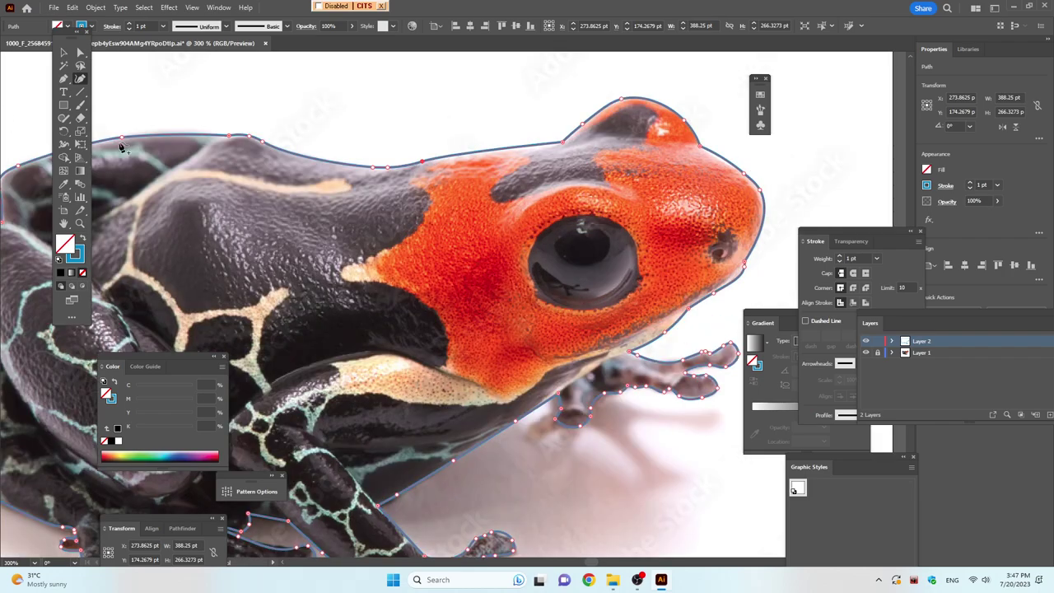
{"action": "left_click", "coordinate": [60, 106]}
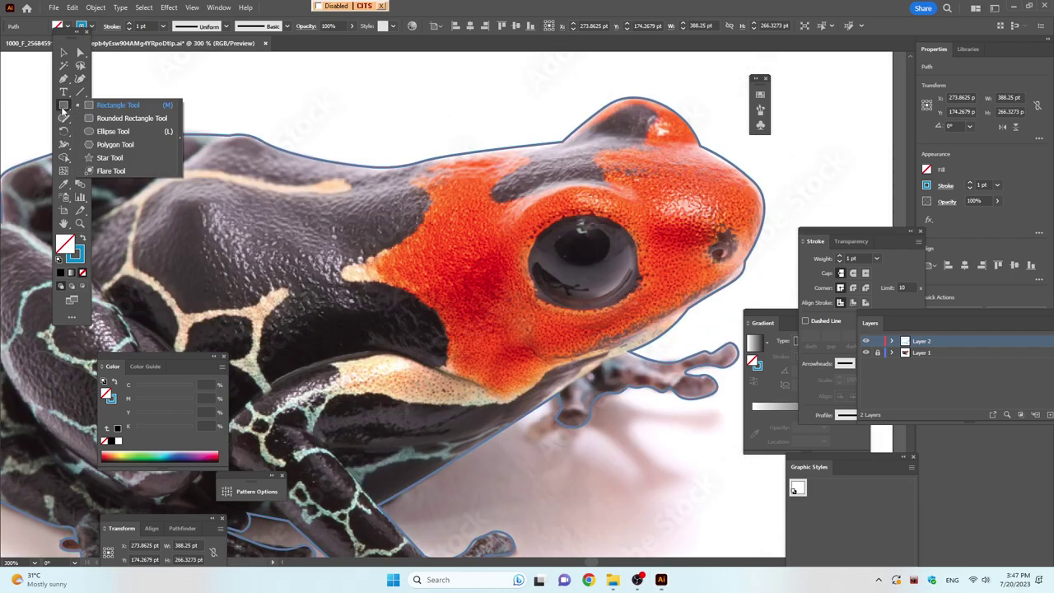
{"action": "left_click", "coordinate": [107, 127]}
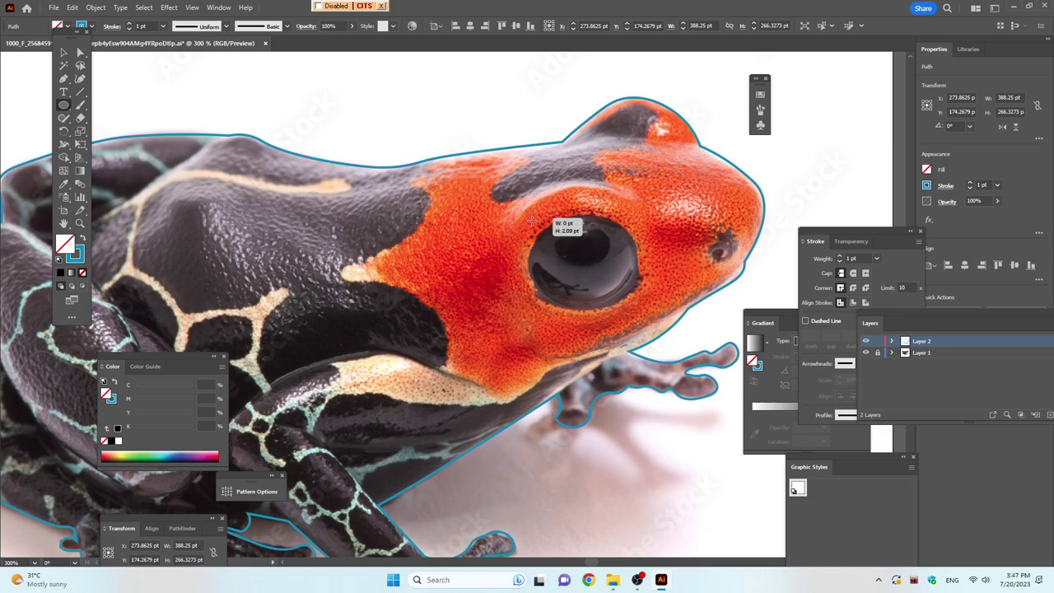
{"action": "left_click_drag", "start_coordinate": [529, 212], "coordinate": [639, 314]}
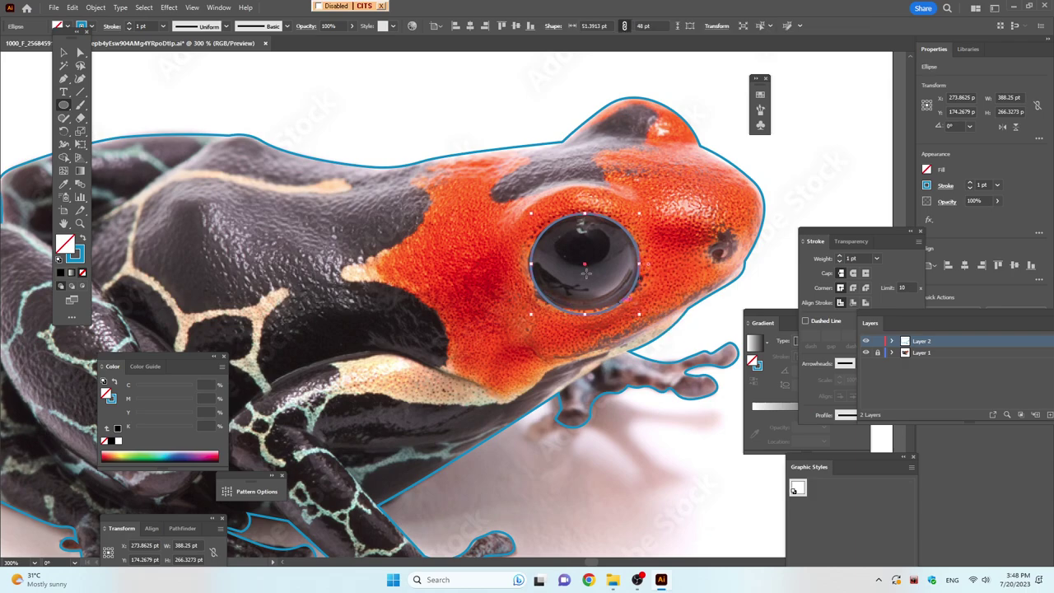
{"action": "left_click_drag", "start_coordinate": [553, 229], "coordinate": [610, 265]}
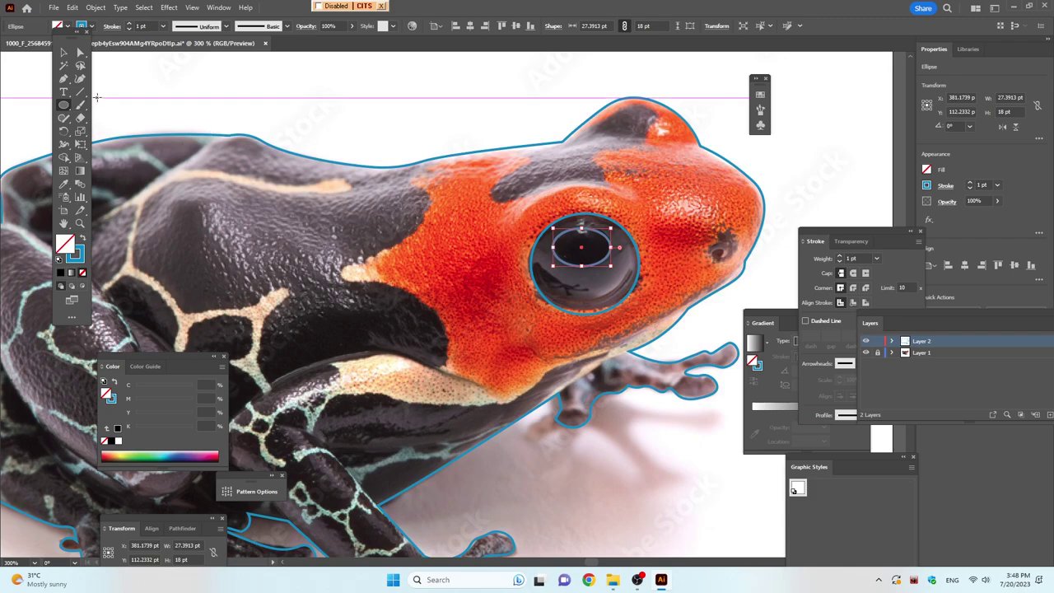
Pen-trace the red/black edge from the back down to the head's back corner
{"action": "left_click", "coordinate": [63, 79]}
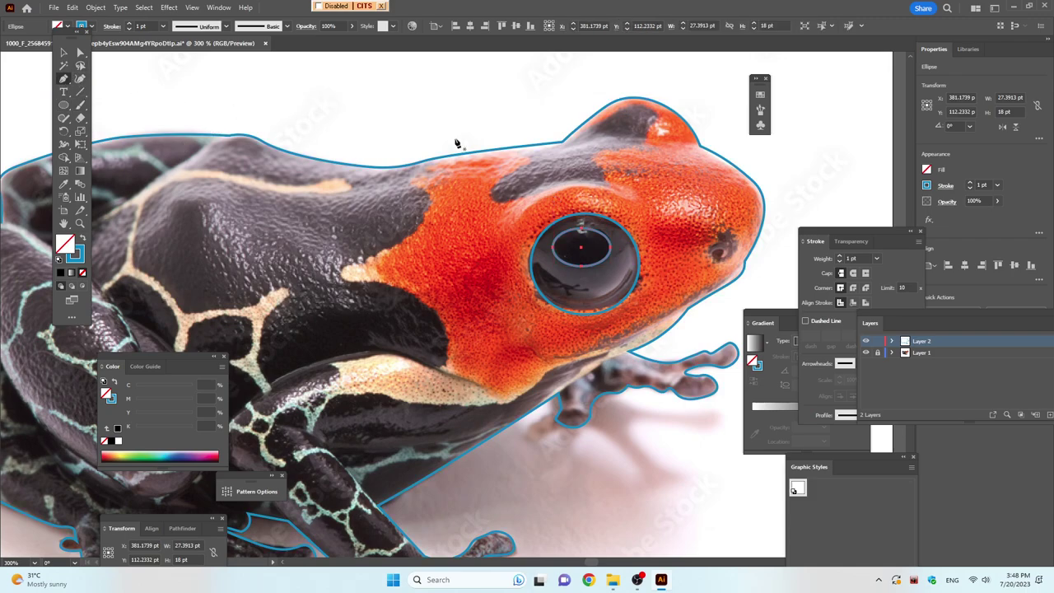
{"action": "left_click", "coordinate": [458, 148]}
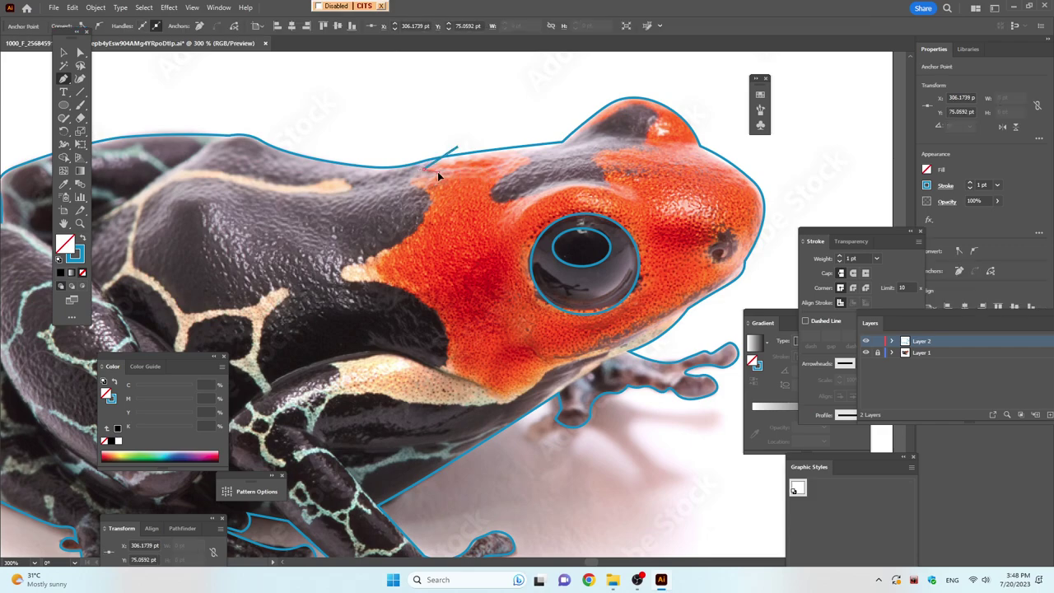
{"action": "left_click", "coordinate": [434, 175]}
{"action": "left_click", "coordinate": [416, 182]}
{"action": "left_click", "coordinate": [412, 189]}
{"action": "left_click", "coordinate": [421, 246]}
{"action": "left_click", "coordinate": [417, 227]}
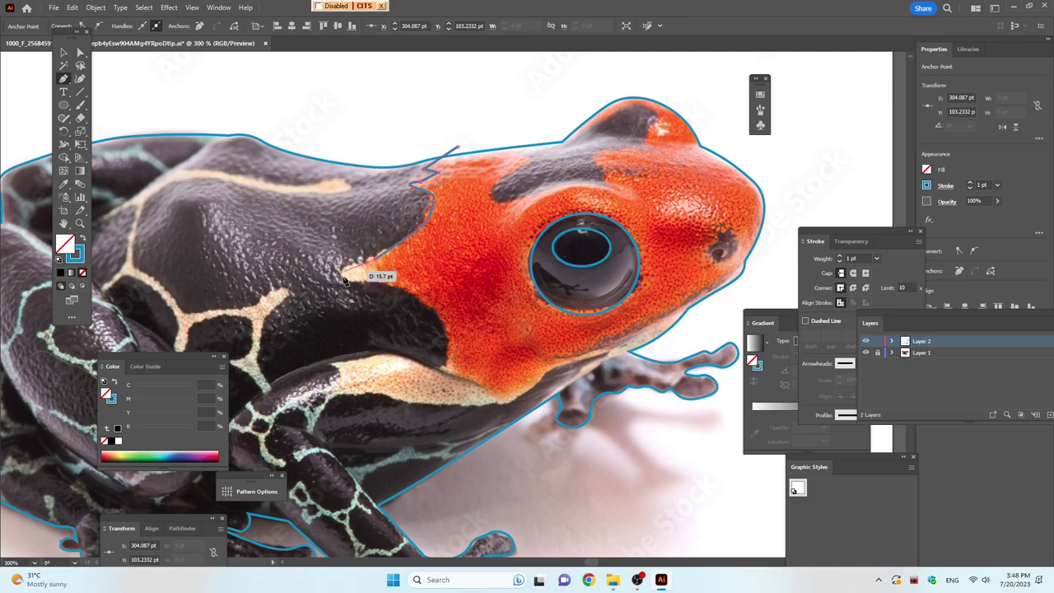
{"action": "left_click", "coordinate": [340, 273]}
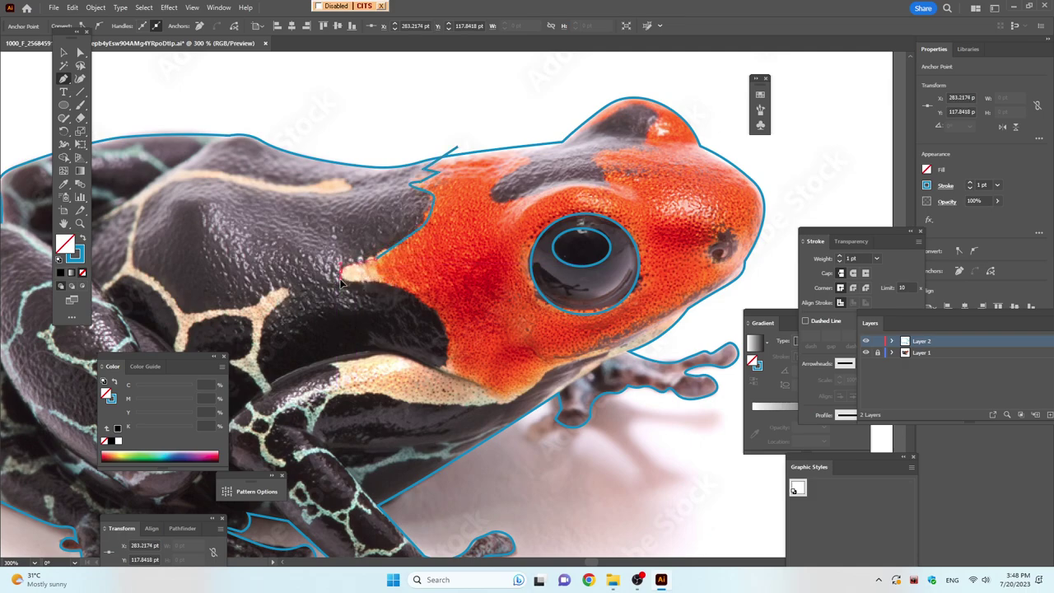
{"action": "left_click", "coordinate": [344, 275]}
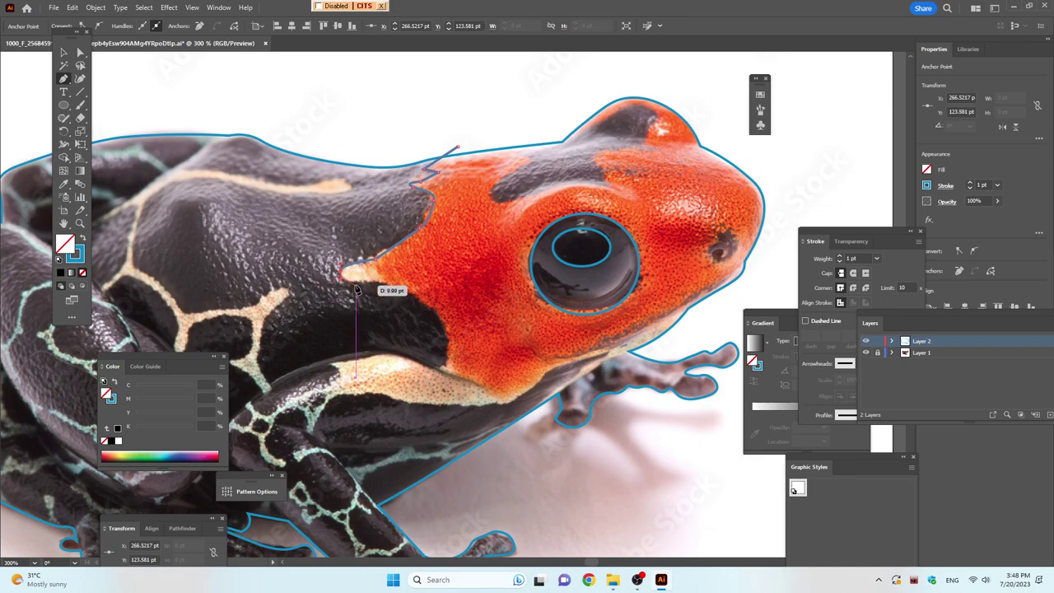
{"action": "key", "text": "Escape"}
Continue the boundary along the dark lobe and under the head toward the front foot
{"action": "left_click", "coordinate": [353, 288]}
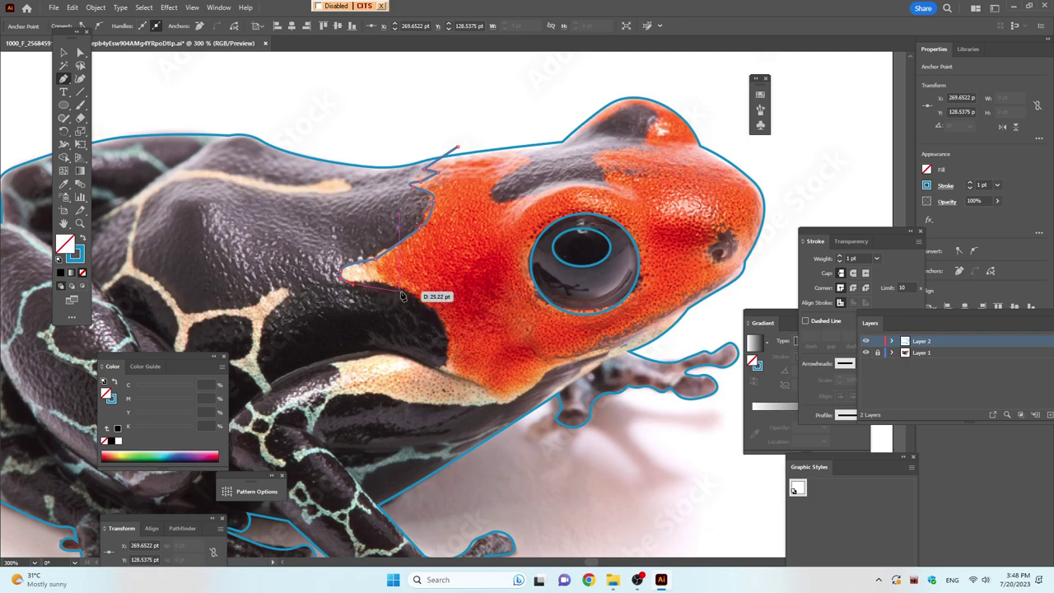
{"action": "left_click", "coordinate": [414, 293]}
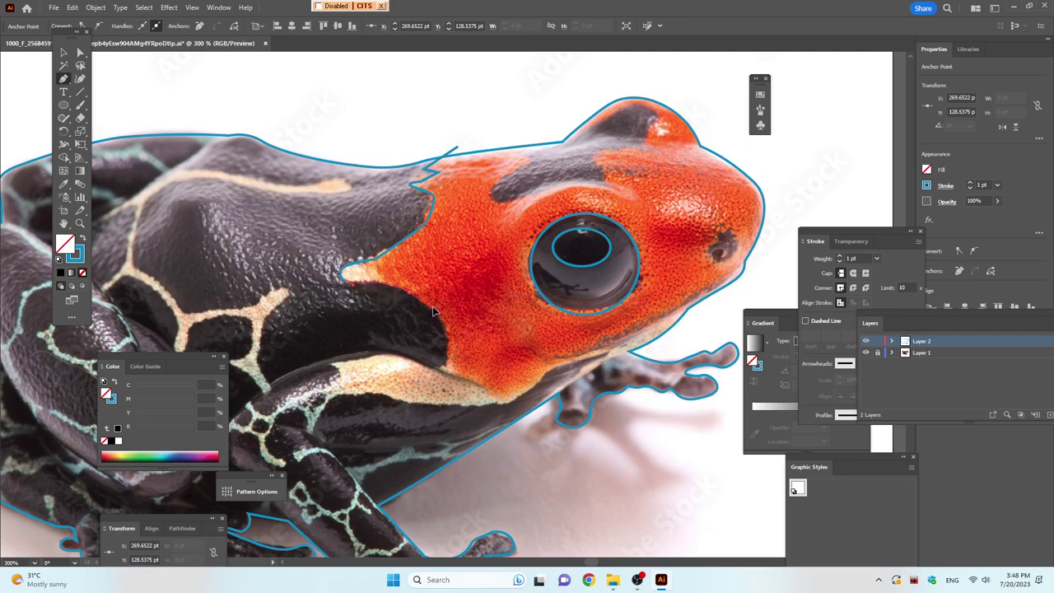
{"action": "left_click", "coordinate": [449, 337]}
{"action": "left_click", "coordinate": [441, 369]}
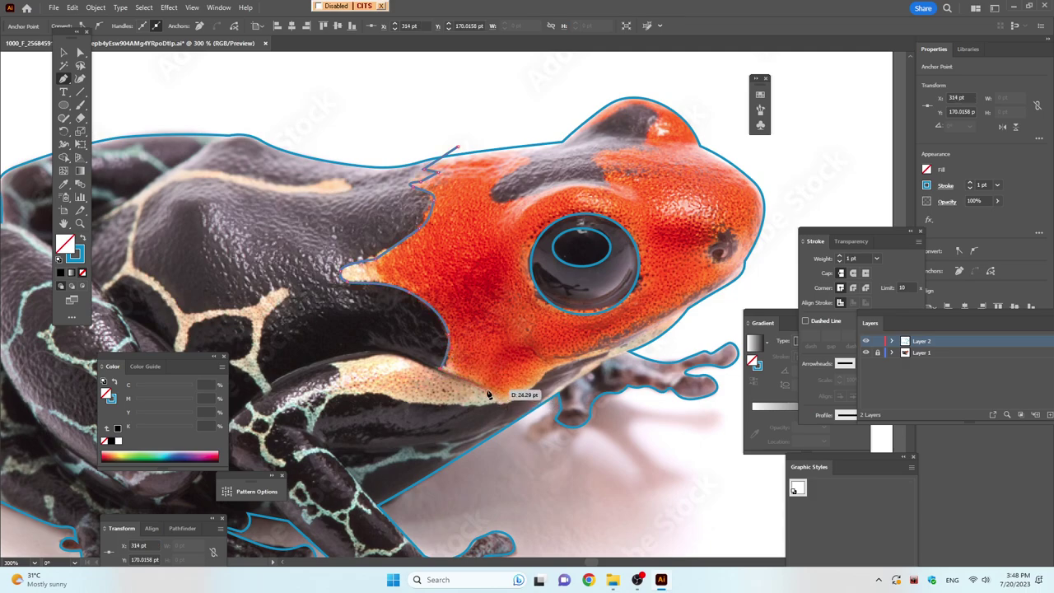
{"action": "mouse_move", "coordinate": [489, 387]}
{"action": "left_mouse_down"}
{"action": "mouse_move", "coordinate": [508, 410]}
{"action": "mouse_move", "coordinate": [547, 376]}
{"action": "mouse_move", "coordinate": [625, 346]}
{"action": "mouse_move", "coordinate": [665, 350]}
{"action": "left_mouse_up"}
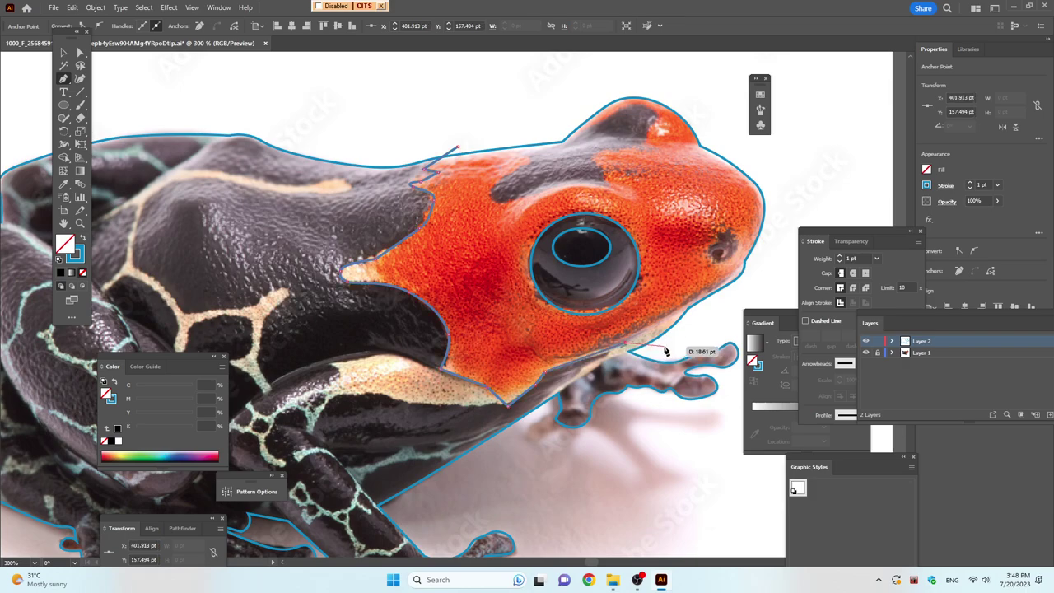
{"action": "left_click", "coordinate": [699, 311]}
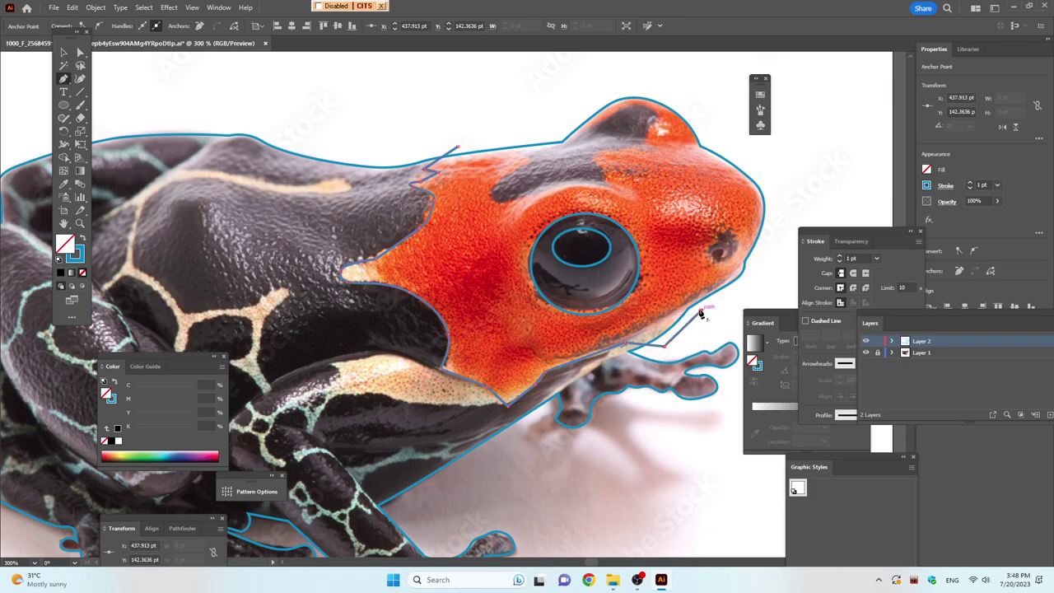
{"action": "key", "text": "Escape"}
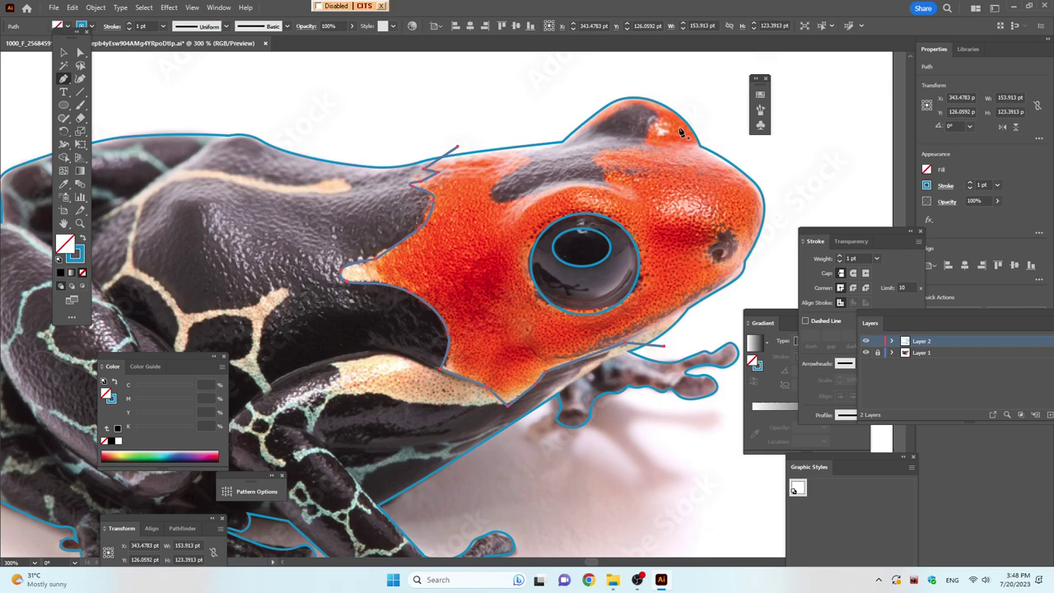
Trace the dark head patch's left edge down to its lower tip
{"action": "left_click", "coordinate": [560, 136]}
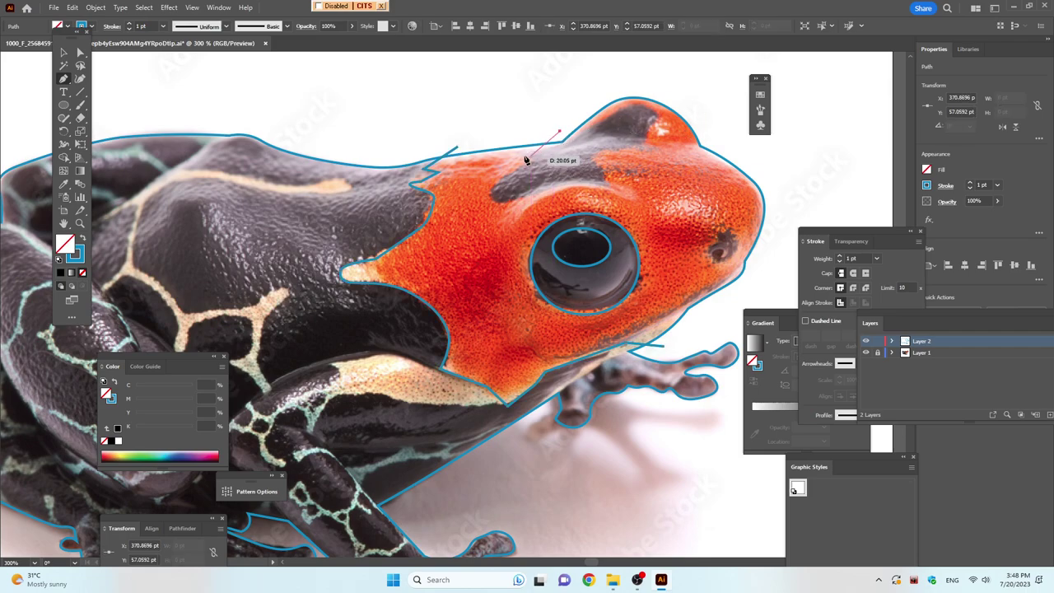
{"action": "left_click", "coordinate": [530, 159]}
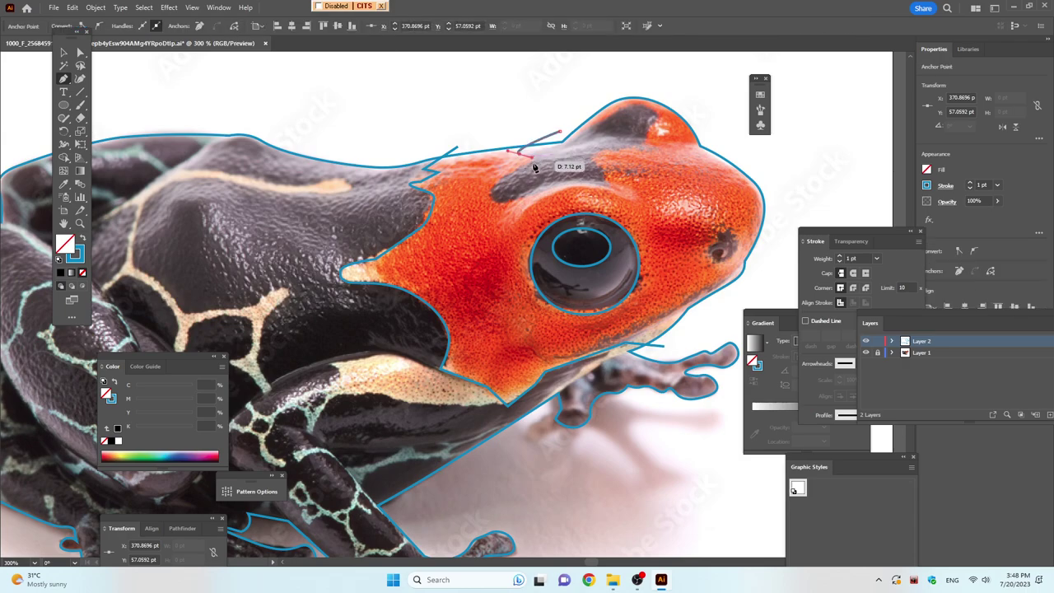
{"action": "left_click", "coordinate": [510, 177]}
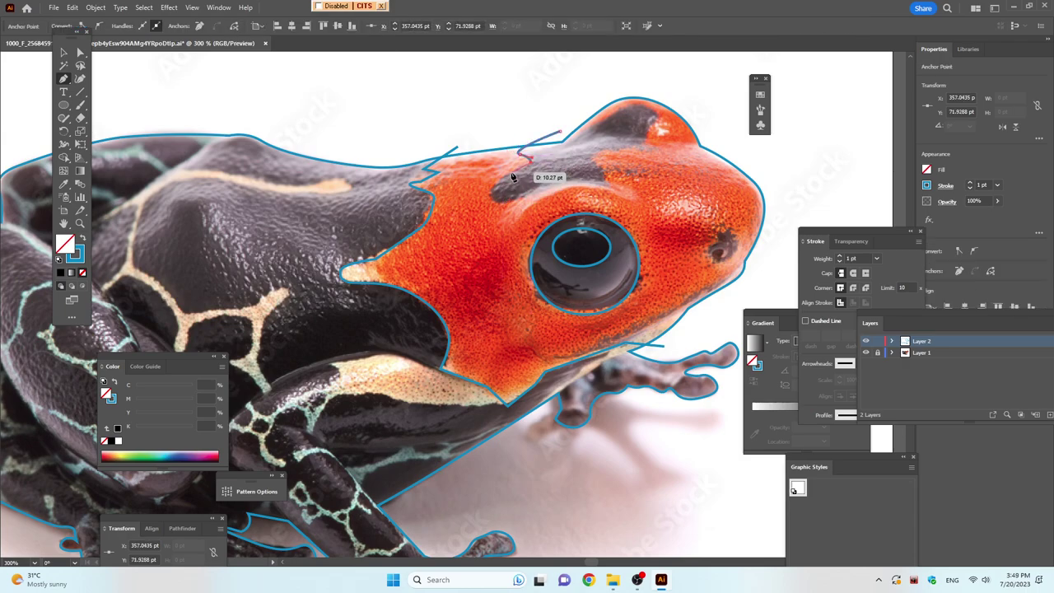
{"action": "left_click", "coordinate": [492, 190]}
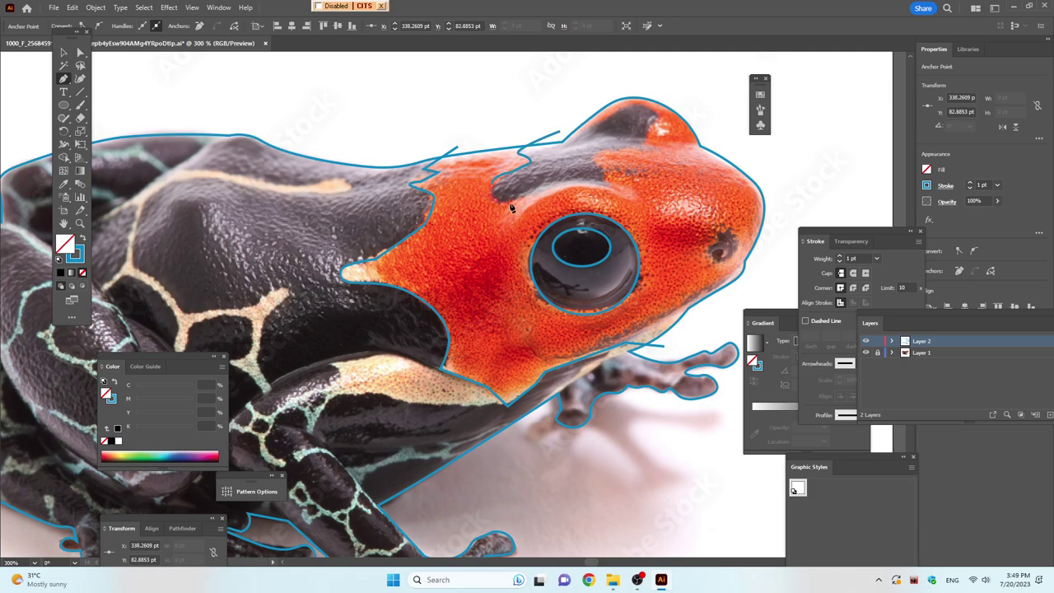
{"action": "left_click", "coordinate": [491, 201]}
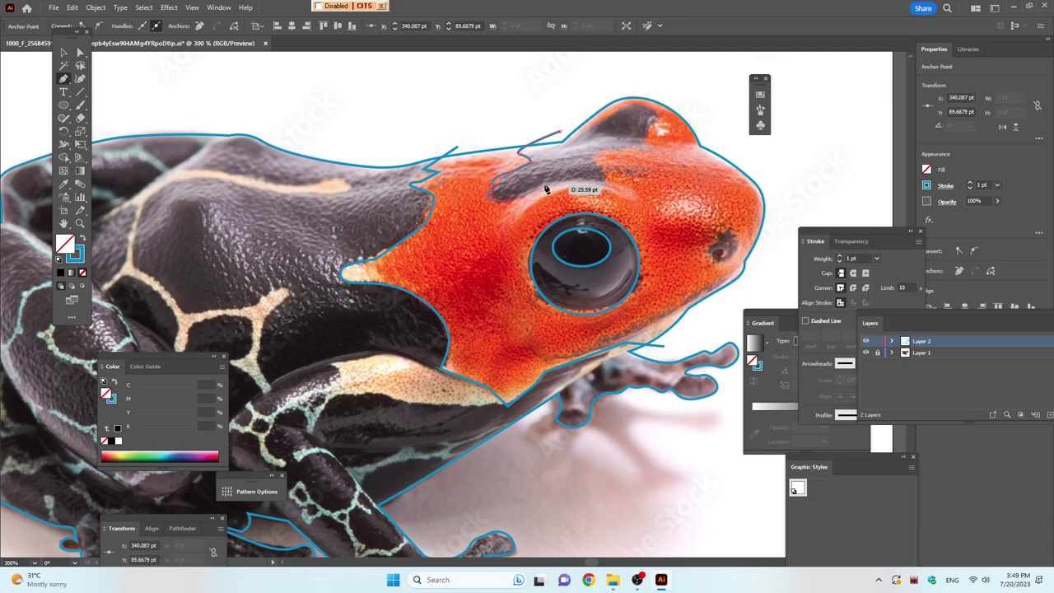
Curve the outline around the patch's right end back up to the head top, then select all
{"action": "left_click", "coordinate": [604, 183]}
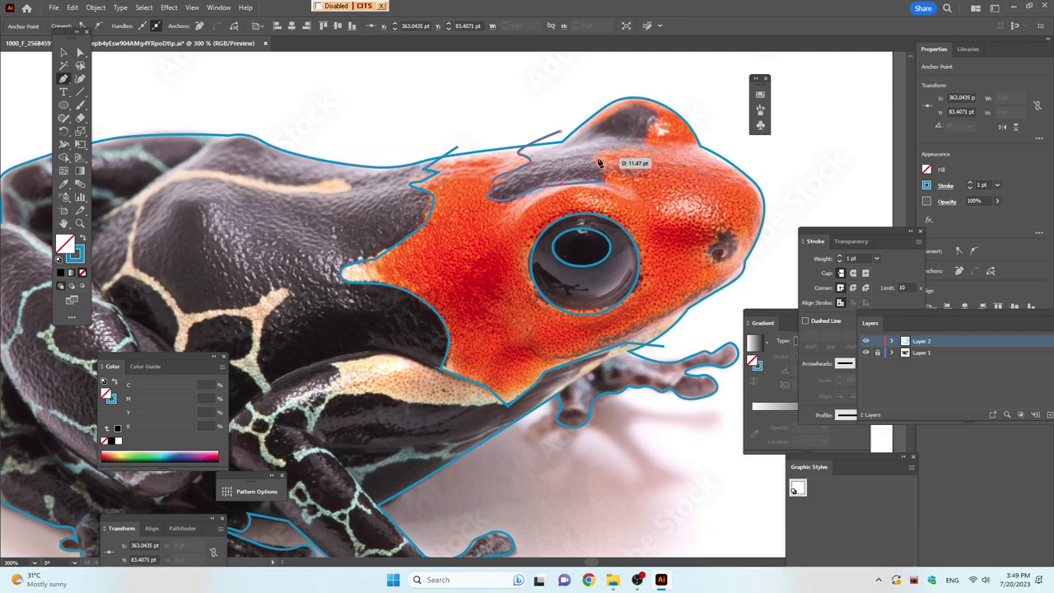
{"action": "left_click", "coordinate": [593, 161]}
{"action": "mouse_move", "coordinate": [586, 153]}
{"action": "left_mouse_down"}
{"action": "mouse_move", "coordinate": [649, 149]}
{"action": "mouse_move", "coordinate": [657, 120]}
{"action": "mouse_move", "coordinate": [636, 108]}
{"action": "left_mouse_up"}
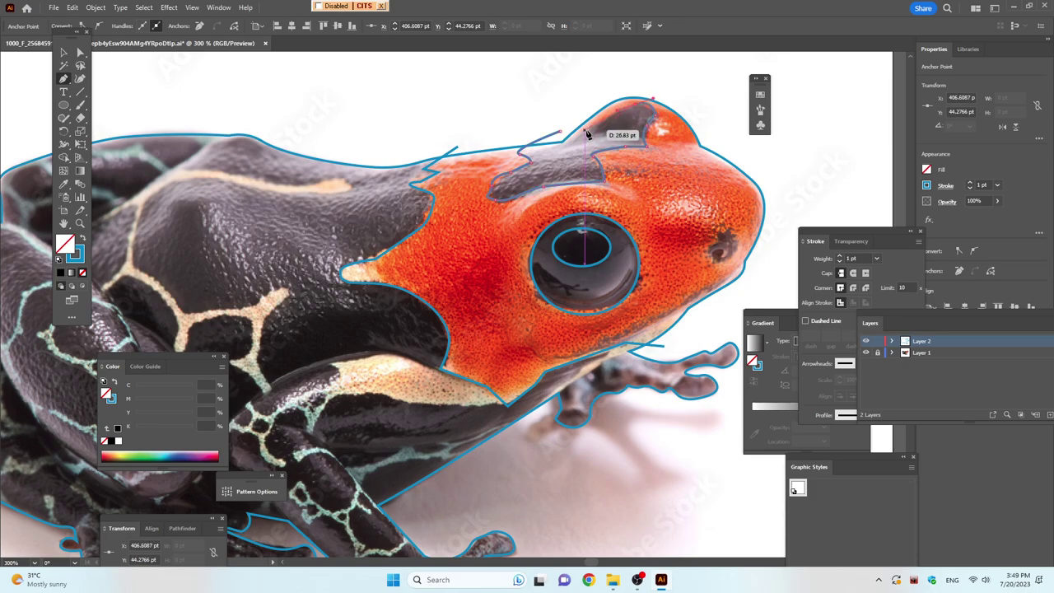
{"action": "left_click_drag", "start_coordinate": [561, 131], "coordinate": [551, 144]}
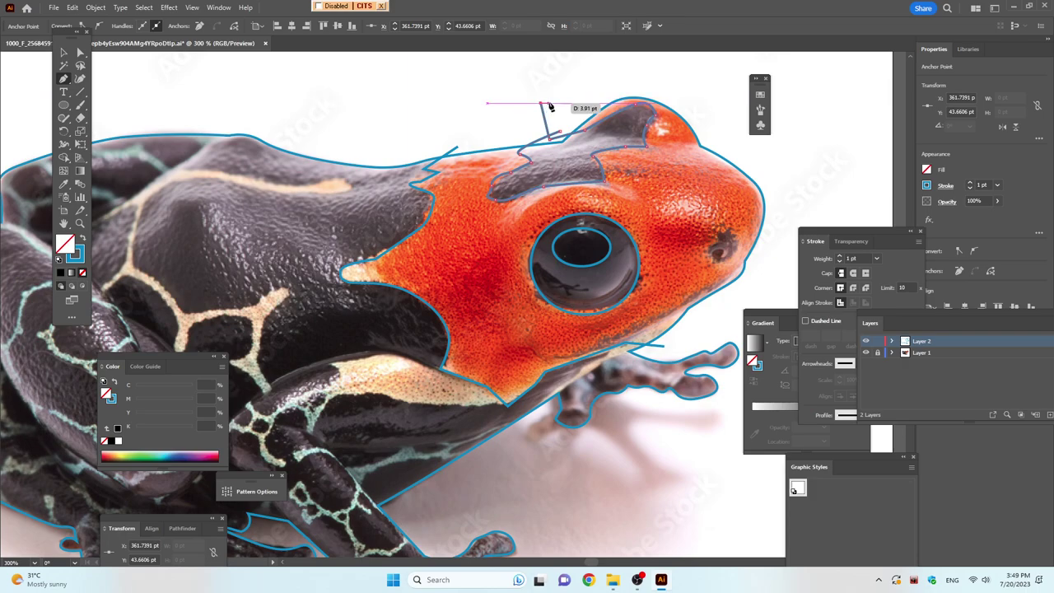
{"action": "left_click_drag", "start_coordinate": [550, 142], "coordinate": [558, 121]}
{"action": "key", "text": "Escape"}
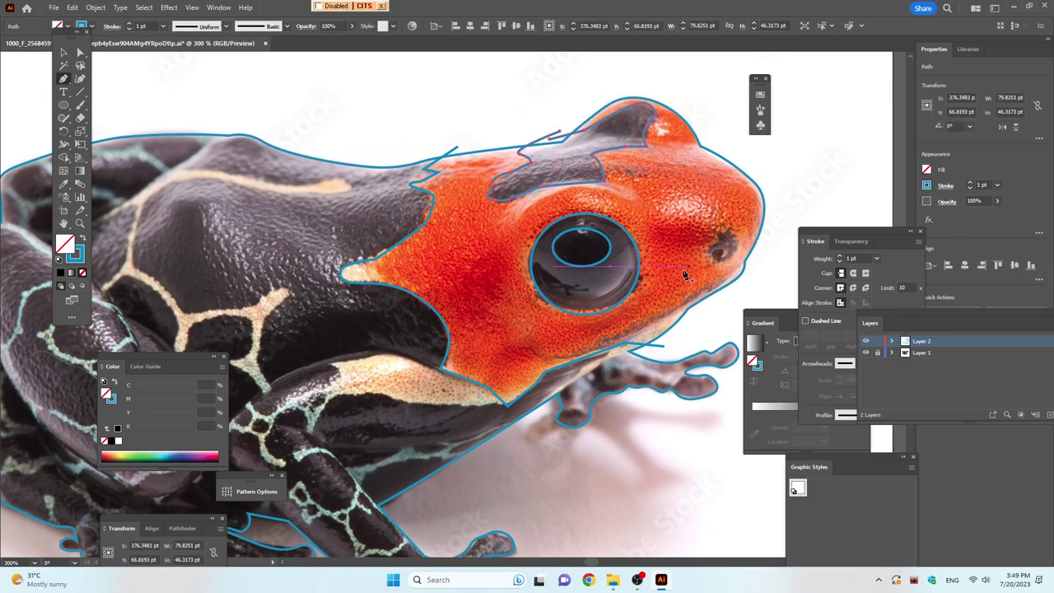
{"action": "key", "text": "ctrl+a"}
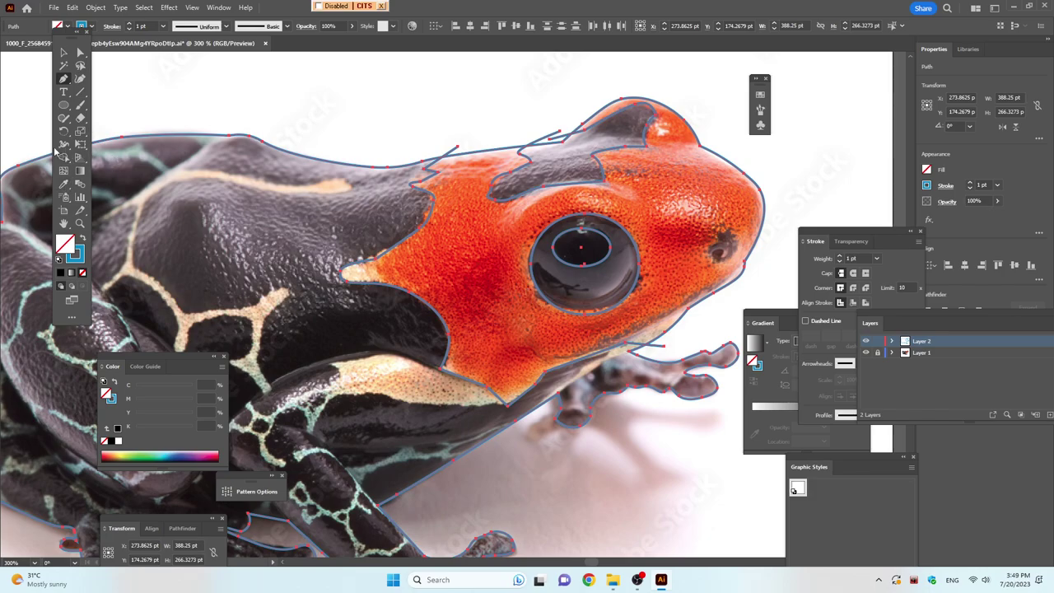
Merge the eye shapes, then draw a contour from the snout around the eye down to the jaw
{"action": "left_click", "coordinate": [590, 280]}
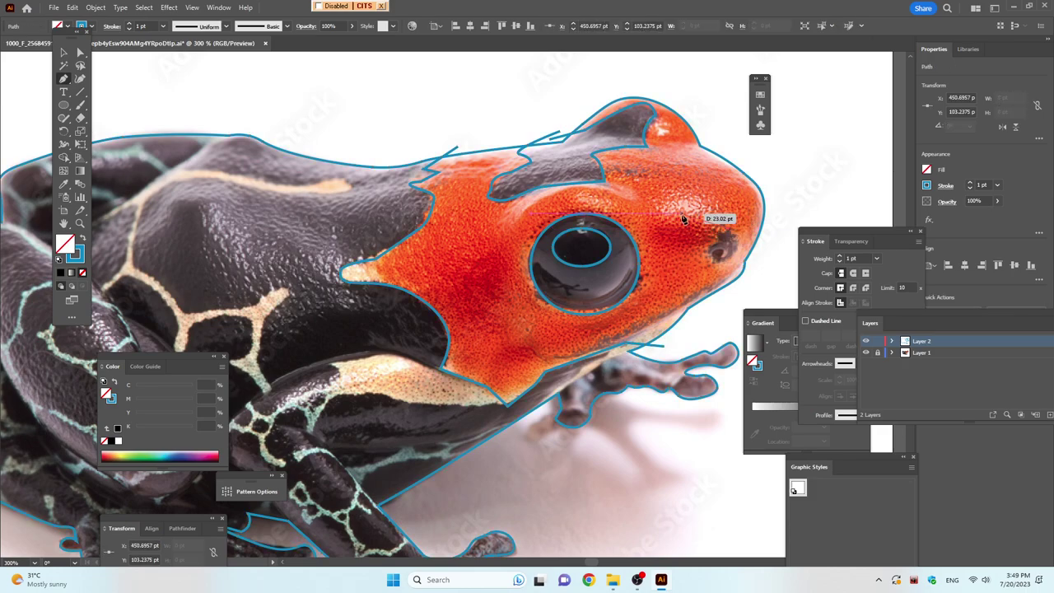
{"action": "left_click_drag", "start_coordinate": [683, 216], "coordinate": [680, 219]}
{"action": "left_click", "coordinate": [606, 193]}
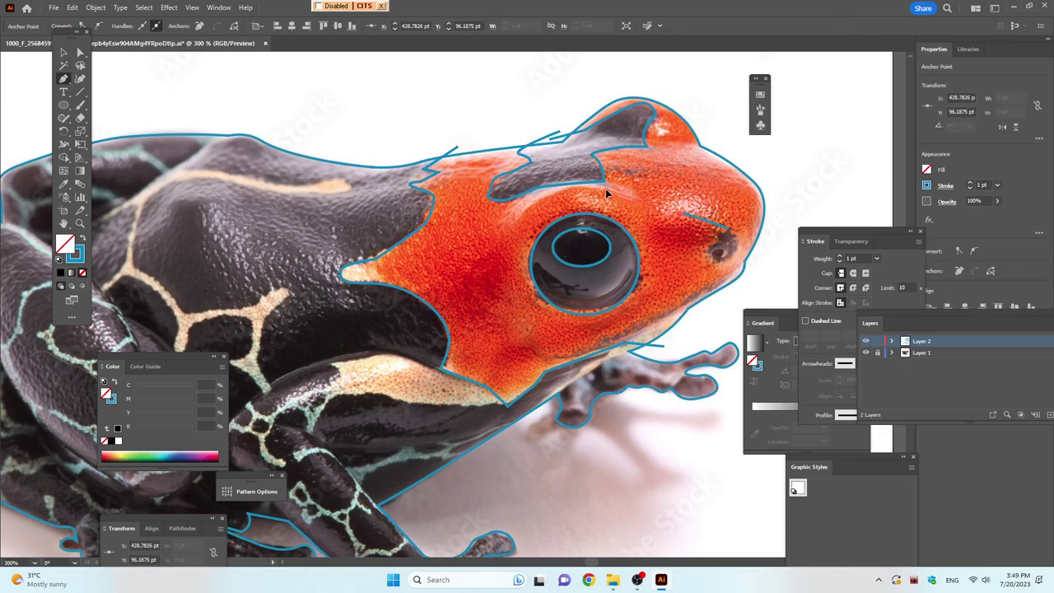
{"action": "left_click", "coordinate": [545, 196]}
{"action": "left_click", "coordinate": [525, 203]}
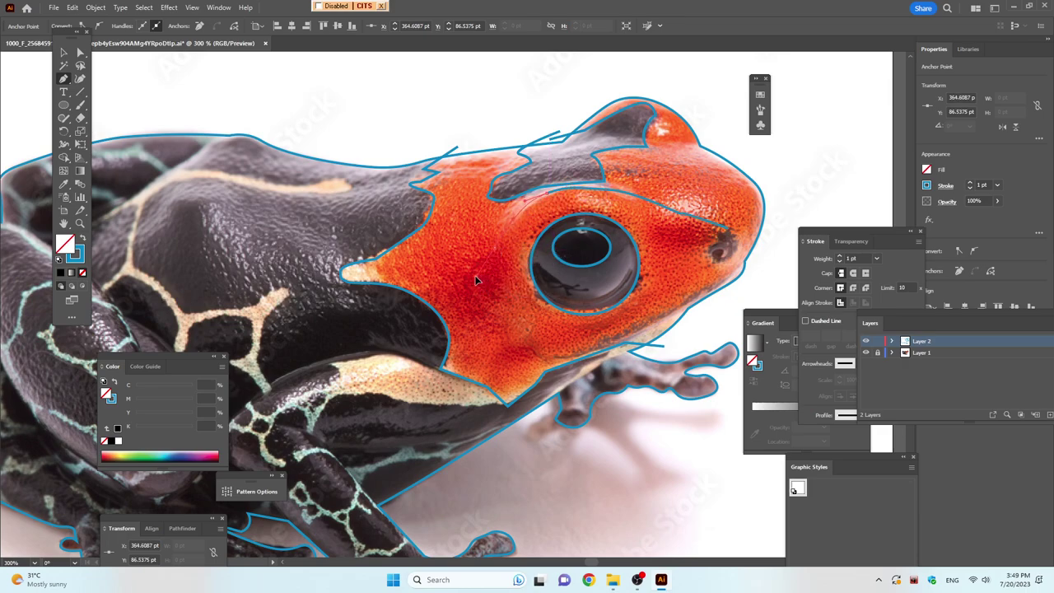
{"action": "left_click", "coordinate": [412, 302]}
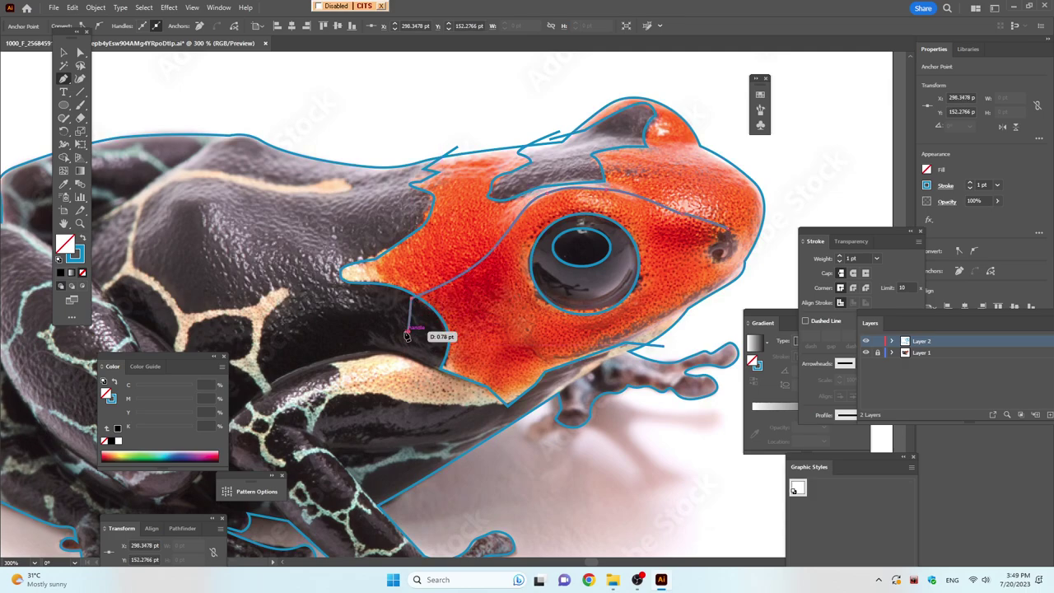
{"action": "left_click_drag", "start_coordinate": [406, 333], "coordinate": [452, 452]}
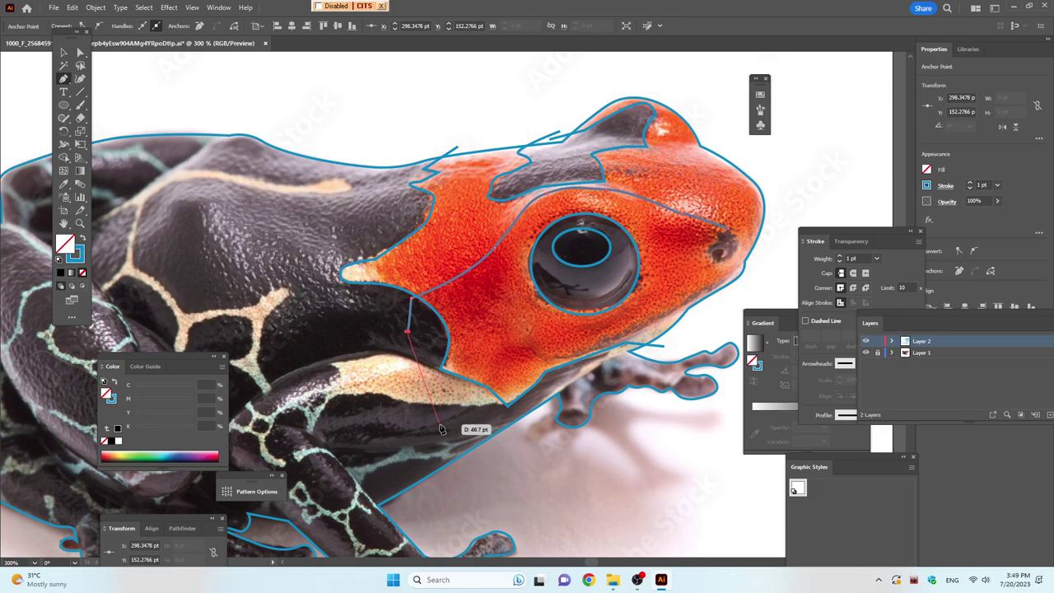
{"action": "left_click_drag", "start_coordinate": [443, 429], "coordinate": [442, 432]}
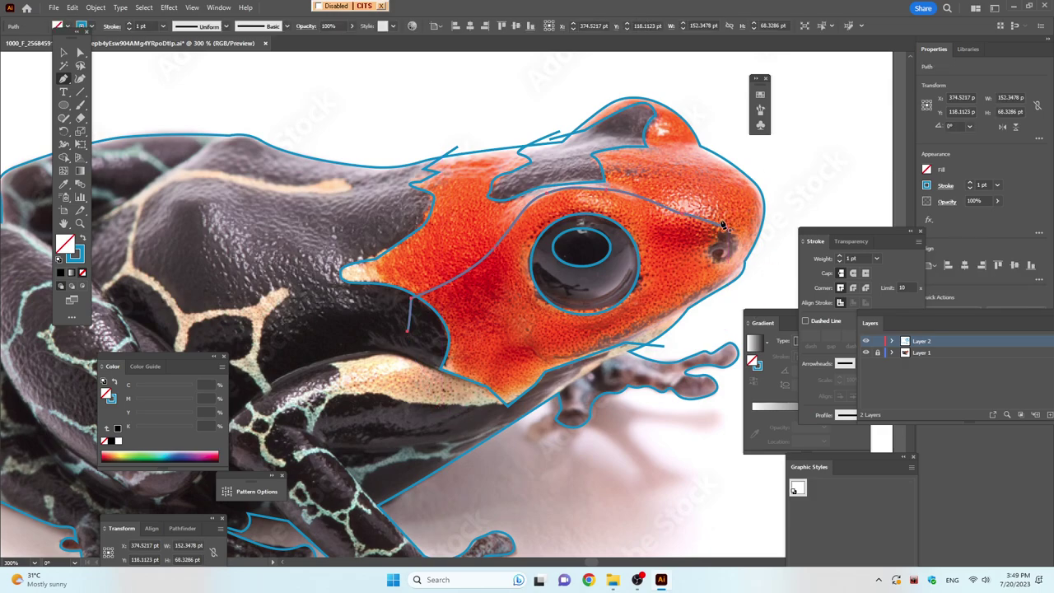
Add a short curved stroke from the nostril past the snout edge, then select all
{"action": "left_click_drag", "start_coordinate": [720, 220], "coordinate": [745, 260]}
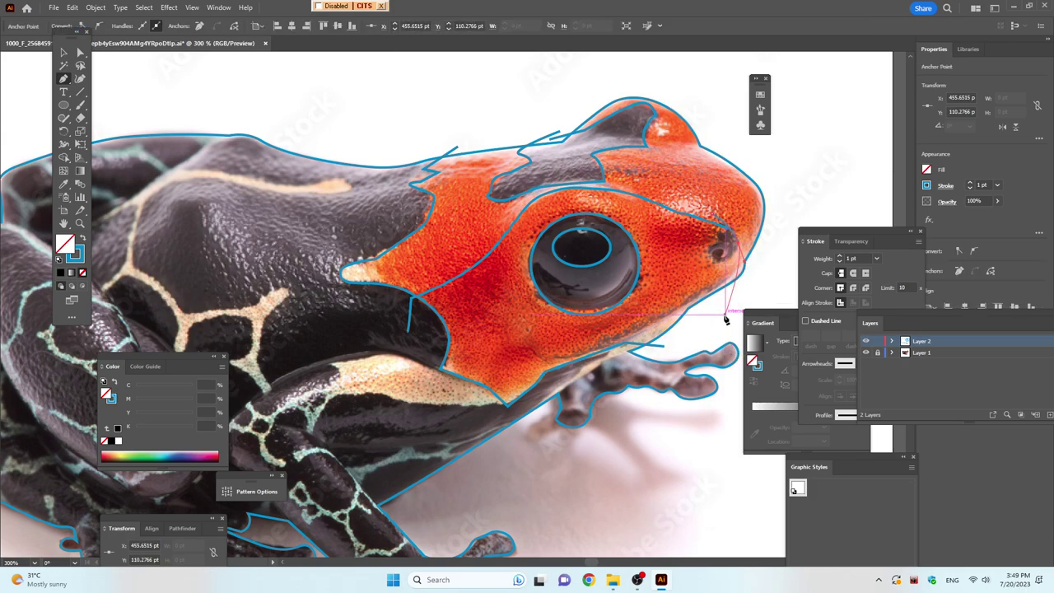
{"action": "left_click", "coordinate": [725, 316]}
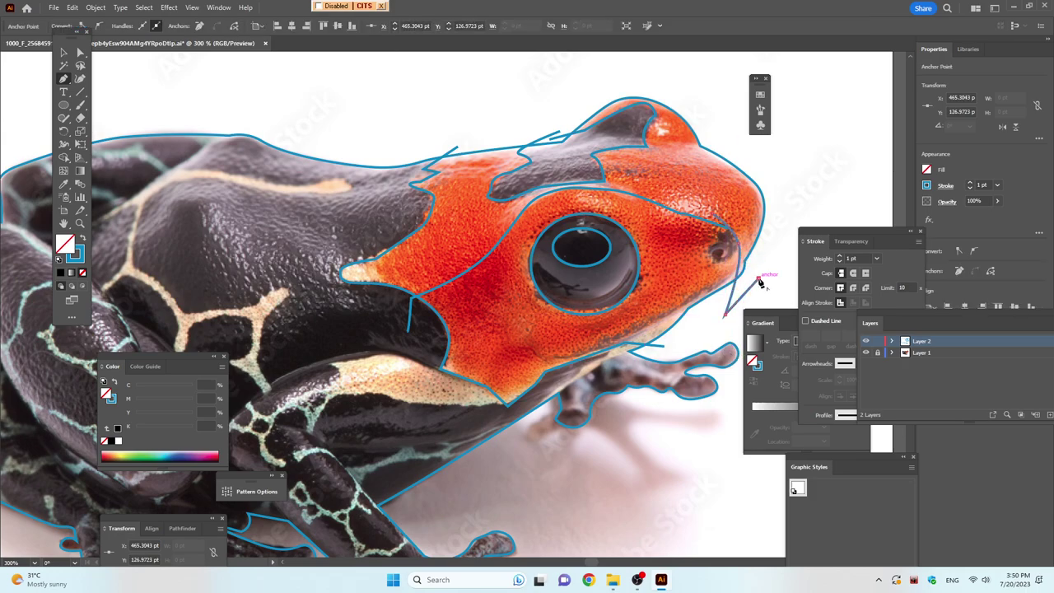
{"action": "key", "text": "Escape"}
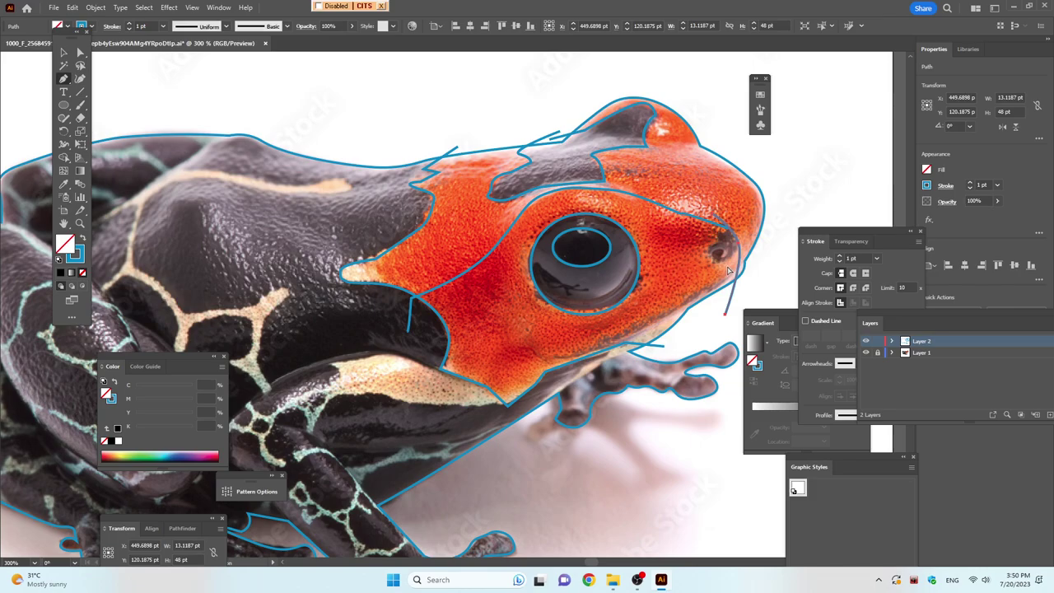
{"action": "key", "text": "ctrl+a"}
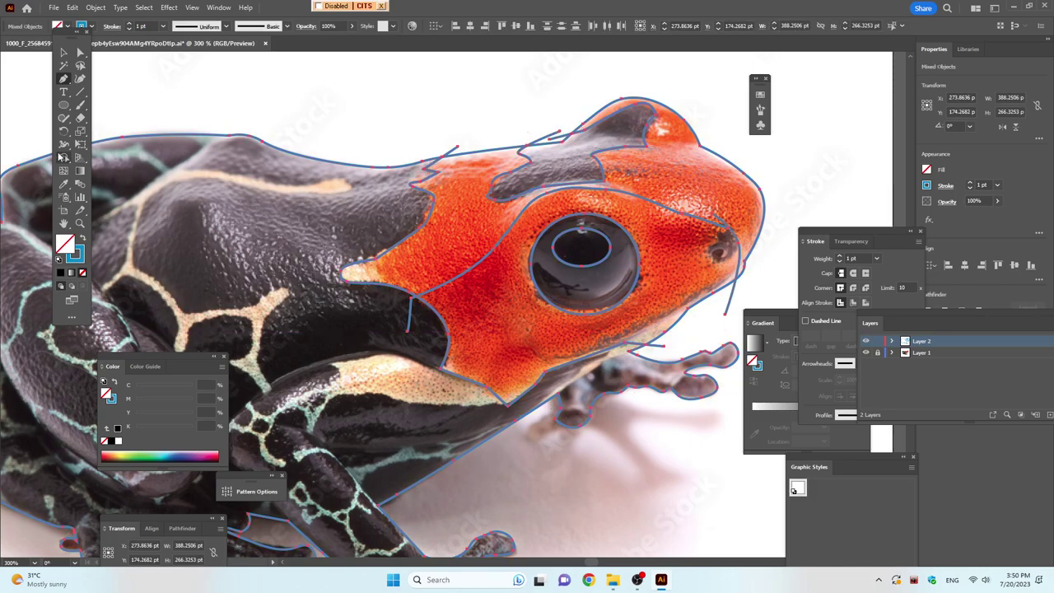
Draw a three-point Curvature-tool curve across the top of the frog's head
{"action": "left_click", "coordinate": [63, 157]}
{"action": "left_click", "coordinate": [80, 78]}
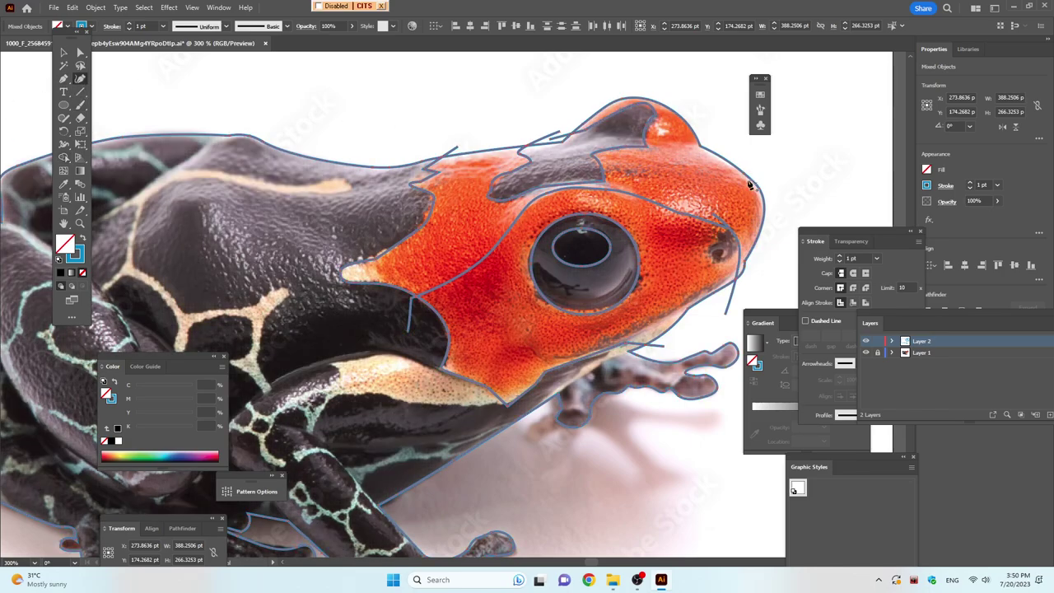
{"action": "left_click", "coordinate": [493, 142]}
{"action": "left_click", "coordinate": [595, 140]}
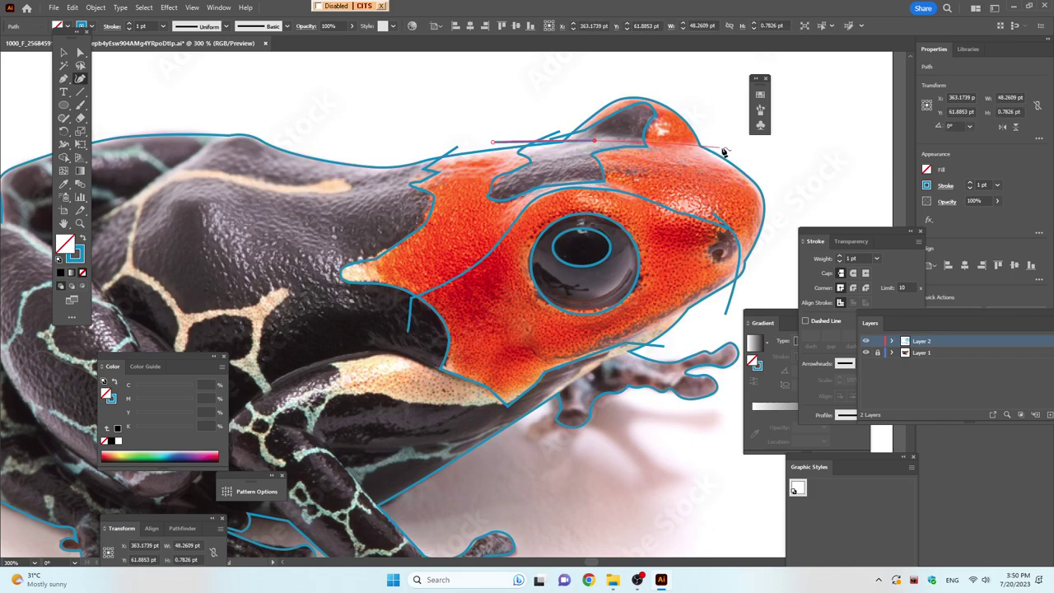
{"action": "left_click", "coordinate": [724, 146]}
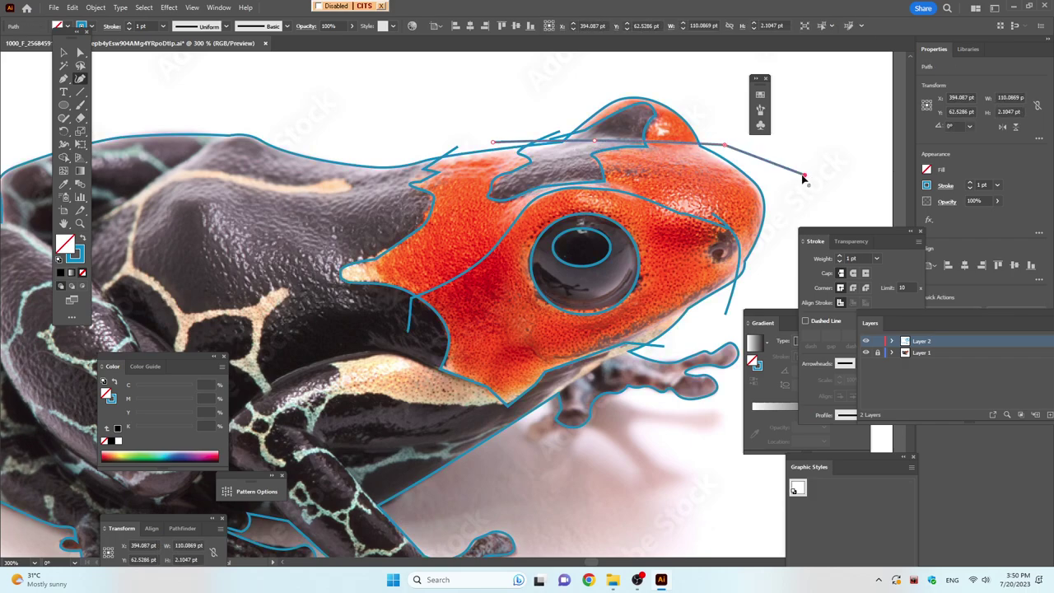
{"action": "key", "text": "Escape"}
{"action": "key", "text": "ctrl+a"}
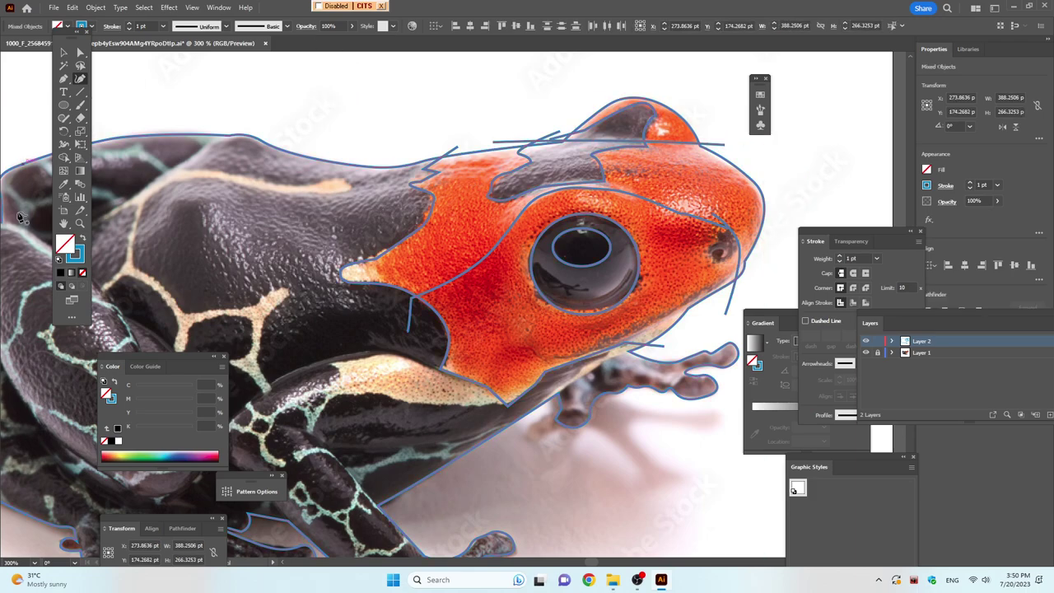
Circle the nostril with a 15.78 pt ellipse and clear the selection
{"action": "left_click", "coordinate": [63, 157]}
{"action": "left_click", "coordinate": [63, 105]}
{"action": "left_click_drag", "start_coordinate": [739, 228], "coordinate": [709, 259]}
{"action": "key", "text": "ctrl+a"}
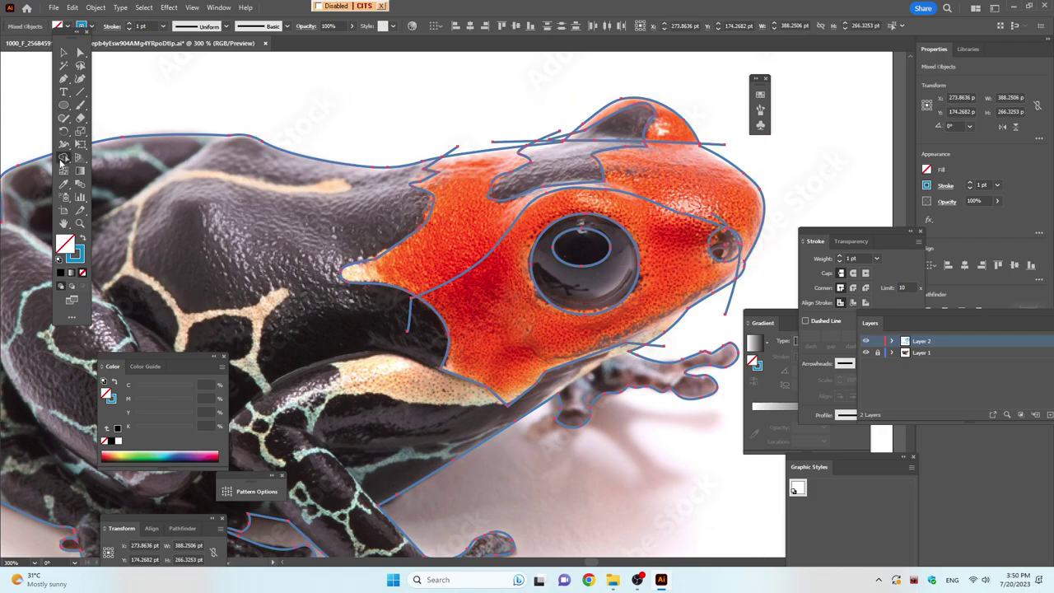
{"action": "left_click", "coordinate": [64, 157]}
{"action": "left_click", "coordinate": [63, 53]}
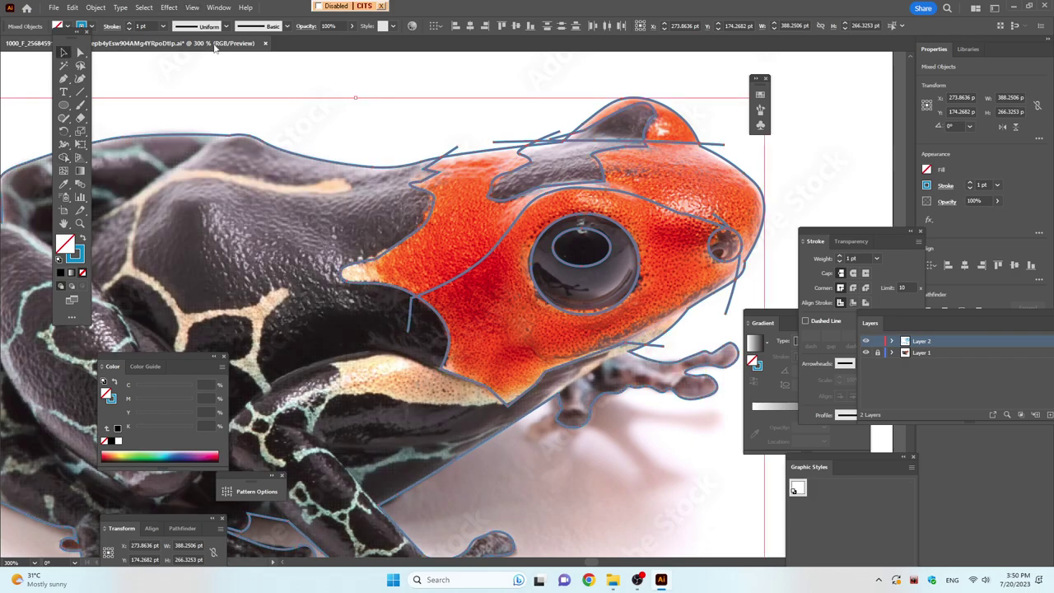
{"action": "left_click", "coordinate": [298, 62]}
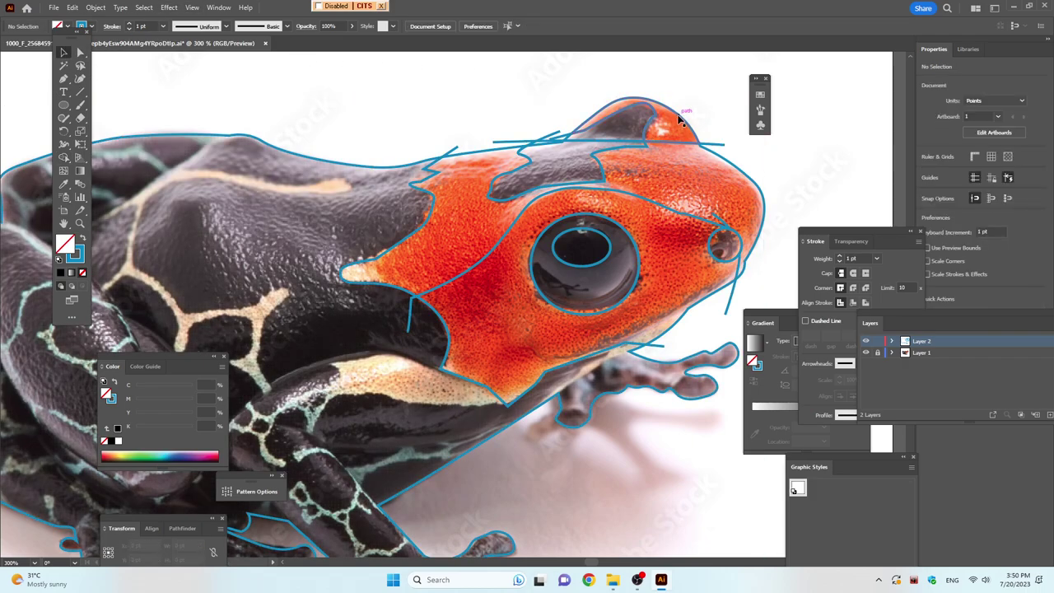
Fill the crown shape atop the head with the photo's orange
{"action": "left_click", "coordinate": [680, 120]}
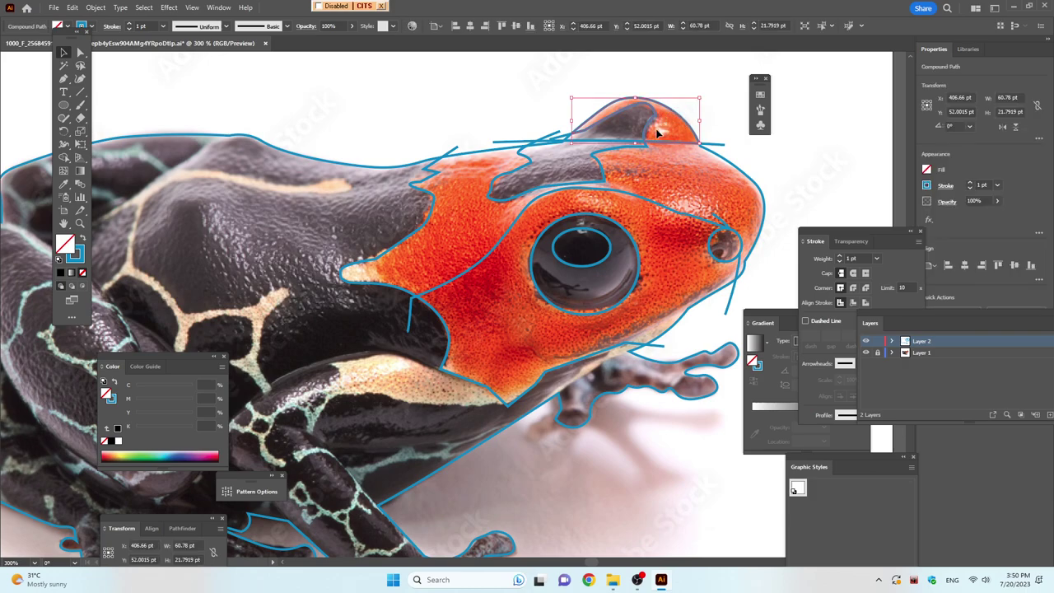
{"action": "key", "text": "i"}
{"action": "left_click", "coordinate": [675, 118]}
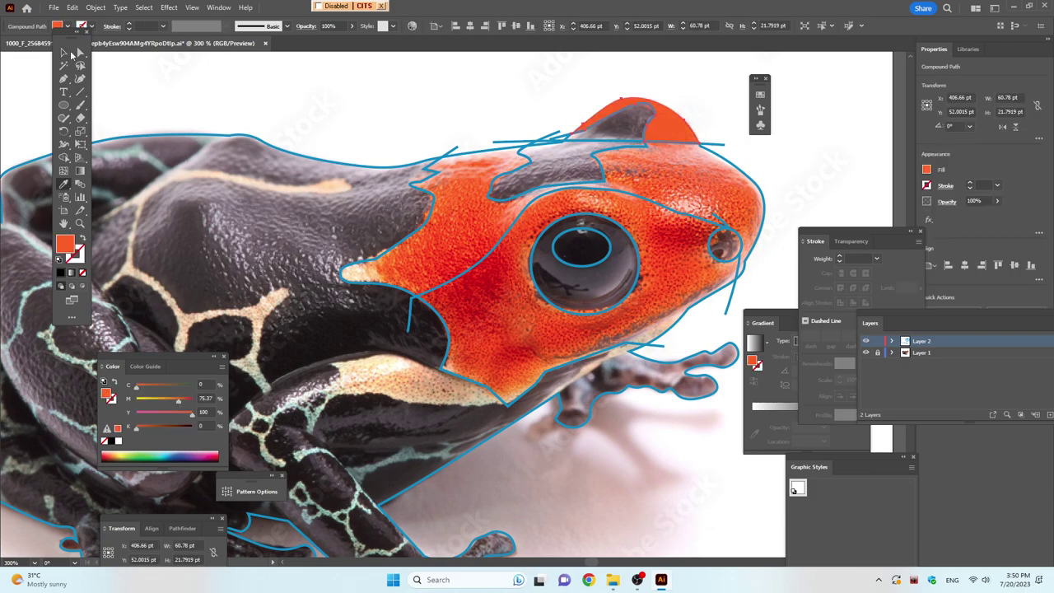
{"action": "left_click", "coordinate": [66, 53]}
{"action": "left_click", "coordinate": [485, 55]}
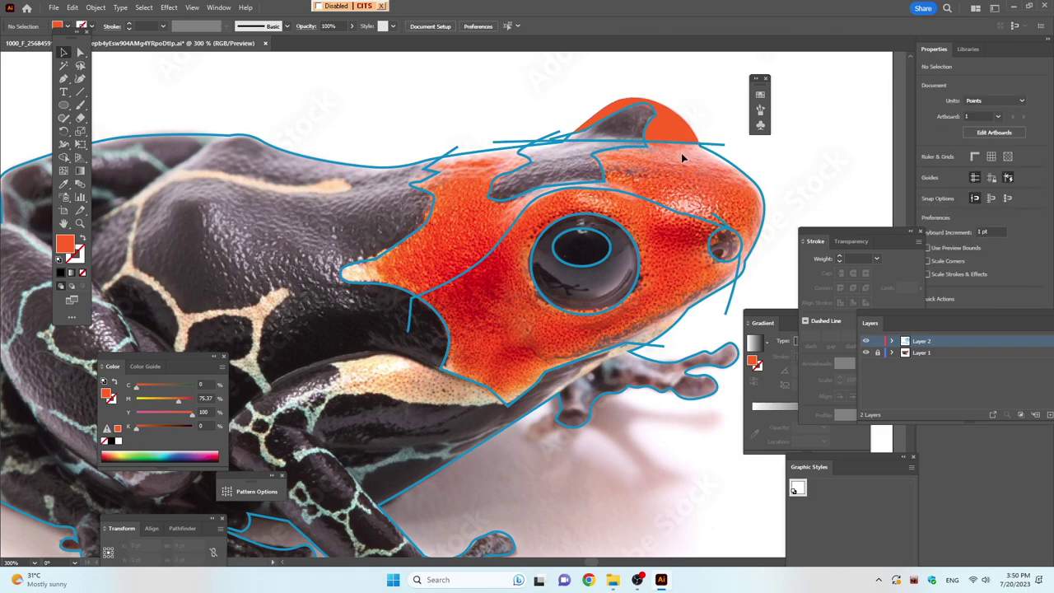
Fill the crown's dark spot with a sampled dark brown
{"action": "left_click", "coordinate": [646, 123]}
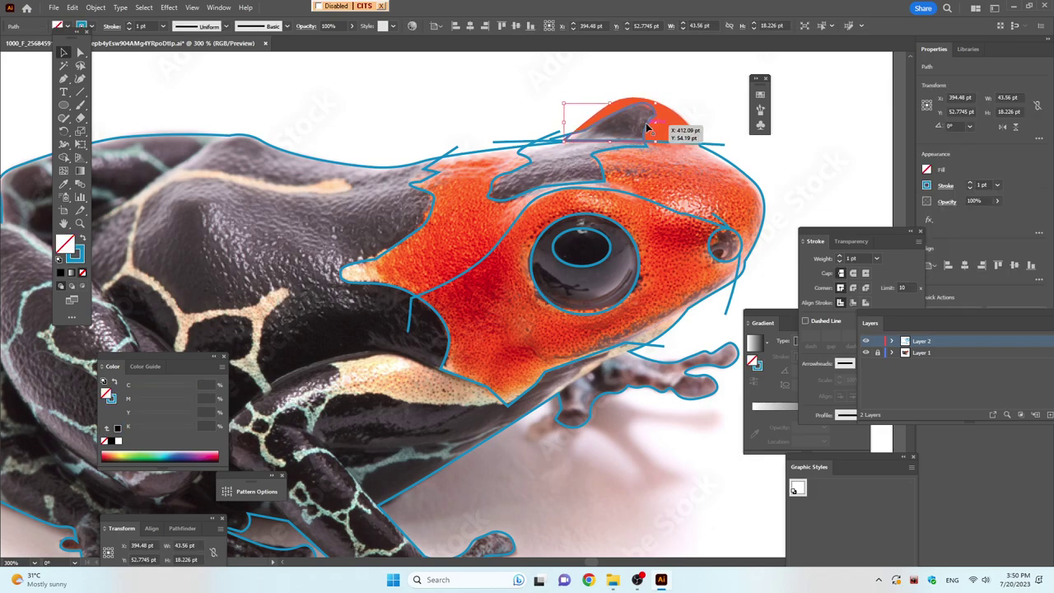
{"action": "left_click", "coordinate": [63, 184]}
{"action": "left_click", "coordinate": [276, 189]}
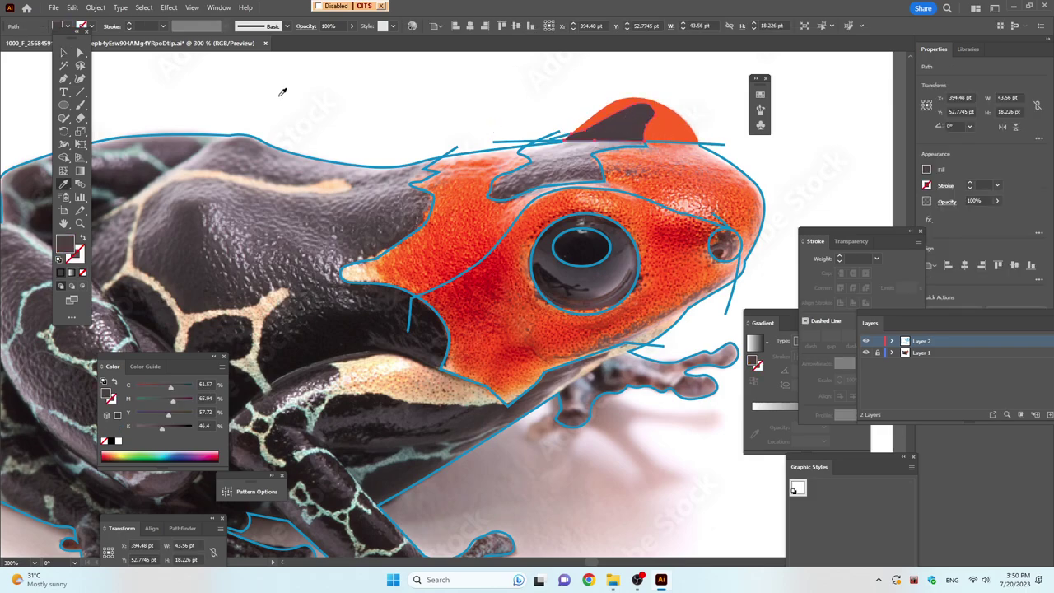
{"action": "left_click", "coordinate": [65, 53]}
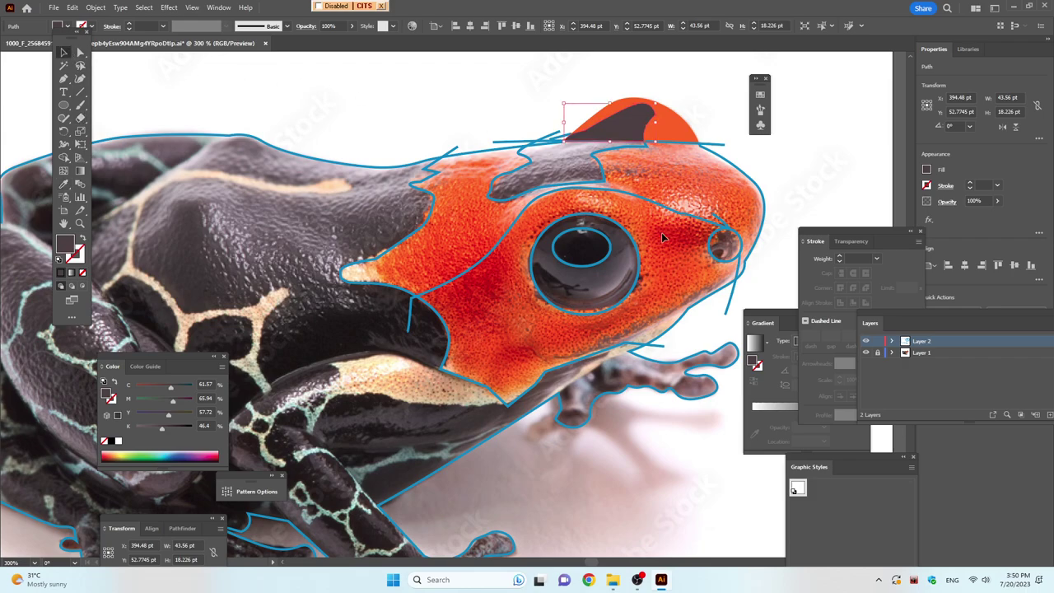
Fill the forehead patch with a sampled grey-mauve
{"action": "left_click", "coordinate": [602, 171]}
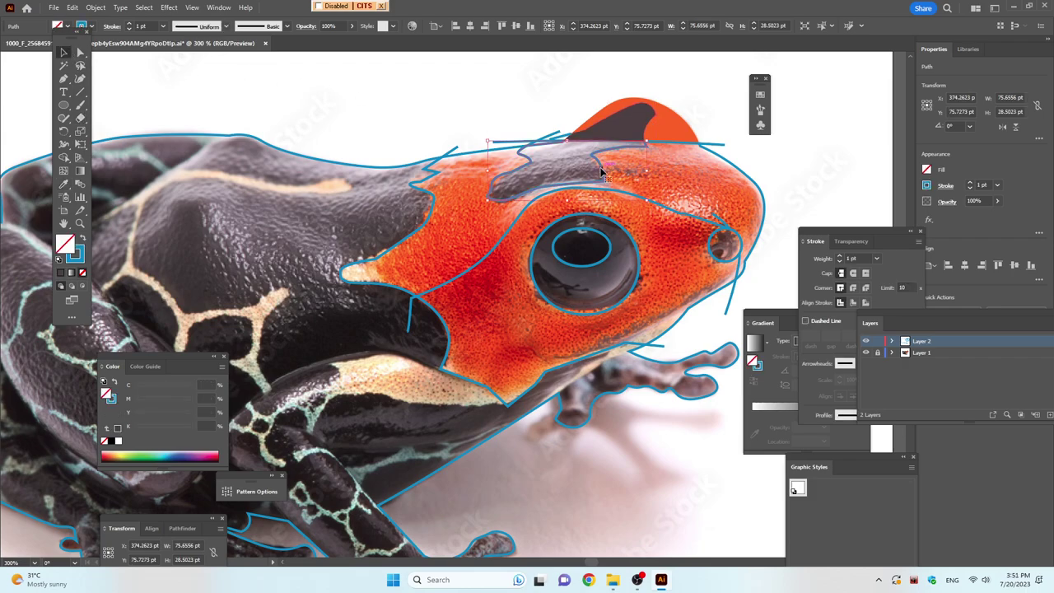
{"action": "key", "text": "i"}
{"action": "left_click", "coordinate": [590, 163]}
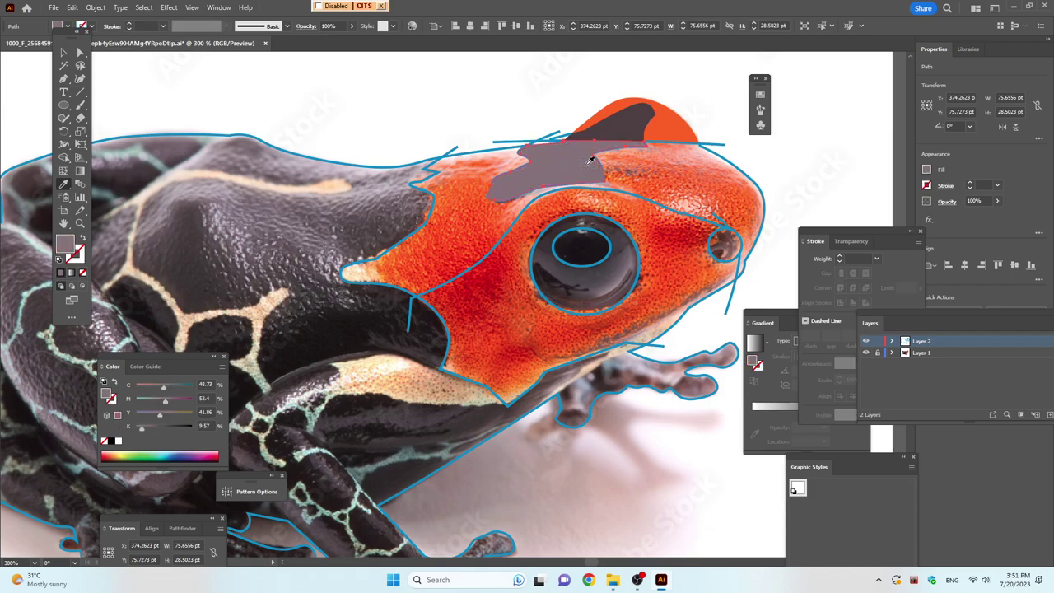
{"action": "left_click", "coordinate": [66, 53]}
{"action": "left_click", "coordinate": [738, 168]}
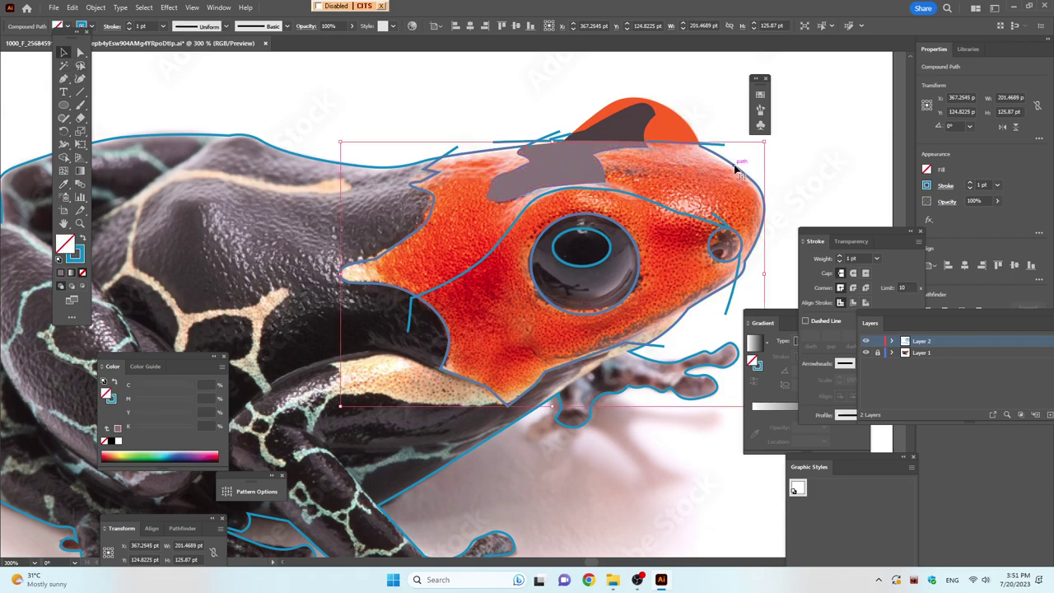
Try several Eyedropper-sampled oranges on the head shape, then undo the fill
{"action": "key", "text": "i"}
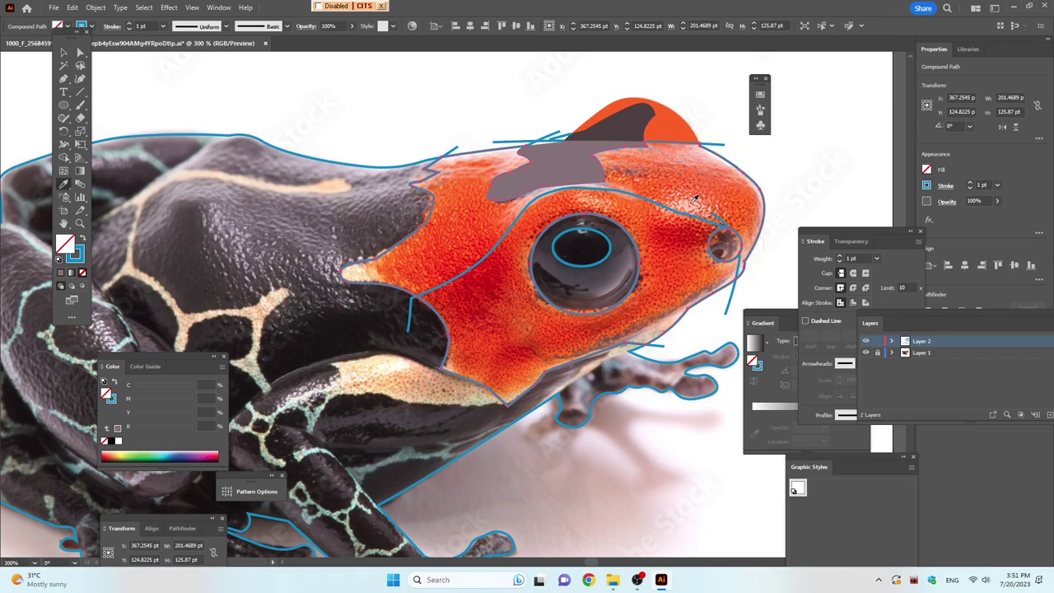
{"action": "left_click", "coordinate": [704, 187]}
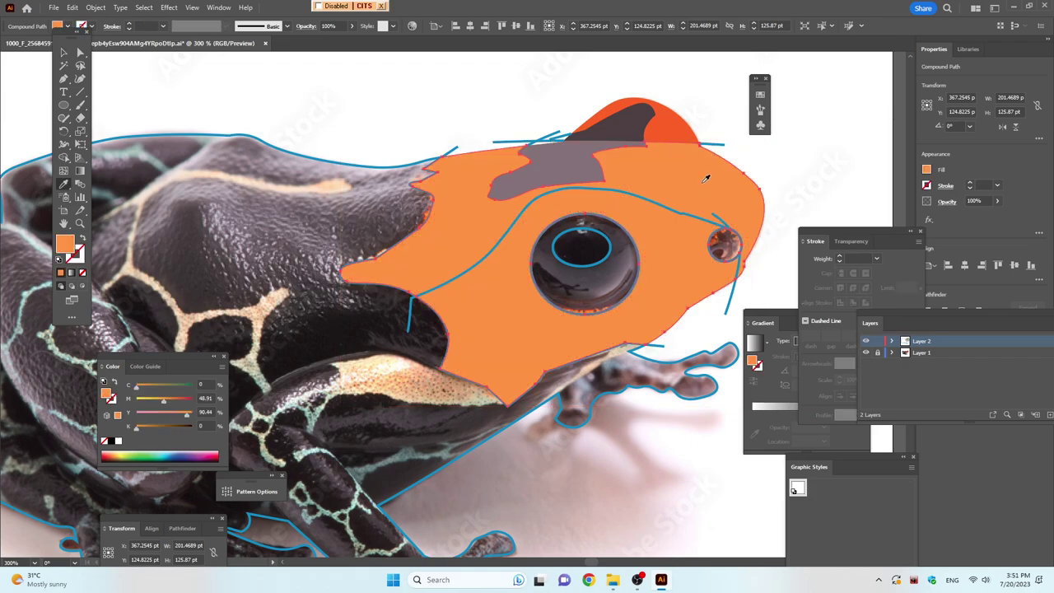
{"action": "left_click", "coordinate": [706, 172]}
{"action": "left_click", "coordinate": [699, 166]}
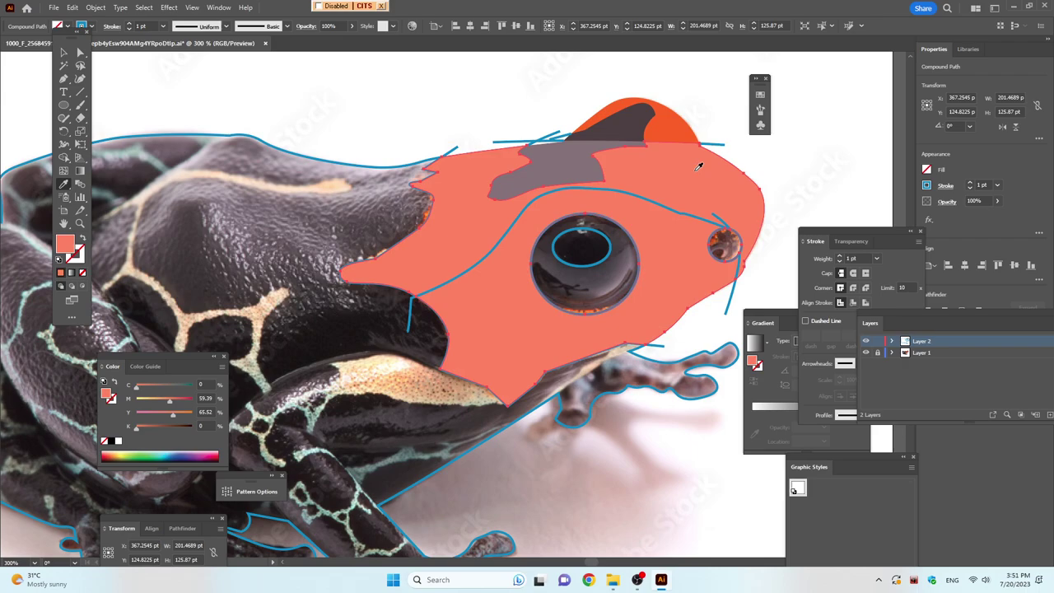
{"action": "left_click", "coordinate": [672, 130]}
{"action": "left_click", "coordinate": [671, 131]}
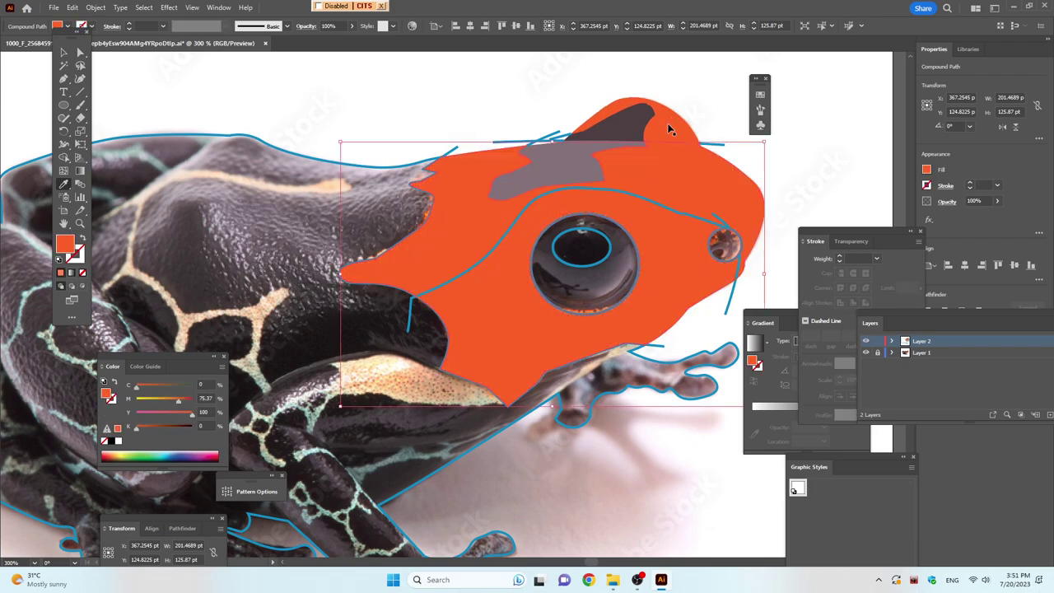
{"action": "key", "text": "ctrl+z"}
{"action": "key", "text": "ctrl+a"}
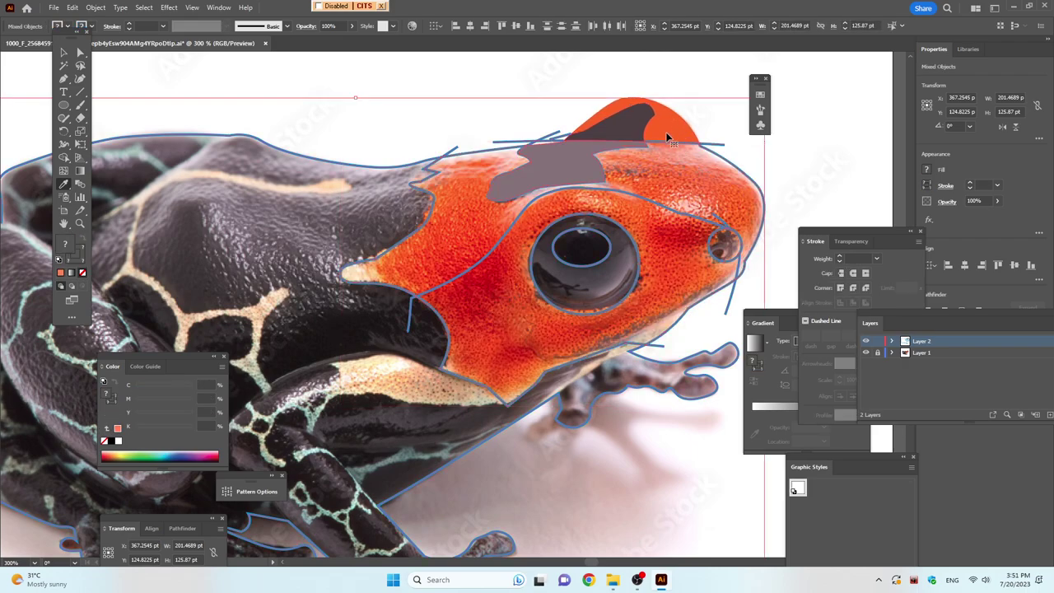
{"action": "key", "text": "ctrl+a"}
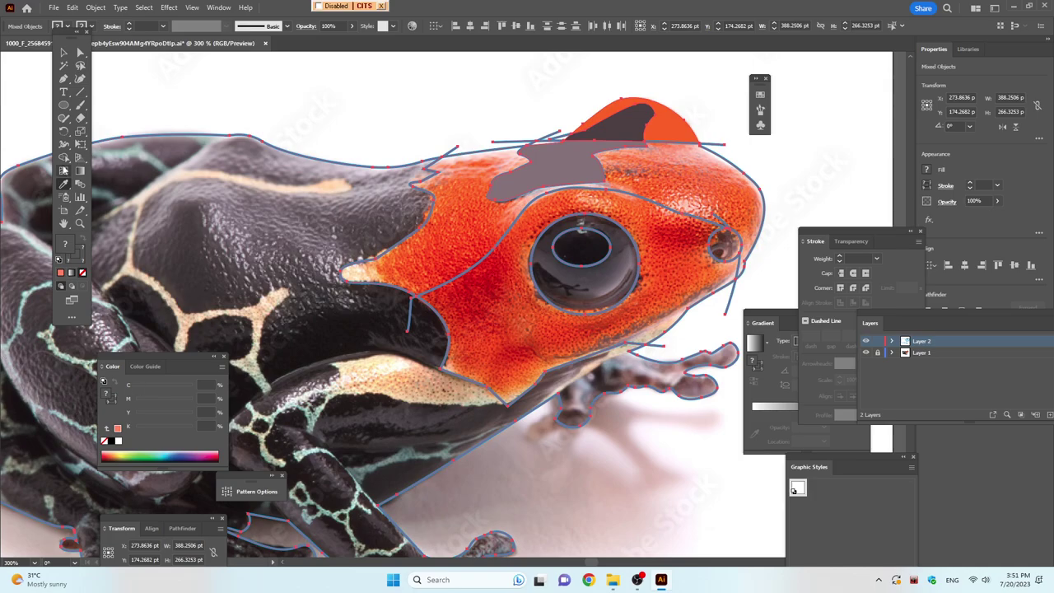
Reselect the large head shape and fill it with the crown's orange
{"action": "left_click", "coordinate": [63, 169]}
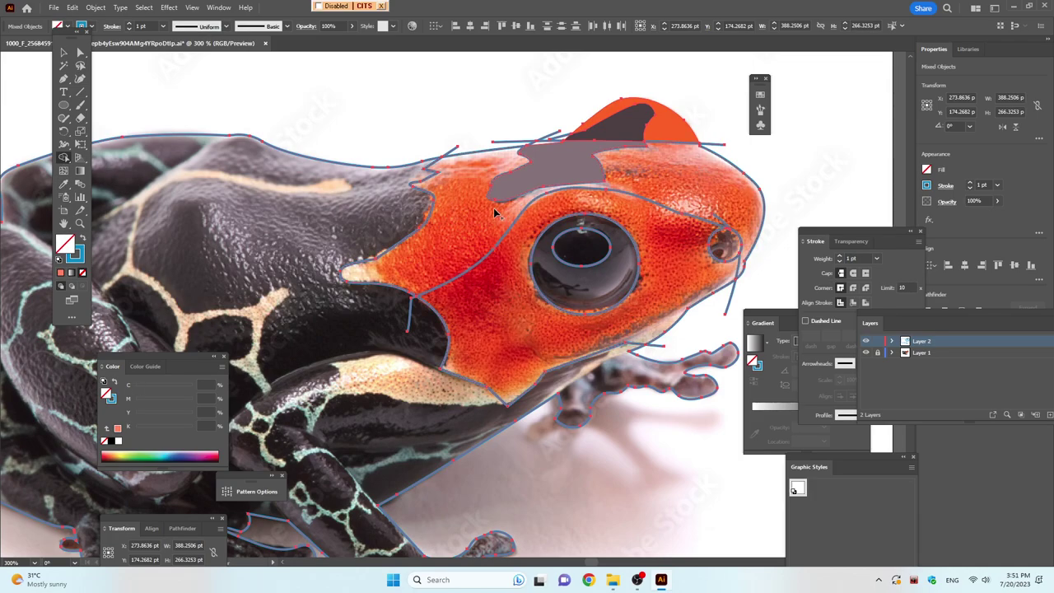
{"action": "left_click", "coordinate": [63, 52]}
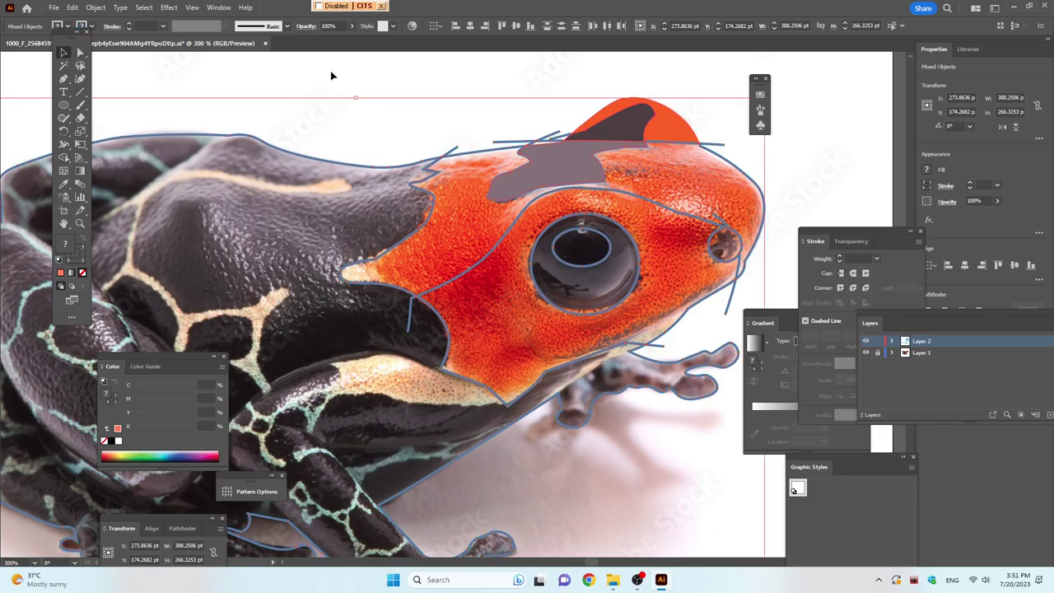
{"action": "left_click", "coordinate": [354, 76]}
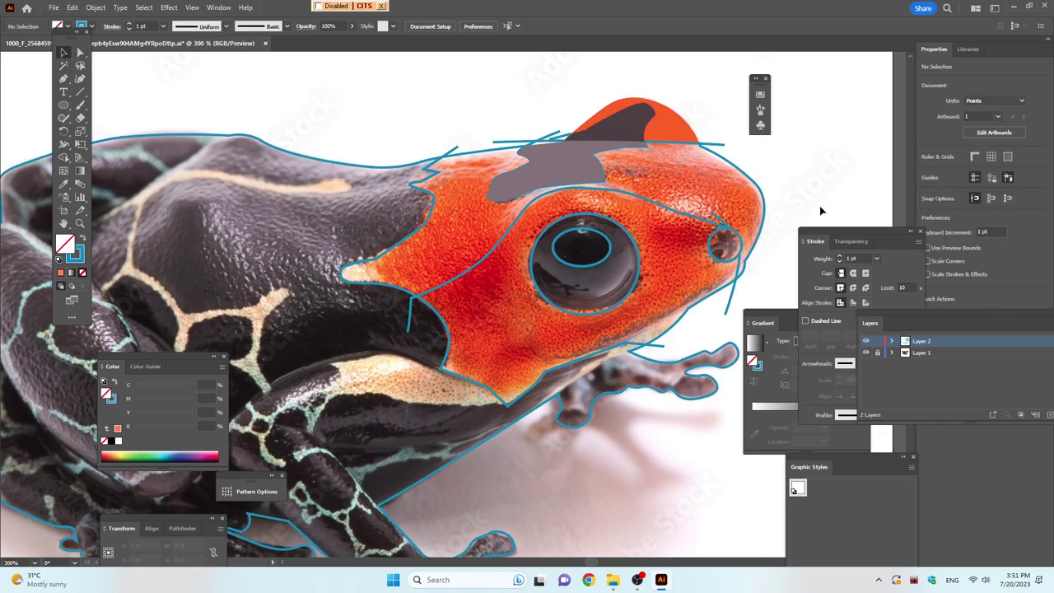
{"action": "left_click", "coordinate": [756, 184]}
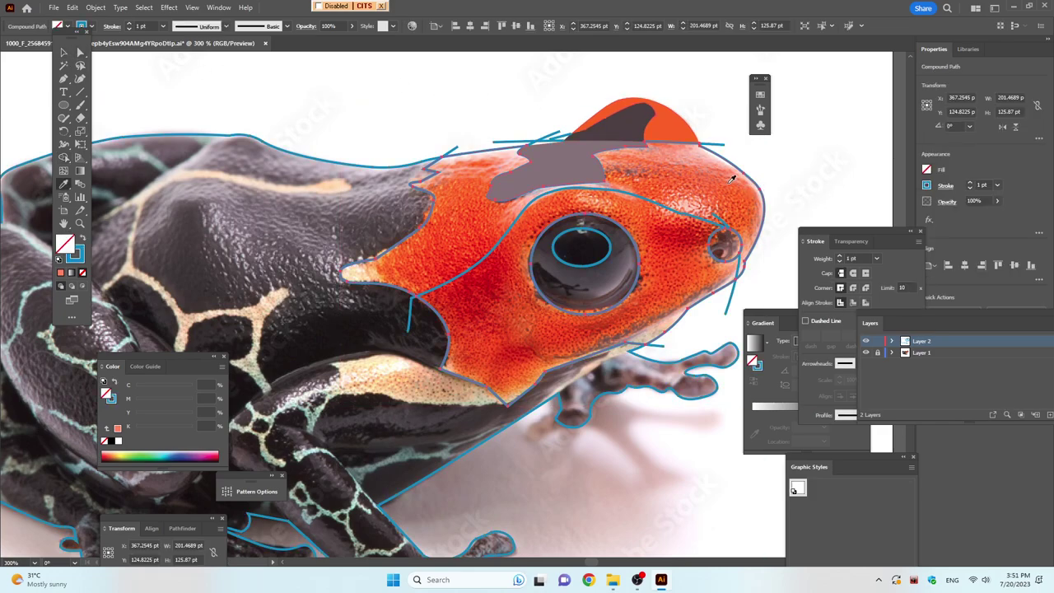
{"action": "left_click", "coordinate": [731, 179]}
{"action": "left_click", "coordinate": [677, 130]}
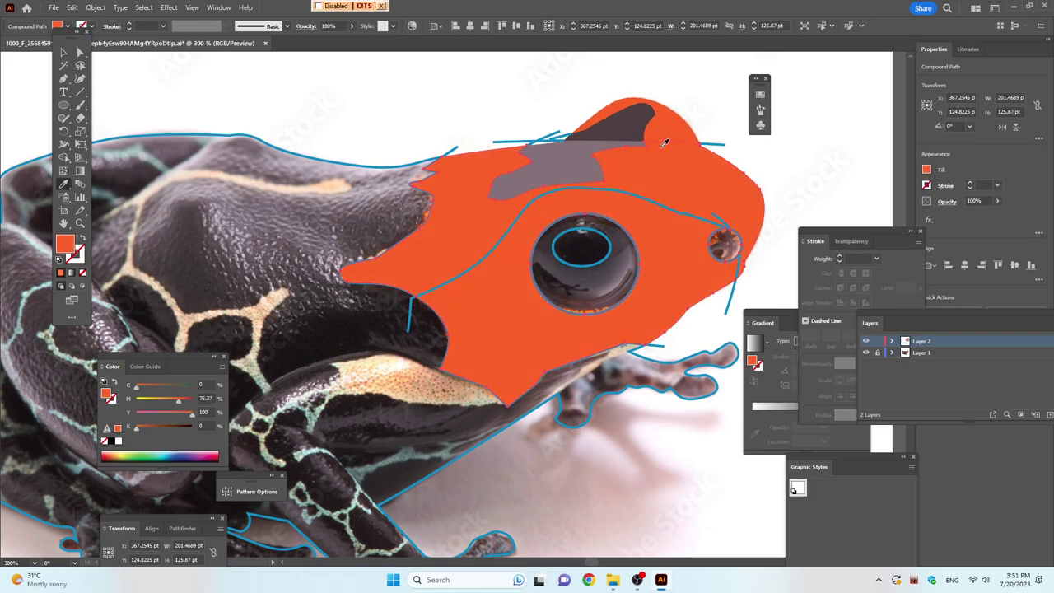
Select all traced shapes and apply the head's sampled orange as their fill
{"action": "key", "text": "ctrl+z"}
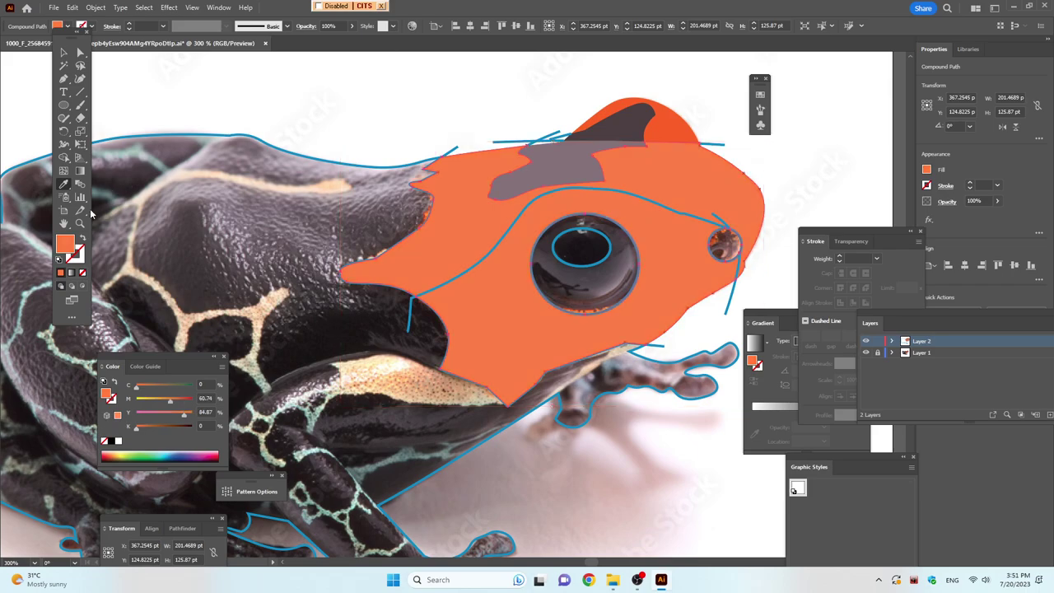
{"action": "scroll", "coordinate": [713, 206], "scroll_direction": "up", "scroll_amount": 3}
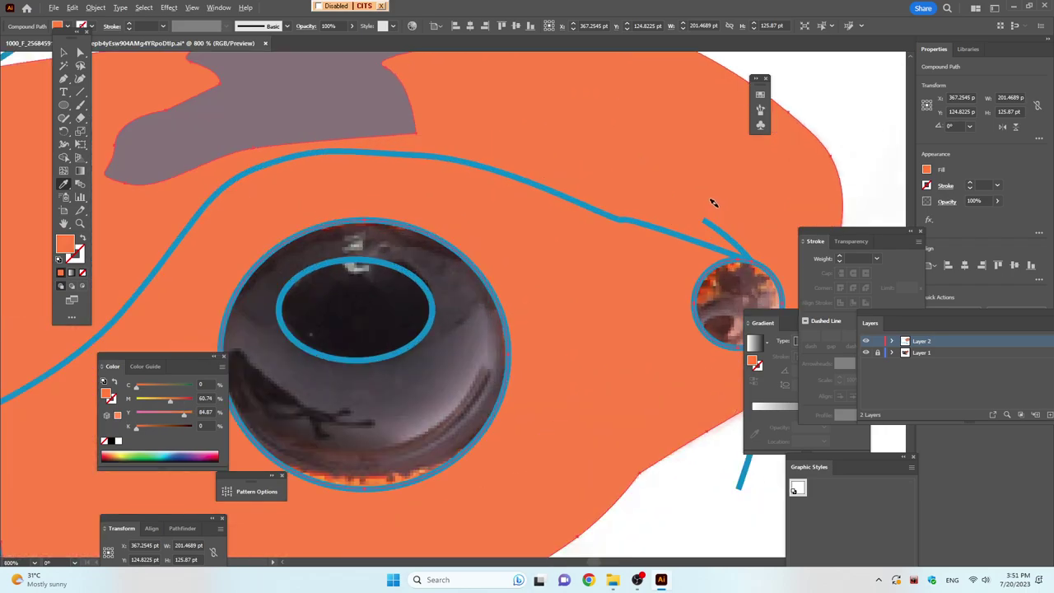
{"action": "scroll", "coordinate": [710, 203], "scroll_direction": "down", "scroll_amount": 2}
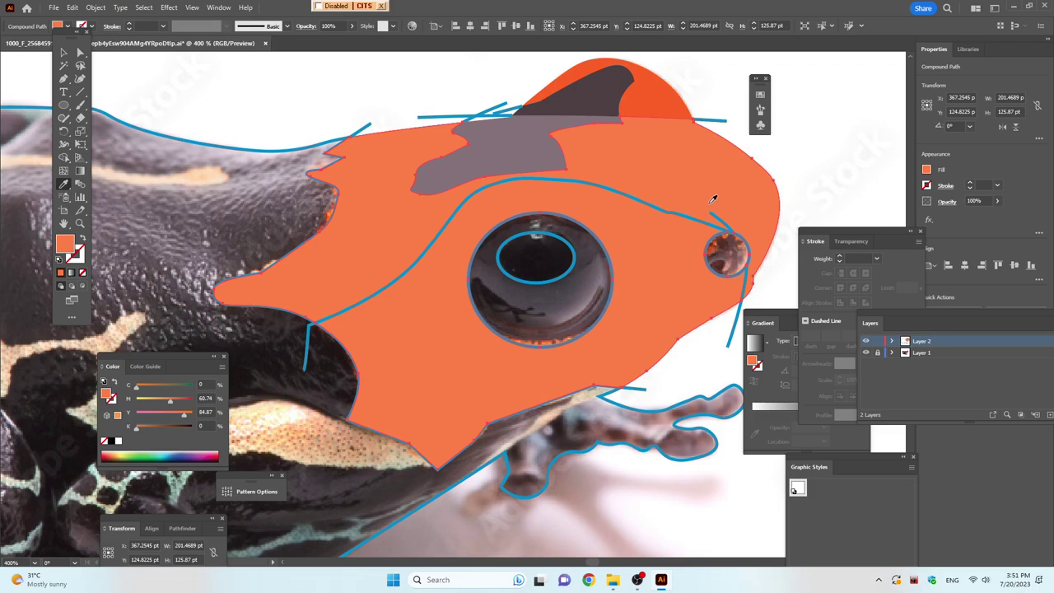
{"action": "key", "text": "ctrl+a"}
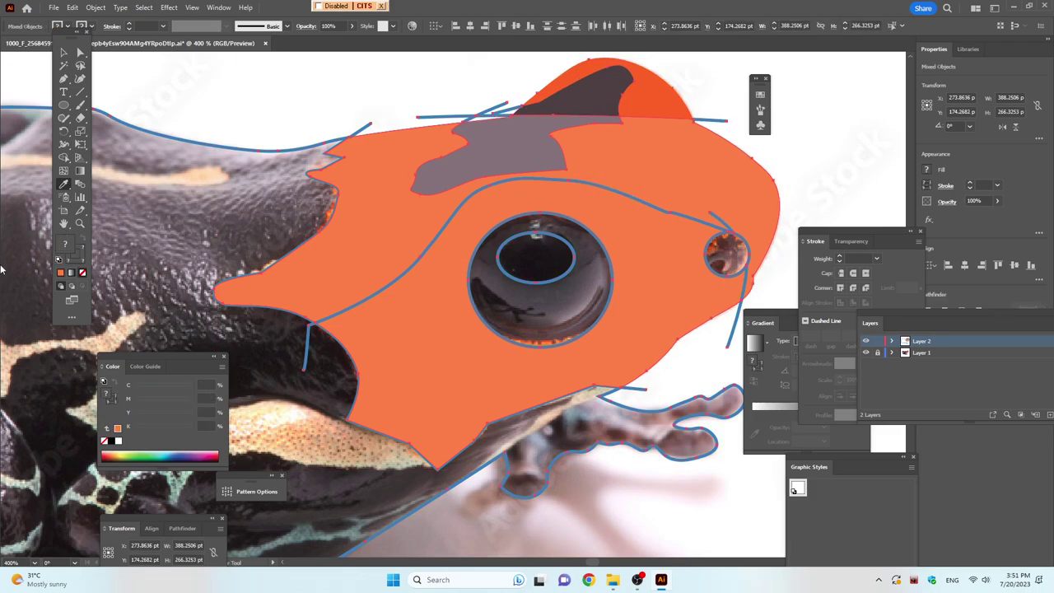
{"action": "left_click", "coordinate": [610, 331]}
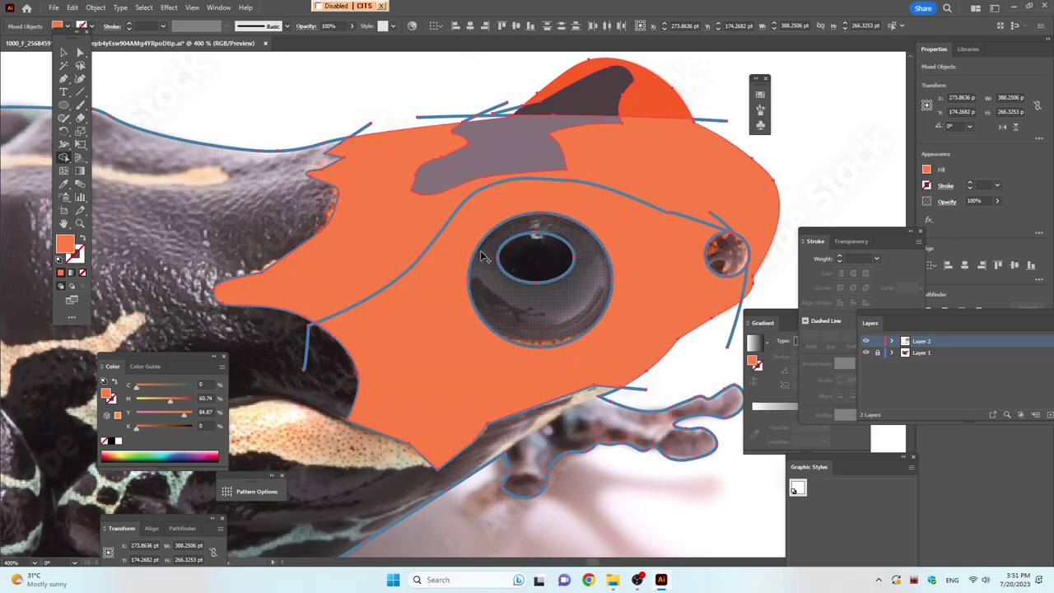
{"action": "scroll", "coordinate": [755, 231], "scroll_direction": "up", "scroll_amount": 3}
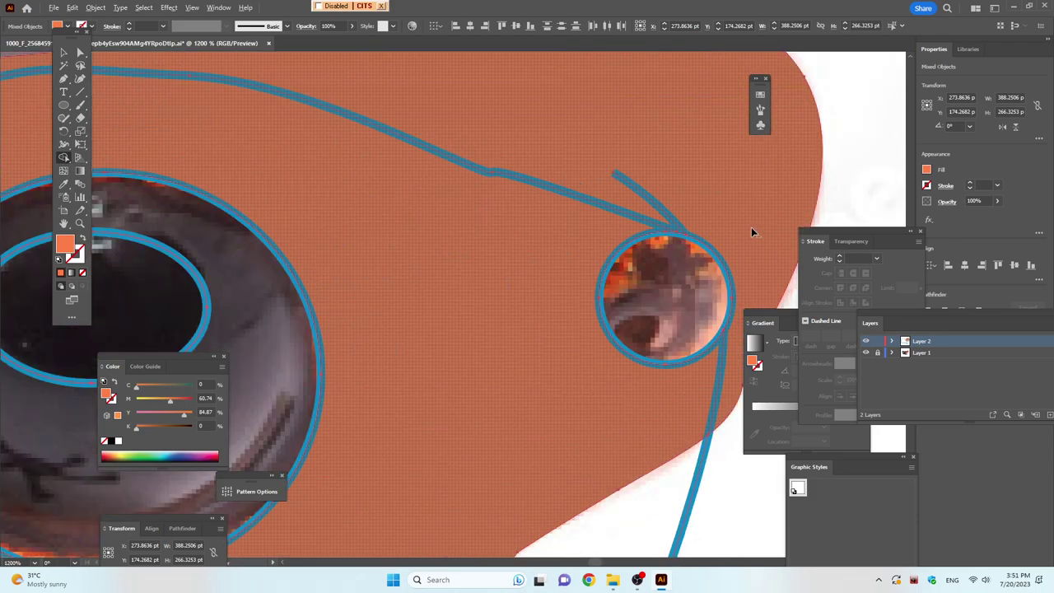
{"action": "scroll", "coordinate": [751, 232], "scroll_direction": "down", "scroll_amount": 2}
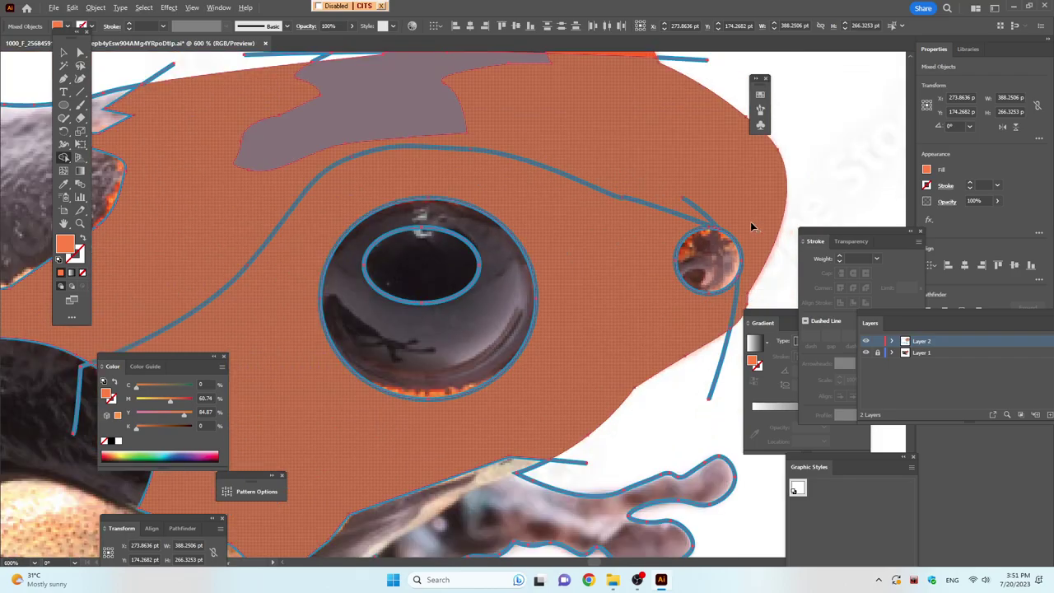
{"action": "scroll", "coordinate": [752, 226], "scroll_direction": "down", "scroll_amount": 2}
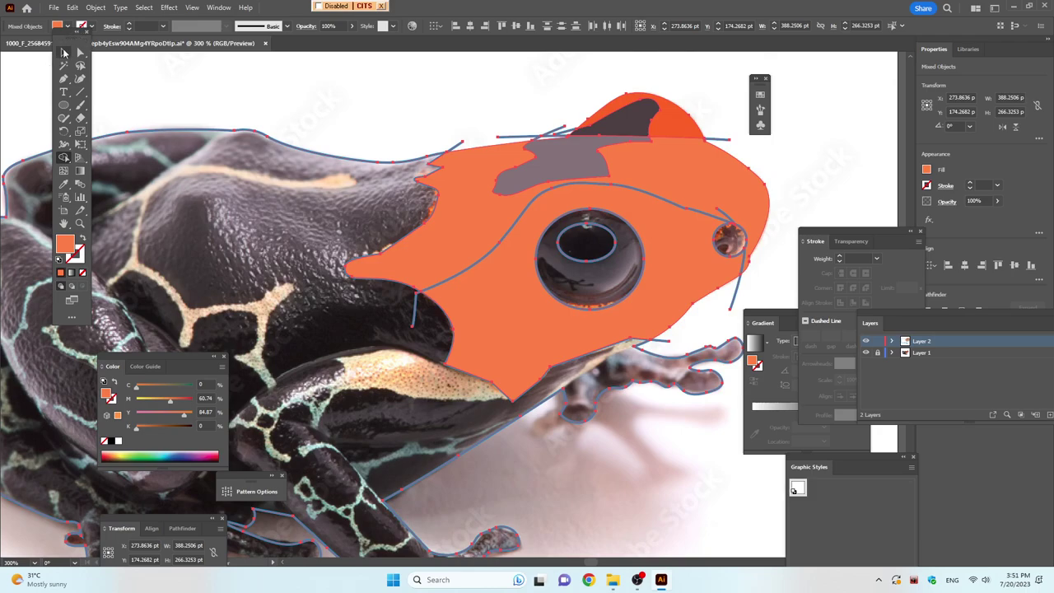
Delete the stray curves over the eye and nostril, and make the head shape an unfilled orange outline
{"action": "left_click", "coordinate": [63, 52]}
{"action": "left_click", "coordinate": [830, 189]}
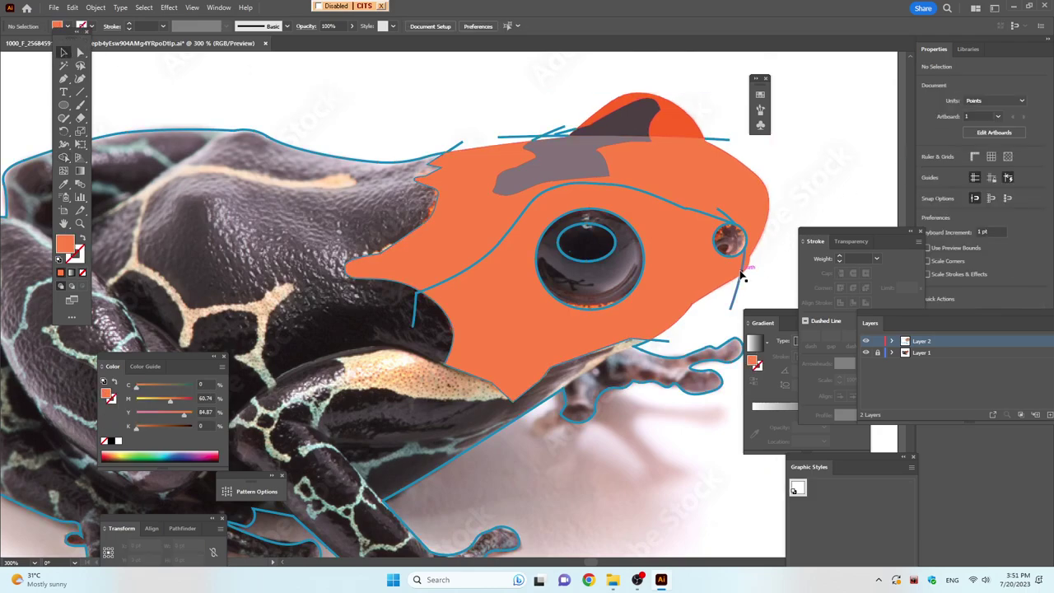
{"action": "left_click_drag", "start_coordinate": [744, 266], "coordinate": [730, 309]}
{"action": "key", "text": "ctrl+z"}
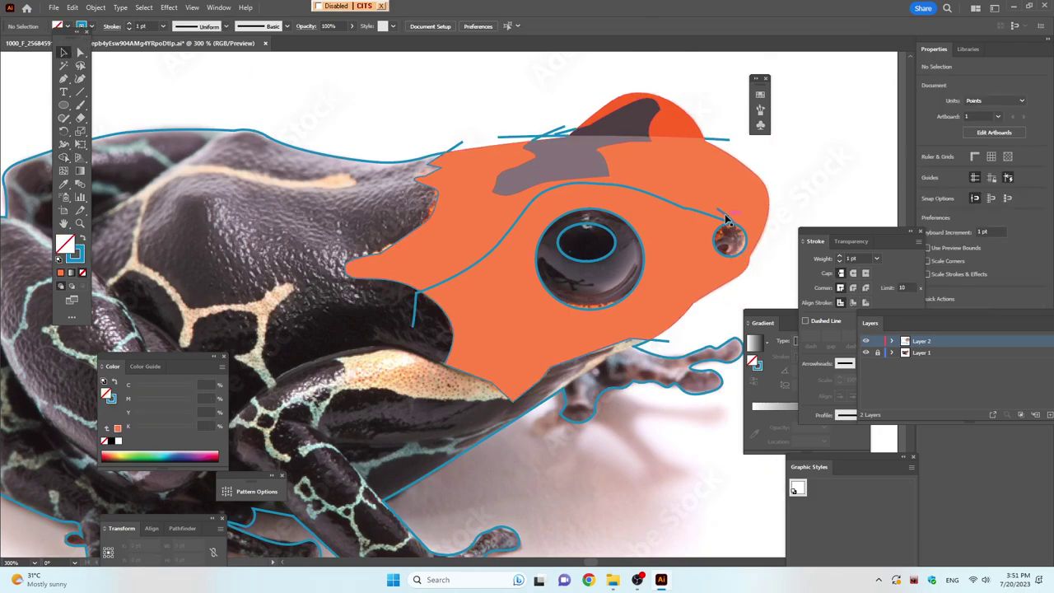
{"action": "left_click", "coordinate": [710, 217]}
{"action": "key", "text": "Delete"}
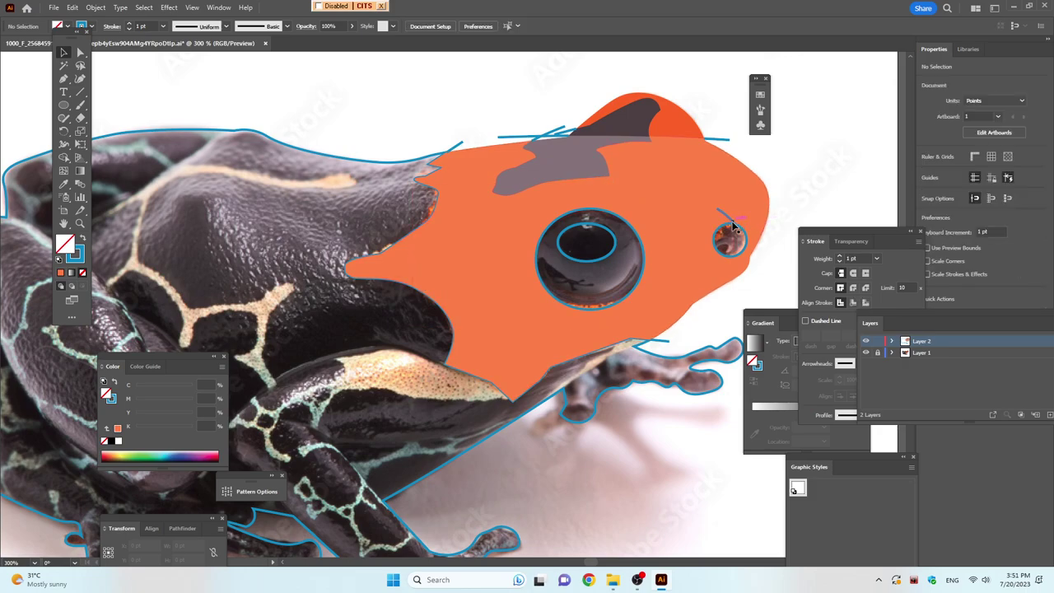
{"action": "left_click", "coordinate": [732, 220]}
{"action": "key", "text": "Delete"}
{"action": "left_click", "coordinate": [751, 191]}
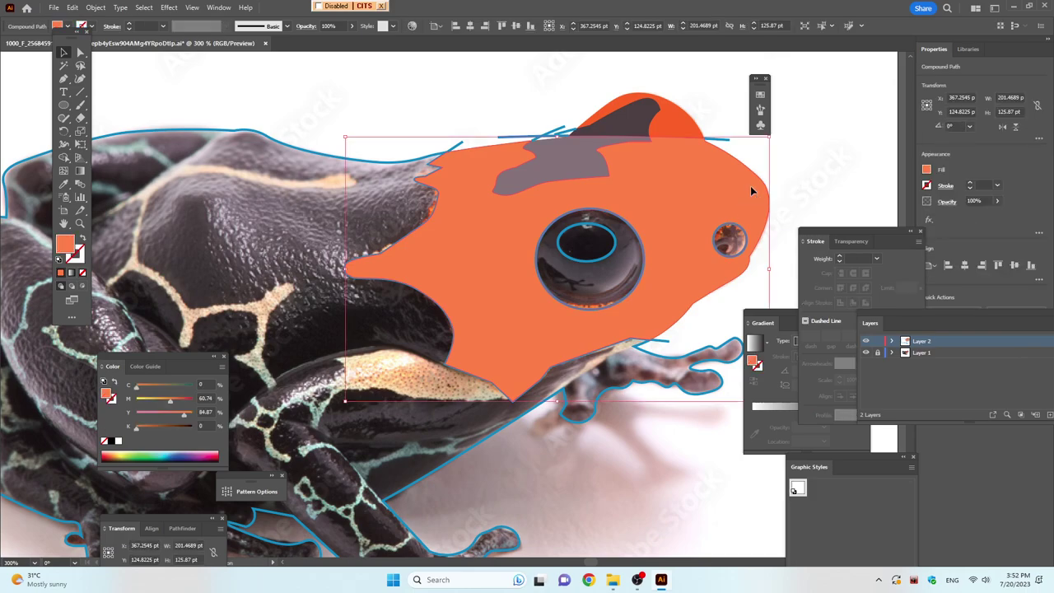
{"action": "key", "text": "shift+x"}
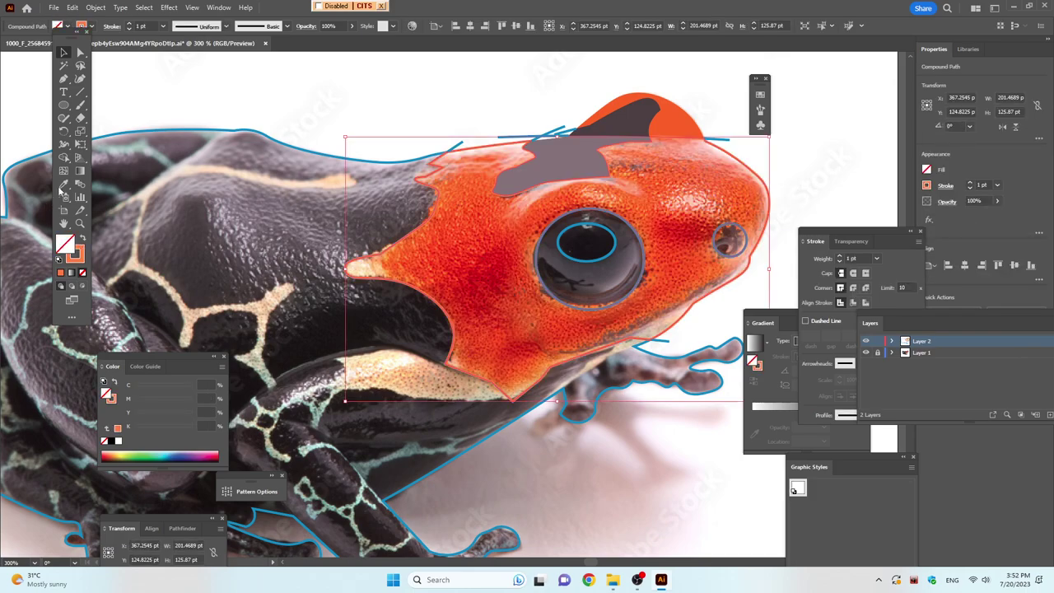
Pen-draw a curved contour from the lower jaw over the eye to just past the nostril
{"action": "left_click", "coordinate": [79, 79]}
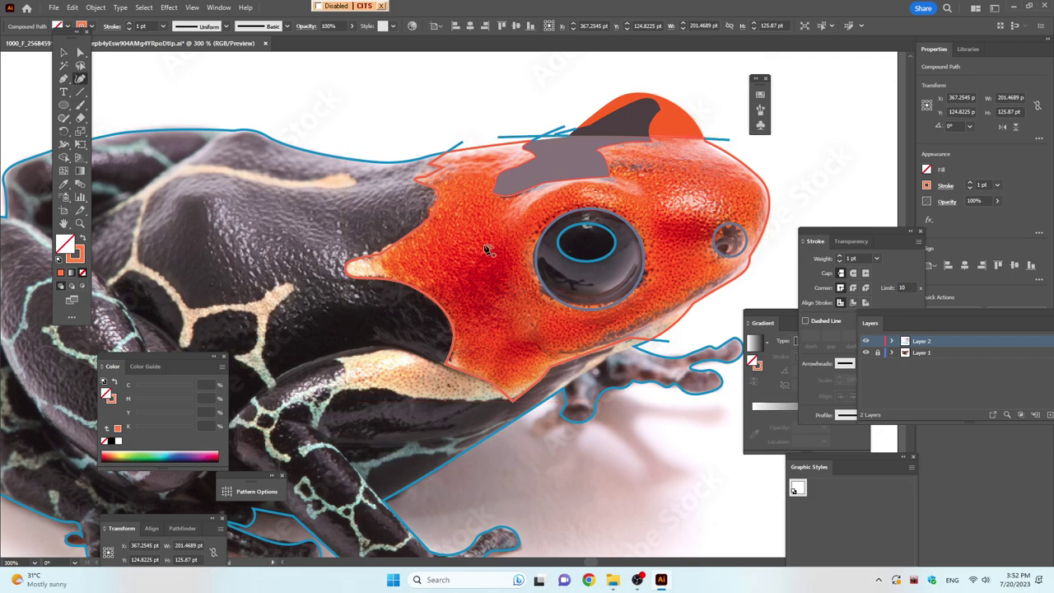
{"action": "left_click", "coordinate": [378, 305]}
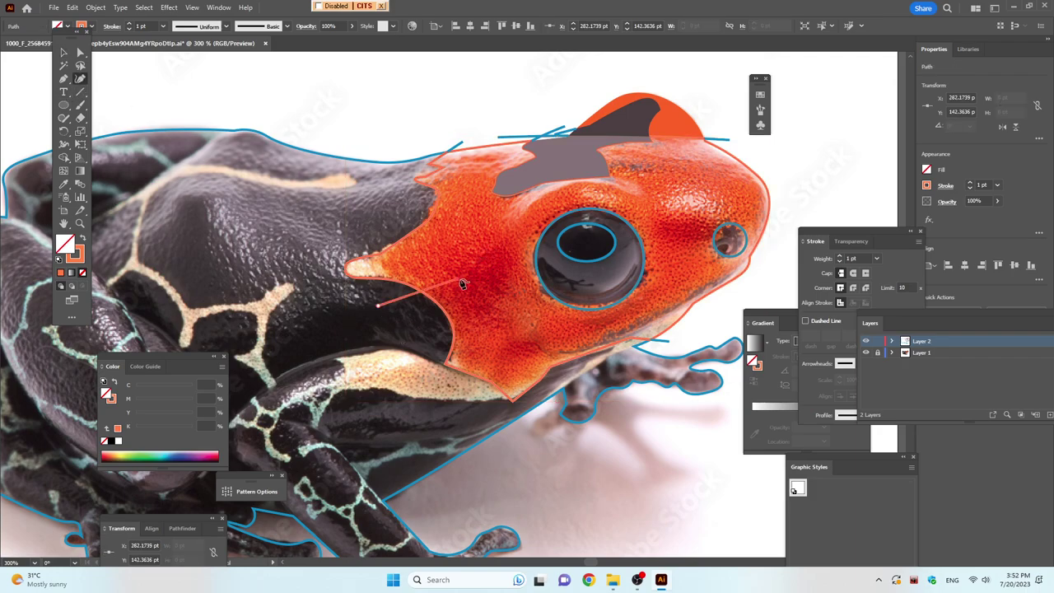
{"action": "left_click_drag", "start_coordinate": [463, 282], "coordinate": [521, 238]}
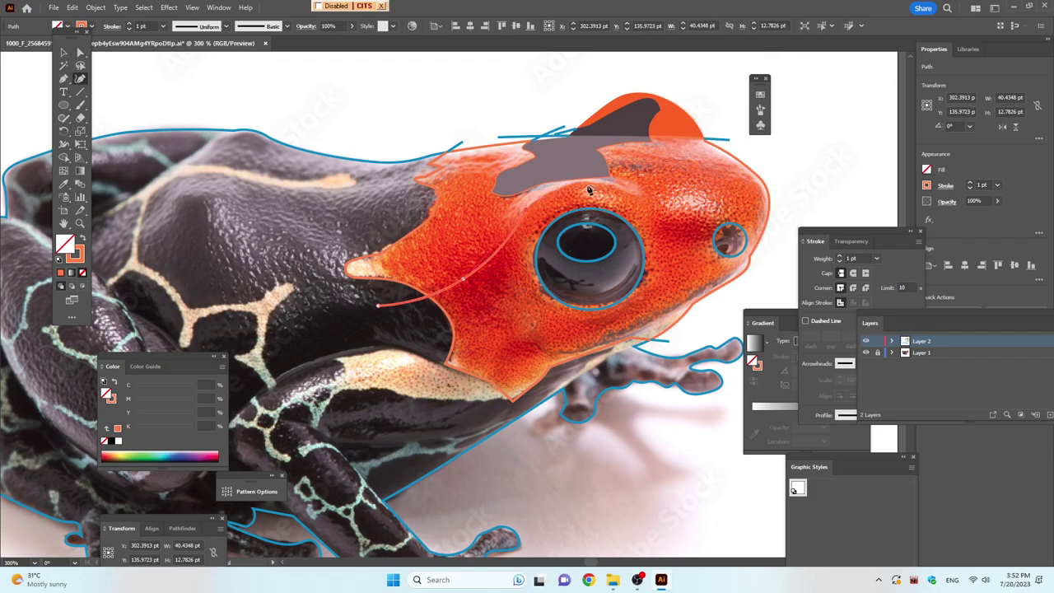
{"action": "left_click", "coordinate": [526, 209]}
{"action": "left_click", "coordinate": [595, 180]}
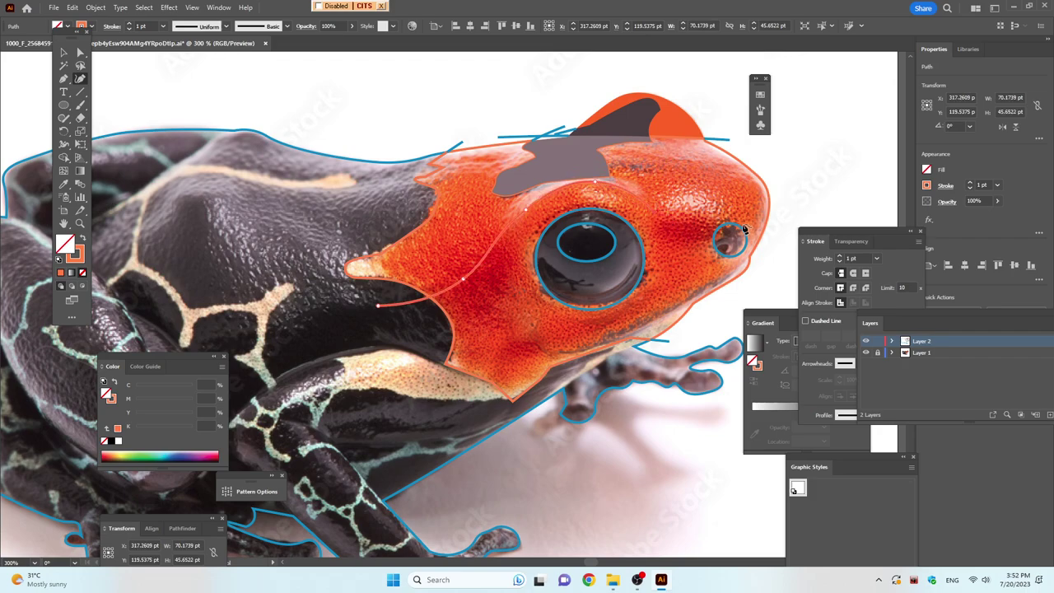
{"action": "left_click", "coordinate": [728, 219]}
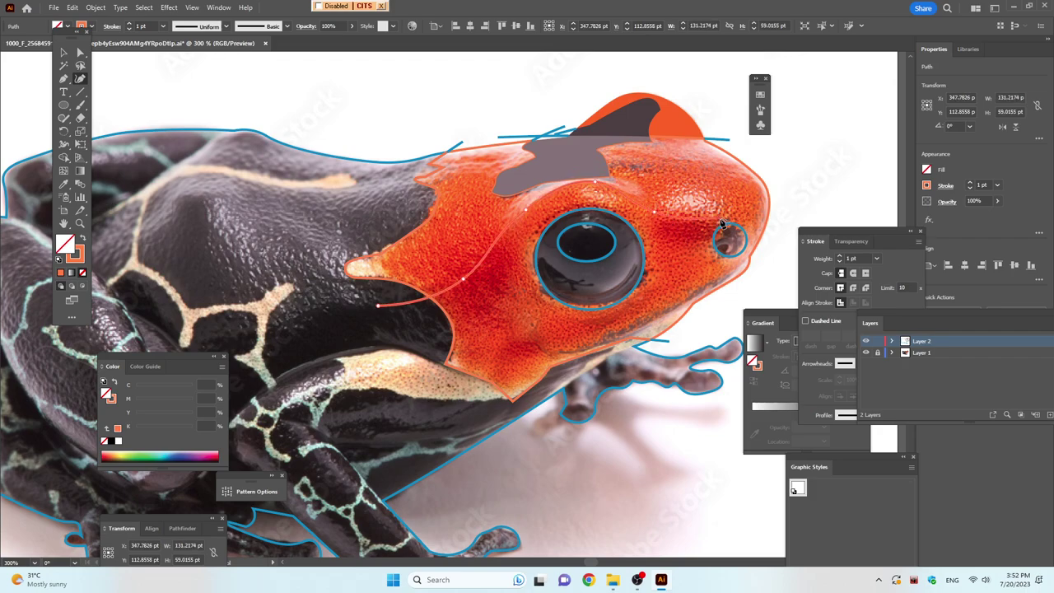
{"action": "left_click", "coordinate": [762, 254]}
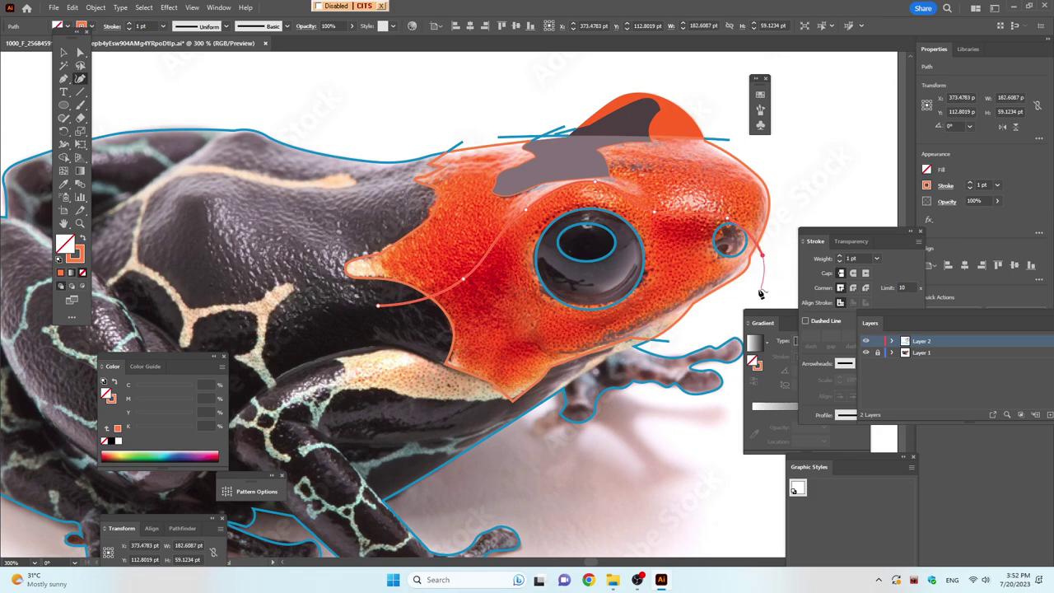
{"action": "left_click", "coordinate": [759, 289]}
{"action": "key", "text": "ctrl+z"}
{"action": "key", "text": "ctrl+a"}
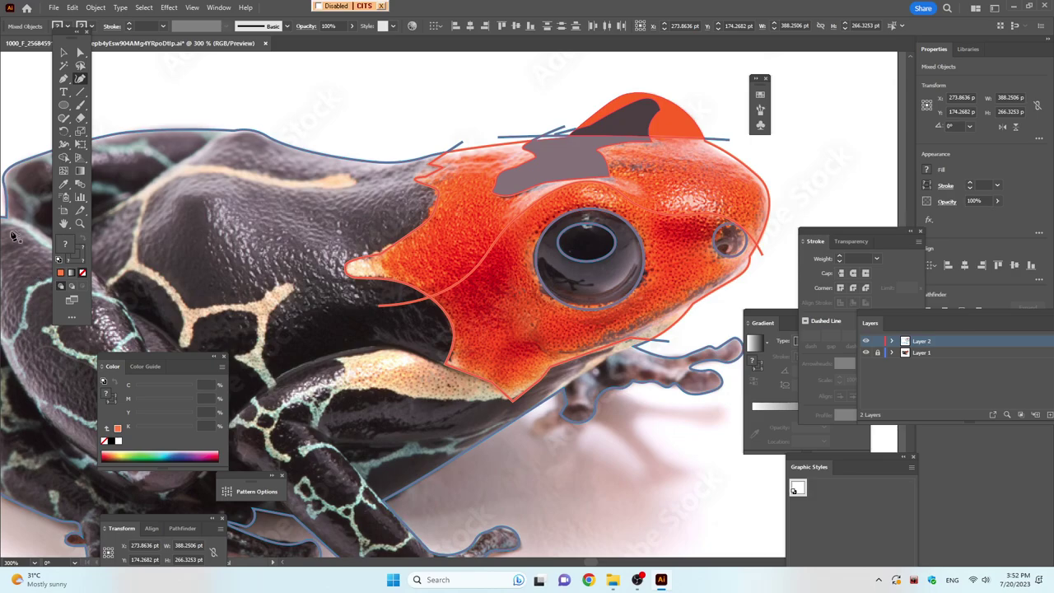
{"action": "left_click", "coordinate": [64, 157]}
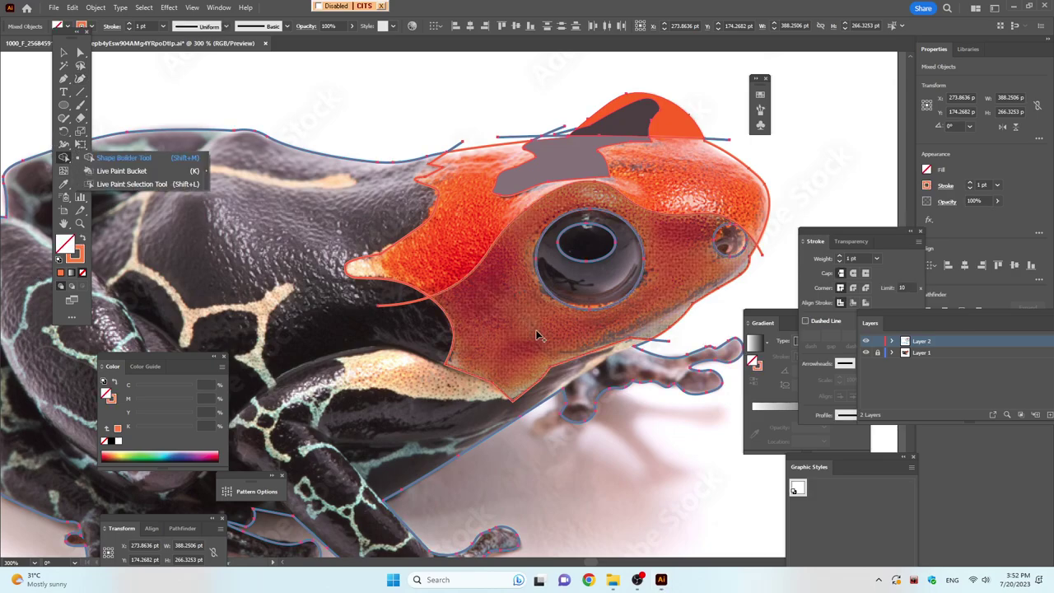
Split off the lower cheek region with Shape Builder and fill it with the photo's deep red
{"action": "left_click", "coordinate": [448, 259]}
{"action": "key", "text": "i"}
{"action": "key", "text": "v"}
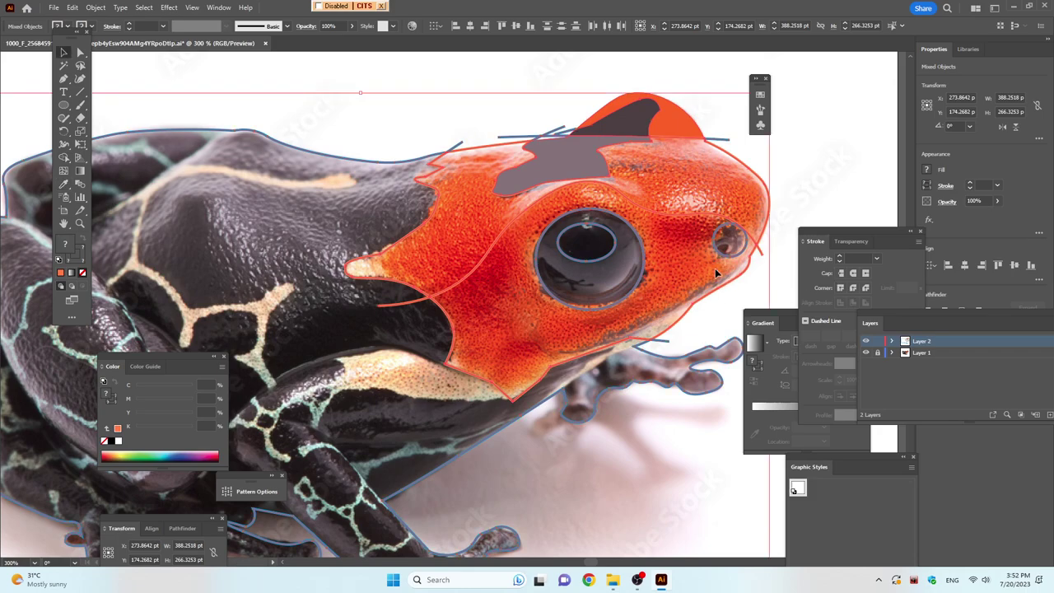
{"action": "left_click", "coordinate": [760, 286]}
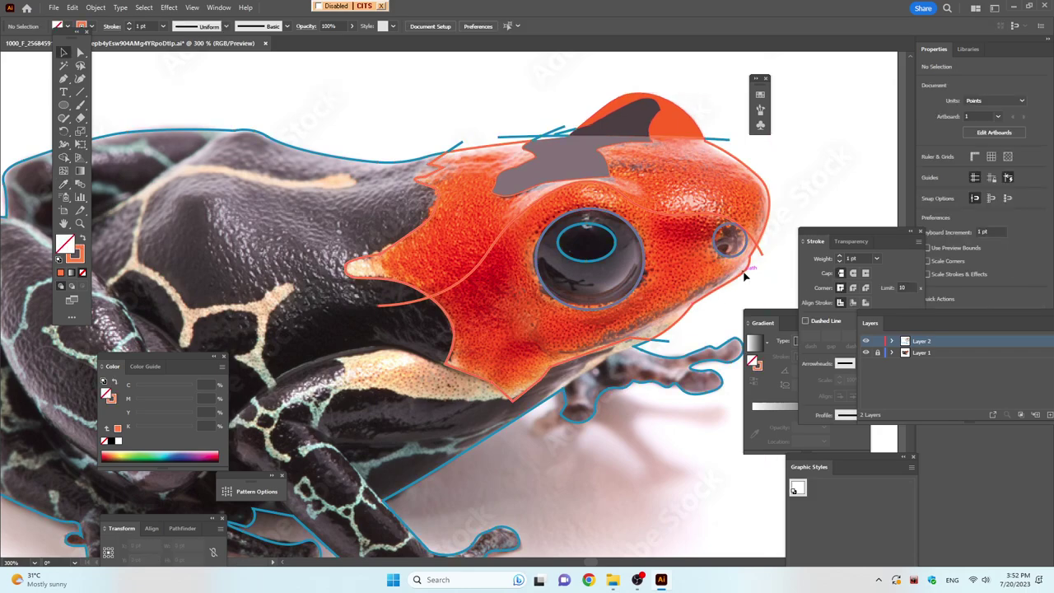
{"action": "left_click", "coordinate": [744, 277]}
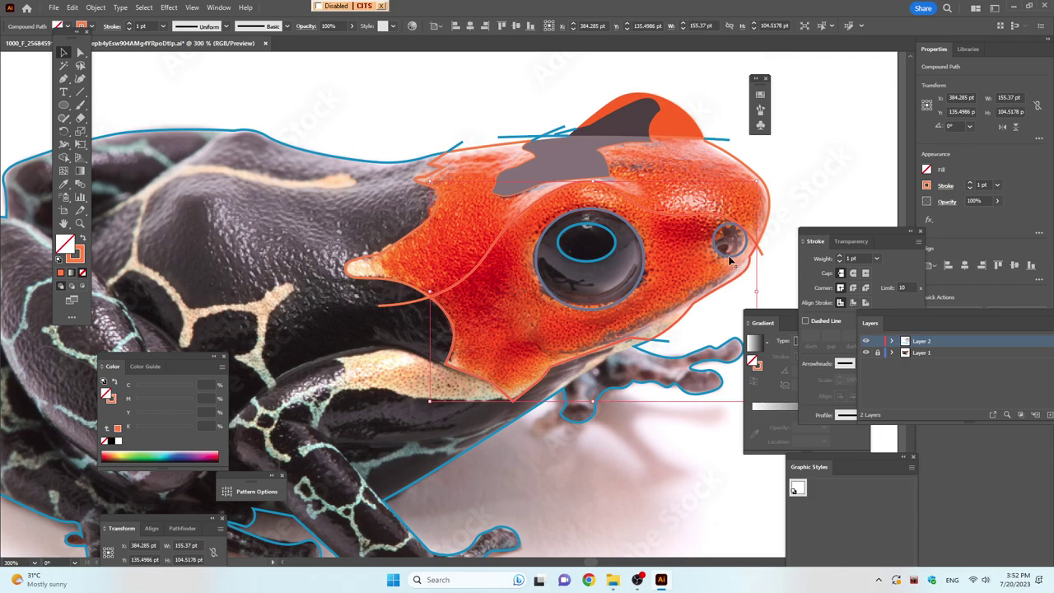
{"action": "key", "text": "i"}
{"action": "left_click", "coordinate": [699, 237]}
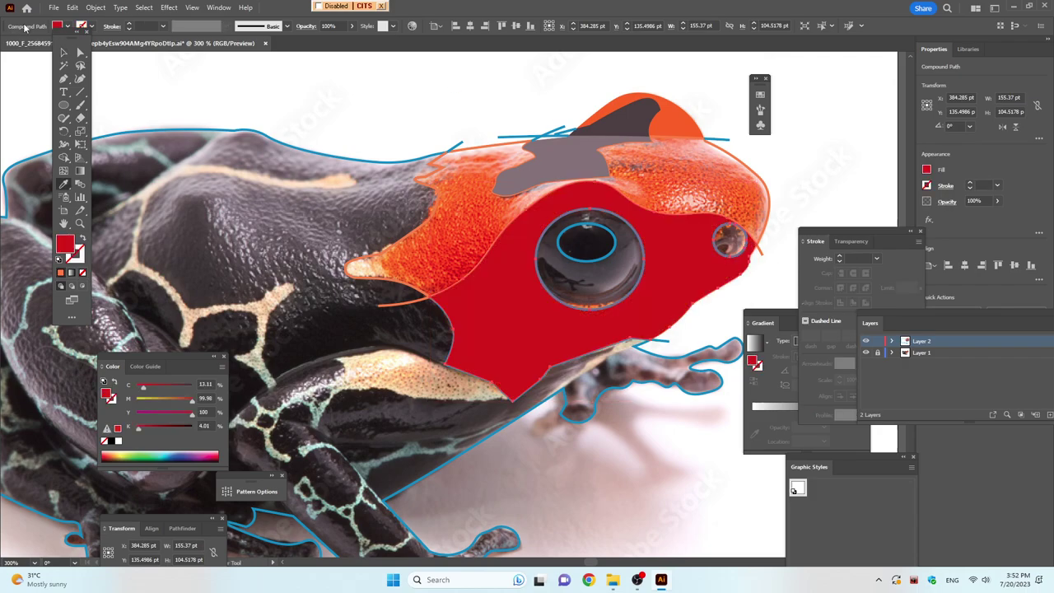
Fill the upper head region with light orange sampled from the photo
{"action": "left_click", "coordinate": [63, 52]}
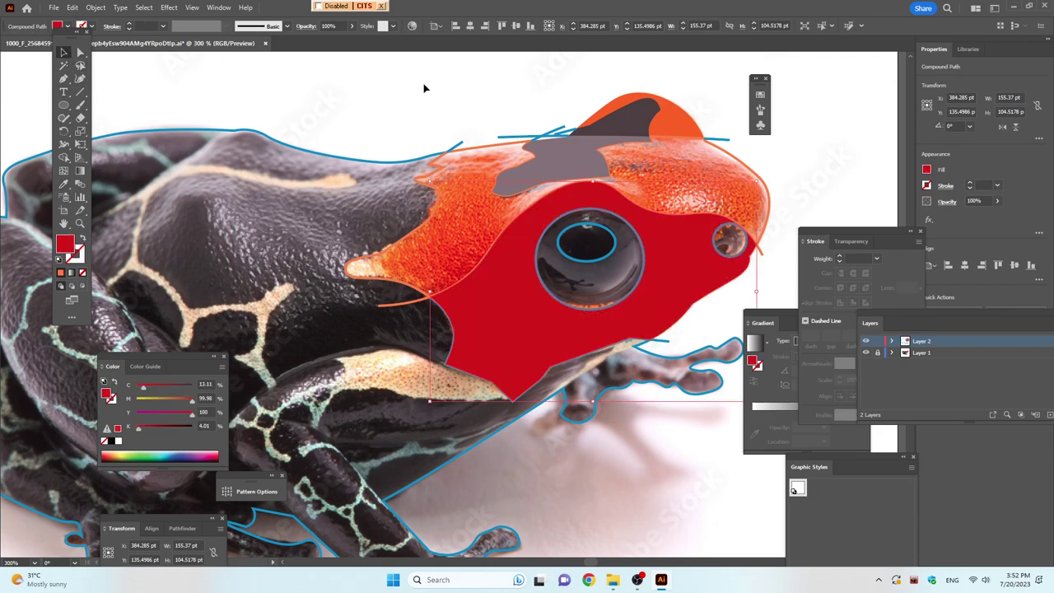
{"action": "left_click", "coordinate": [401, 92]}
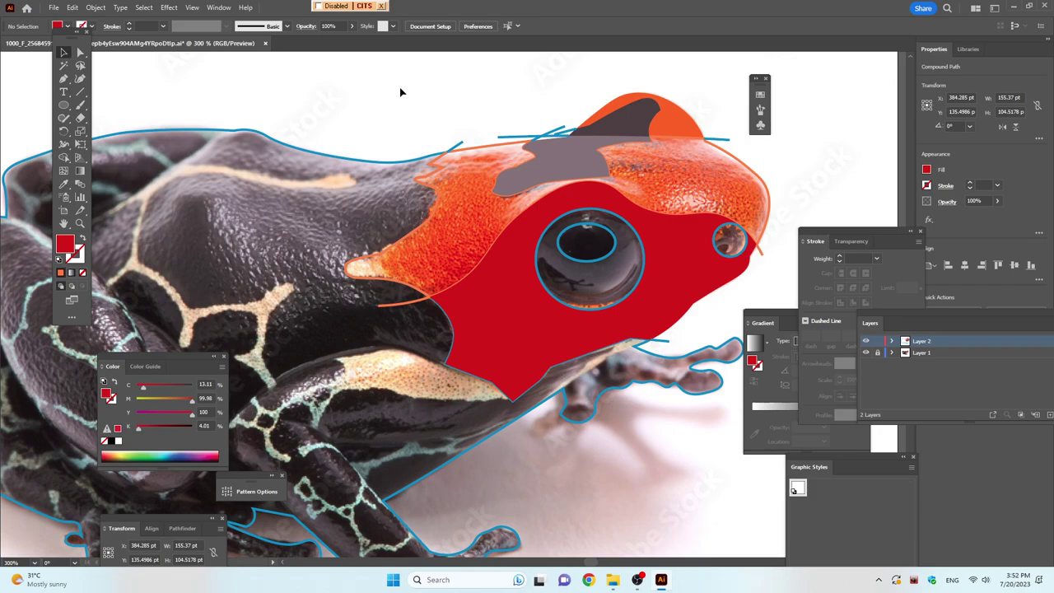
{"action": "left_click", "coordinate": [764, 186]}
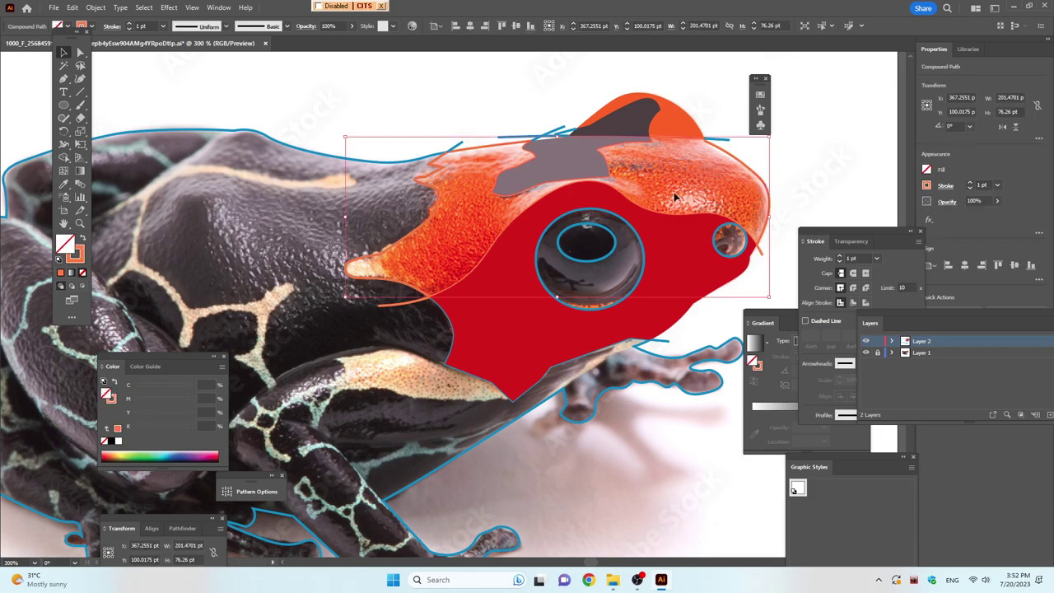
{"action": "key", "text": "i"}
{"action": "left_click", "coordinate": [694, 173]}
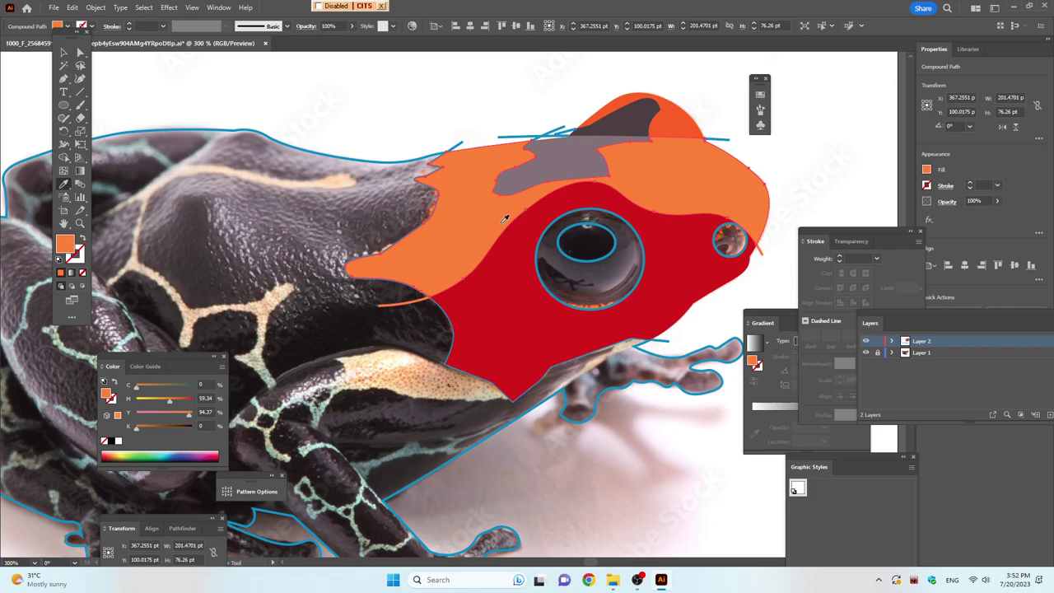
Fill the large eye circle with near-black sampled from the pupil, then deselect it
{"action": "scroll", "coordinate": [491, 213], "scroll_direction": "down", "scroll_amount": 1}
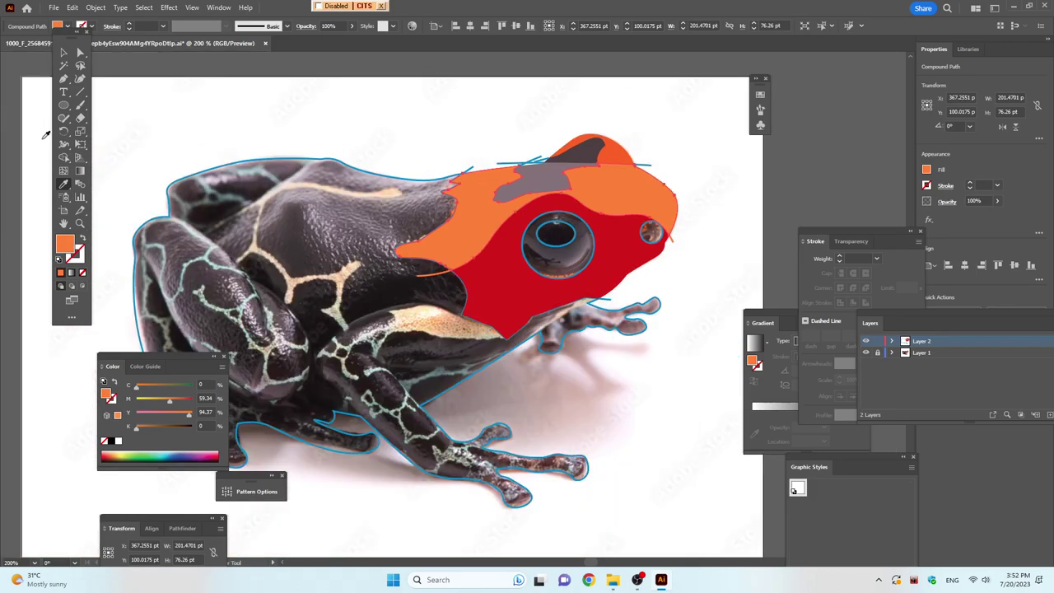
{"action": "left_click", "coordinate": [64, 52]}
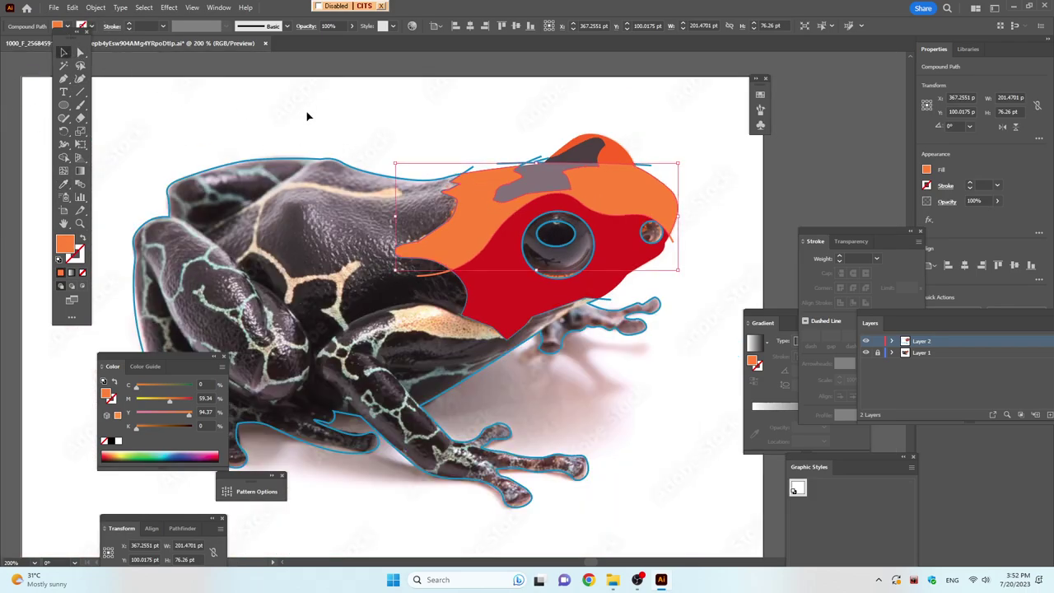
{"action": "left_click", "coordinate": [406, 135]}
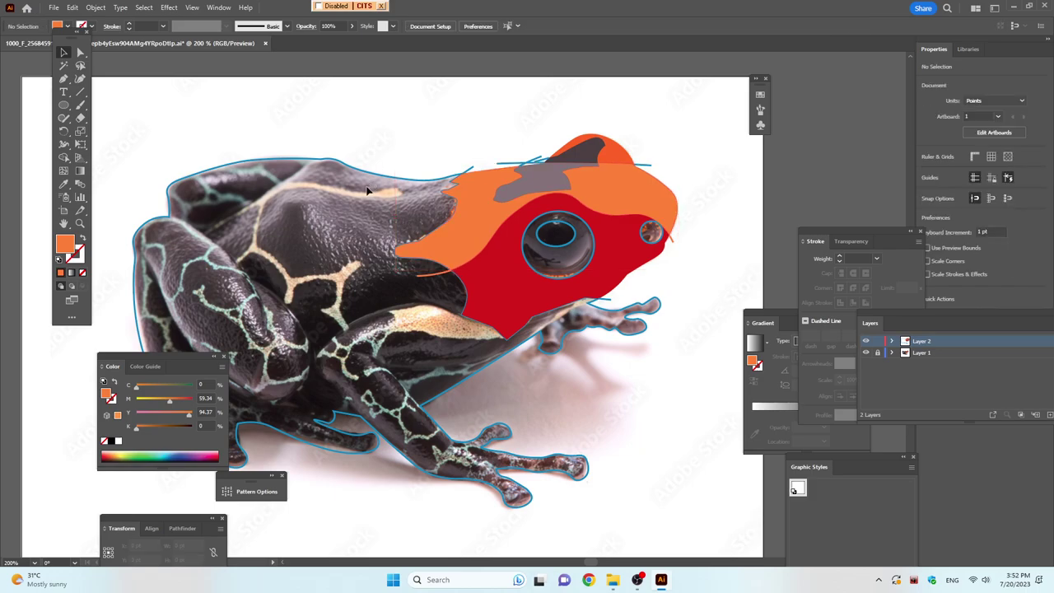
{"action": "left_click", "coordinate": [584, 265]}
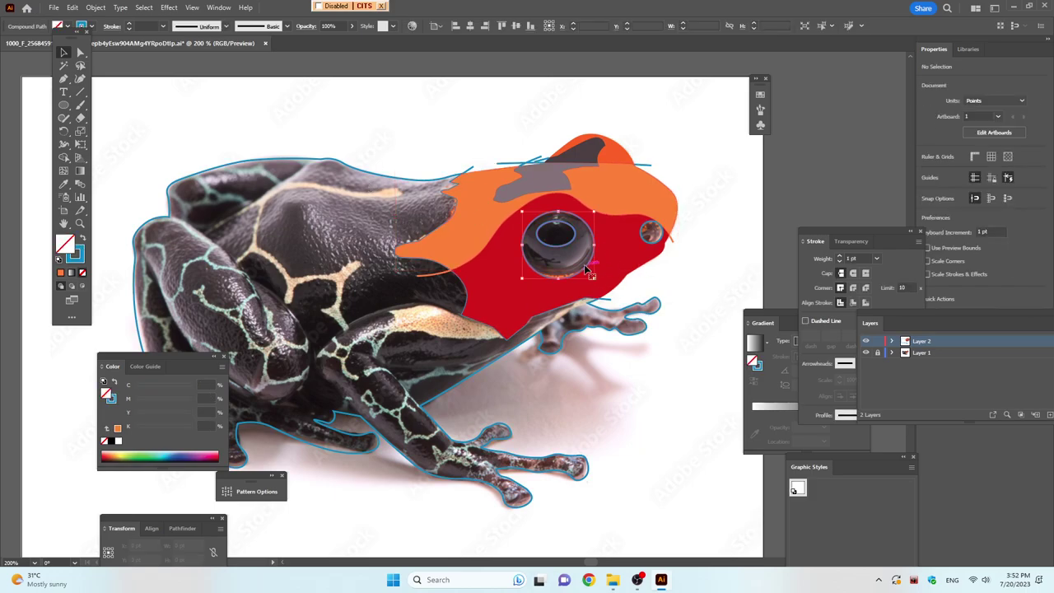
{"action": "key", "text": "i"}
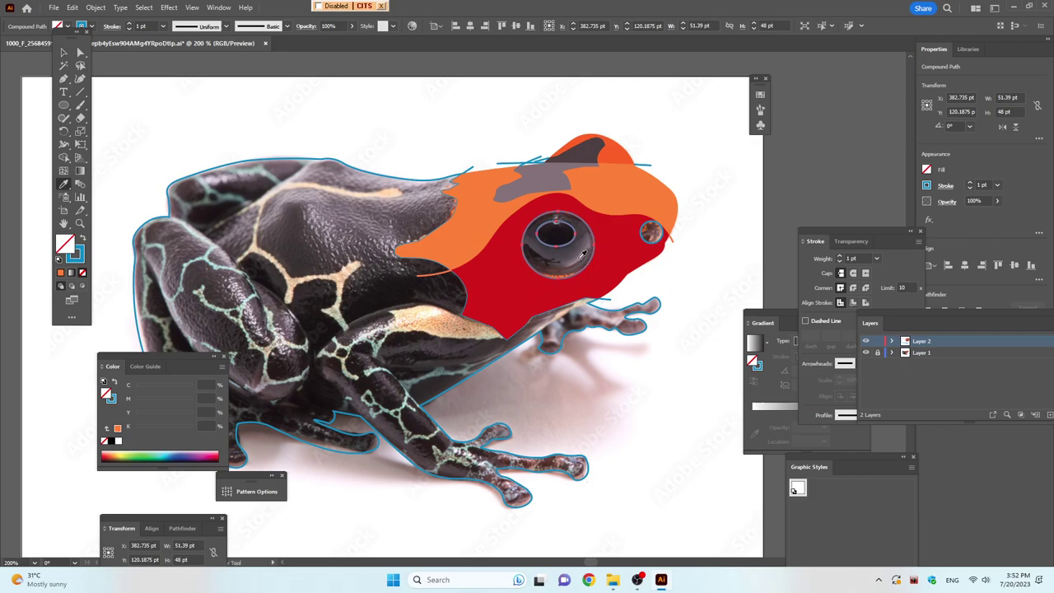
{"action": "left_click", "coordinate": [580, 257]}
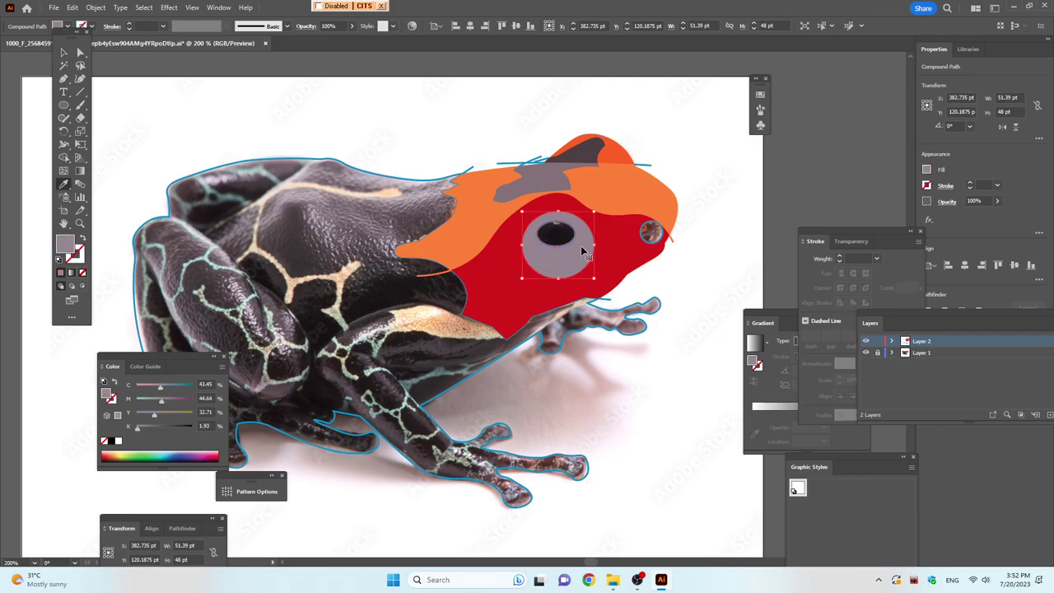
{"action": "left_click", "coordinate": [574, 244]}
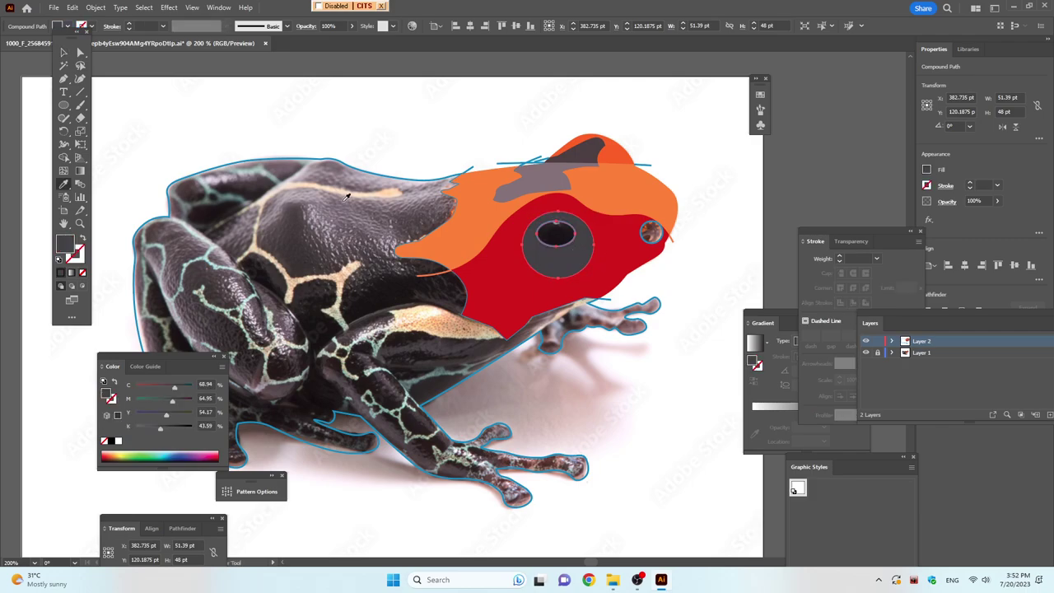
{"action": "left_click", "coordinate": [576, 265]}
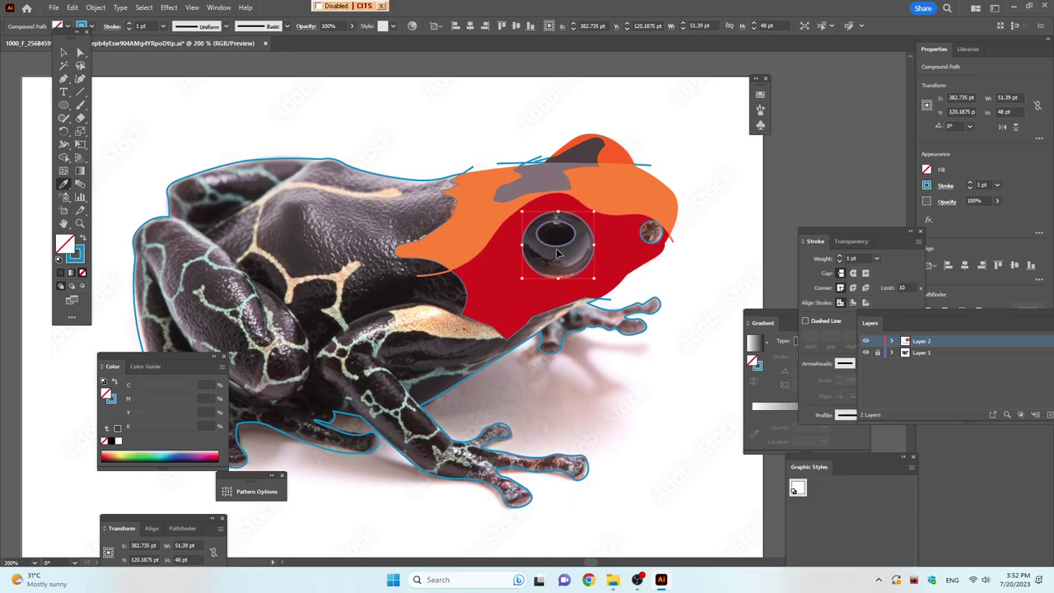
{"action": "left_click", "coordinate": [539, 250]}
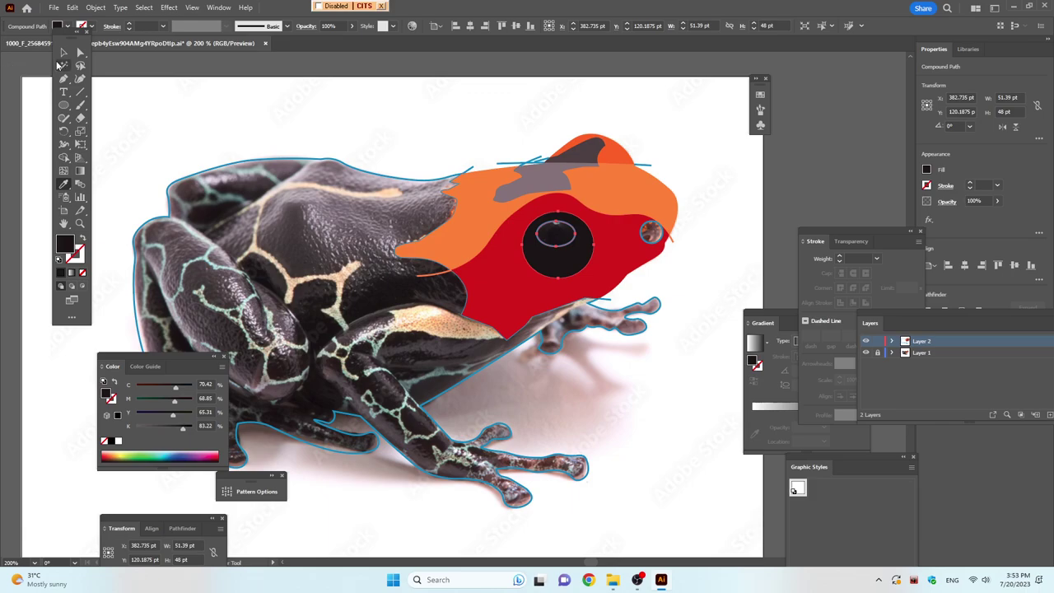
{"action": "left_click", "coordinate": [63, 52]}
{"action": "left_click", "coordinate": [275, 80]}
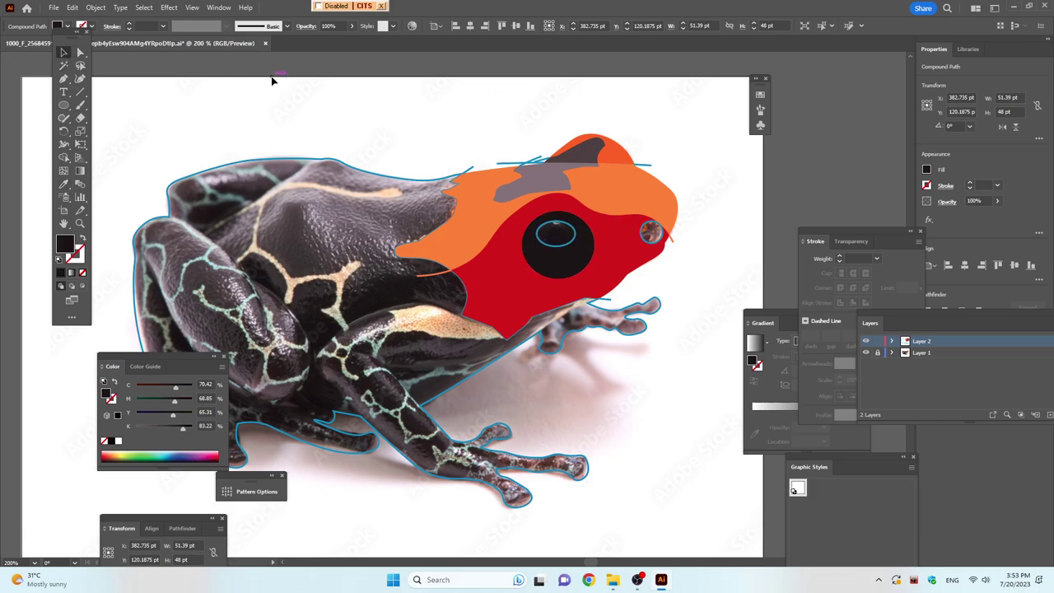
Give the small ellipse inside the eye a grey-mauve highlight sampled from the photo
{"action": "left_click", "coordinate": [576, 238]}
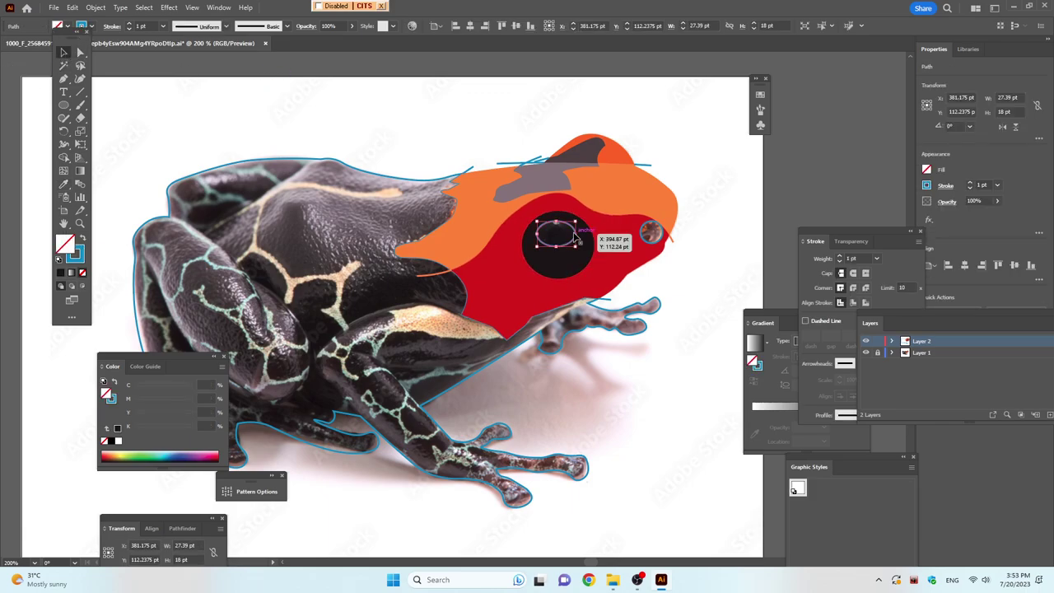
{"action": "key", "text": "i"}
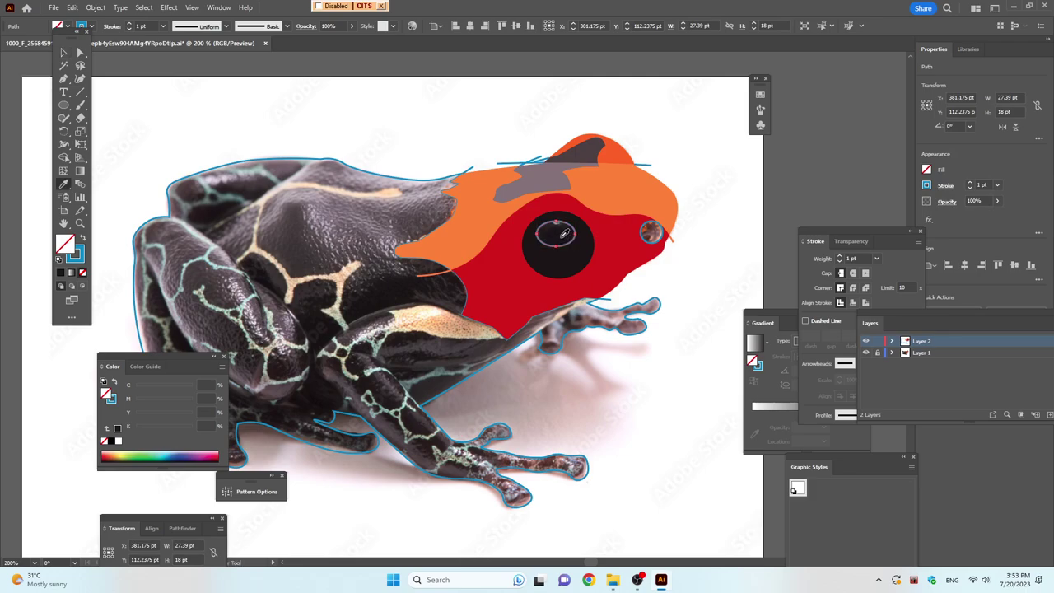
{"action": "left_click", "coordinate": [564, 235]}
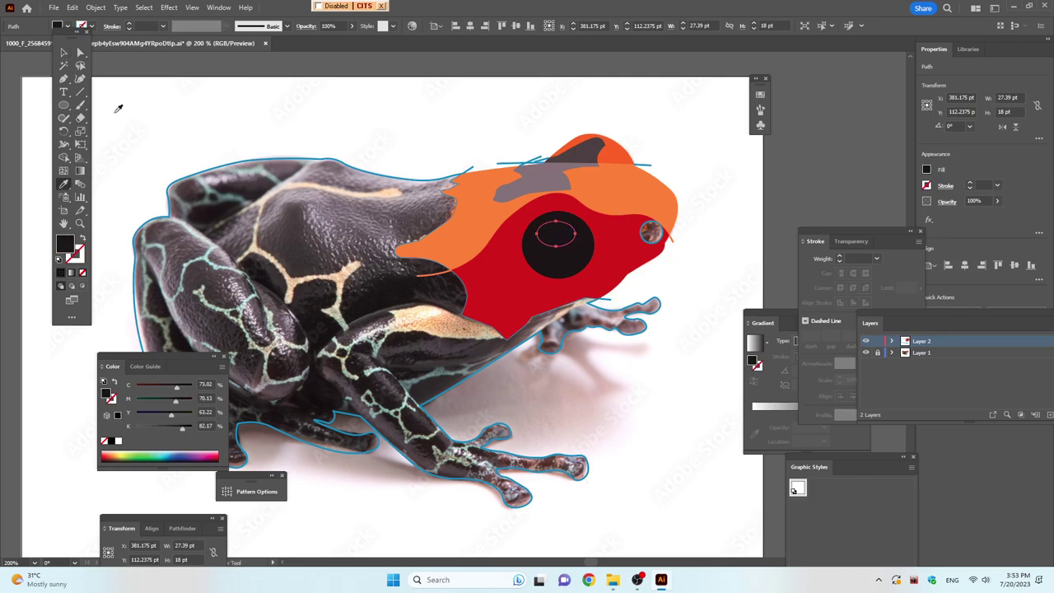
{"action": "left_click", "coordinate": [657, 228]}
{"action": "left_click", "coordinate": [557, 239]}
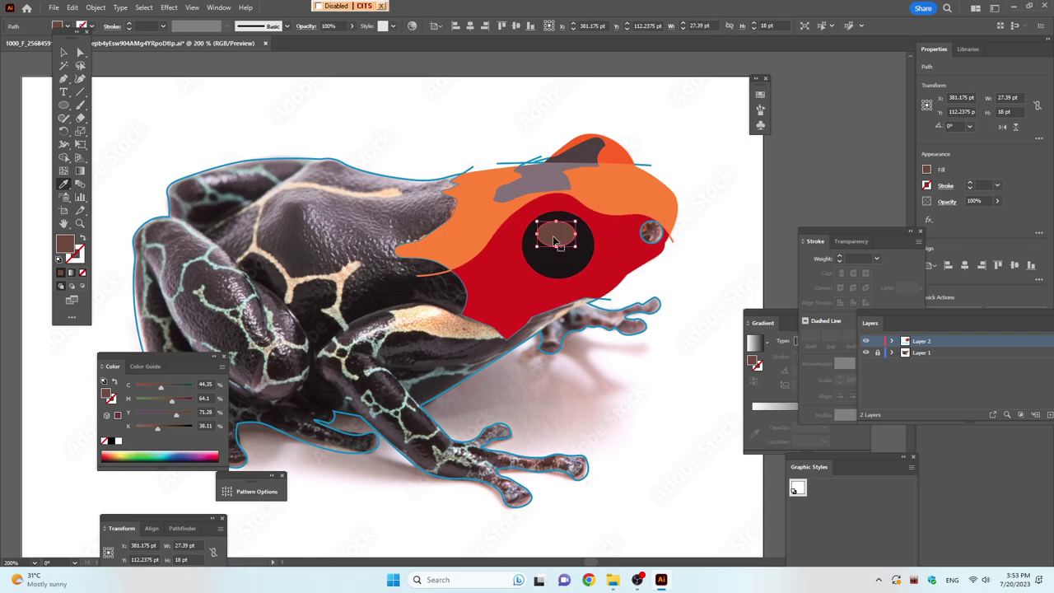
{"action": "left_click", "coordinate": [438, 208]}
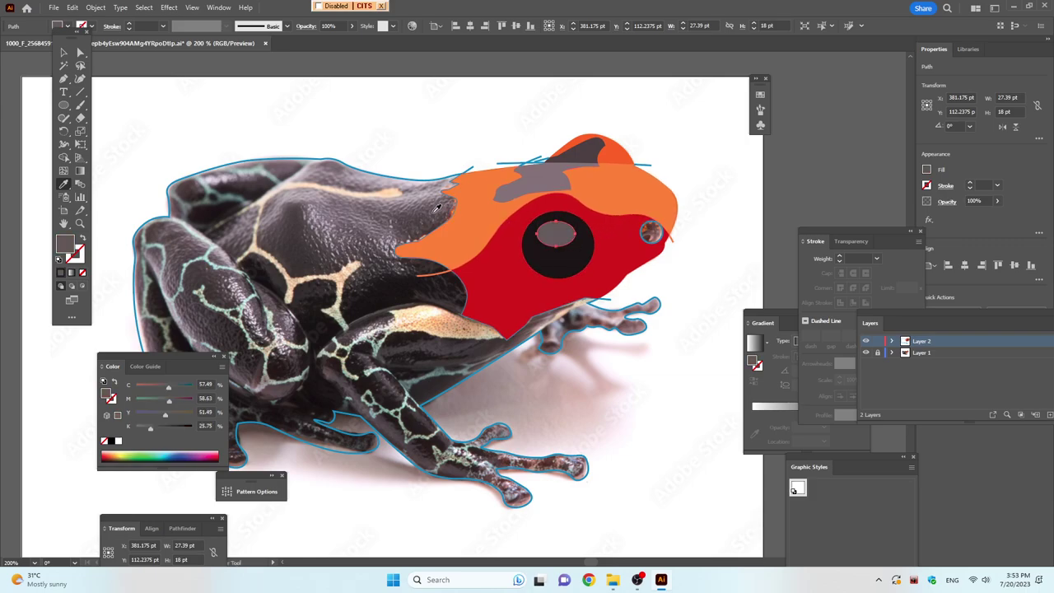
{"action": "left_click", "coordinate": [450, 202]}
{"action": "left_click", "coordinate": [448, 195]}
{"action": "left_click", "coordinate": [66, 54]}
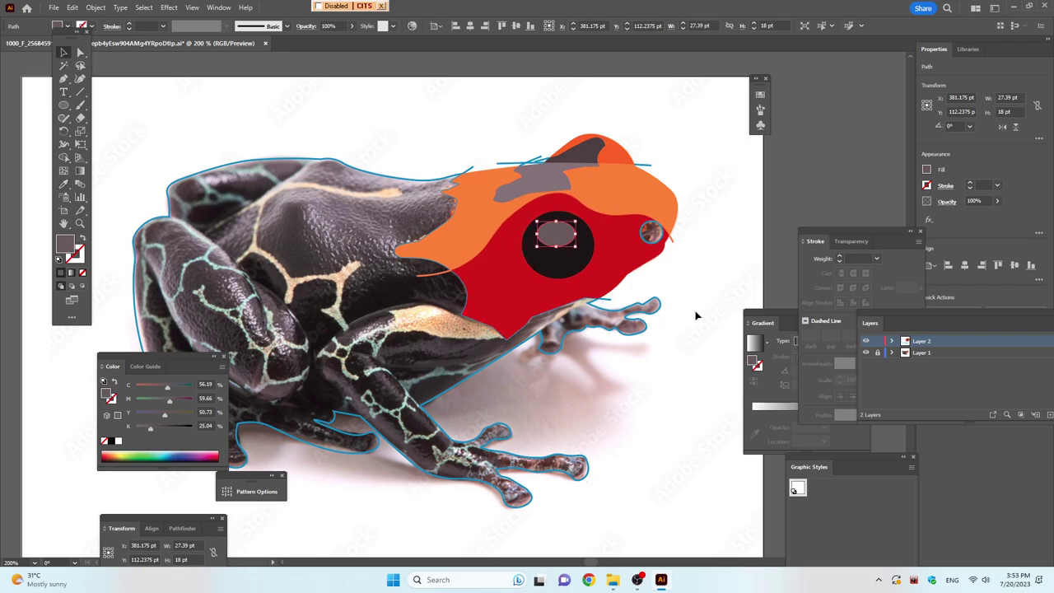
{"action": "left_click", "coordinate": [695, 314]}
Fill the nostril circle with a dusky pinkish-brown sampled from the photo
{"action": "left_click", "coordinate": [661, 236]}
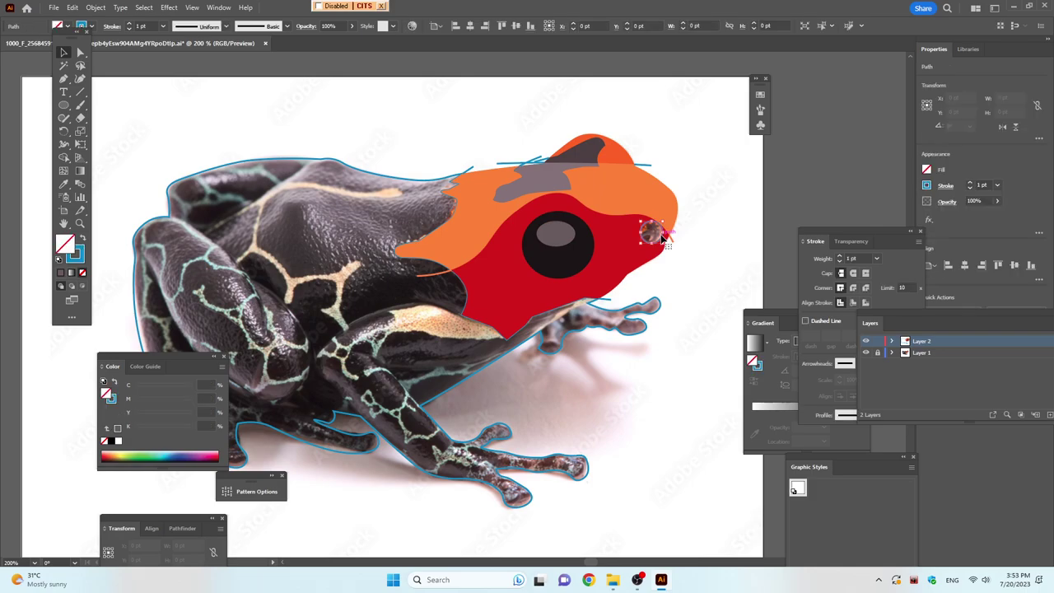
{"action": "key", "text": "i"}
{"action": "left_click", "coordinate": [654, 233]}
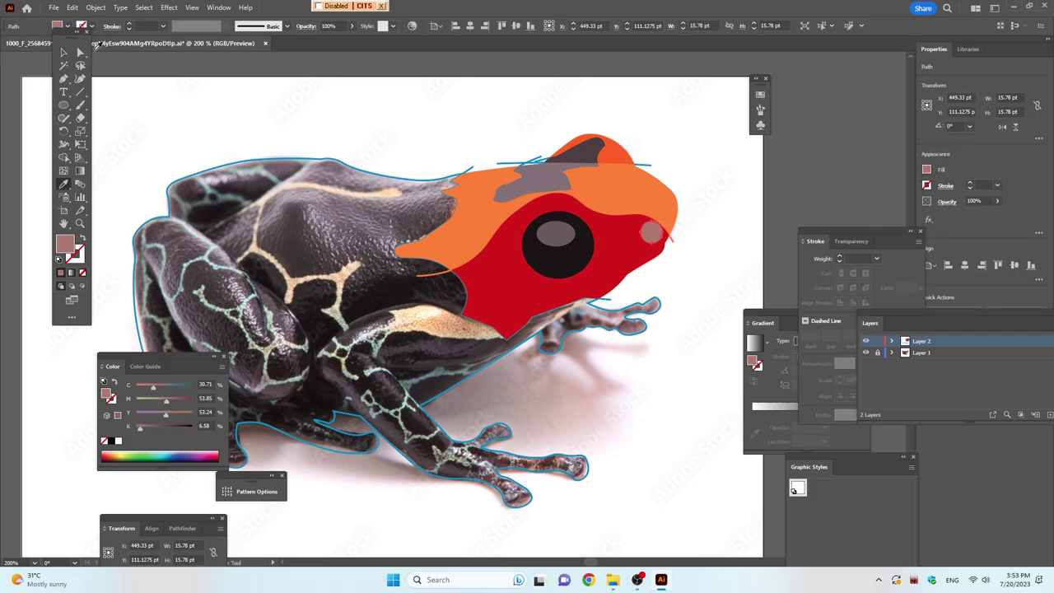
{"action": "left_click", "coordinate": [64, 53]}
{"action": "scroll", "coordinate": [365, 244], "scroll_direction": "down", "scroll_amount": 1}
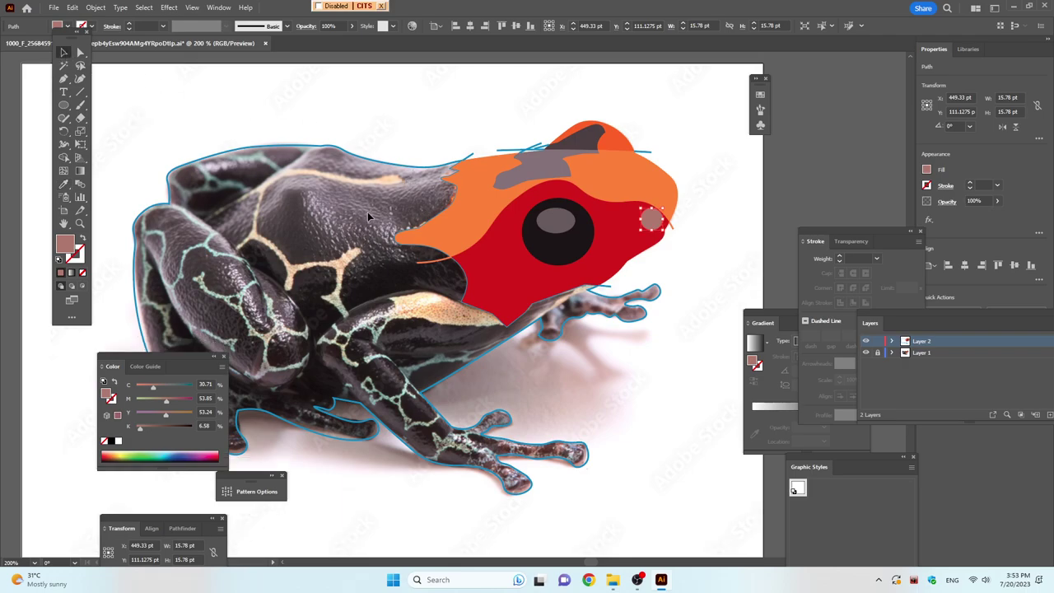
Draw an unfilled pink Curvature contour along the frog's back, undoing the stray last point
{"action": "left_click", "coordinate": [81, 79]}
{"action": "left_click", "coordinate": [151, 191]}
{"action": "key", "text": "shift+x"}
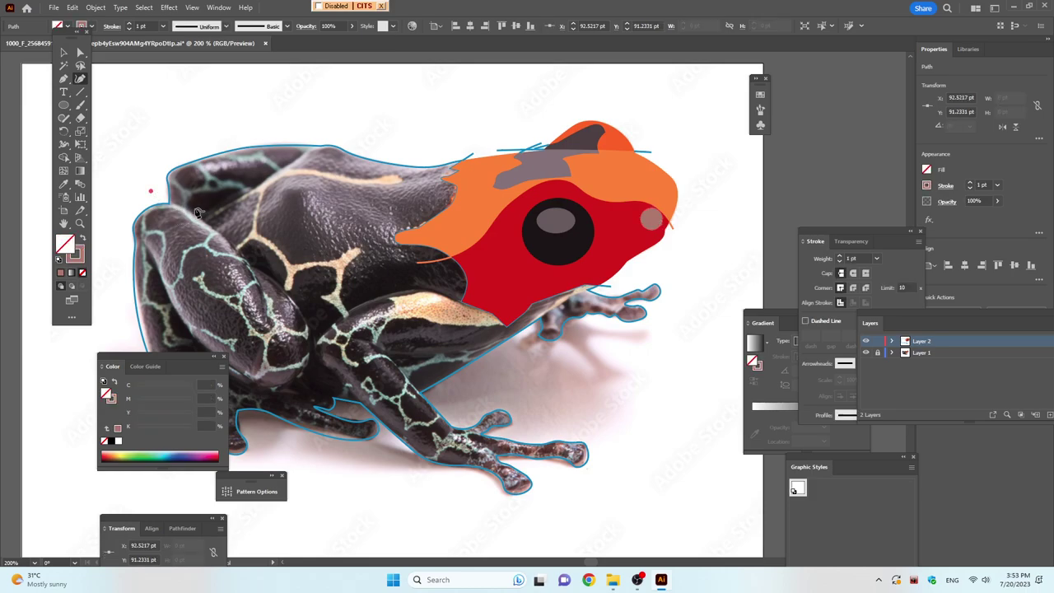
{"action": "left_click", "coordinate": [187, 210]}
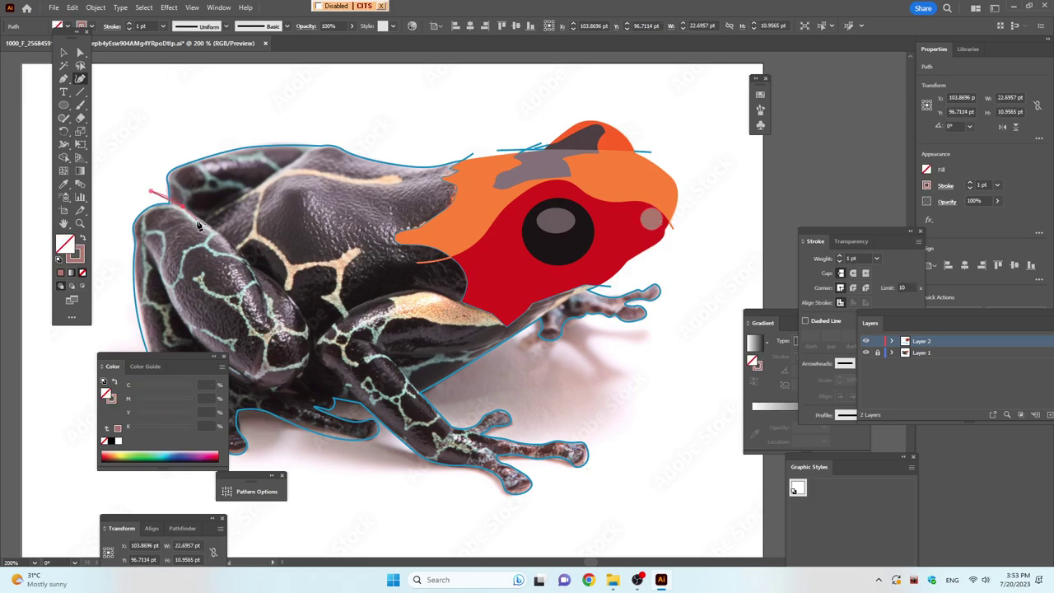
{"action": "left_click", "coordinate": [202, 217]}
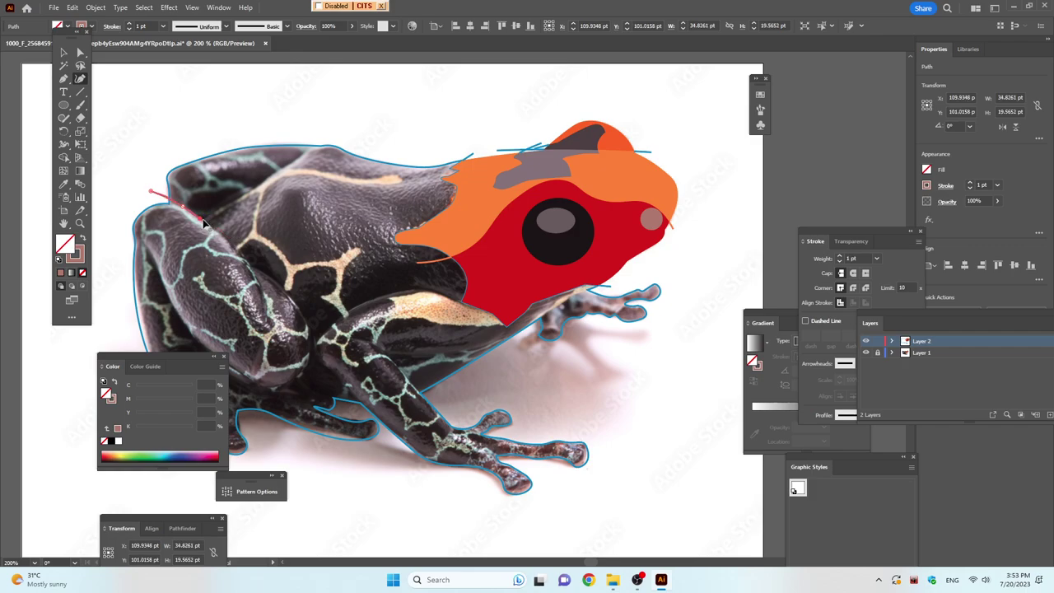
{"action": "left_click", "coordinate": [241, 196]}
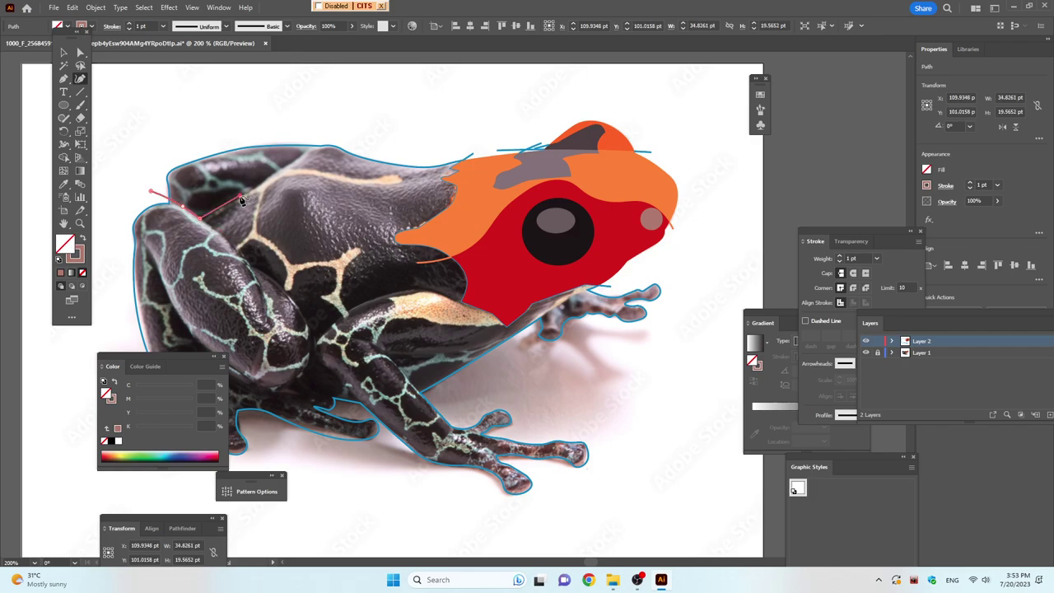
{"action": "left_click", "coordinate": [283, 168]}
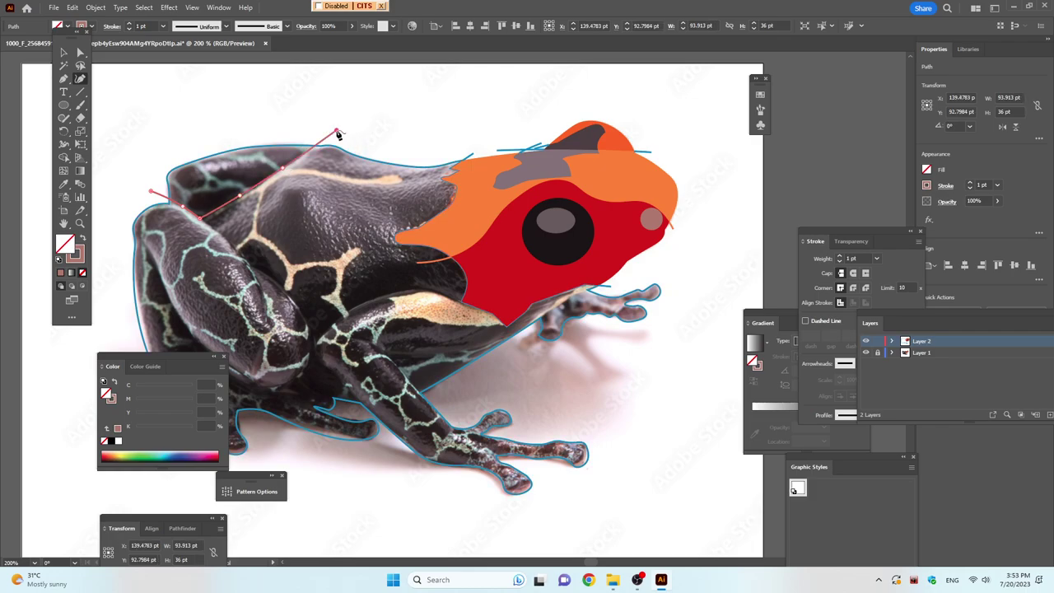
{"action": "left_click", "coordinate": [338, 131]}
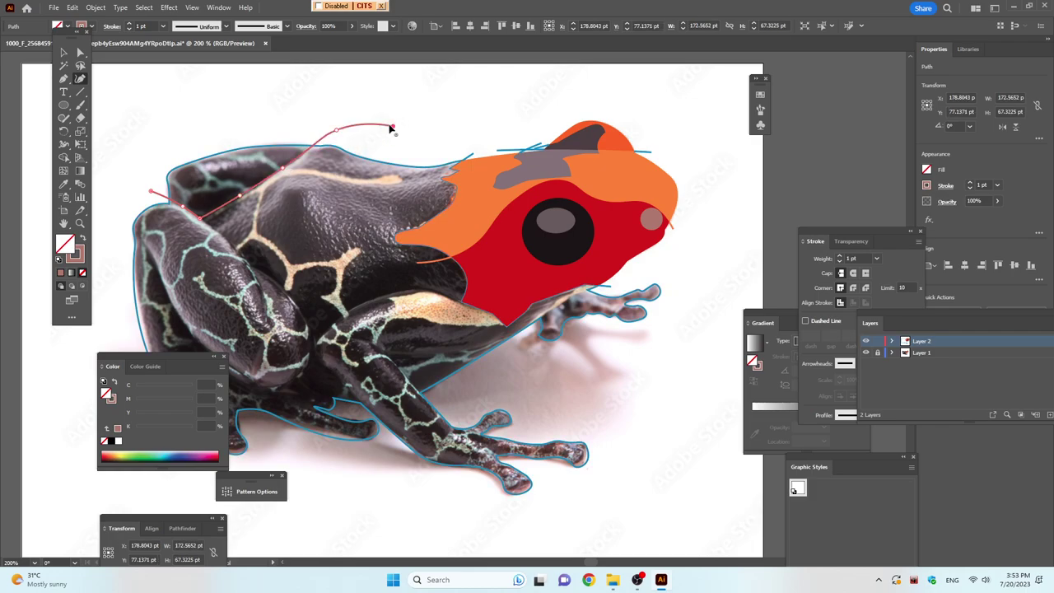
{"action": "key", "text": "ctrl+z"}
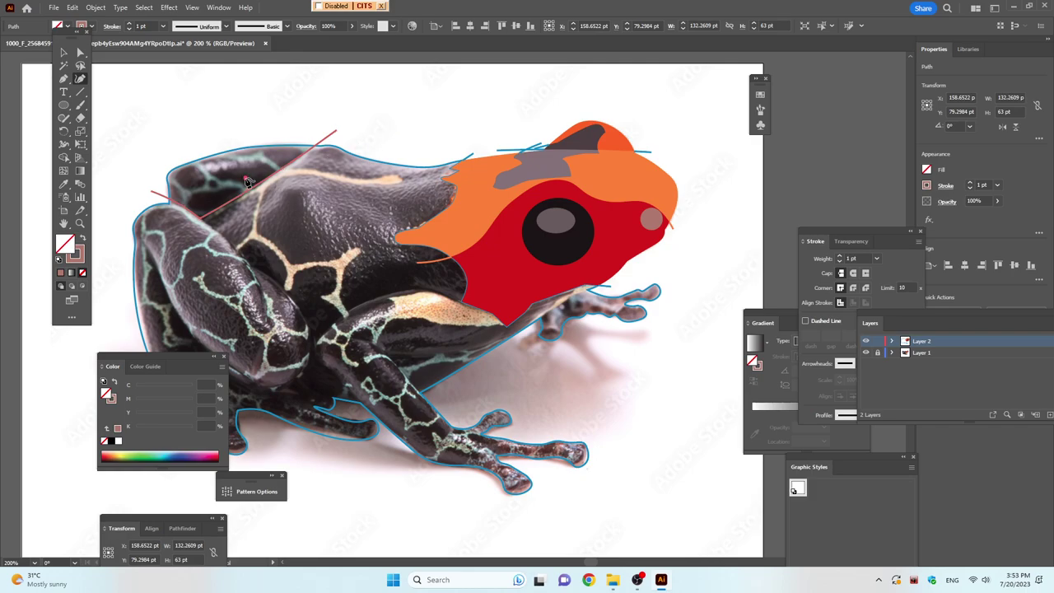
Draw a second contour curve across the back's ridge toward the head
{"action": "left_click", "coordinate": [246, 178]}
{"action": "left_click", "coordinate": [319, 171]}
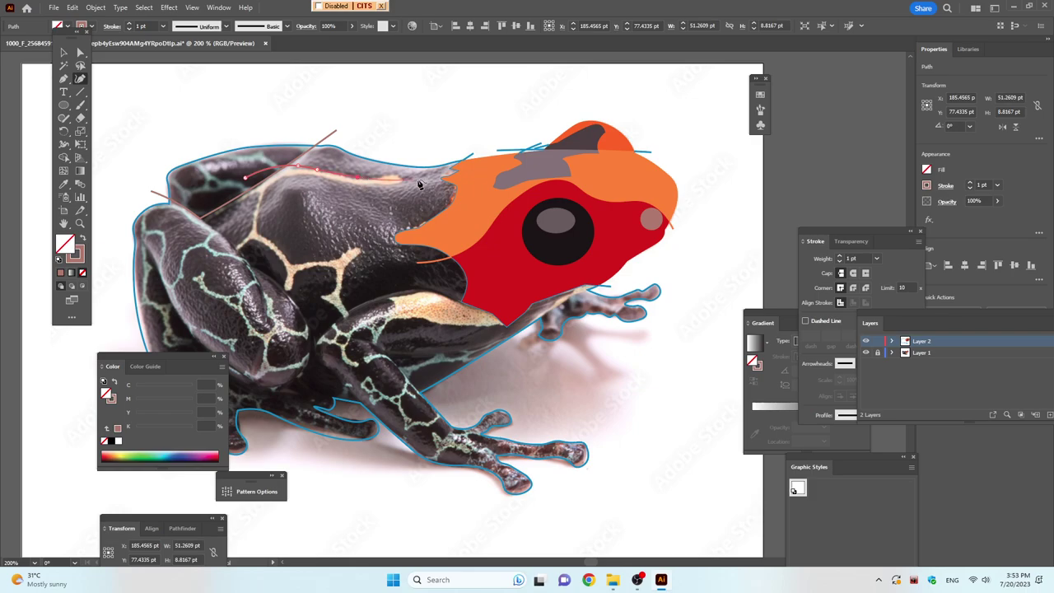
{"action": "mouse_move", "coordinate": [364, 178]}
{"action": "left_mouse_down"}
{"action": "mouse_move", "coordinate": [483, 180]}
{"action": "mouse_move", "coordinate": [499, 117]}
{"action": "left_mouse_up"}
{"action": "left_click", "coordinate": [494, 111]}
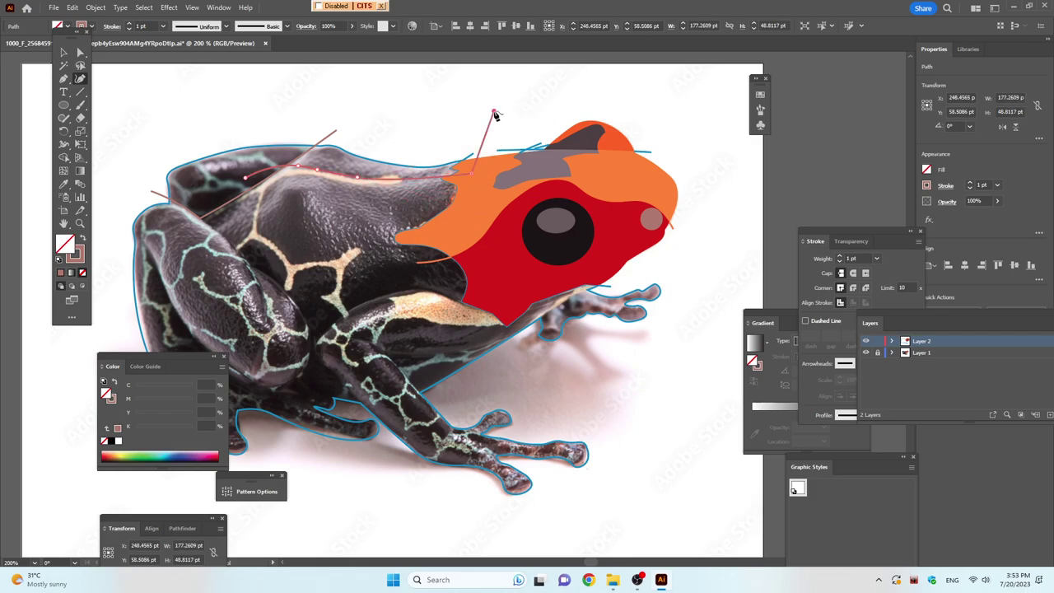
{"action": "key", "text": "ctrl+z"}
Draw a contour from the shoulder down the leg and around the hind leg toward the foot
{"action": "left_click", "coordinate": [148, 179]}
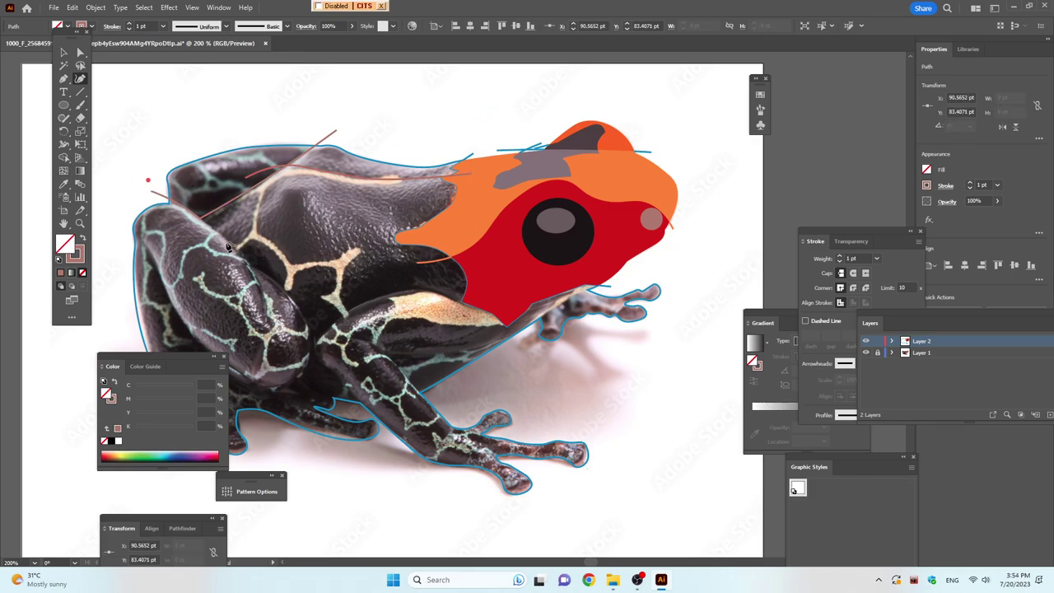
{"action": "left_click", "coordinate": [247, 264]}
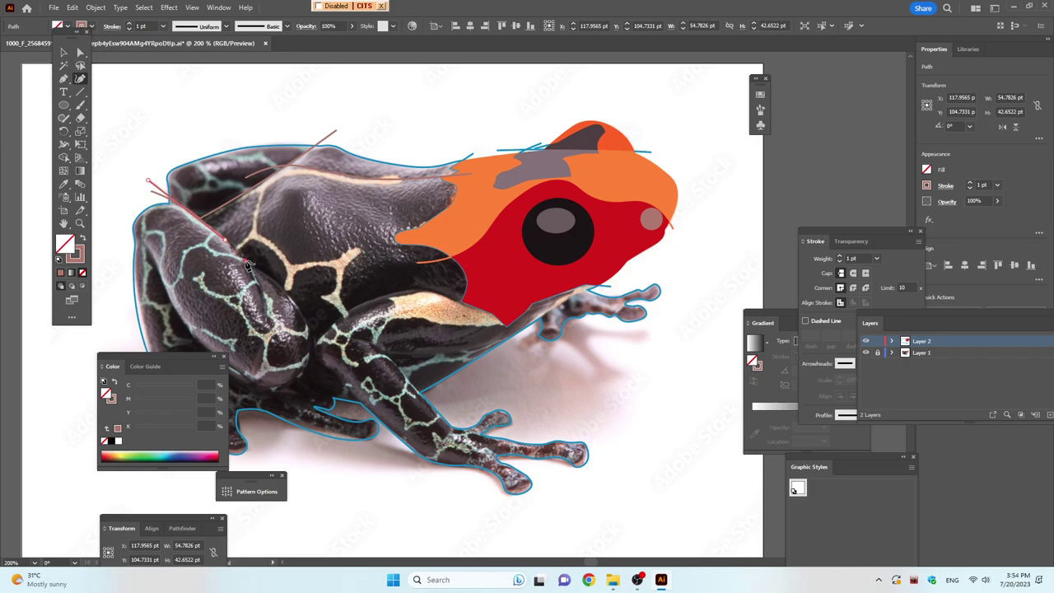
{"action": "left_click", "coordinate": [272, 275]}
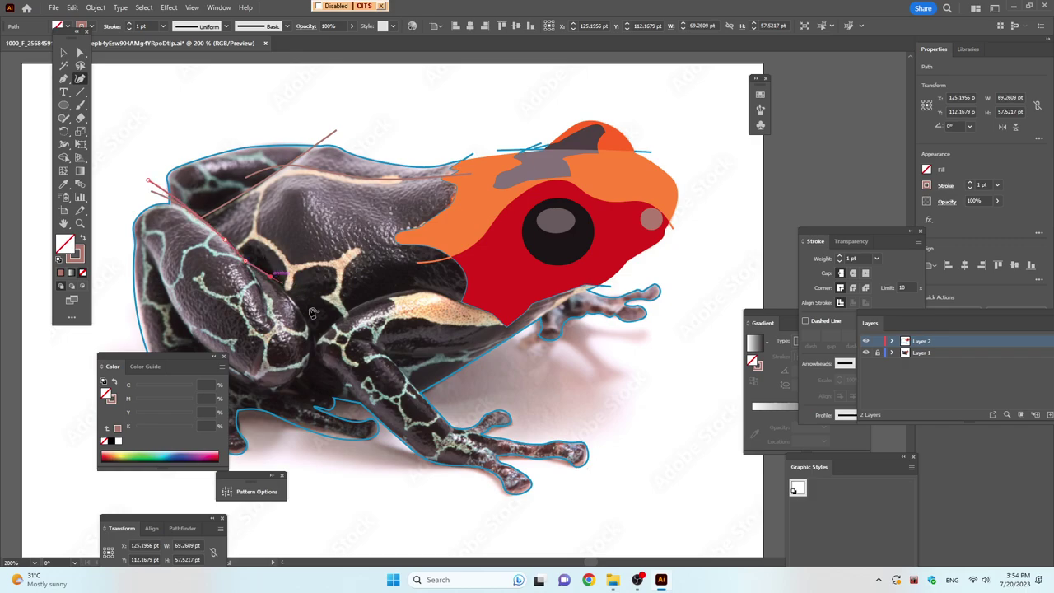
{"action": "left_click_drag", "start_coordinate": [317, 354], "coordinate": [463, 315]}
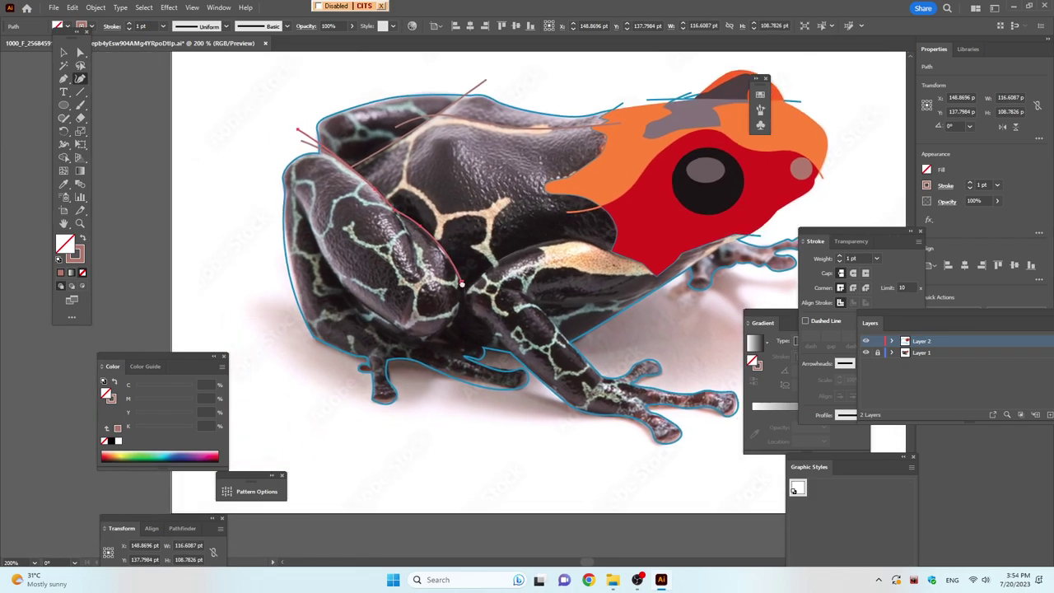
{"action": "left_click", "coordinate": [448, 334]}
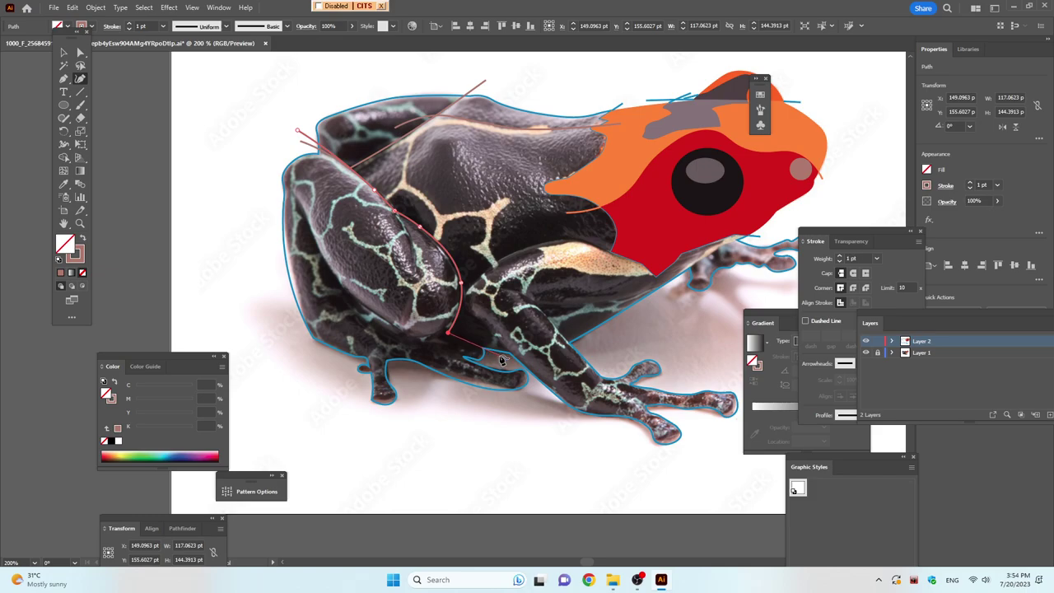
{"action": "left_click", "coordinate": [499, 354]}
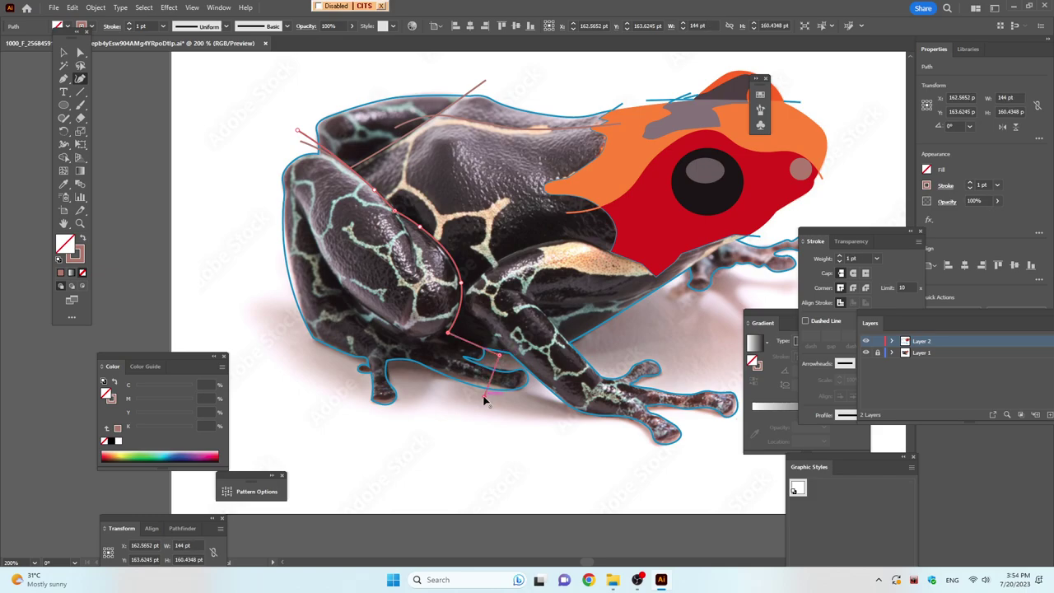
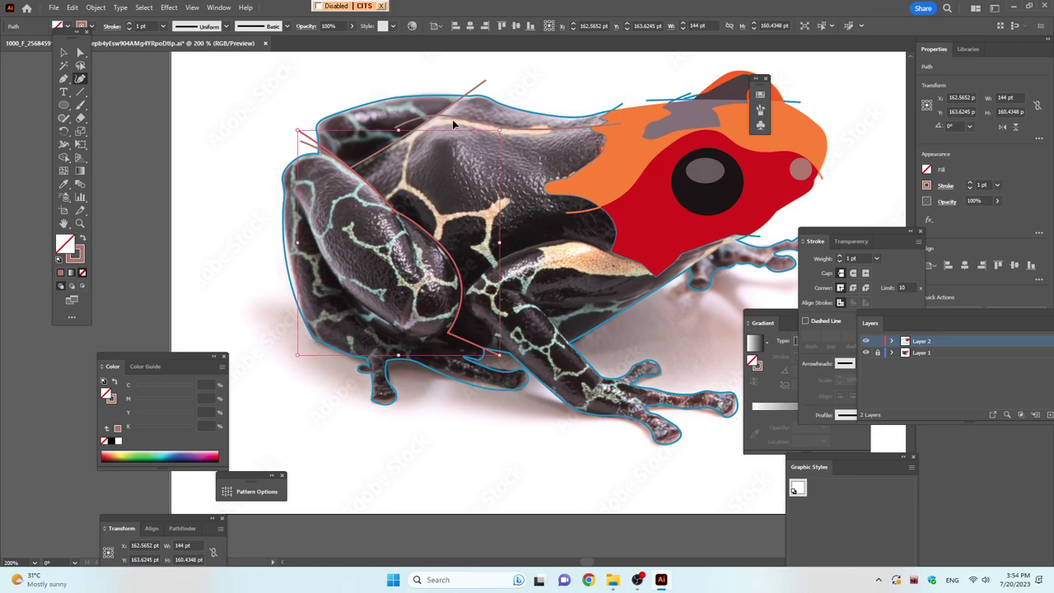
Run Shape Builder across all traced shapes to split overlapping regions, then deselect
{"action": "key", "text": "ctrl+a"}
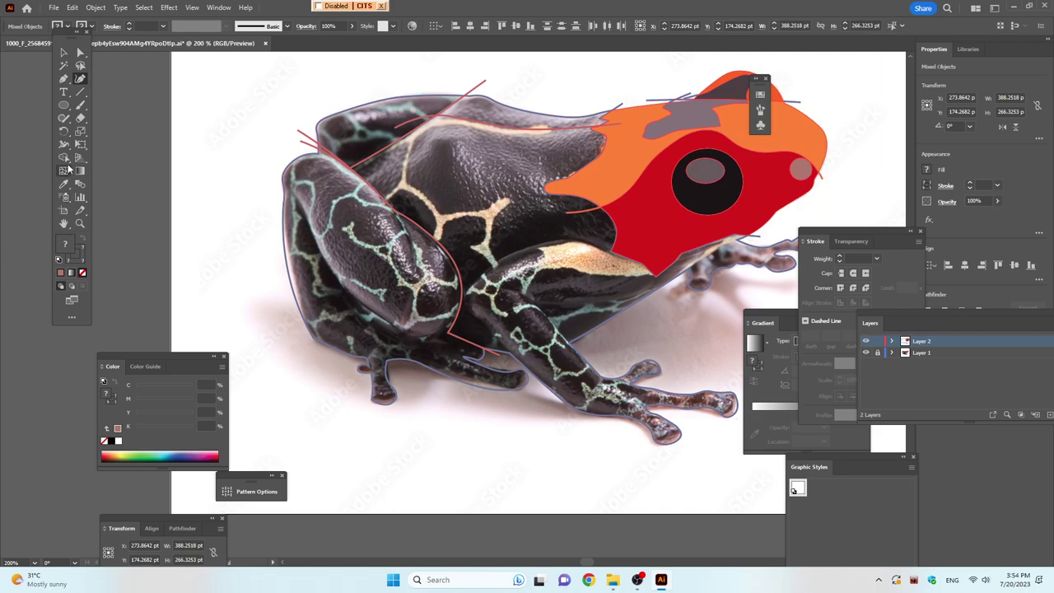
{"action": "left_click", "coordinate": [64, 157]}
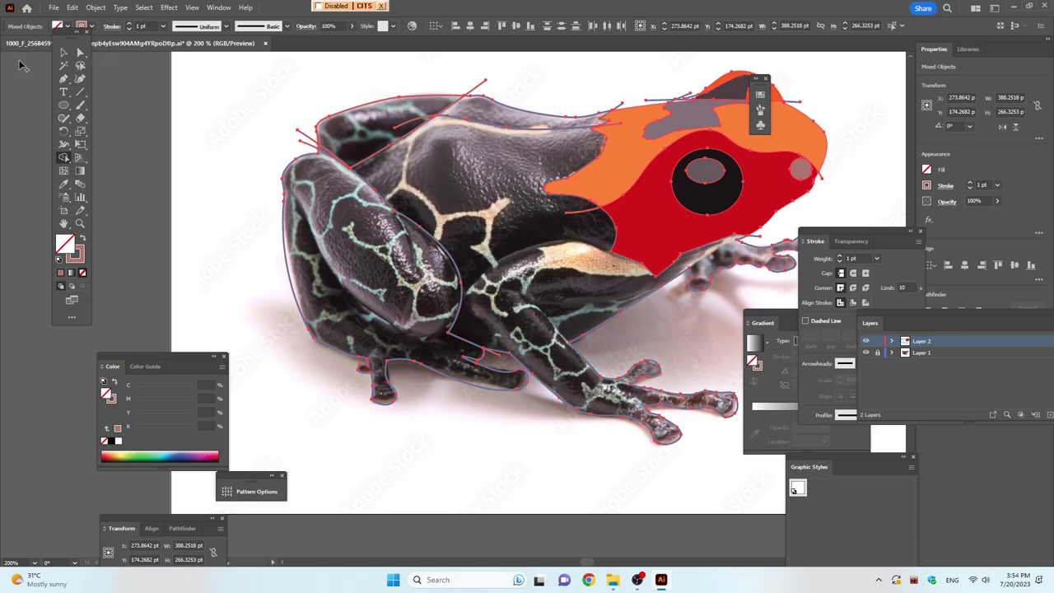
{"action": "left_click", "coordinate": [63, 54]}
{"action": "left_click", "coordinate": [236, 117]}
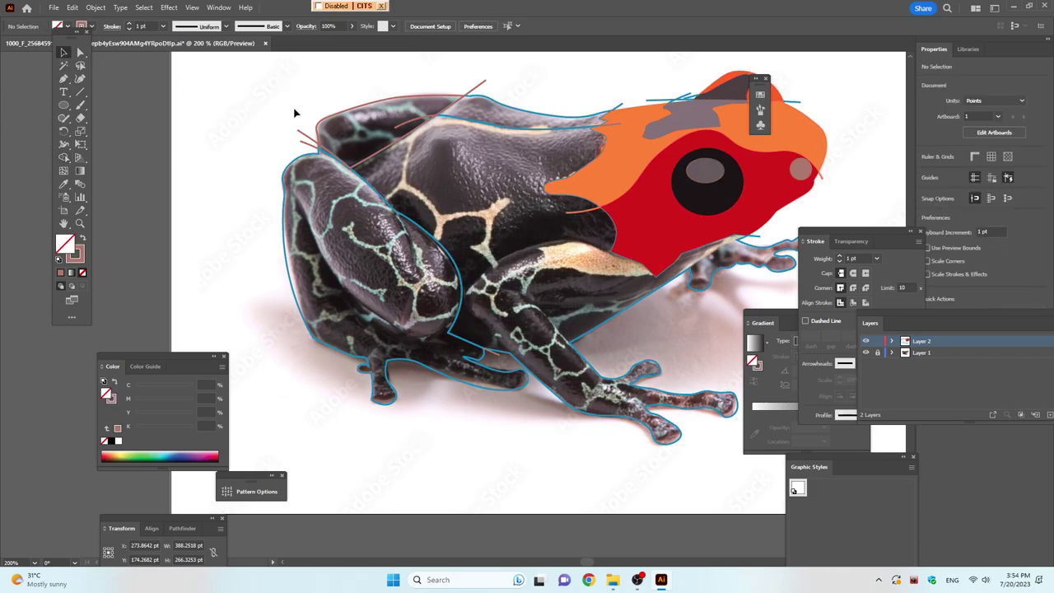
Fill the path along the top of the back with the frog's dark brown
{"action": "left_click", "coordinate": [498, 103]}
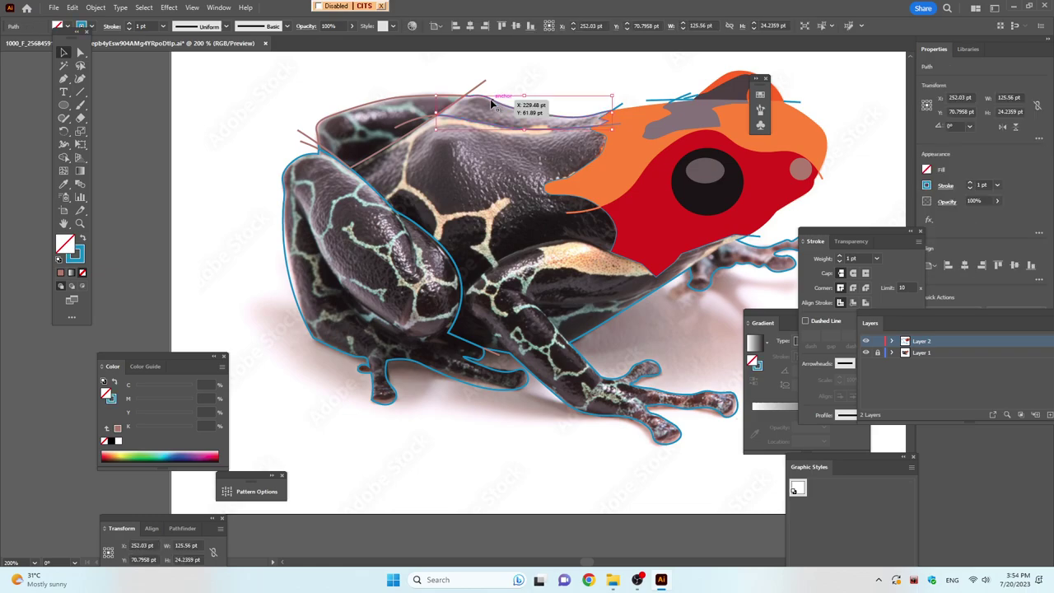
{"action": "key", "text": "i"}
{"action": "left_click", "coordinate": [659, 123]}
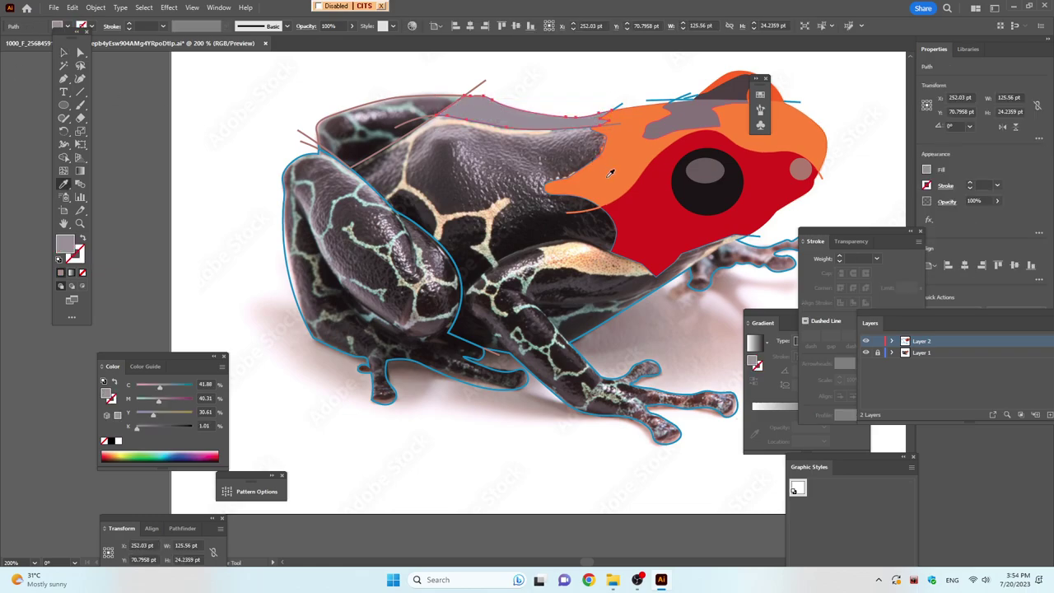
{"action": "left_click", "coordinate": [568, 166]}
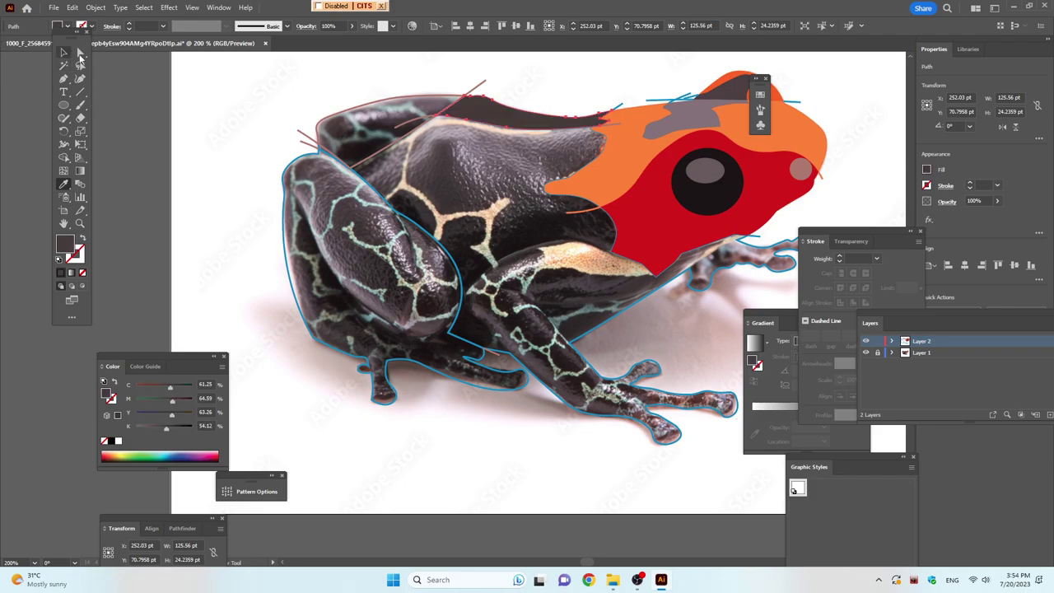
{"action": "left_click", "coordinate": [64, 54]}
{"action": "left_click", "coordinate": [447, 89]}
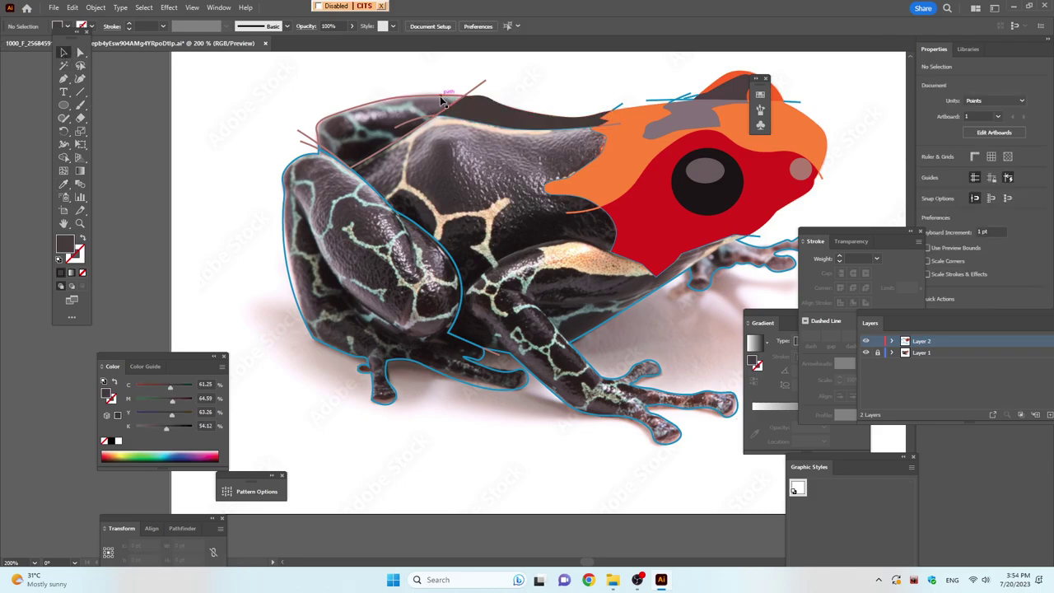
Fill the second back path with a darker brown sampled from the frog's skin
{"action": "left_click", "coordinate": [439, 98]}
{"action": "key", "text": "i"}
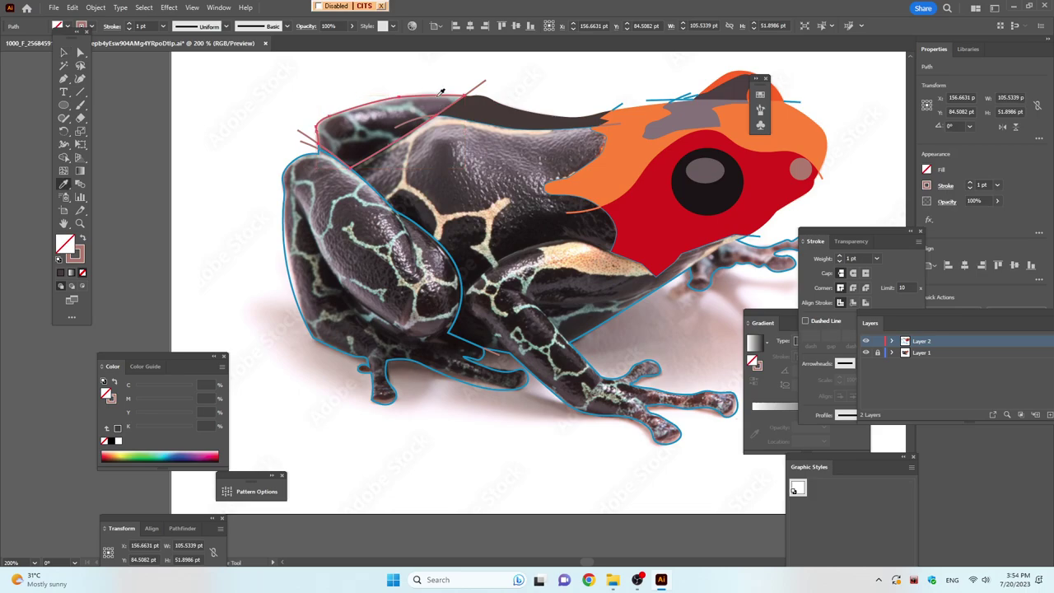
{"action": "left_click", "coordinate": [435, 100]}
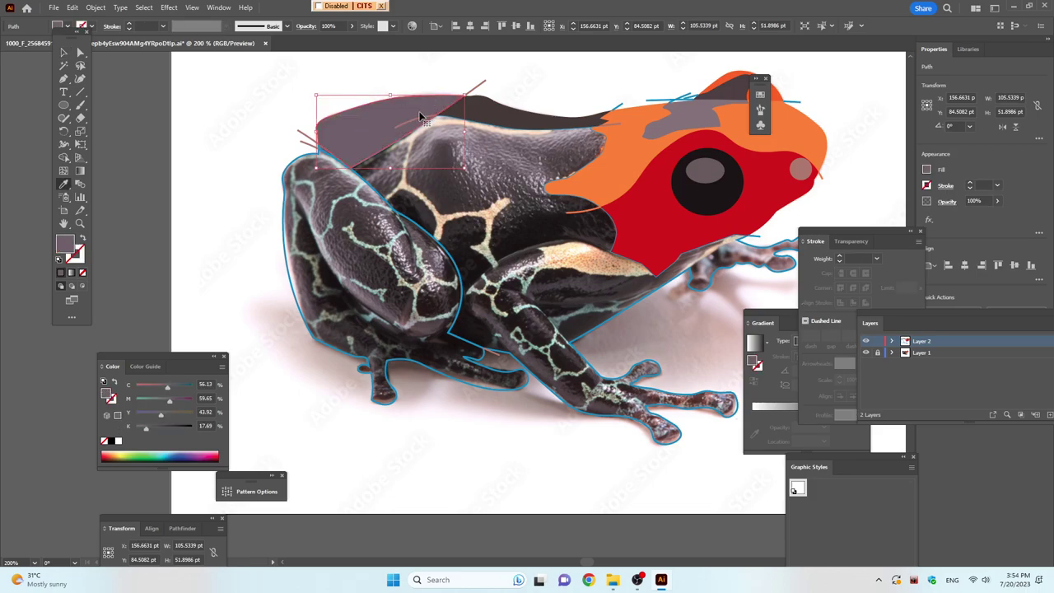
{"action": "left_click", "coordinate": [425, 114]}
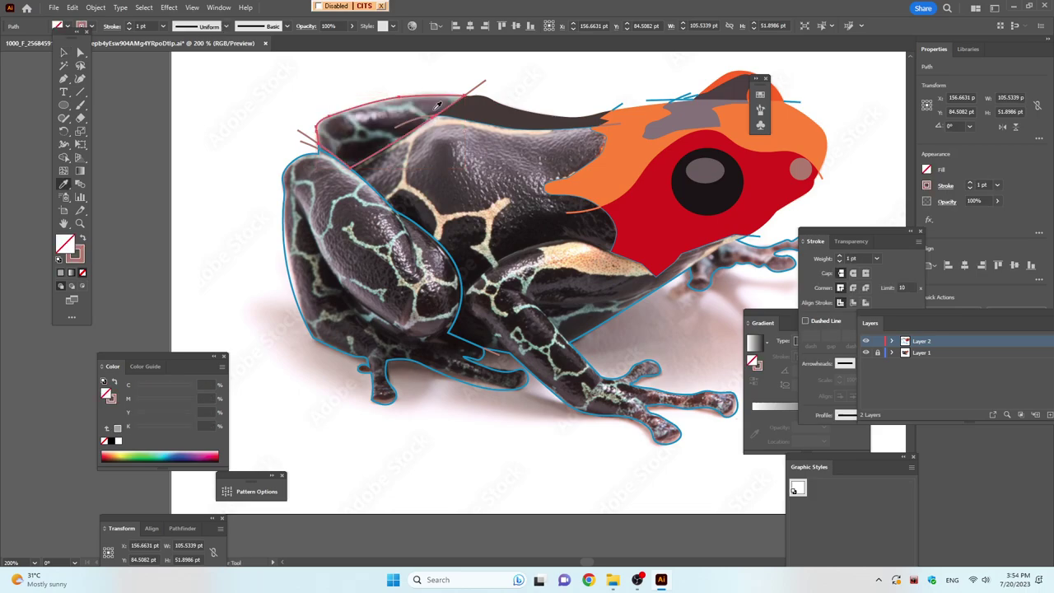
{"action": "left_click", "coordinate": [437, 102]}
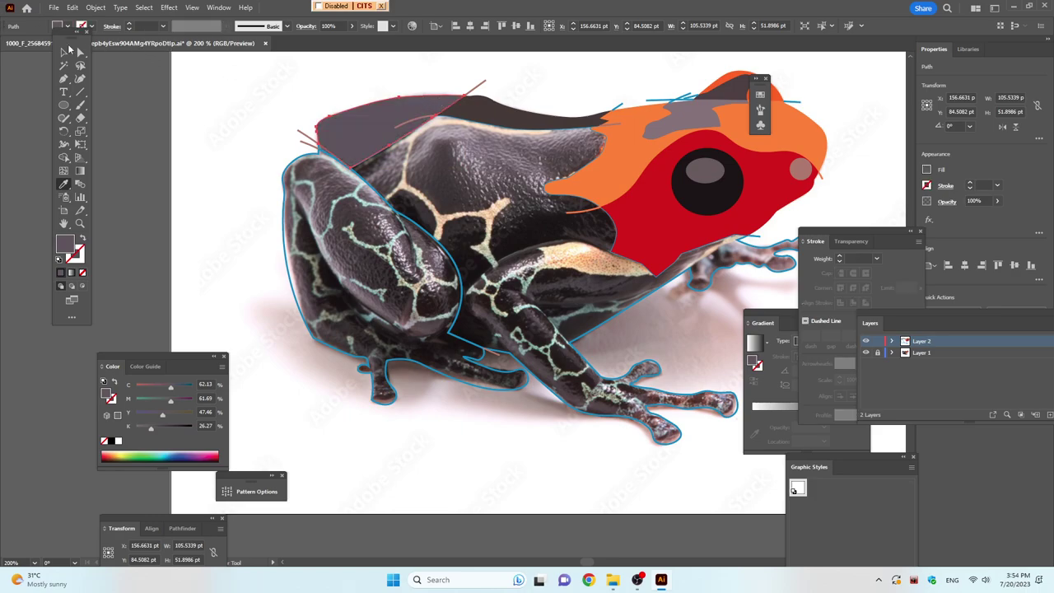
{"action": "left_click", "coordinate": [66, 53]}
{"action": "left_click", "coordinate": [244, 148]}
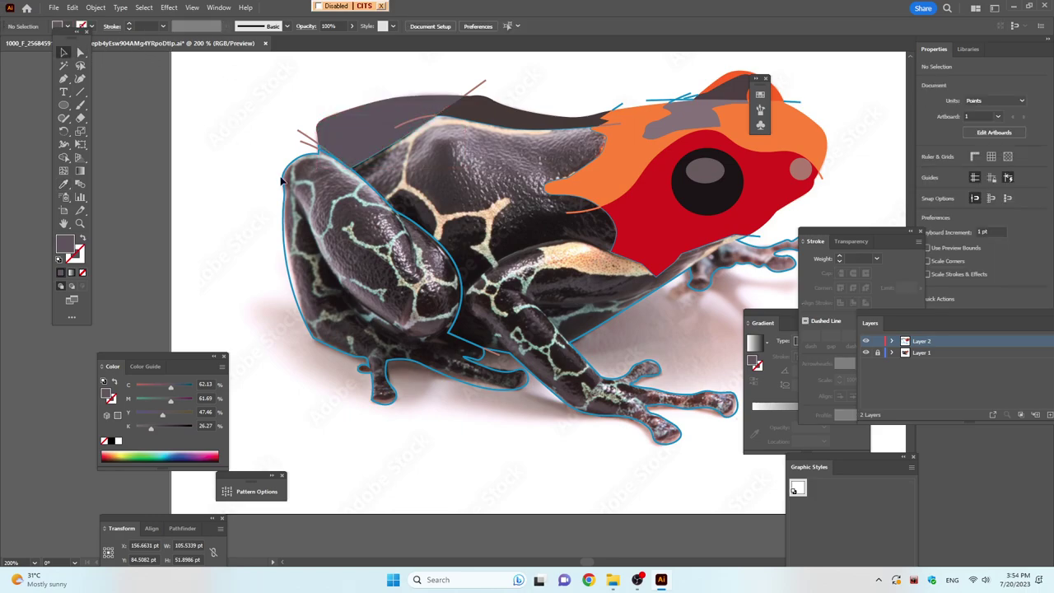
{"action": "left_click", "coordinate": [463, 279]}
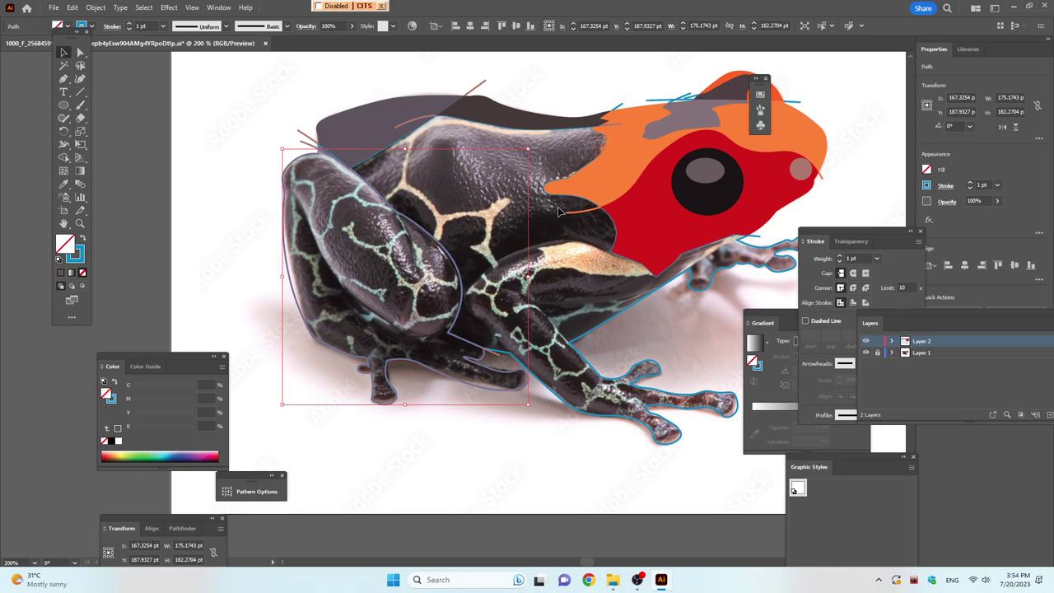
Select the head and front-leg shapes, then merge overlapping pieces with Shape Builder
{"action": "left_click", "coordinate": [593, 211]}
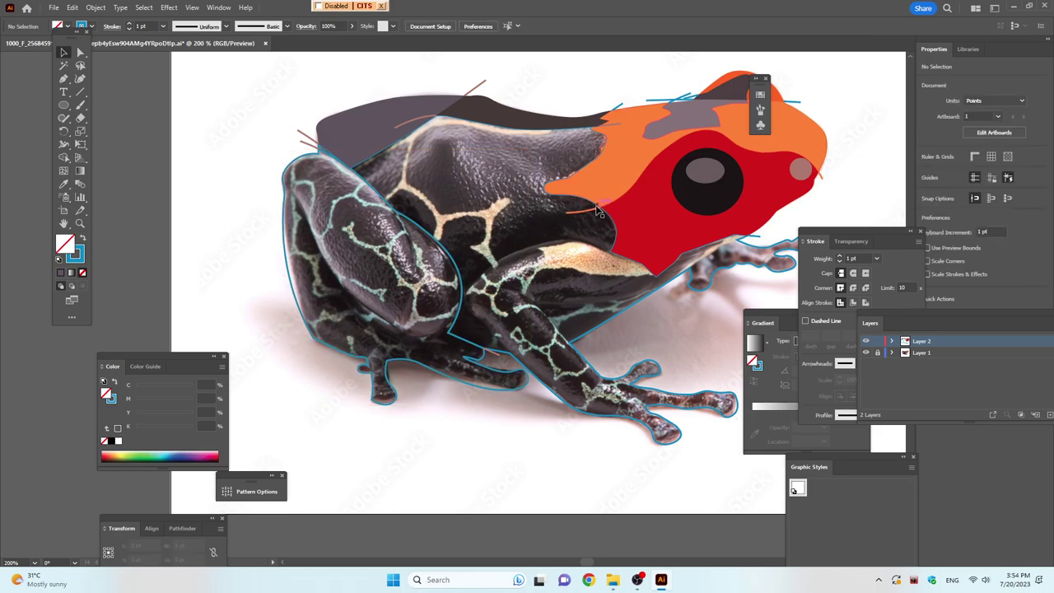
{"action": "left_click", "coordinate": [597, 210]}
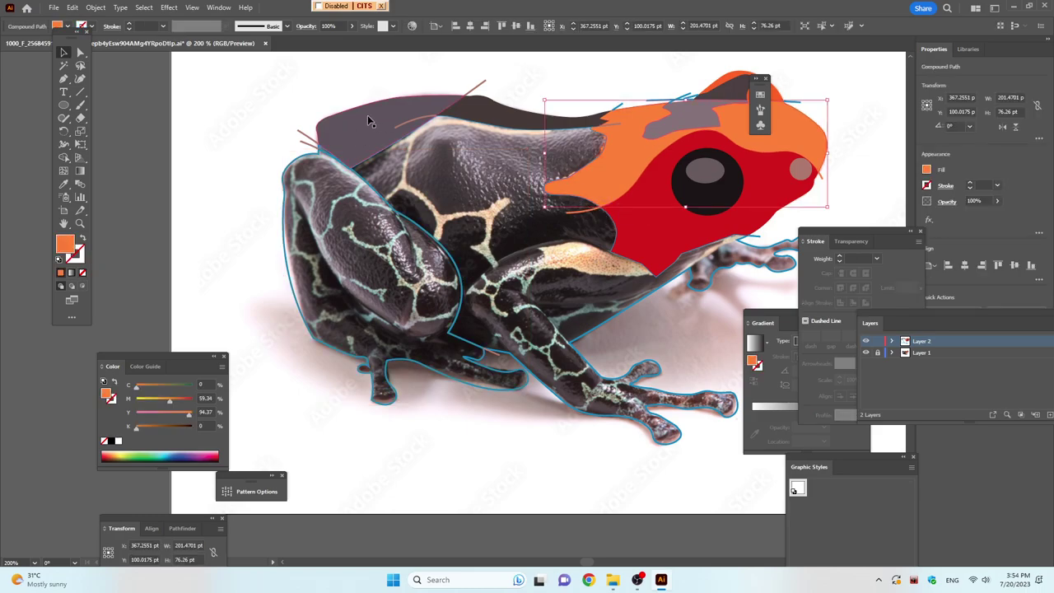
{"action": "scroll", "coordinate": [369, 121], "scroll_direction": "up", "scroll_amount": 2}
{"action": "scroll", "coordinate": [362, 132], "scroll_direction": "right", "scroll_amount": 5}
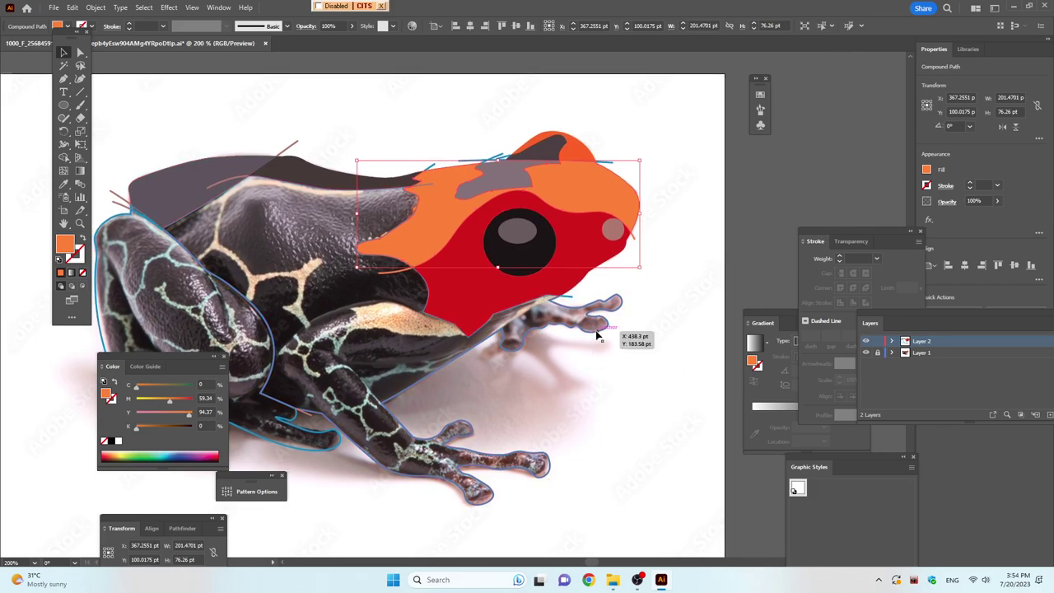
{"action": "left_click", "coordinate": [593, 331]}
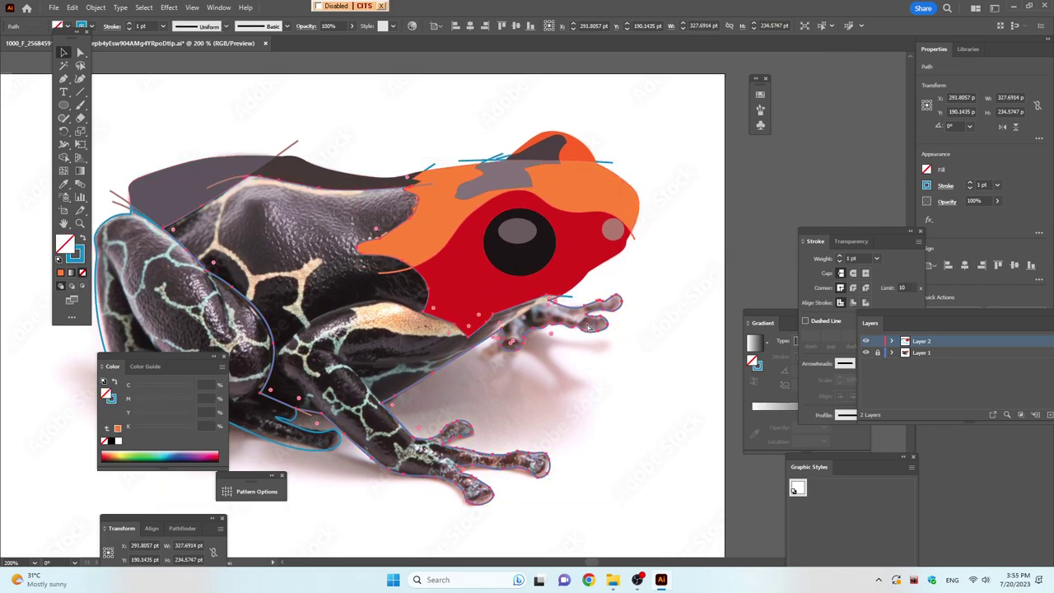
{"action": "key", "text": "ctrl+a"}
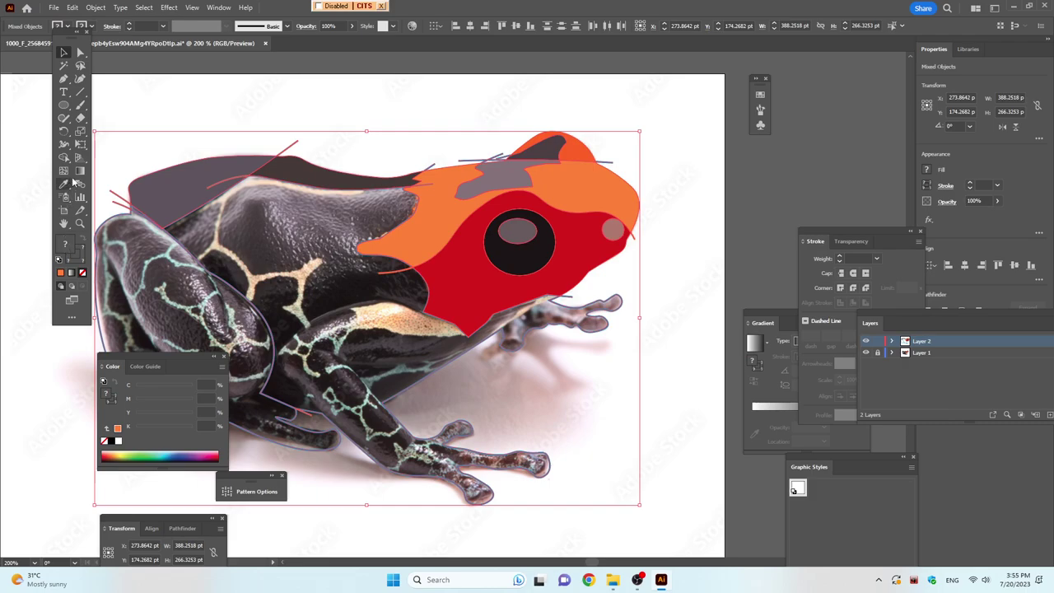
{"action": "left_click", "coordinate": [63, 157]}
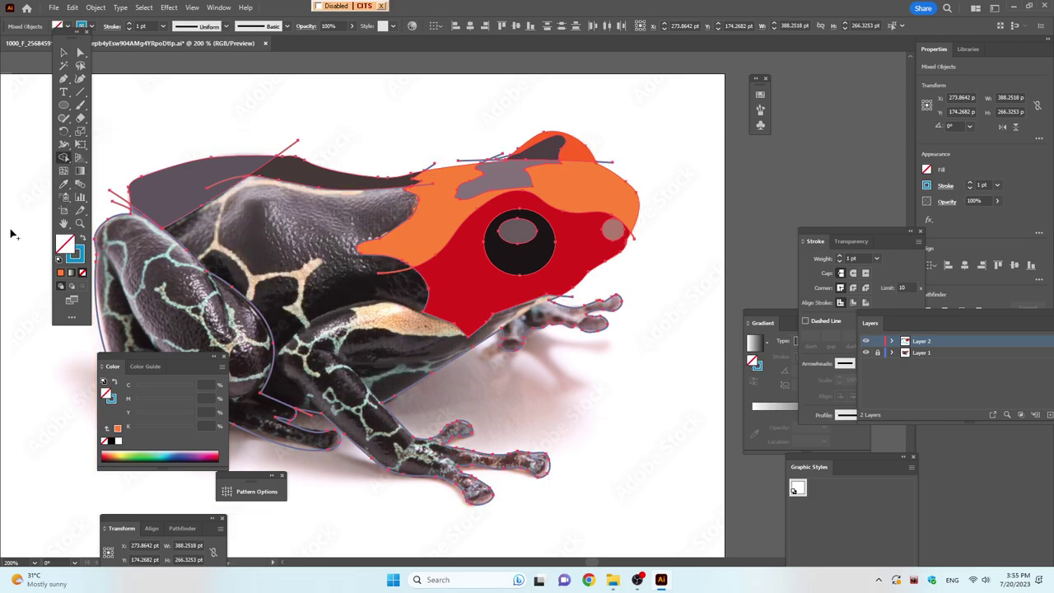
Draw a short straight dividing line under the head beside the front foot
{"action": "left_click", "coordinate": [79, 91]}
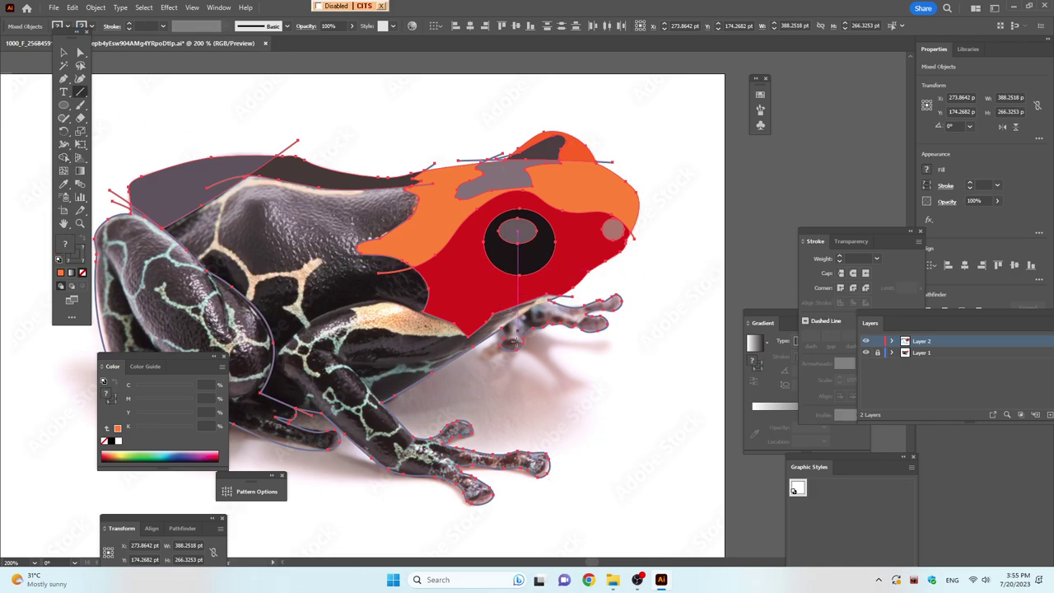
{"action": "left_click_drag", "start_coordinate": [477, 349], "coordinate": [591, 281]}
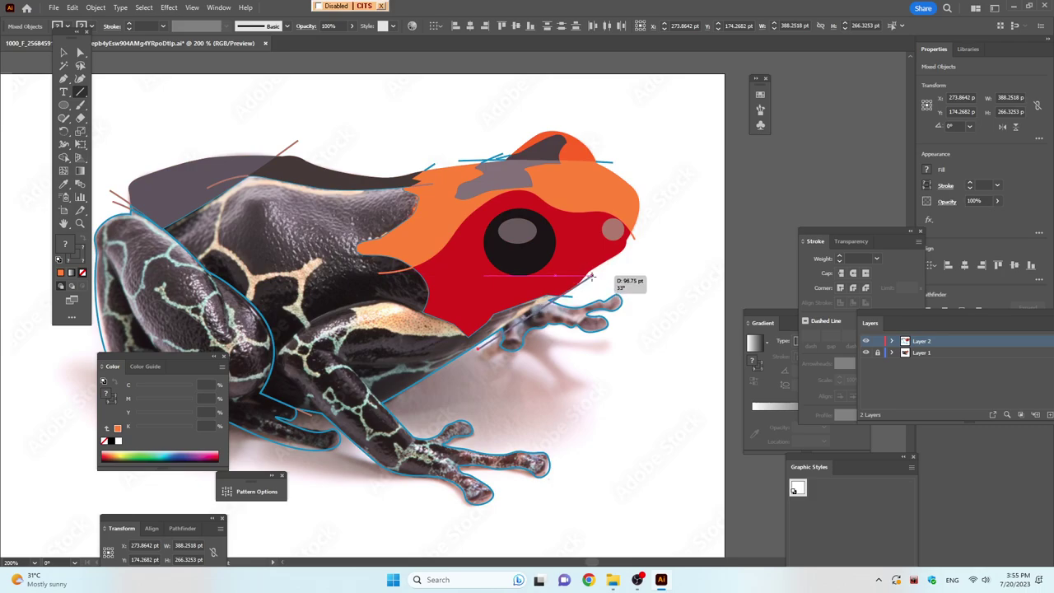
{"action": "left_click_drag", "start_coordinate": [591, 282], "coordinate": [586, 280]}
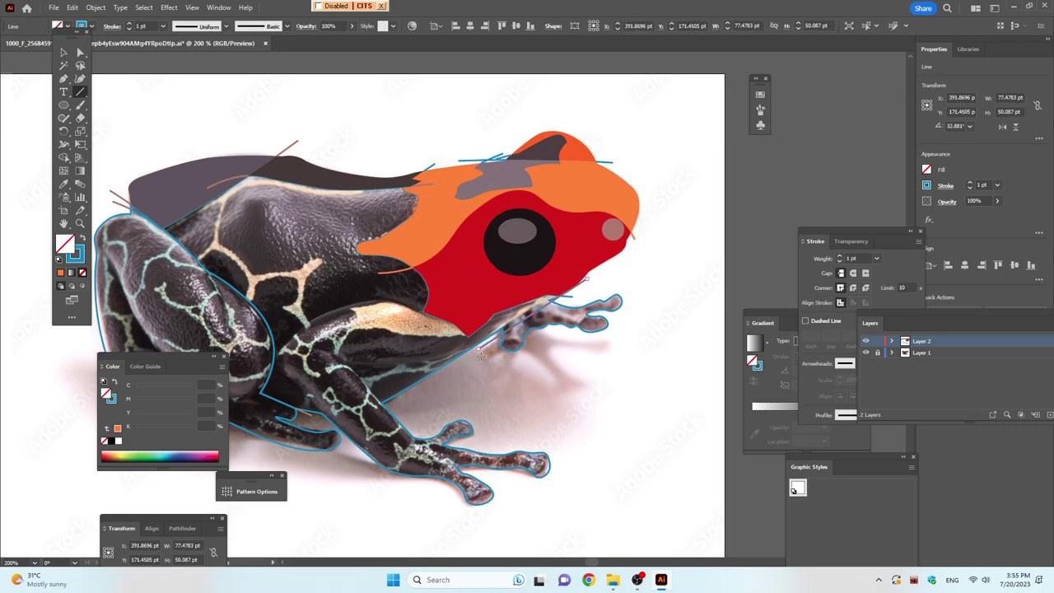
{"action": "left_click_drag", "start_coordinate": [478, 353], "coordinate": [474, 346]}
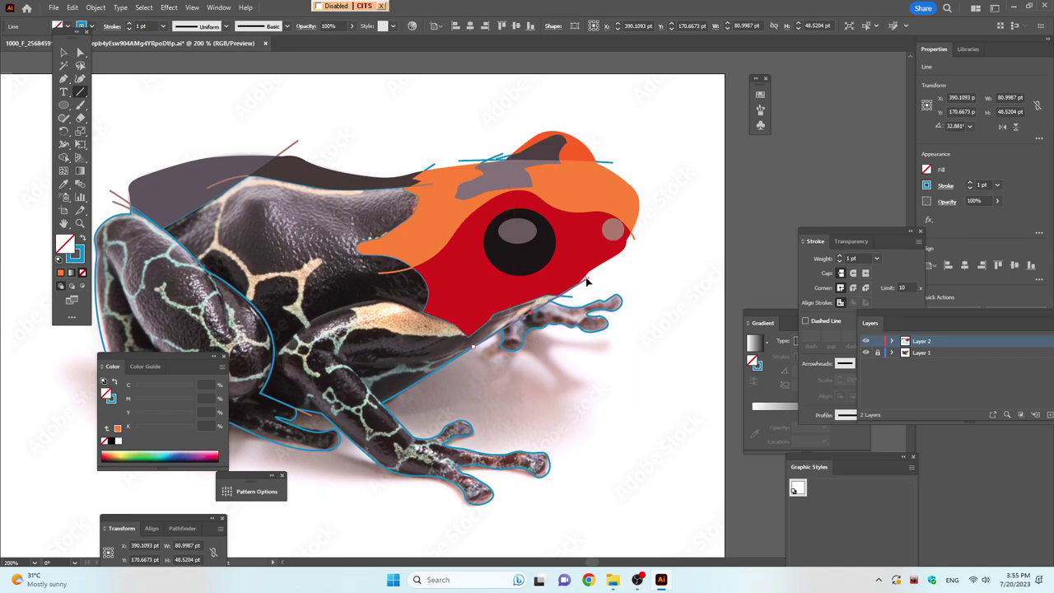
{"action": "left_click_drag", "start_coordinate": [586, 280], "coordinate": [587, 288]}
Split all shapes along the new line with Shape Builder, then deselect
{"action": "key", "text": "ctrl+a"}
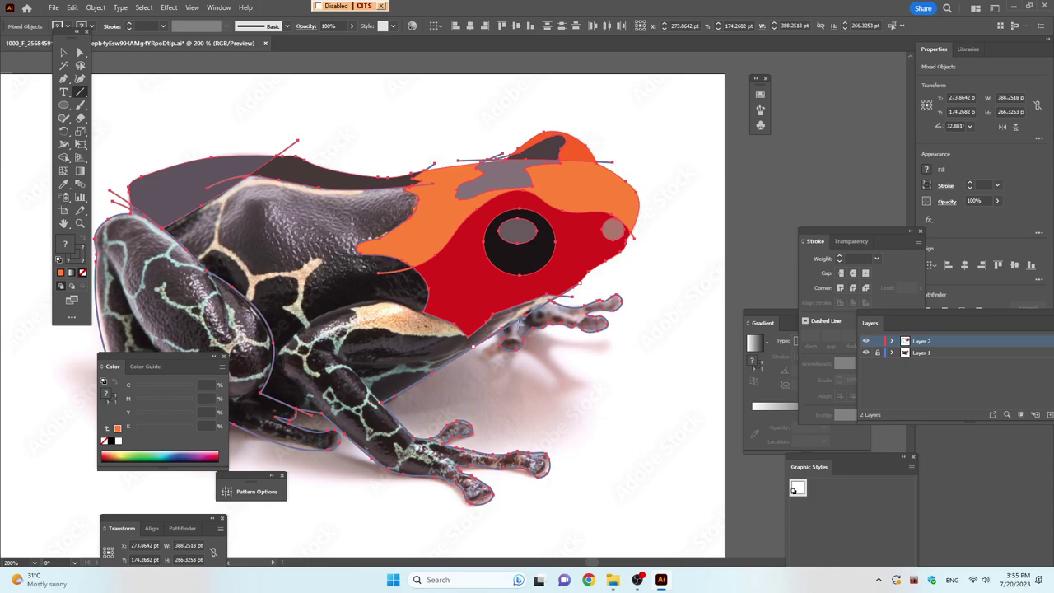
{"action": "left_click", "coordinate": [62, 159]}
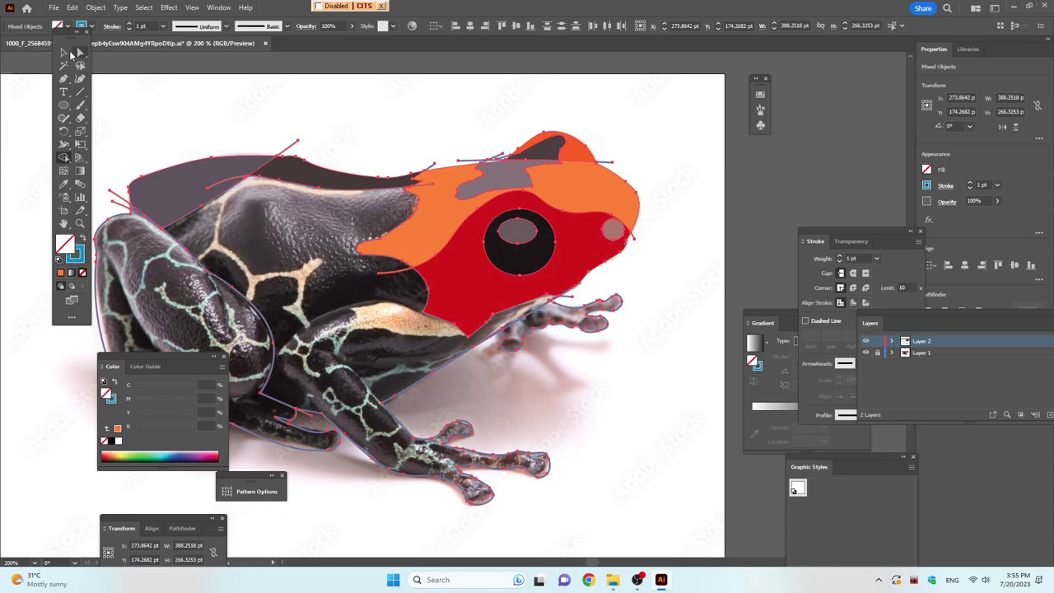
{"action": "left_click", "coordinate": [65, 53]}
{"action": "left_click", "coordinate": [721, 282]}
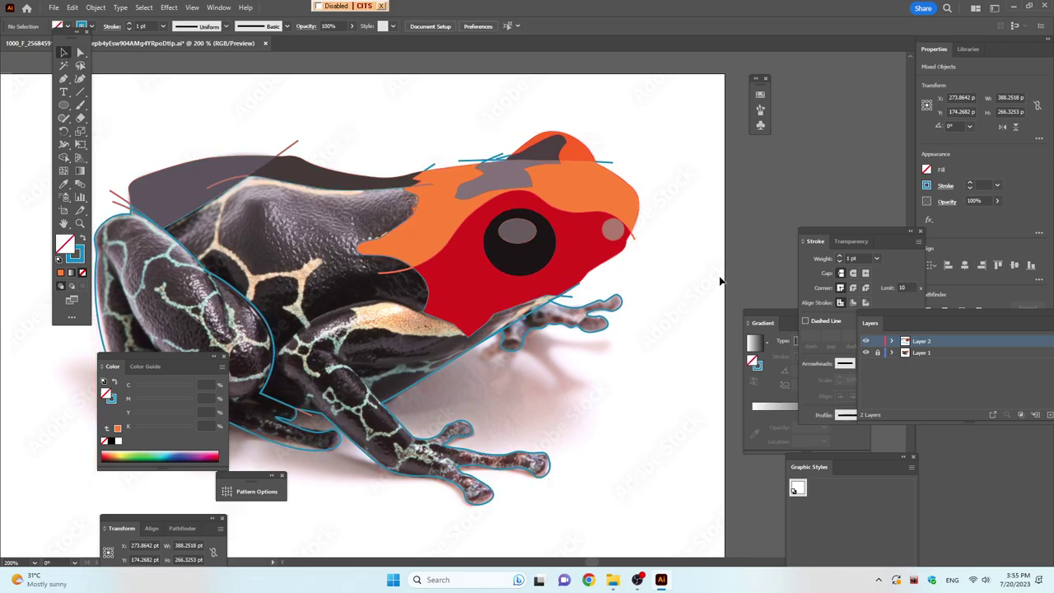
Fill the front foot under the head with near-black sampled from the eye's pupil
{"action": "left_click", "coordinate": [620, 300]}
{"action": "key", "text": "i"}
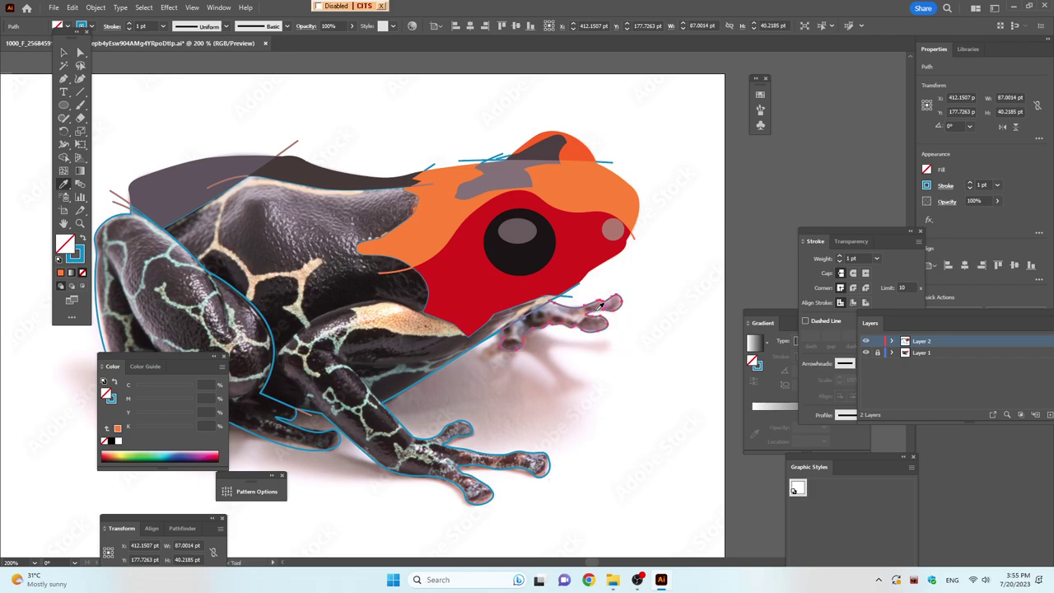
{"action": "left_click", "coordinate": [601, 305]}
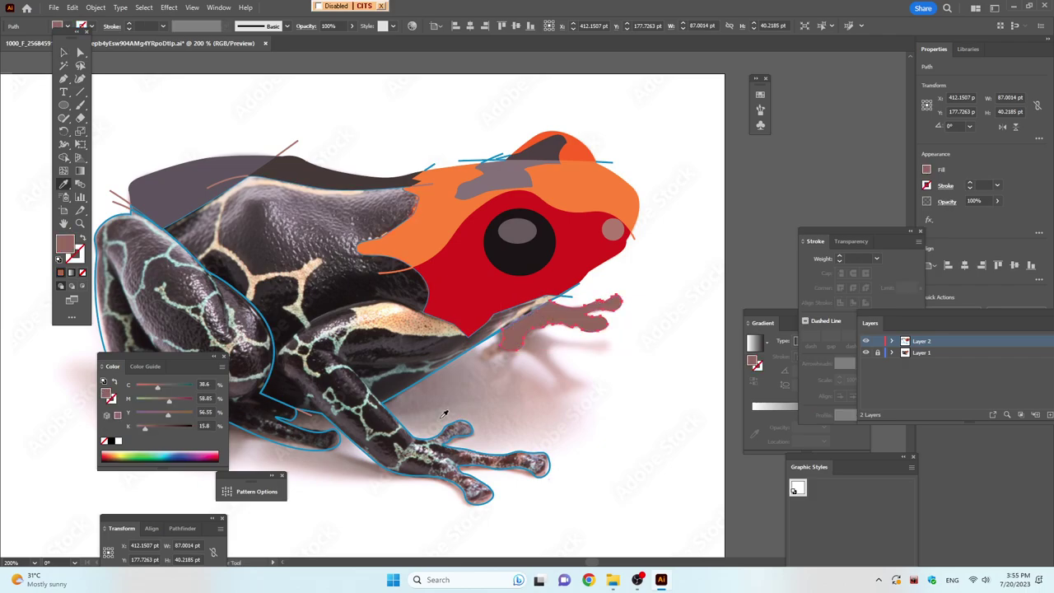
{"action": "left_click", "coordinate": [530, 257]}
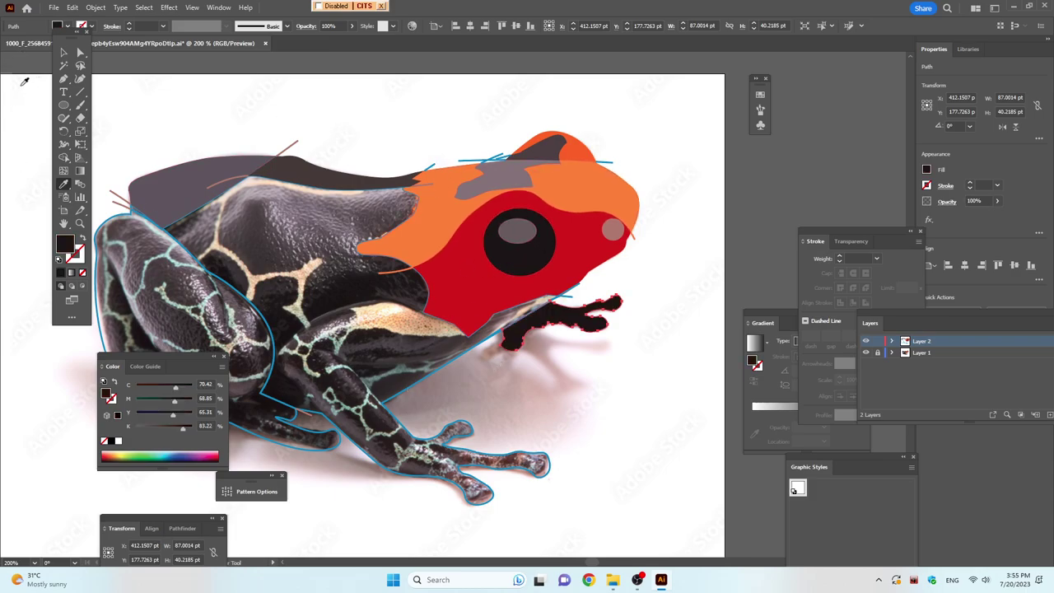
{"action": "left_click", "coordinate": [64, 52]}
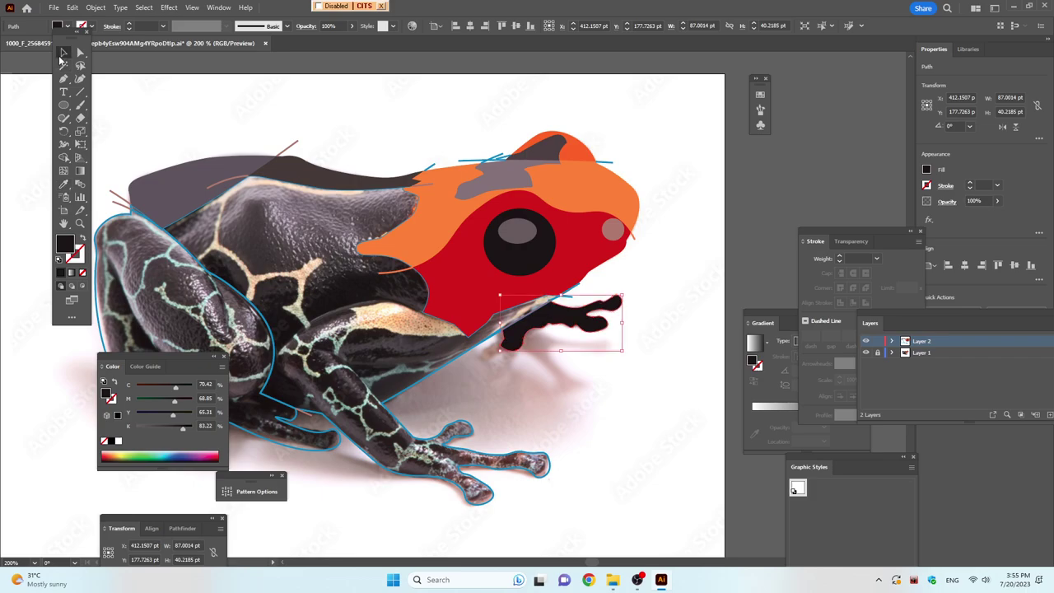
{"action": "left_click_drag", "start_coordinate": [364, 168], "coordinate": [488, 178]}
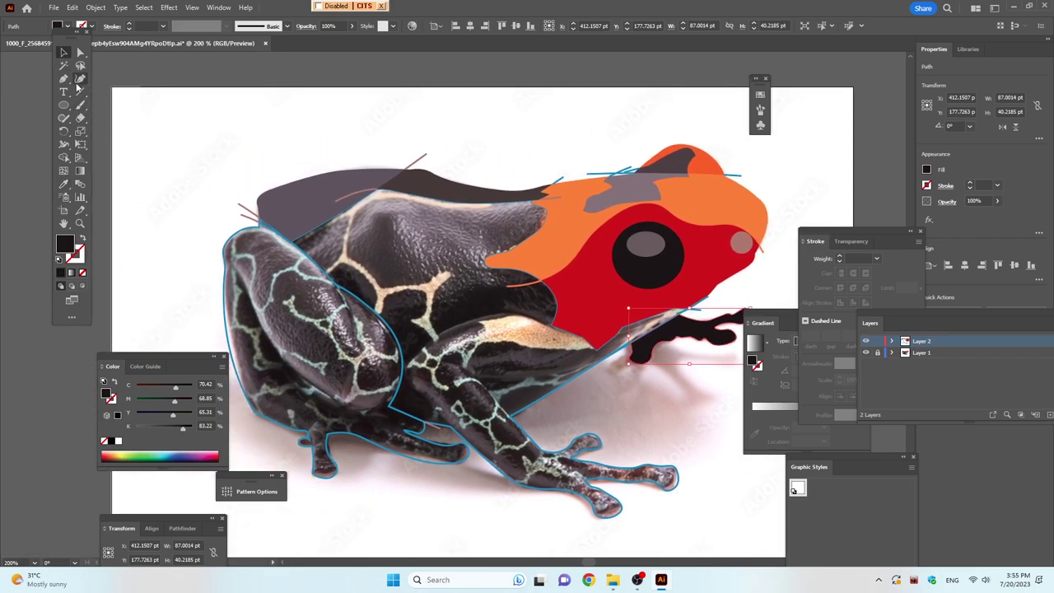
Trace the dark shape's outline along the back and side band under the red head
{"action": "left_click", "coordinate": [80, 79]}
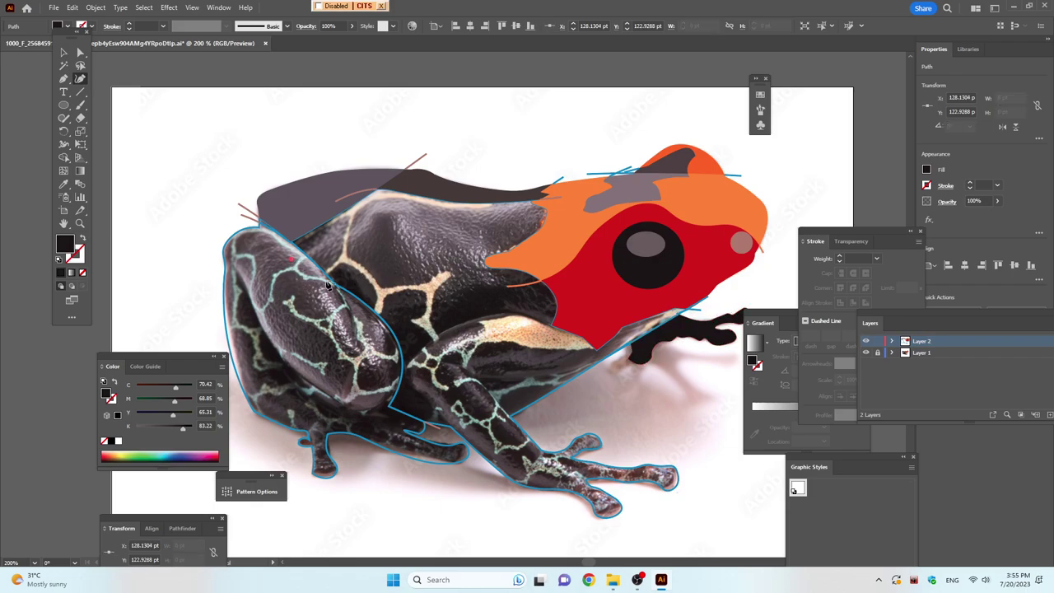
{"action": "left_click", "coordinate": [358, 284]}
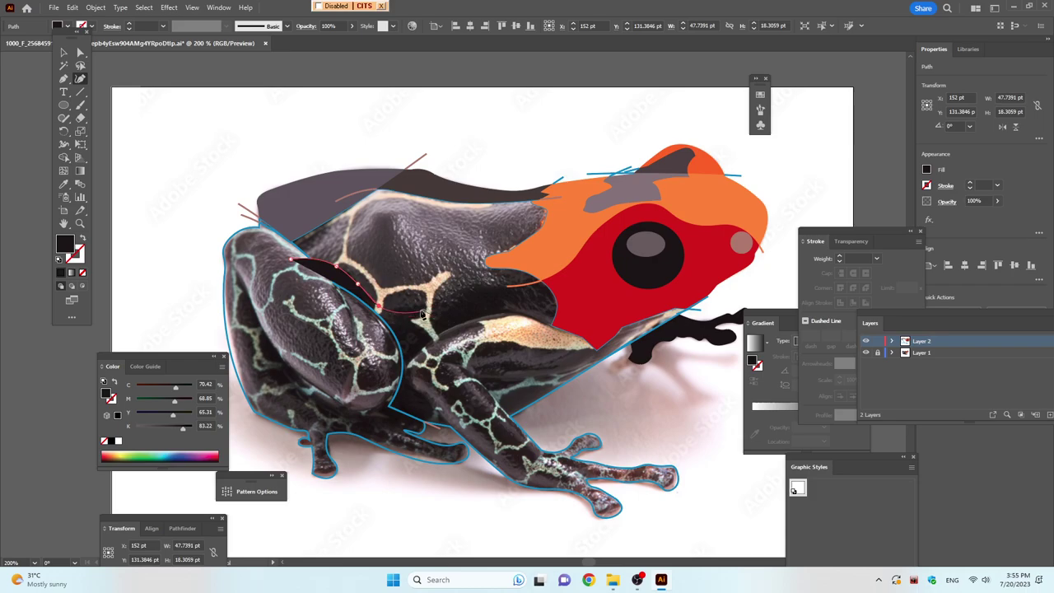
{"action": "left_click", "coordinate": [379, 308]}
{"action": "left_click", "coordinate": [461, 294]}
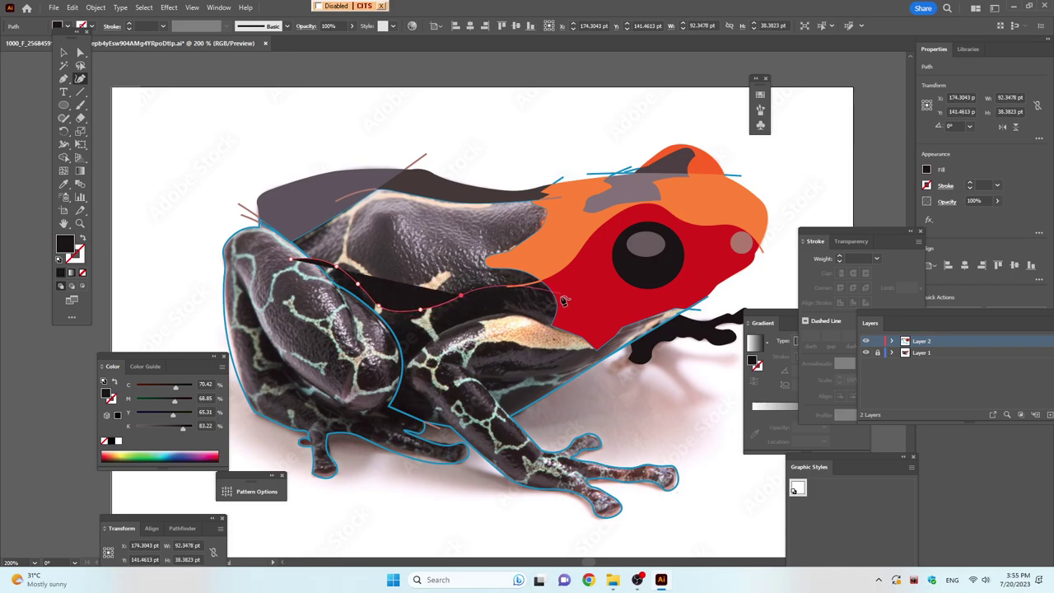
{"action": "left_click", "coordinate": [560, 277]}
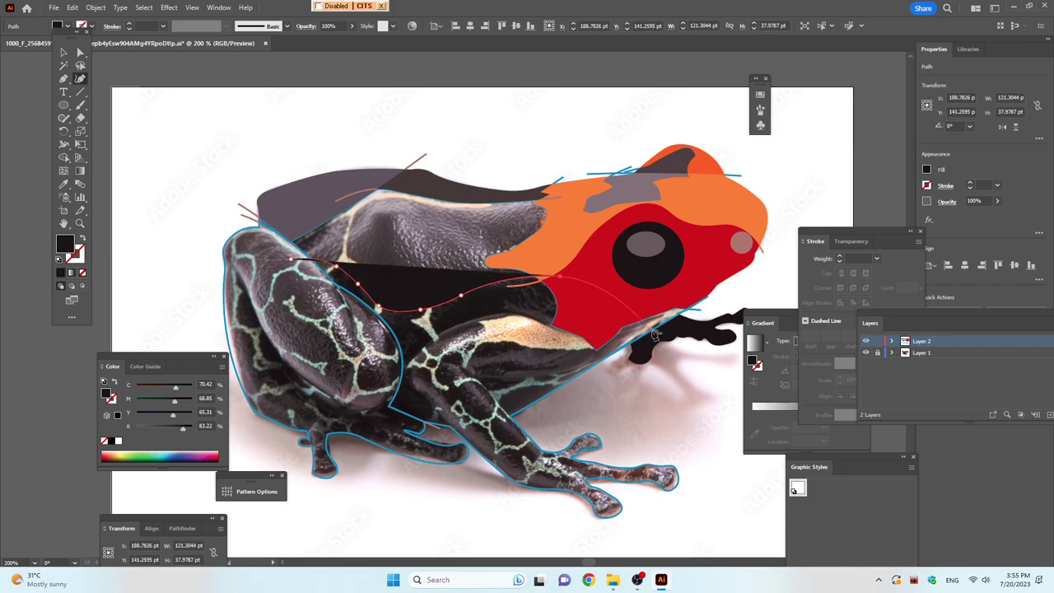
{"action": "left_click", "coordinate": [580, 327]}
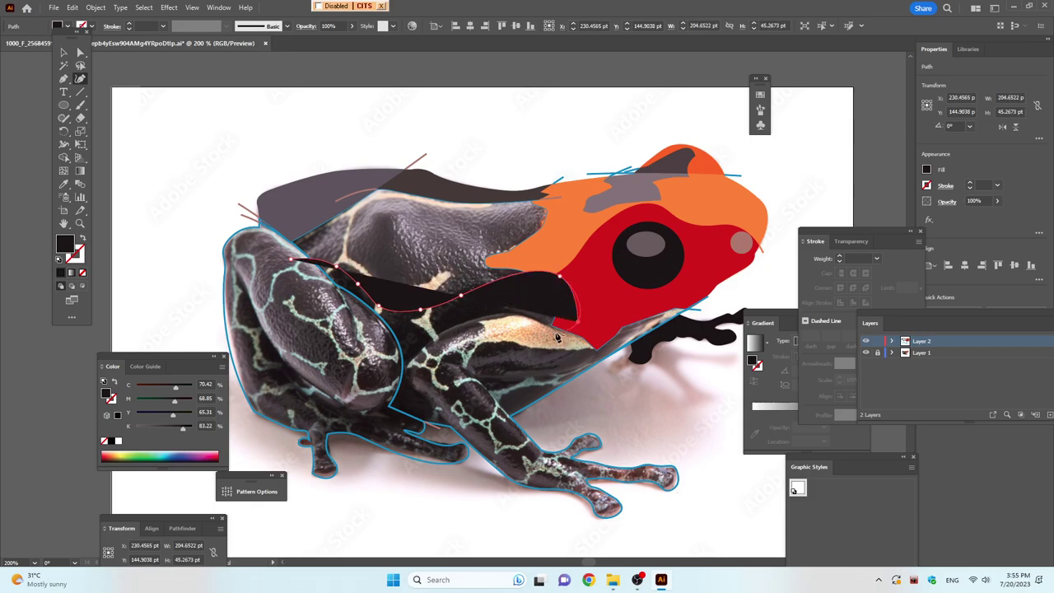
{"action": "left_click", "coordinate": [541, 321]}
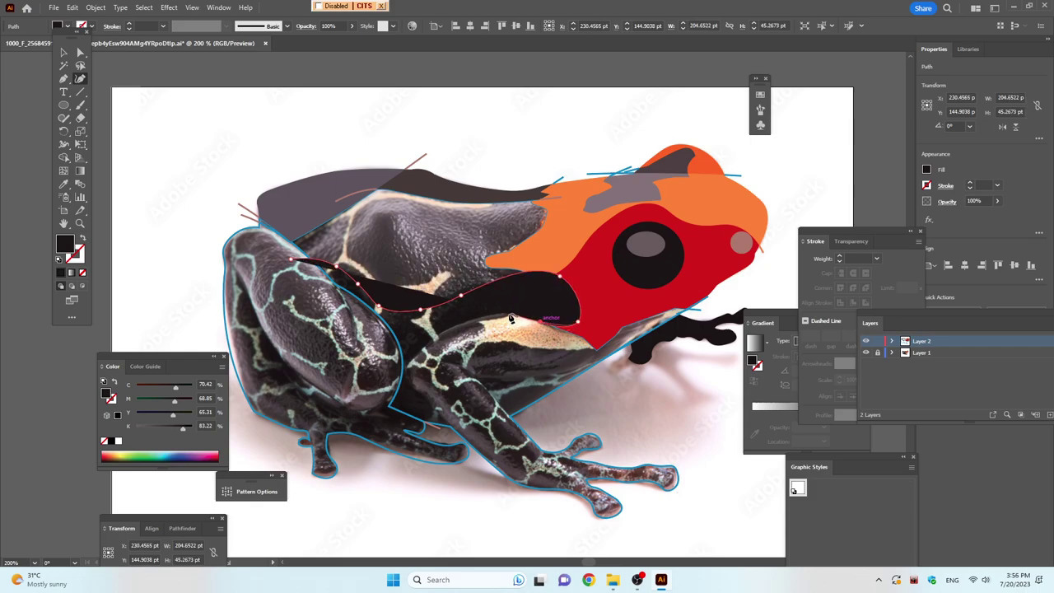
{"action": "left_click", "coordinate": [509, 314]}
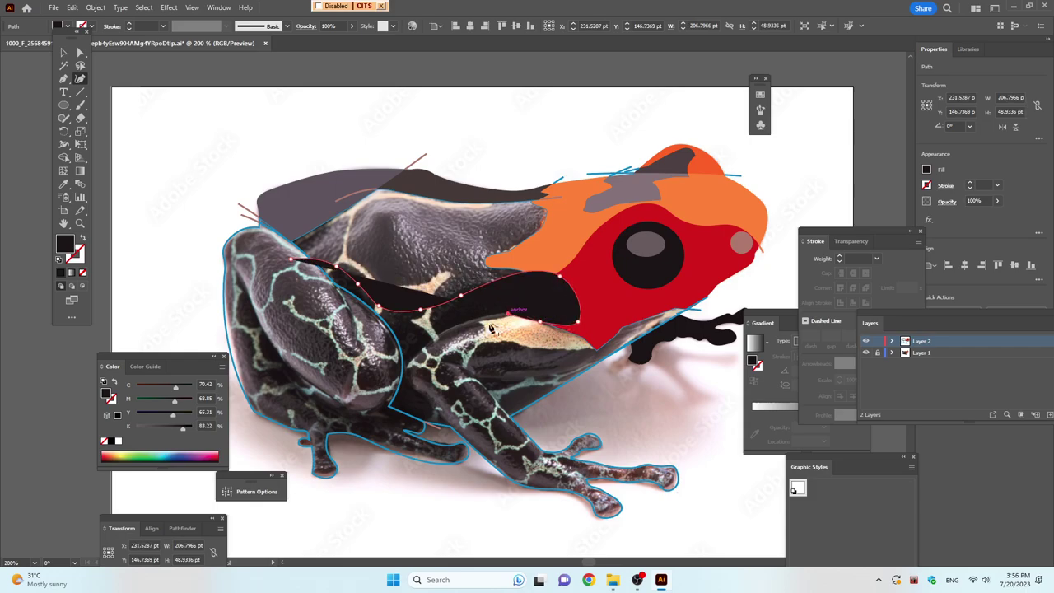
Carry the outline down over the front leg and close it at the start point
{"action": "left_click", "coordinate": [415, 367]}
{"action": "left_click", "coordinate": [409, 360]}
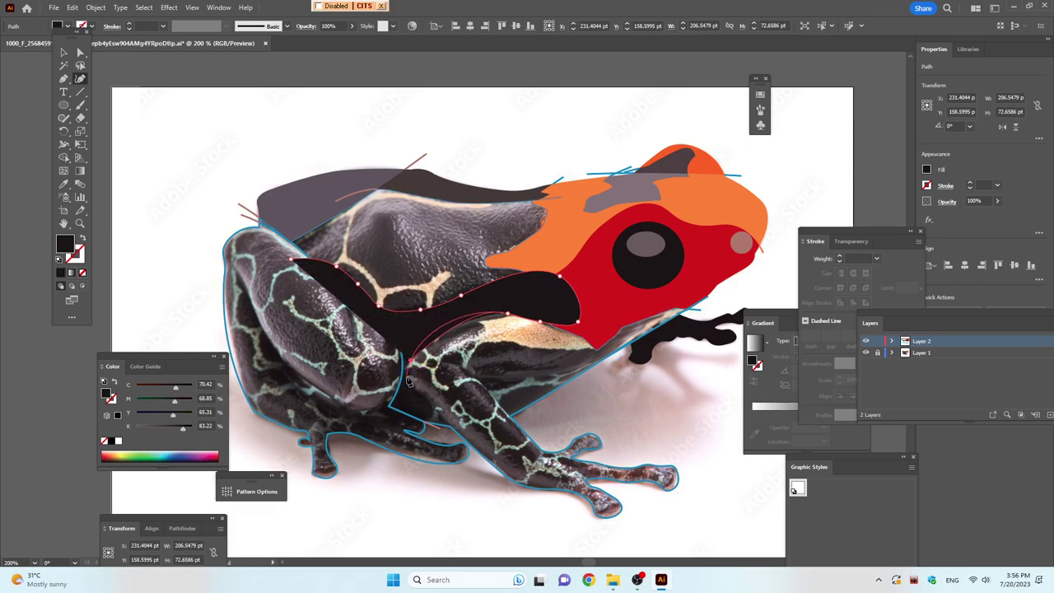
{"action": "left_click", "coordinate": [408, 375]}
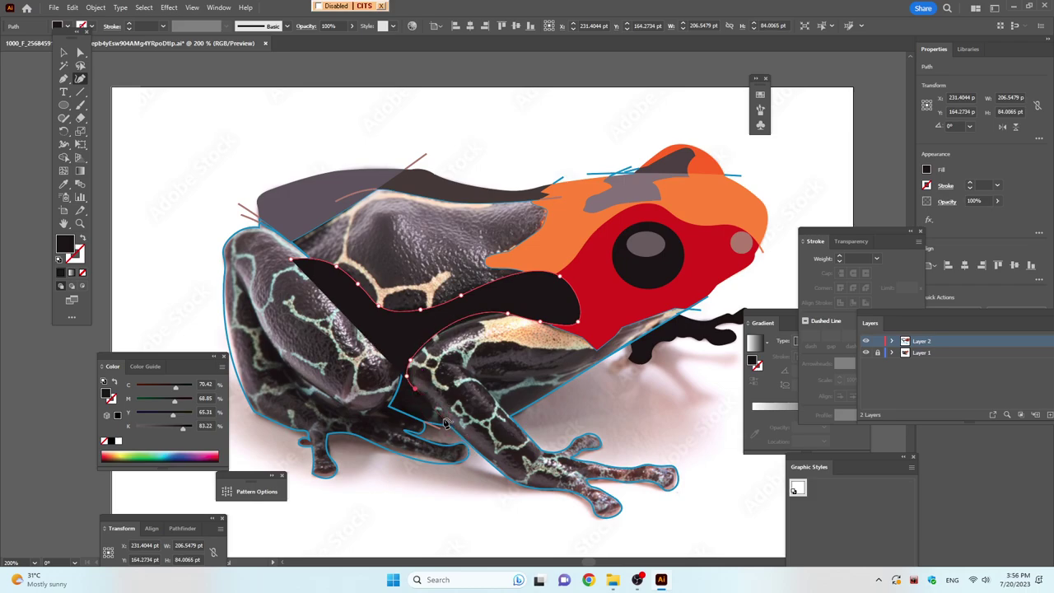
{"action": "left_click", "coordinate": [439, 414]}
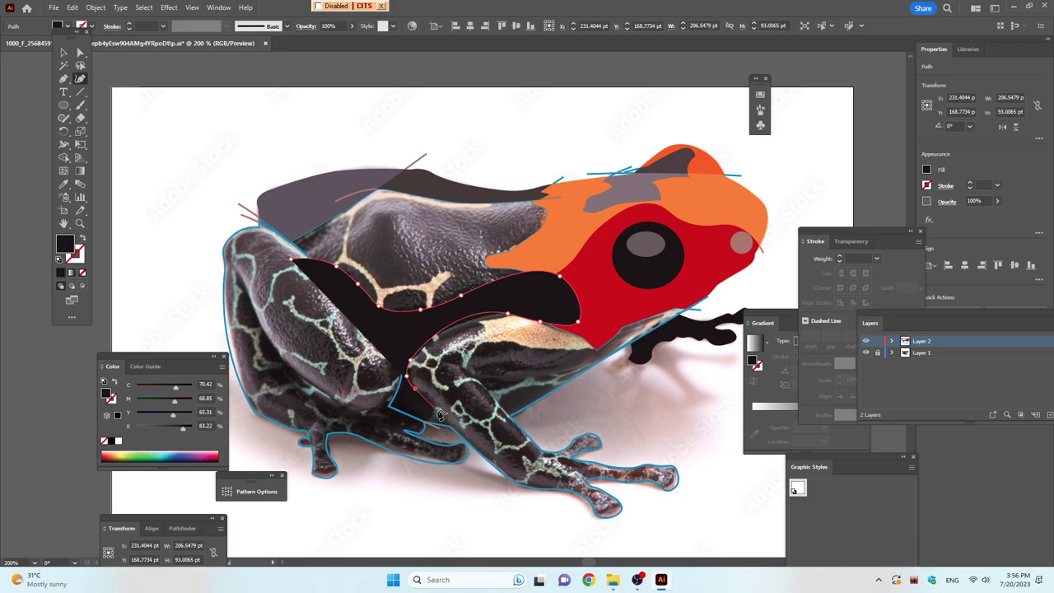
{"action": "left_click", "coordinate": [477, 484]}
{"action": "left_click", "coordinate": [394, 481]}
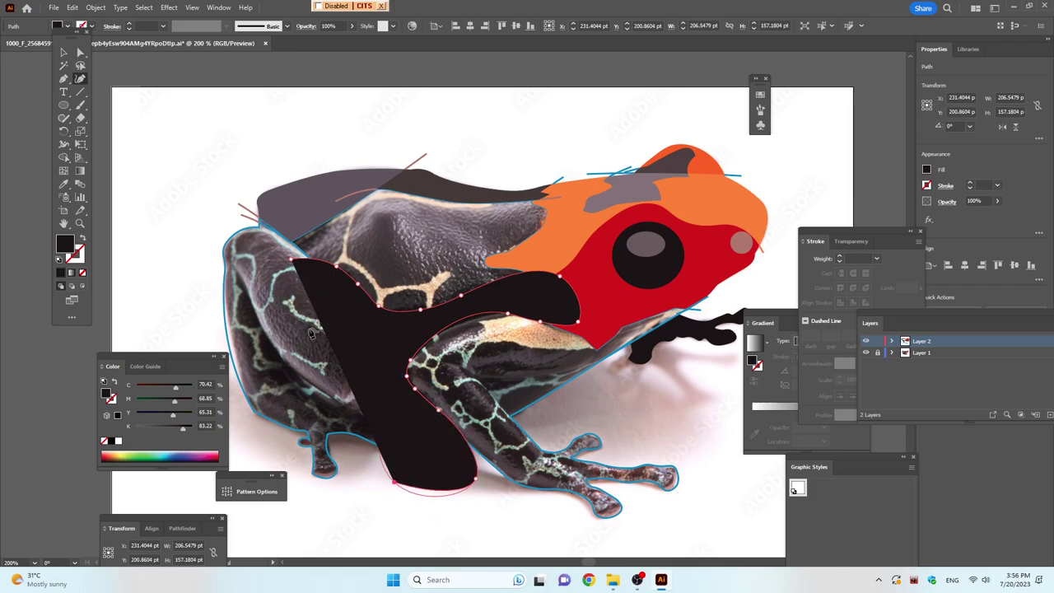
{"action": "left_click", "coordinate": [294, 264]}
Split the overlapping shapes with Shape Builder and delete the dark piece over the front leg
{"action": "left_click", "coordinate": [330, 244], "text": "ctrl+shift"}
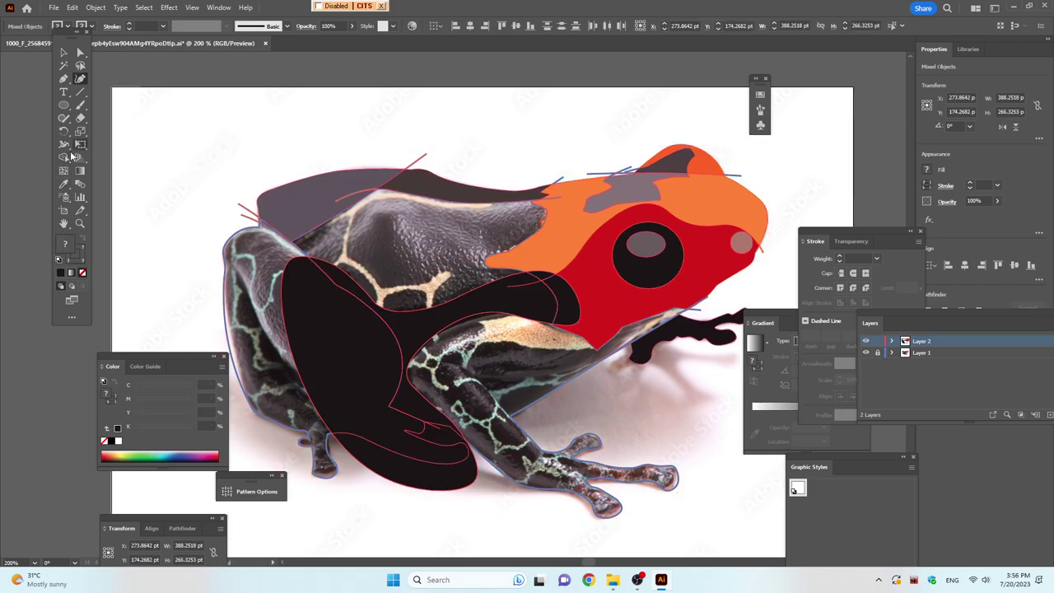
{"action": "left_click", "coordinate": [66, 157]}
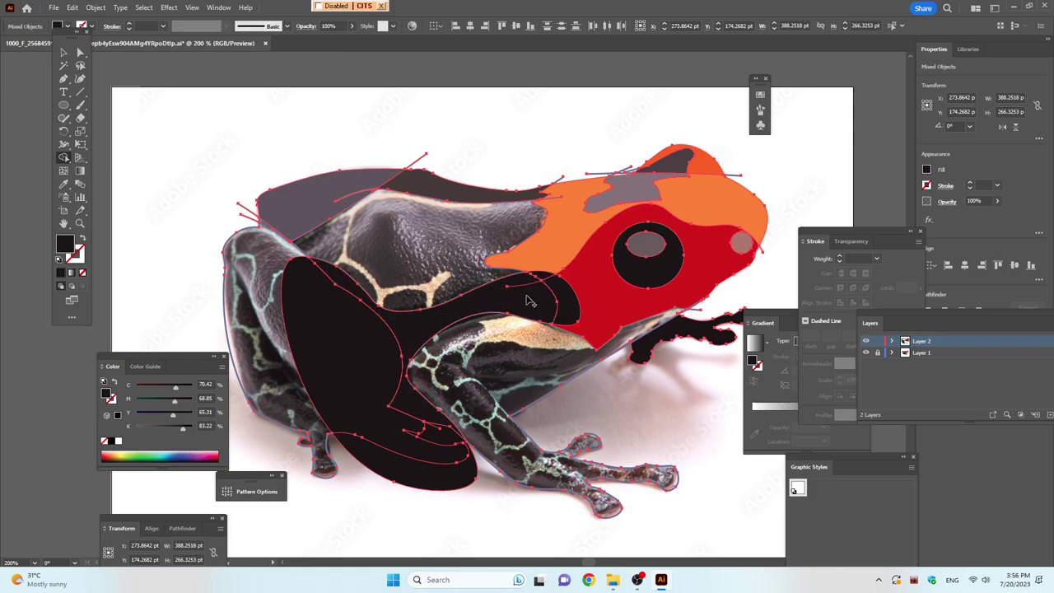
{"action": "left_click", "coordinate": [62, 54]}
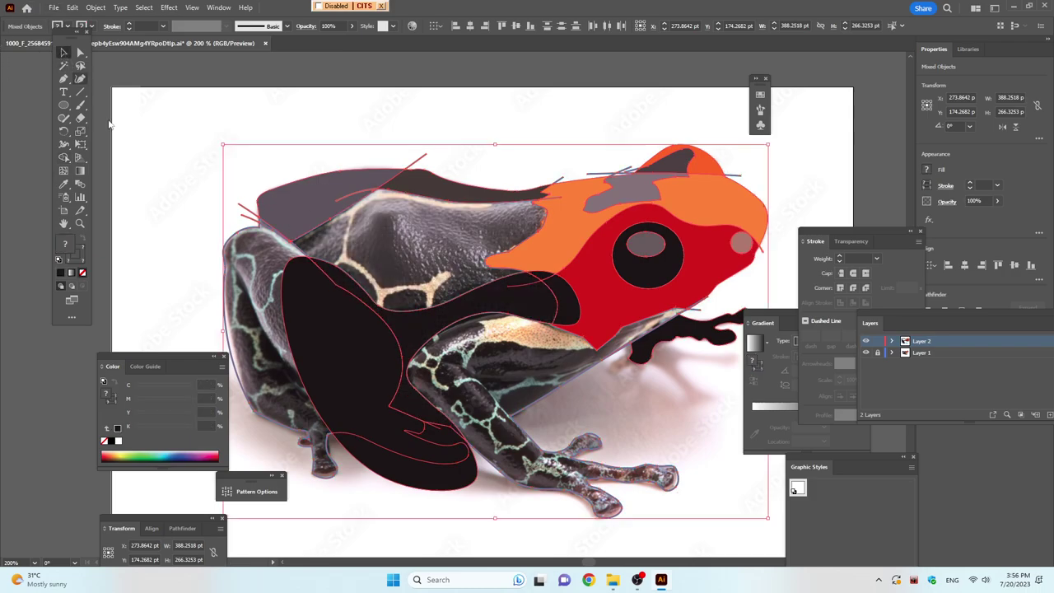
{"action": "left_click", "coordinate": [130, 157]}
{"action": "left_click", "coordinate": [339, 416]}
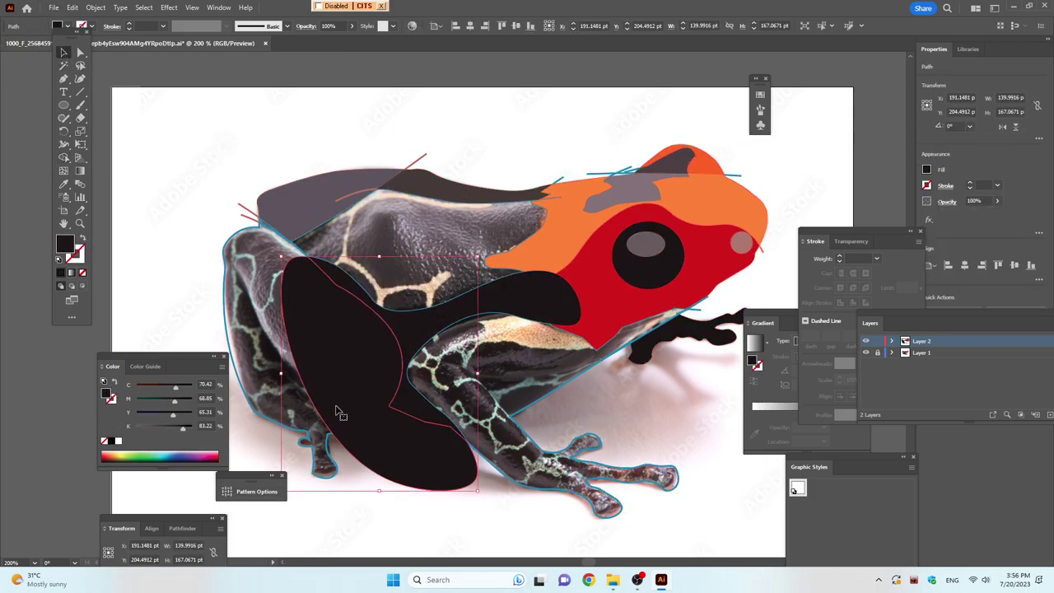
{"action": "key", "text": "Delete"}
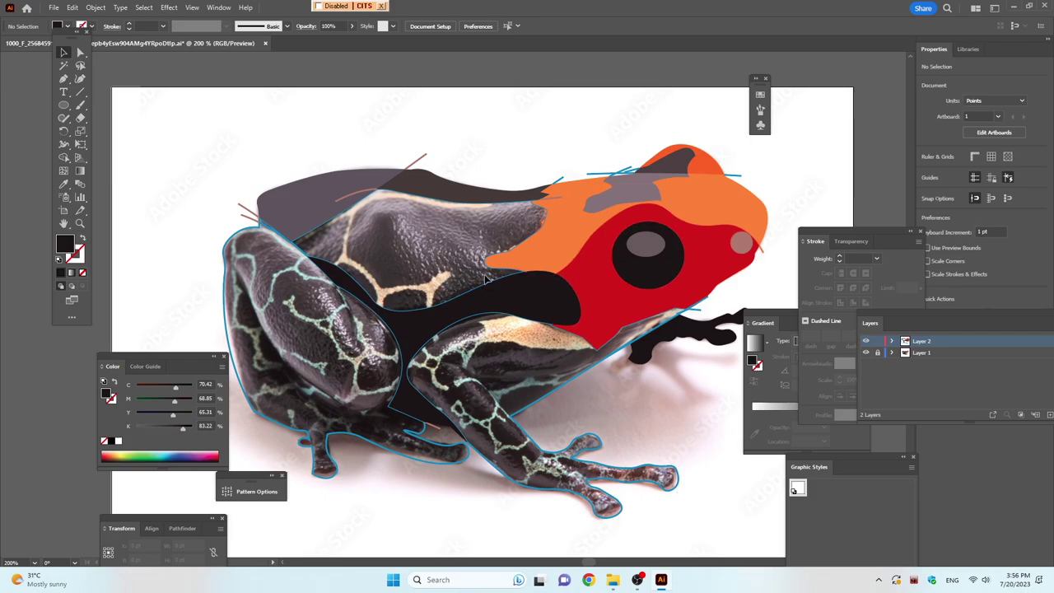
Build a new piece filling the upper-back gap from all the artwork
{"action": "key", "text": "ctrl+a"}
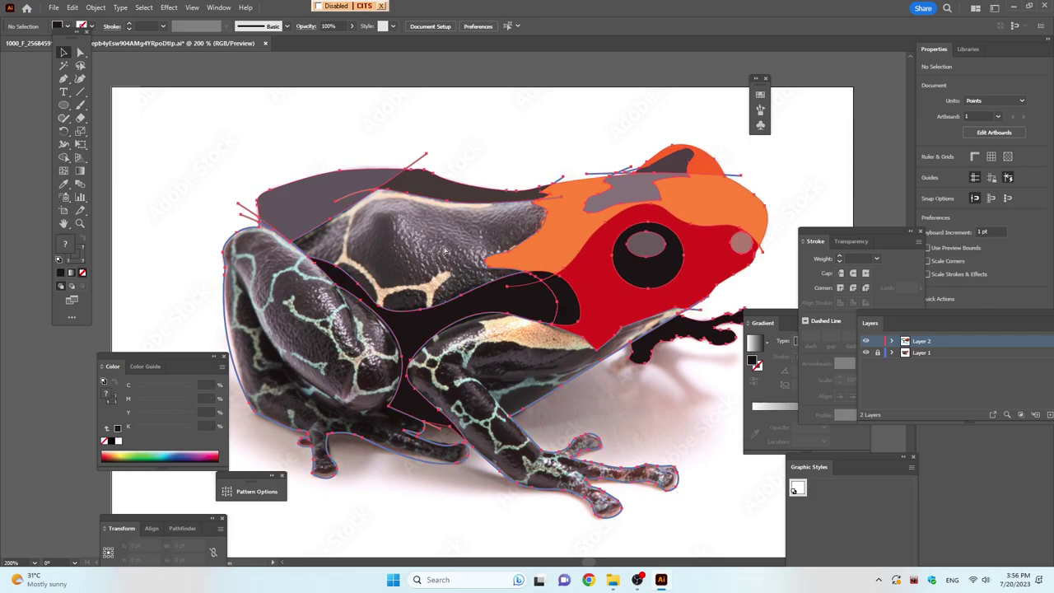
{"action": "left_click", "coordinate": [65, 158]}
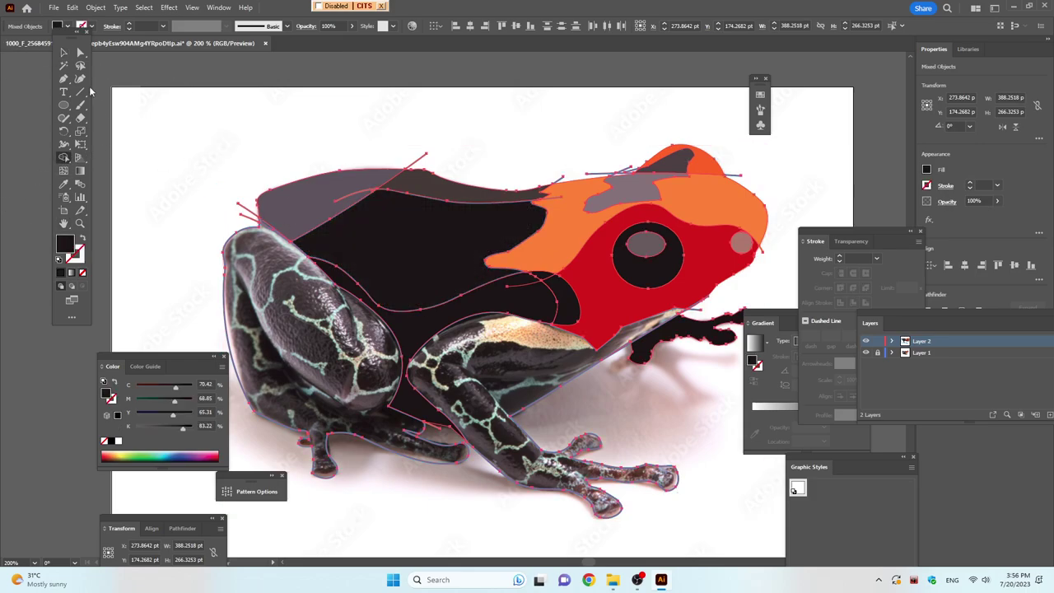
{"action": "left_click", "coordinate": [66, 53]}
Clear the upper-back piece's fill and resample it to the back's light grey-purple
{"action": "left_click", "coordinate": [460, 251]}
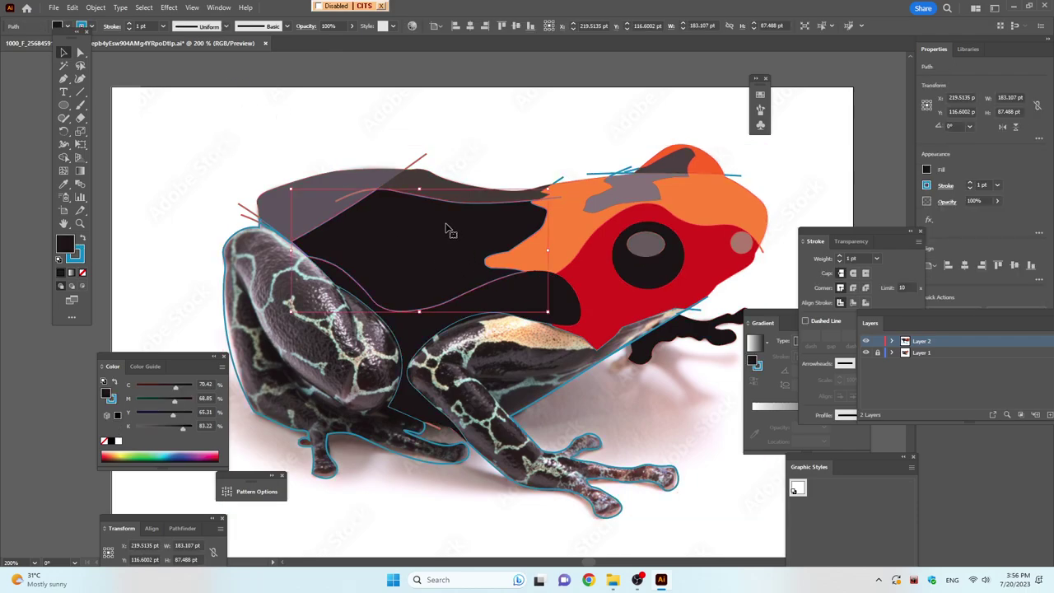
{"action": "key", "text": "slash"}
{"action": "key", "text": "i"}
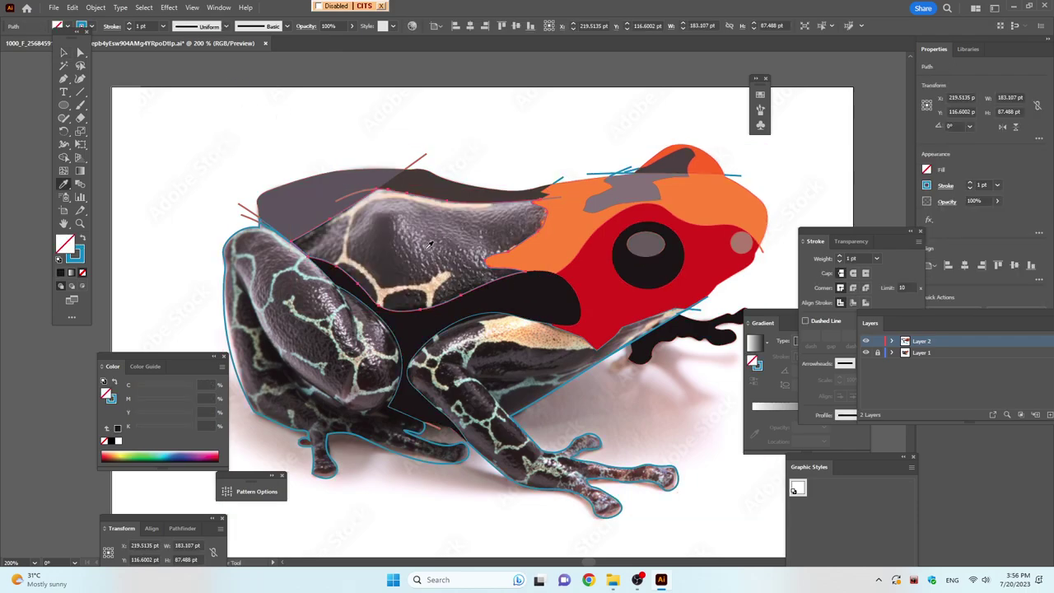
{"action": "left_click", "coordinate": [428, 243]}
{"action": "left_click", "coordinate": [451, 260]}
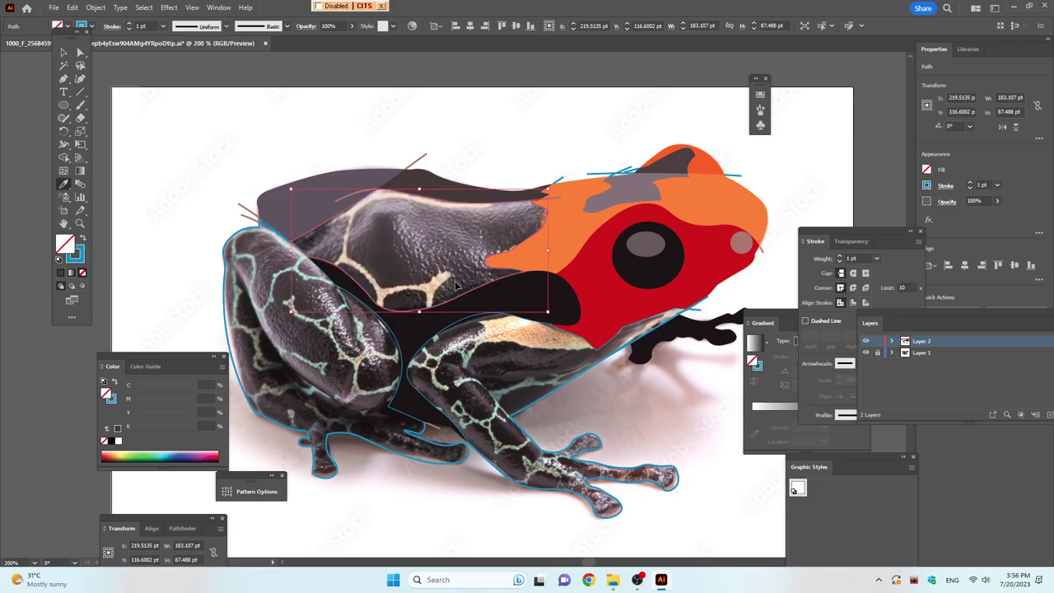
{"action": "left_click", "coordinate": [469, 273]}
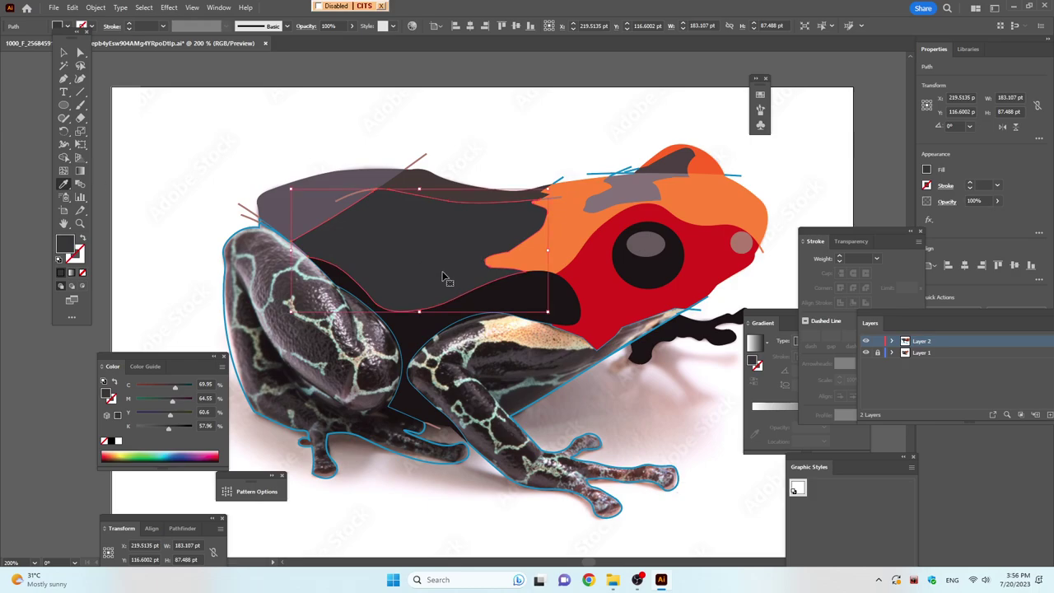
{"action": "left_click", "coordinate": [442, 278]}
{"action": "left_click", "coordinate": [482, 235]}
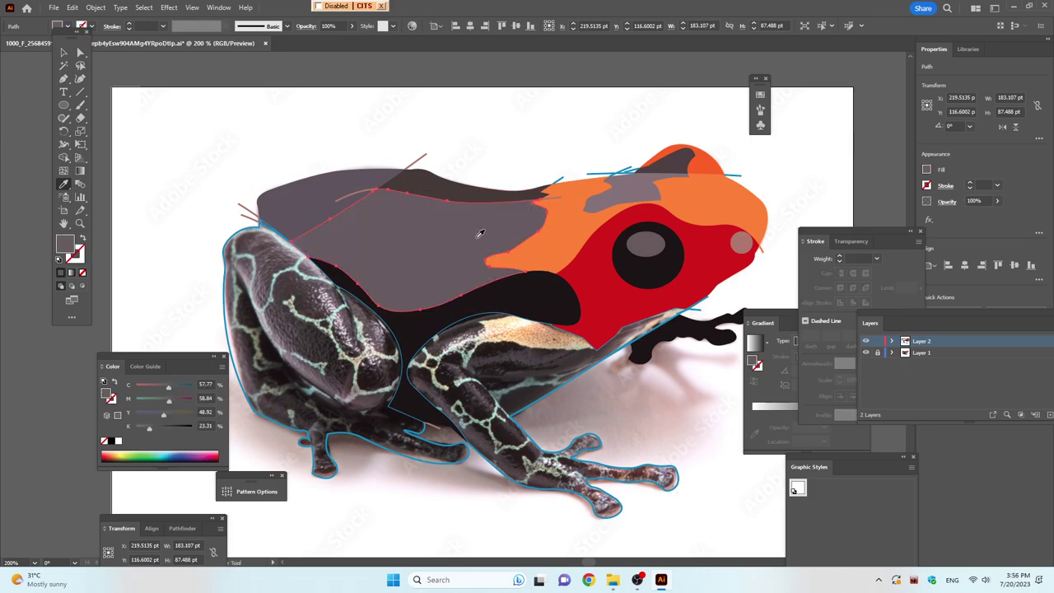
{"action": "left_click", "coordinate": [392, 261]}
{"action": "left_click", "coordinate": [394, 261]}
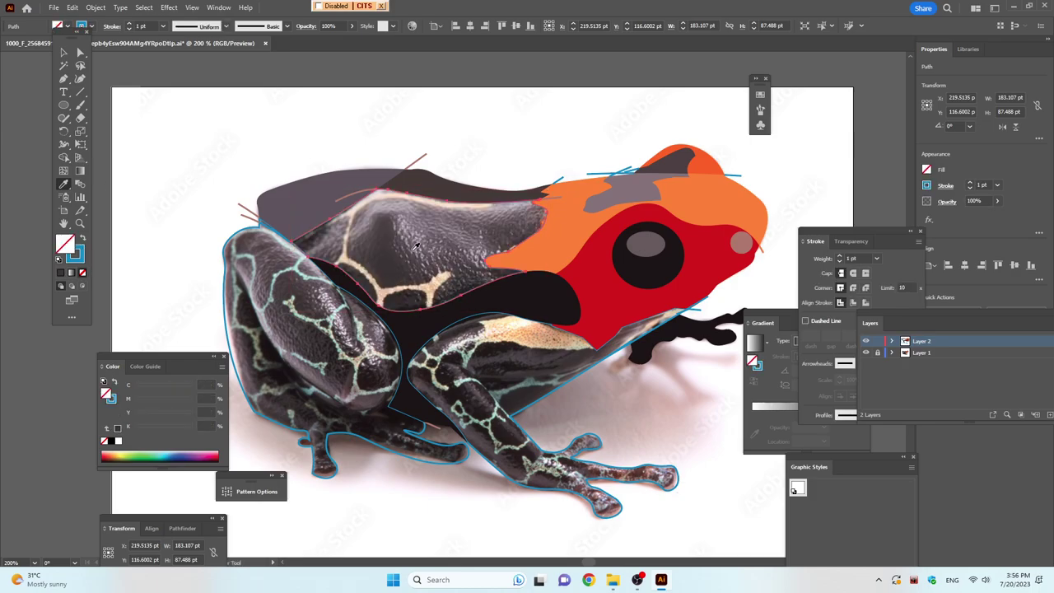
{"action": "left_click", "coordinate": [412, 248]}
{"action": "left_click", "coordinate": [408, 247]}
{"action": "left_click", "coordinate": [385, 247]}
{"action": "left_click", "coordinate": [392, 261]}
{"action": "left_click", "coordinate": [473, 245]}
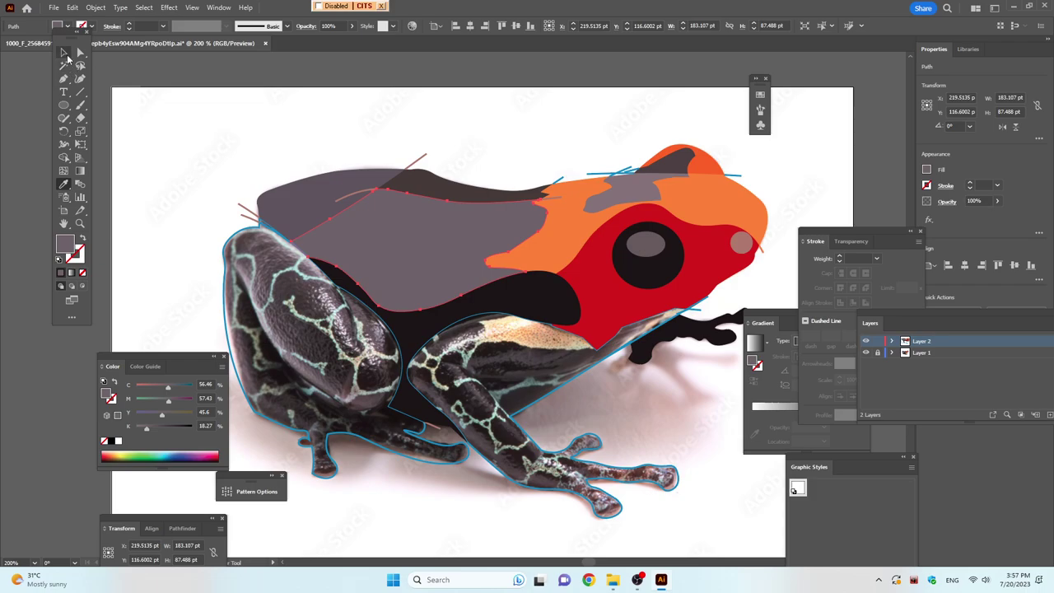
{"action": "left_click", "coordinate": [64, 52]}
{"action": "left_click", "coordinate": [182, 144]}
{"action": "scroll", "coordinate": [293, 347], "scroll_direction": "down", "scroll_amount": 2}
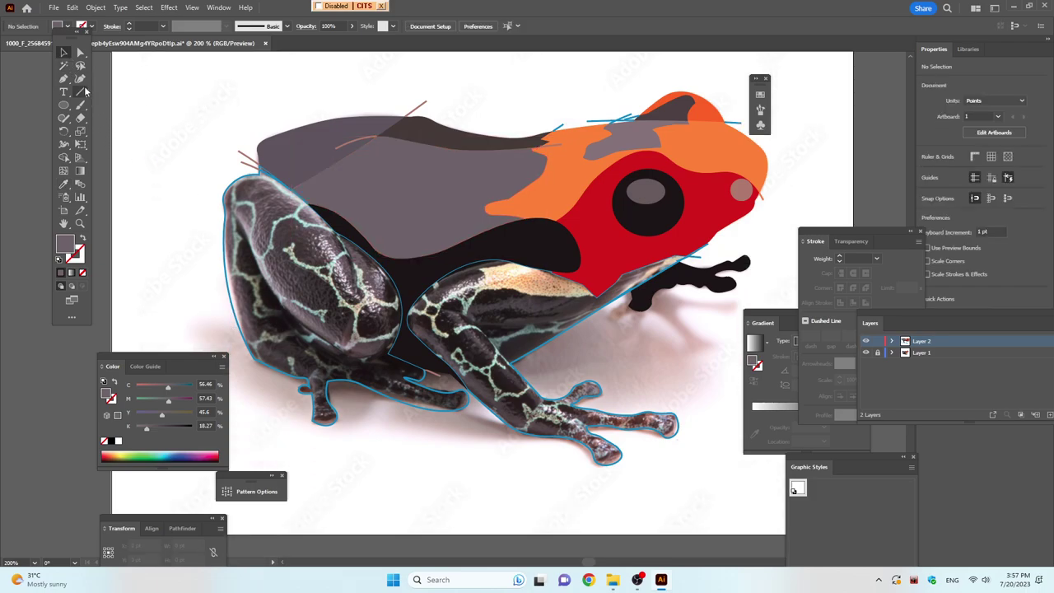
Trace a new unfilled outline down the edge of the hind leg with the Curvature tool
{"action": "left_click", "coordinate": [80, 78]}
{"action": "left_click", "coordinate": [211, 157]}
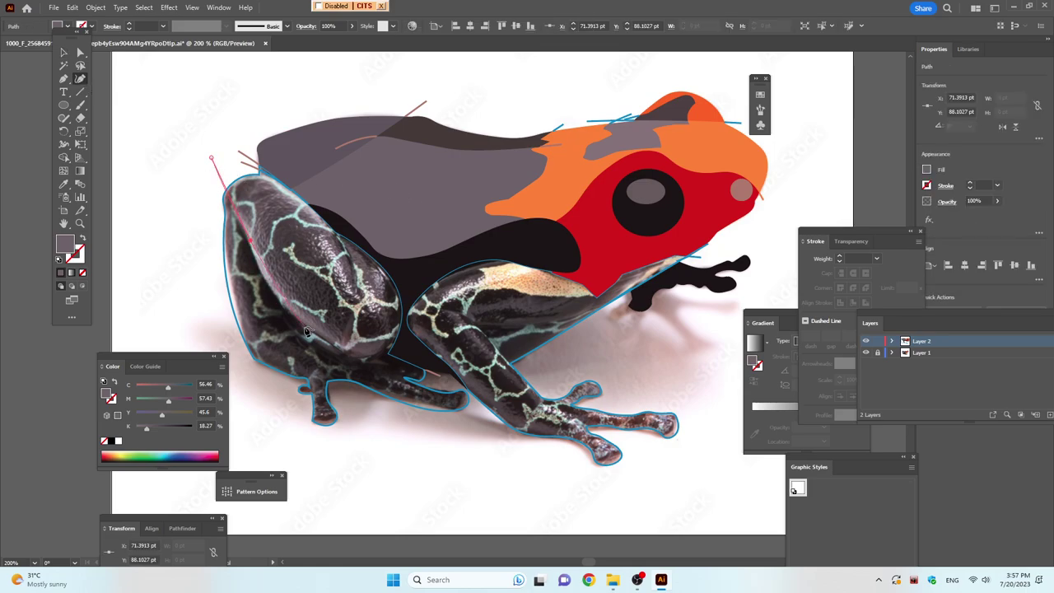
{"action": "left_click", "coordinate": [257, 254]}
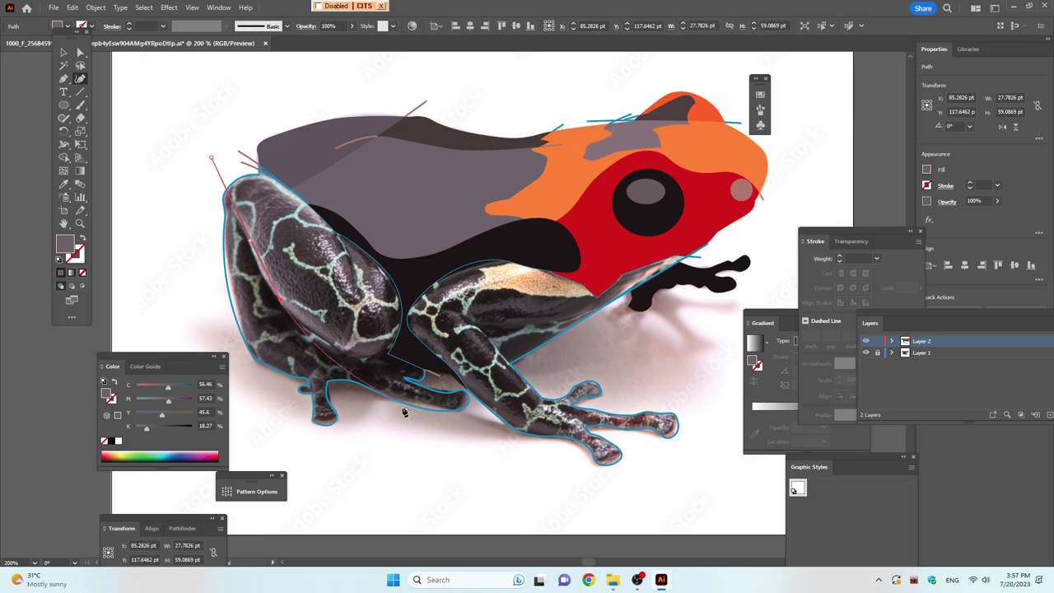
{"action": "left_click", "coordinate": [358, 357]}
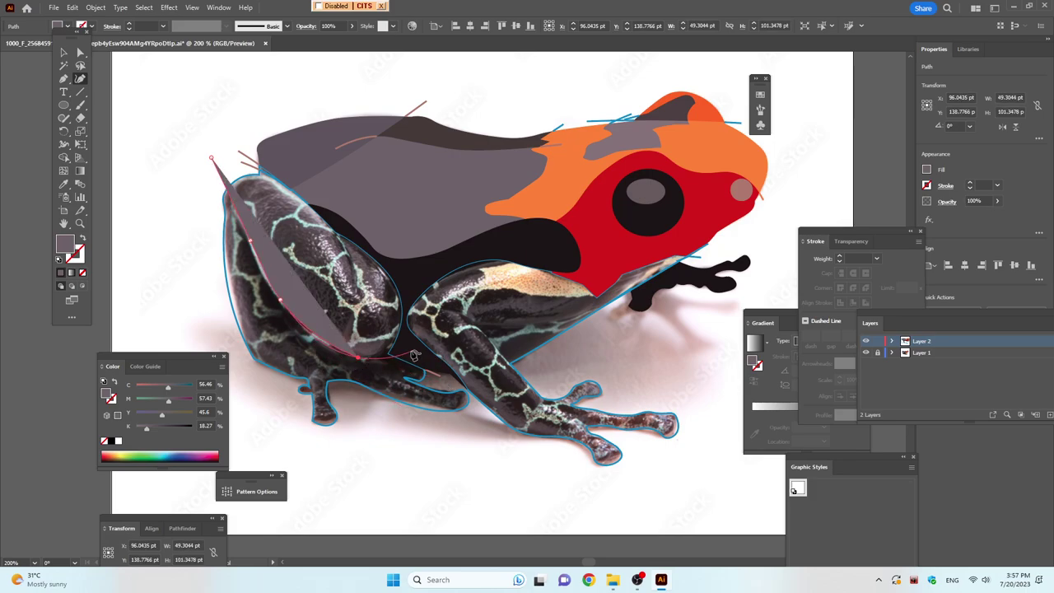
{"action": "left_click", "coordinate": [402, 347]}
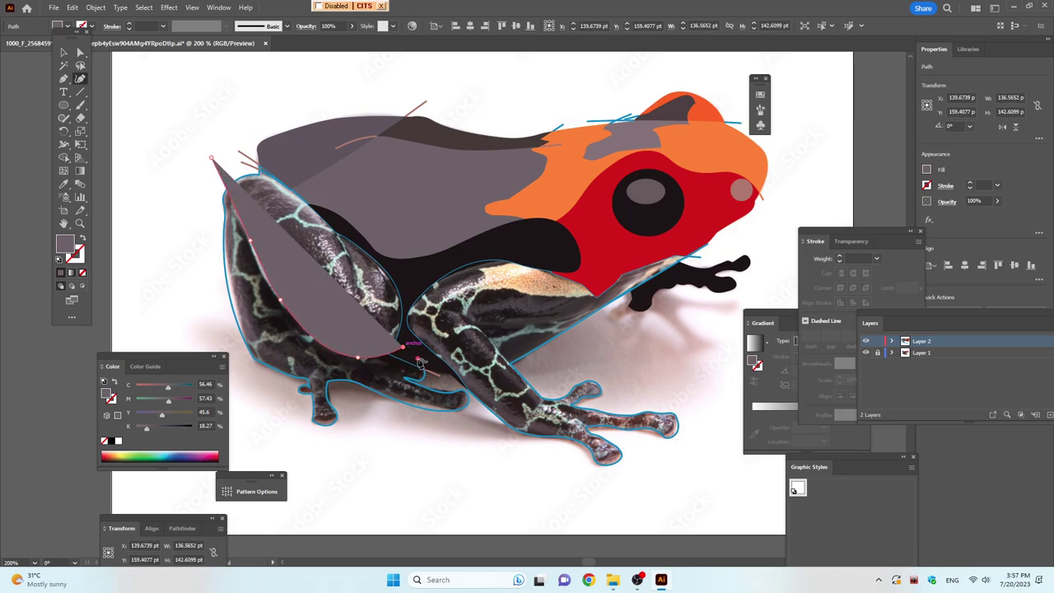
{"action": "left_click", "coordinate": [418, 357]}
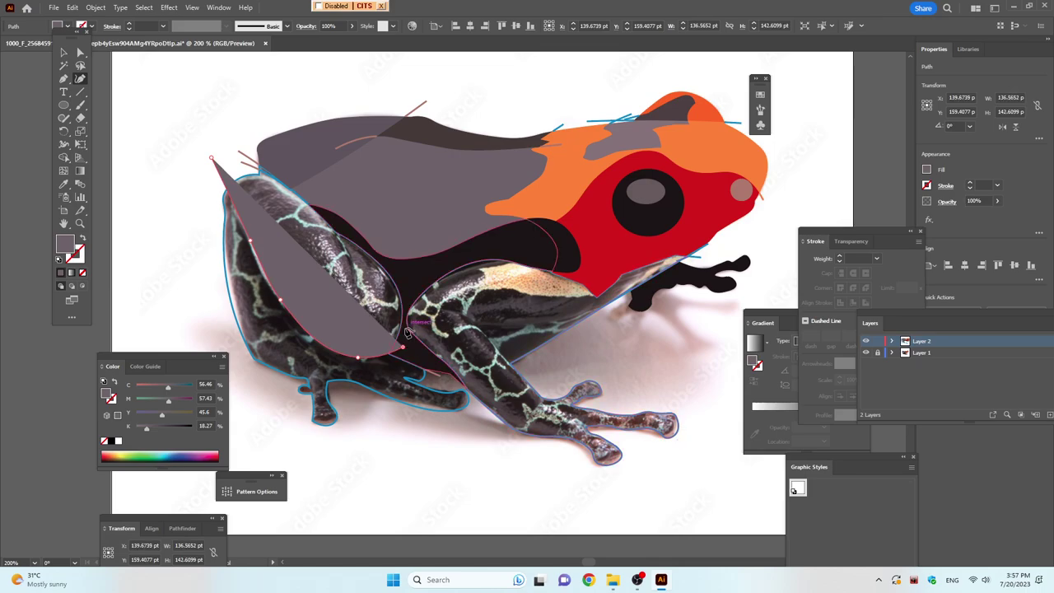
{"action": "key", "text": "slash"}
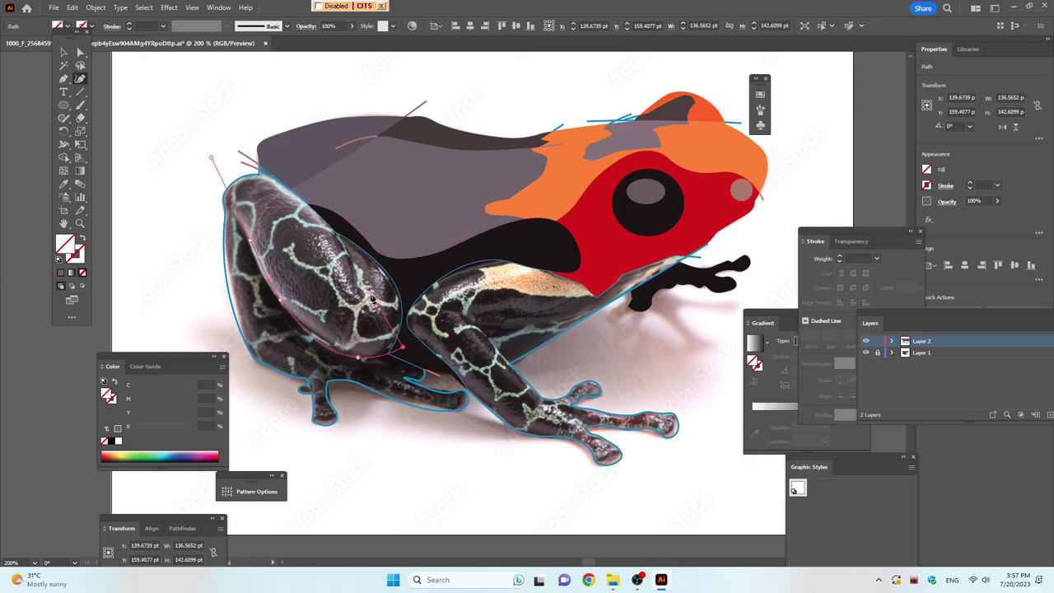
Split all the artwork along the new outline with Shape Builder, then deselect
{"action": "key", "text": "ctrl"}
{"action": "key", "text": "ctrl+a"}
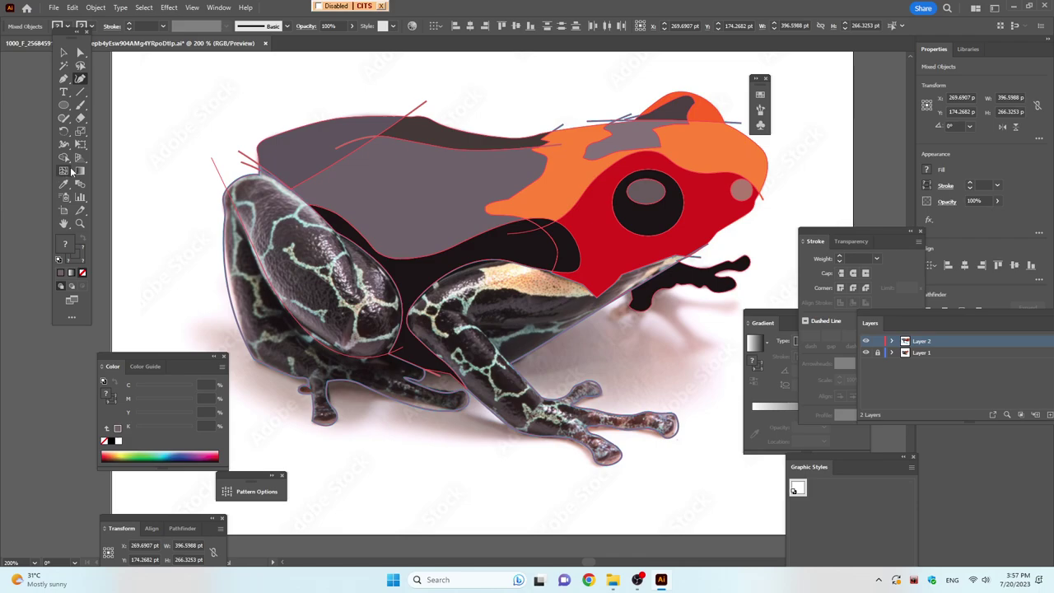
{"action": "left_click", "coordinate": [65, 159]}
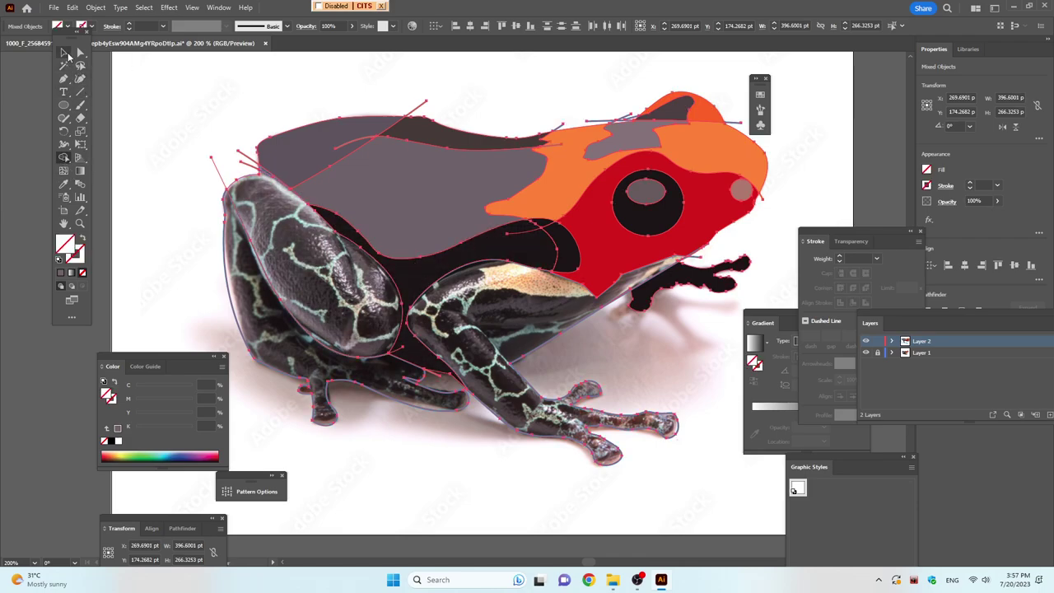
{"action": "left_click", "coordinate": [65, 53]}
{"action": "left_click", "coordinate": [174, 139]}
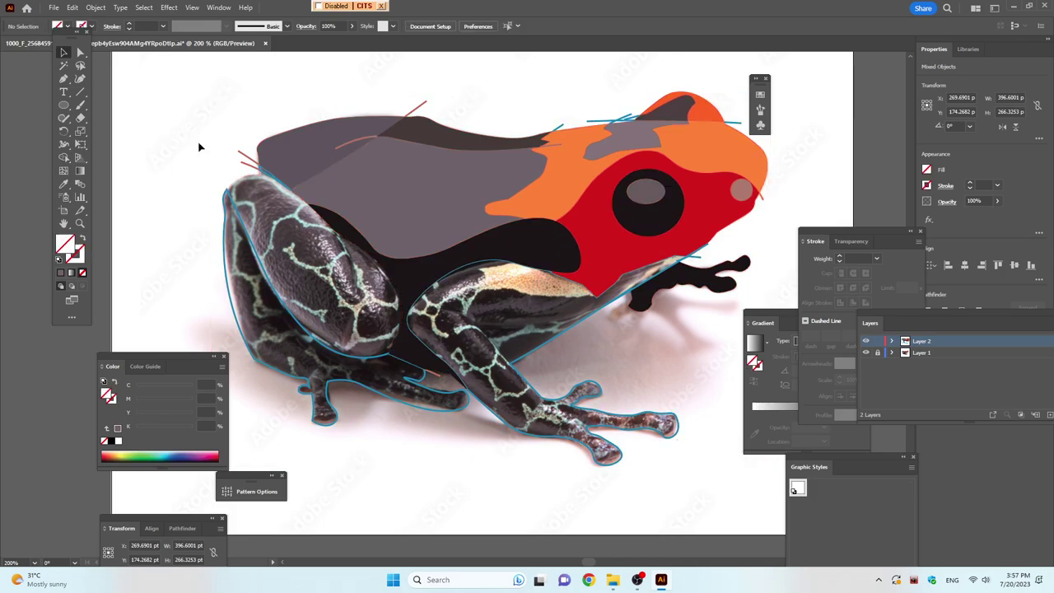
Fill the large left leg shape with a dark grey sampled from the photo
{"action": "left_click", "coordinate": [249, 178]}
{"action": "key", "text": "i"}
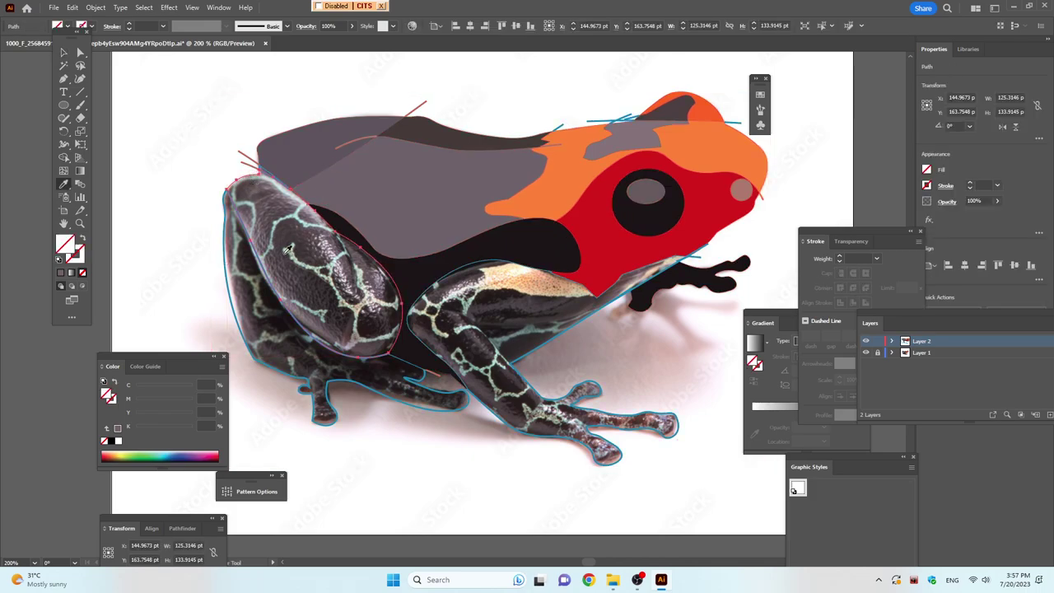
{"action": "left_click", "coordinate": [293, 247]}
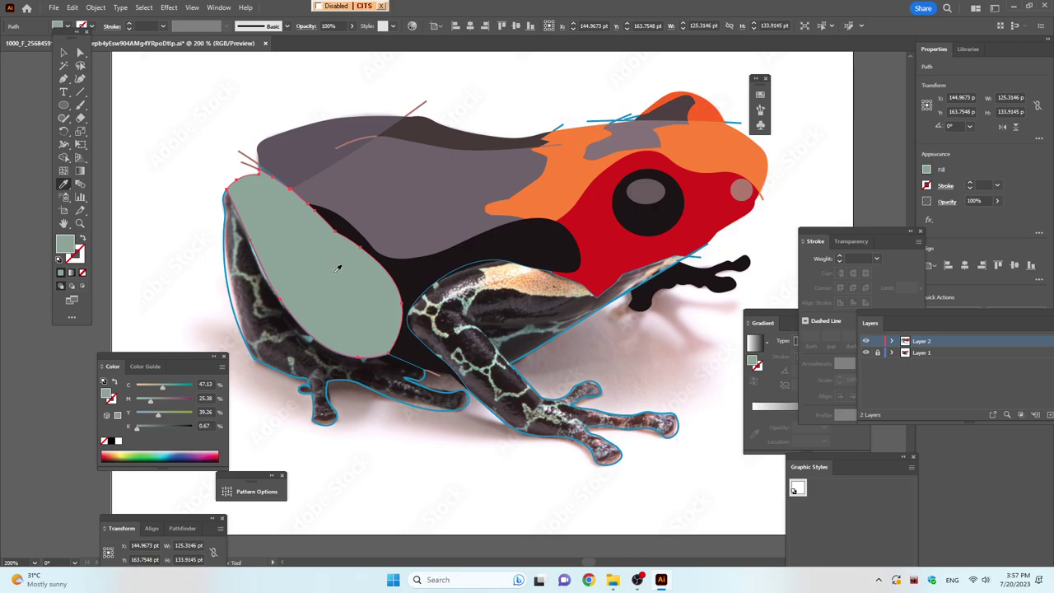
{"action": "key", "text": "ctrl+z"}
{"action": "left_click", "coordinate": [317, 248]}
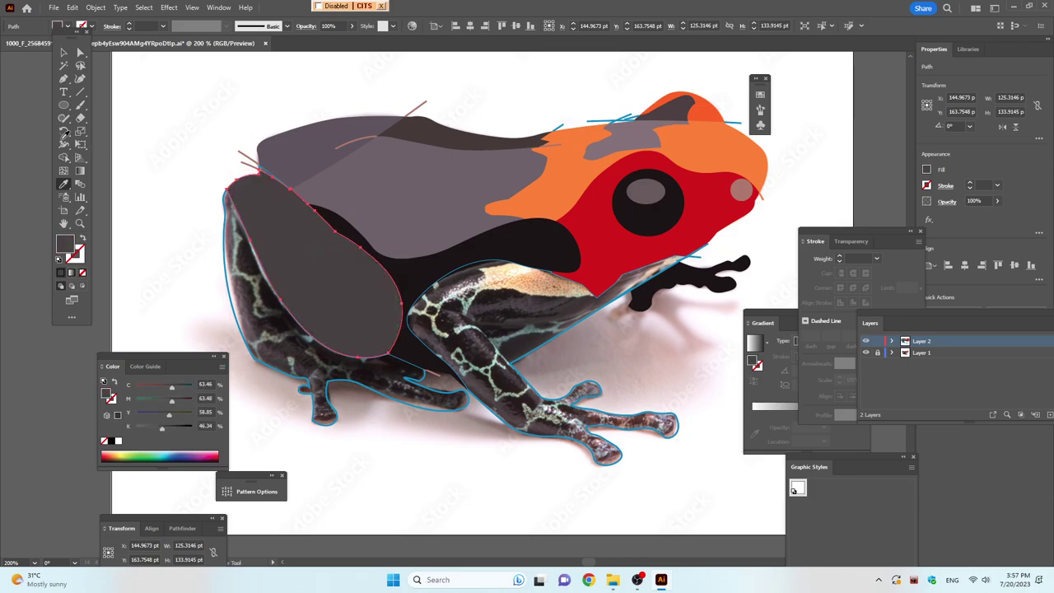
{"action": "left_click", "coordinate": [63, 52]}
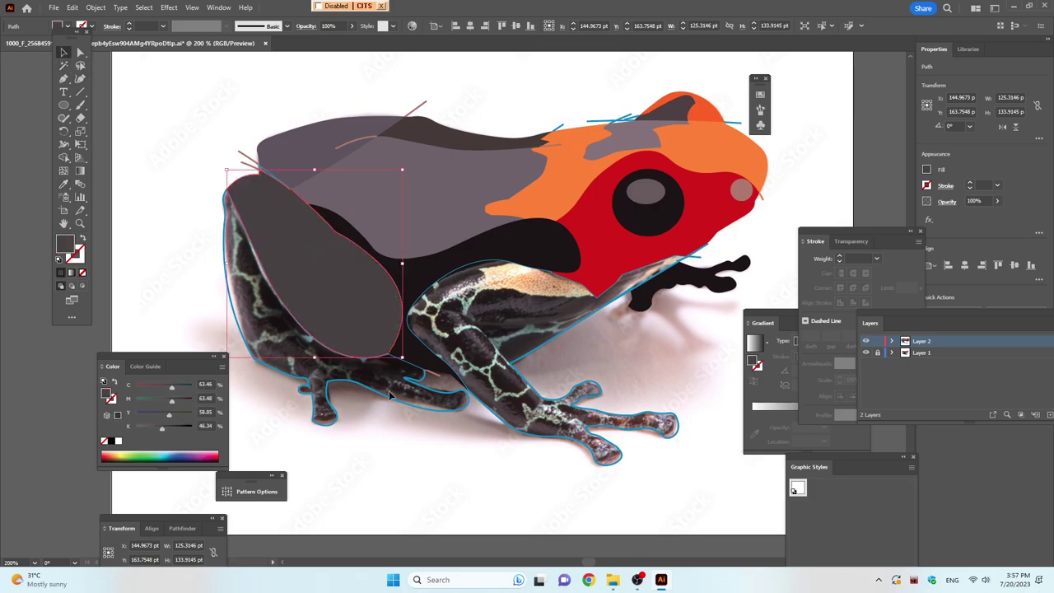
{"action": "left_click", "coordinate": [402, 425]}
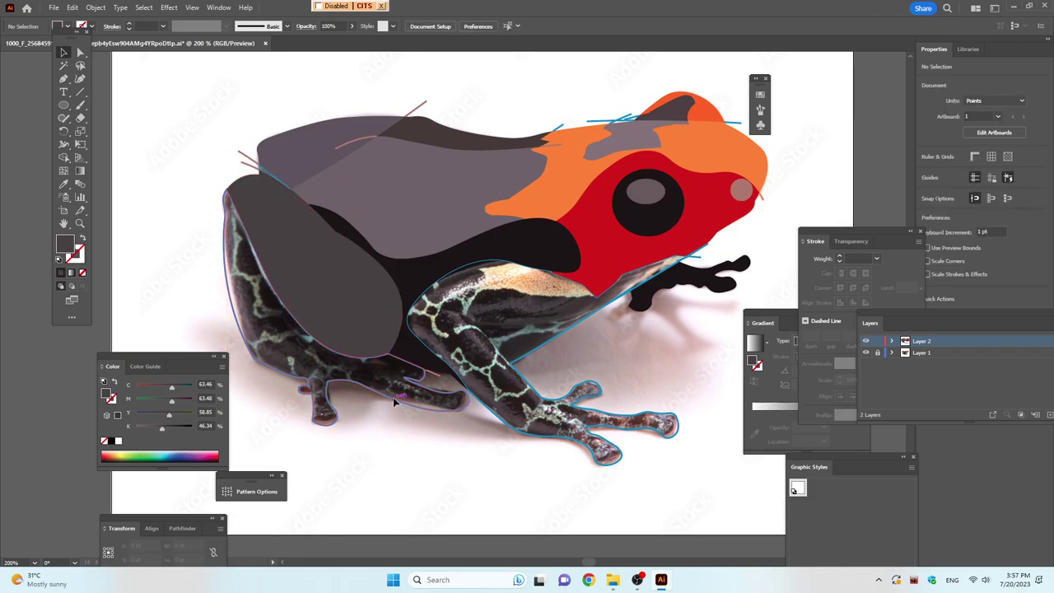
Fill the lower body and hind-foot shape with near-black
{"action": "left_click", "coordinate": [394, 399]}
{"action": "key", "text": "i"}
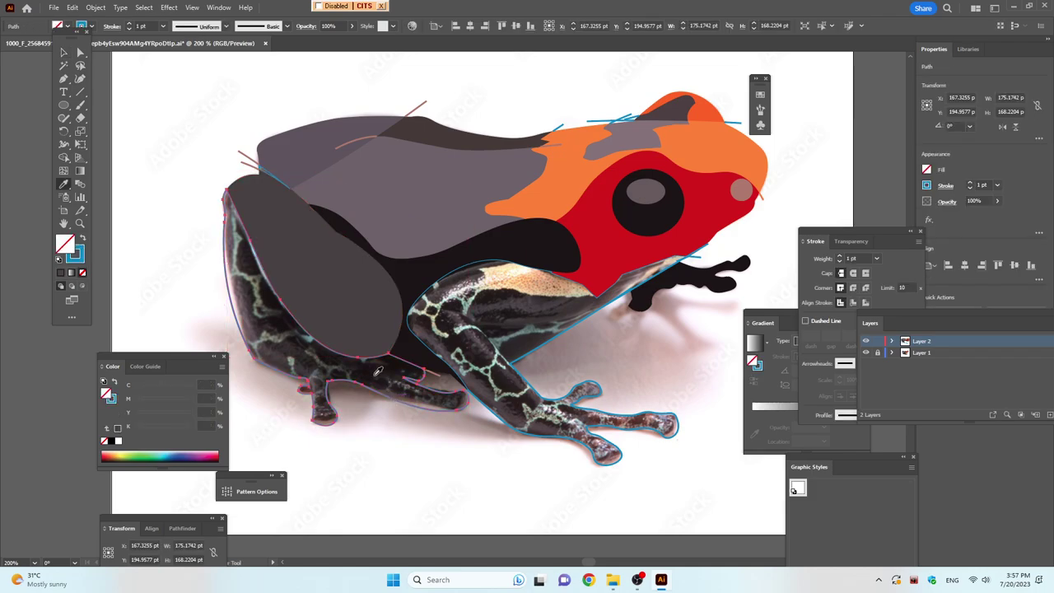
{"action": "left_click", "coordinate": [378, 371]}
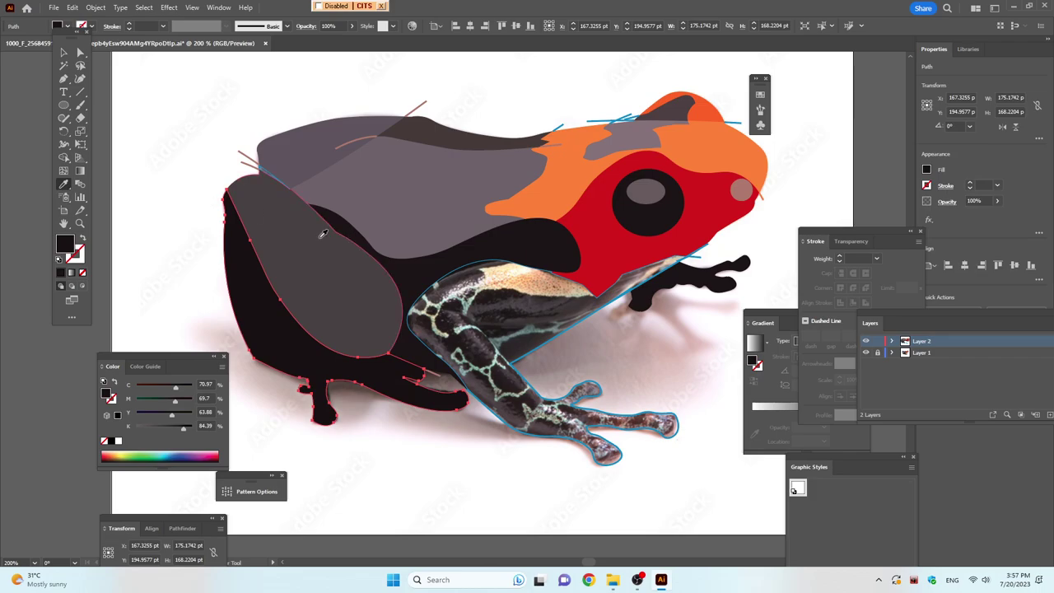
{"action": "left_click", "coordinate": [65, 53]}
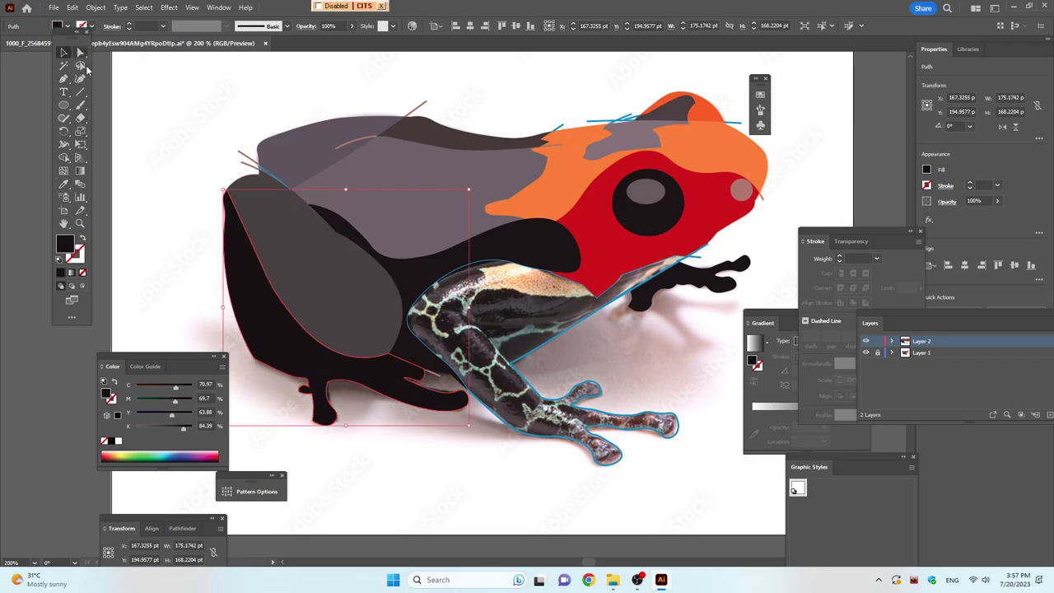
{"action": "left_click", "coordinate": [597, 367]}
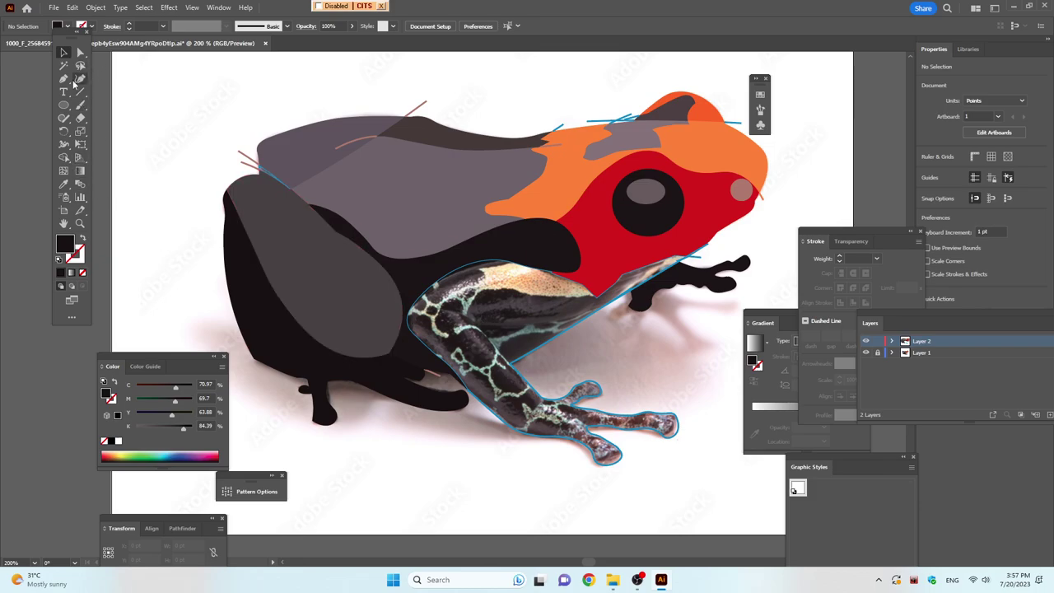
Draw a small triangular Pen path in the gap under the front leg
{"action": "left_click", "coordinate": [81, 80]}
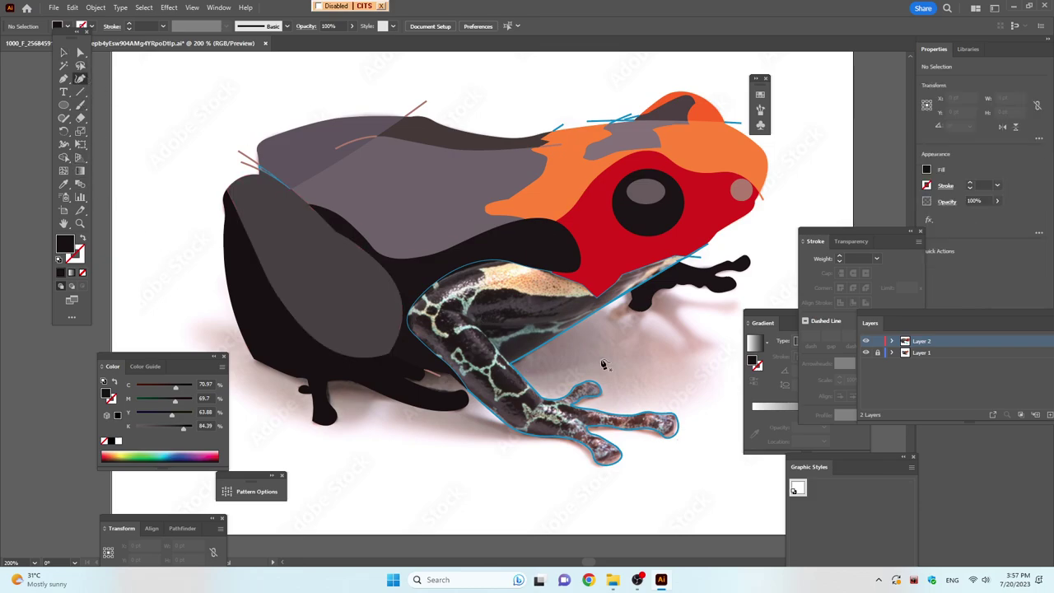
{"action": "left_click", "coordinate": [522, 375]}
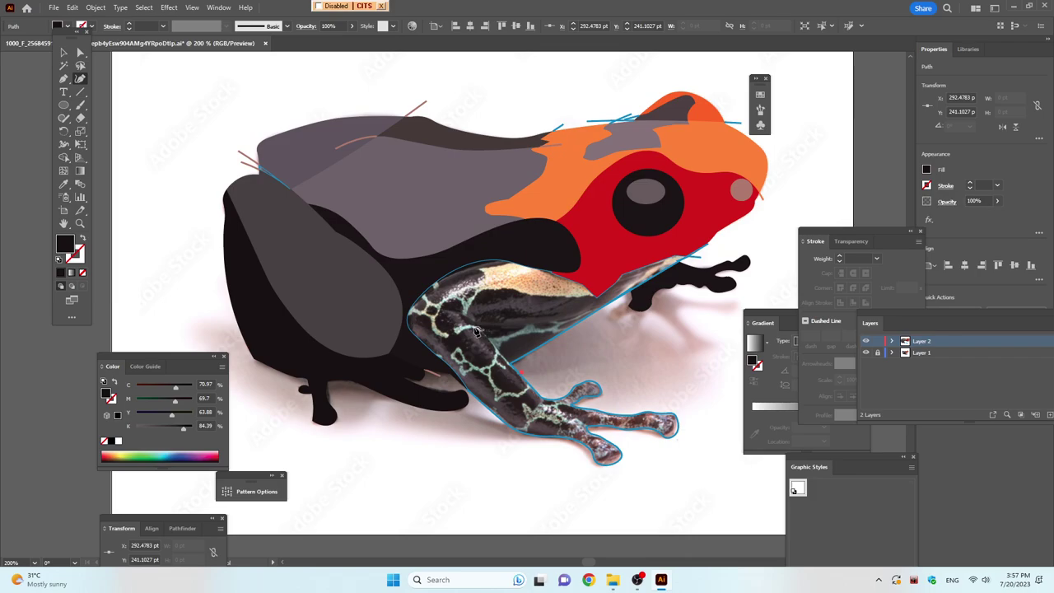
{"action": "left_click", "coordinate": [510, 327]}
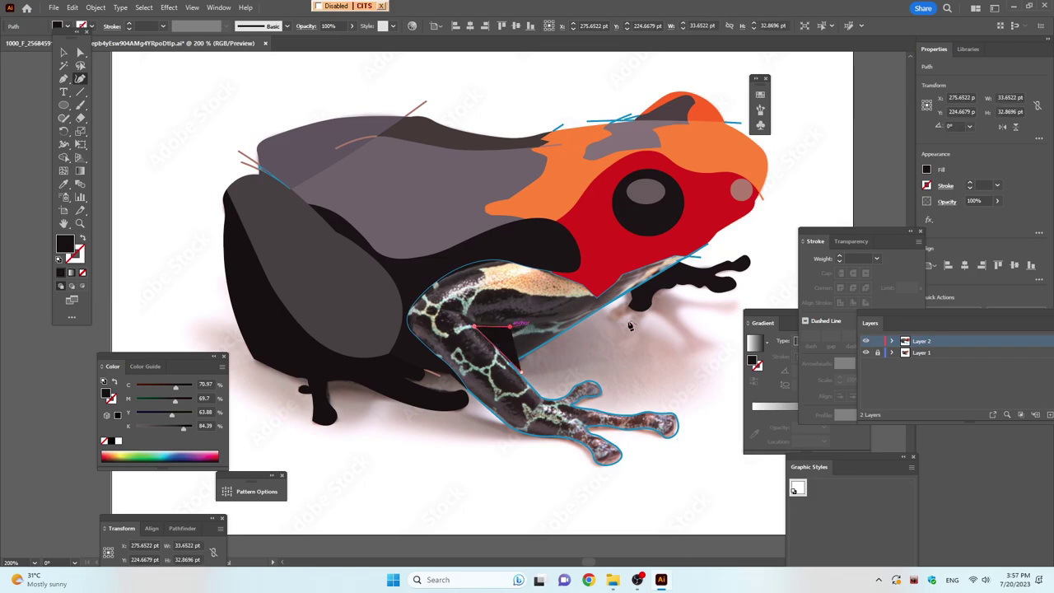
{"action": "left_click", "coordinate": [617, 312]}
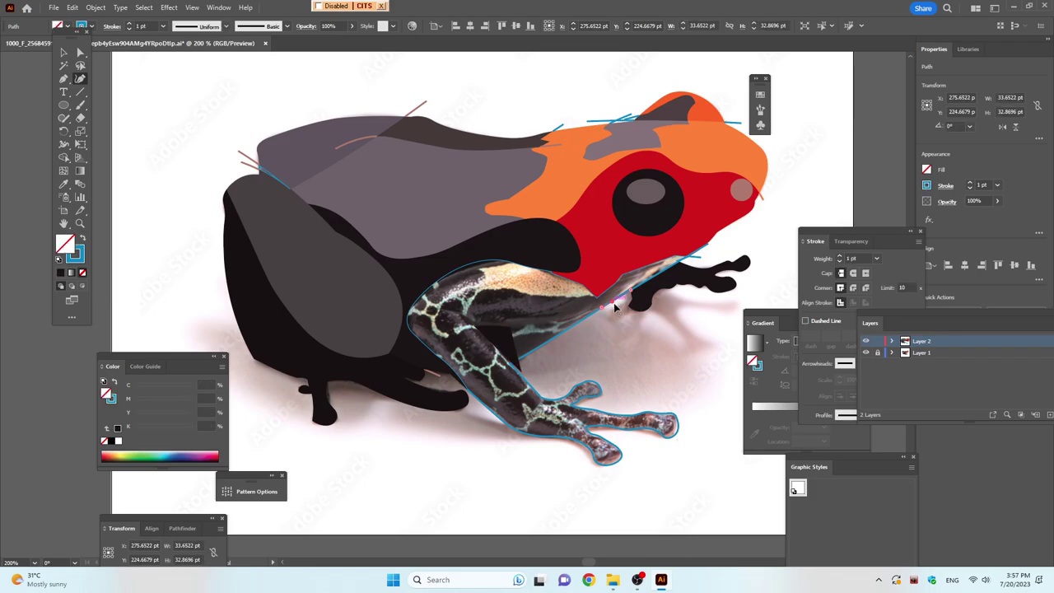
{"action": "key", "text": "ctrl+z"}
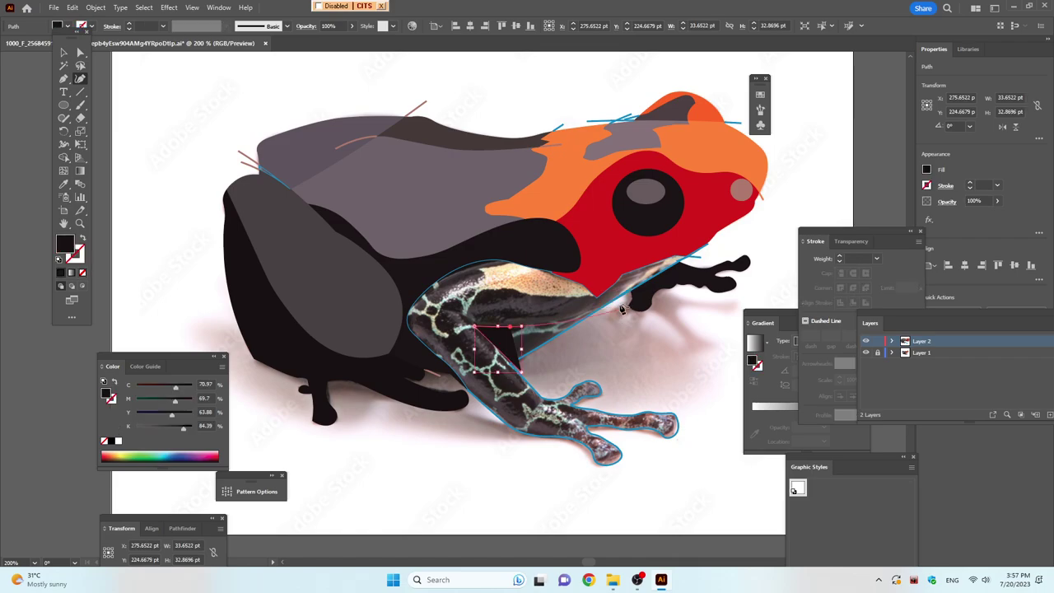
{"action": "left_click", "coordinate": [611, 305]}
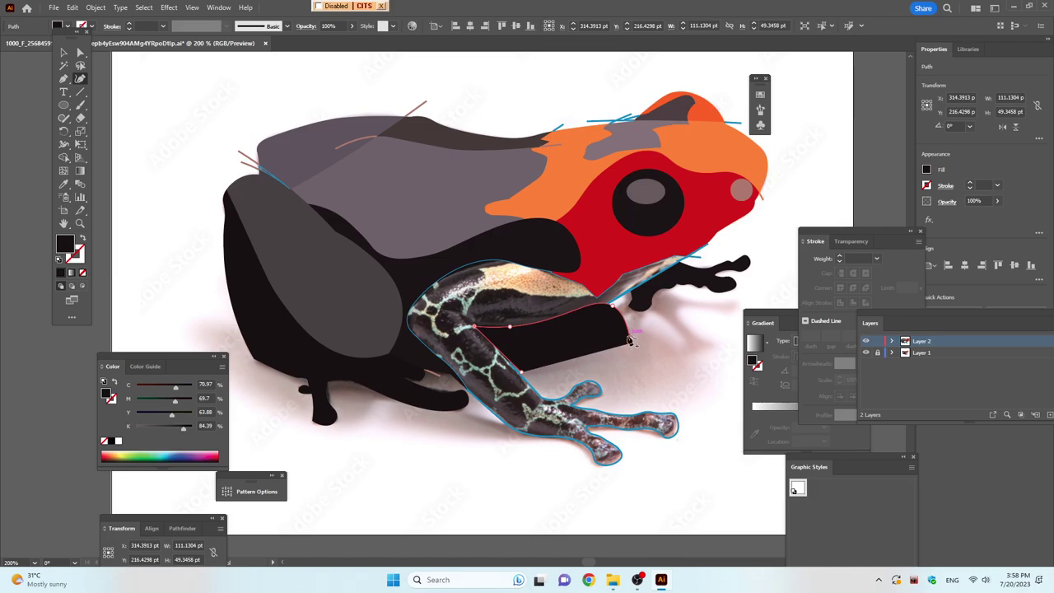
{"action": "key", "text": "ctrl+z"}
{"action": "key", "text": "ctrl"}
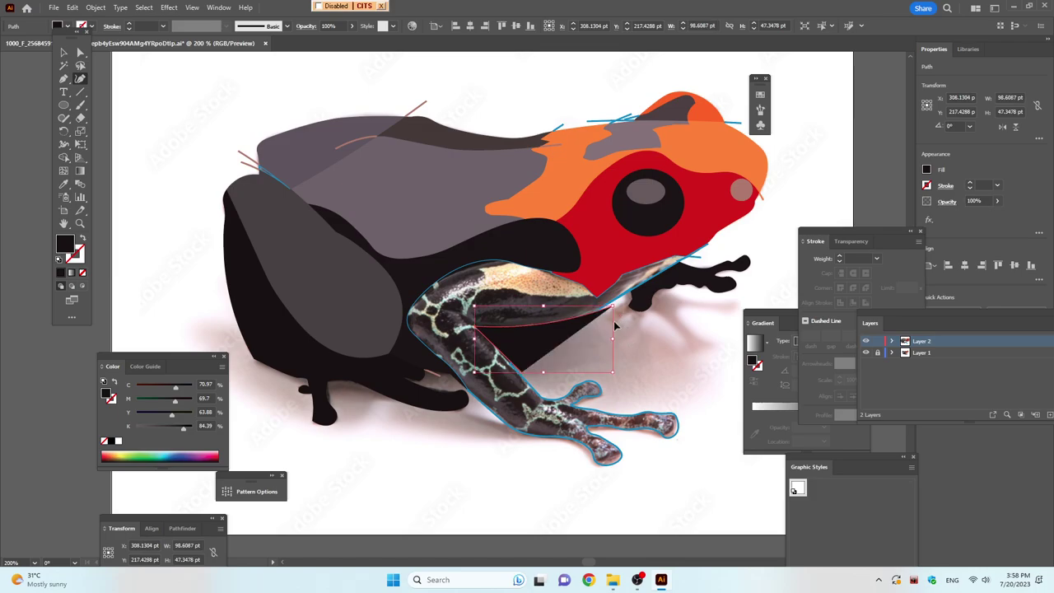
Split all shapes with Shape Builder and select the new triangle under the leg
{"action": "key", "text": "ctrl+a"}
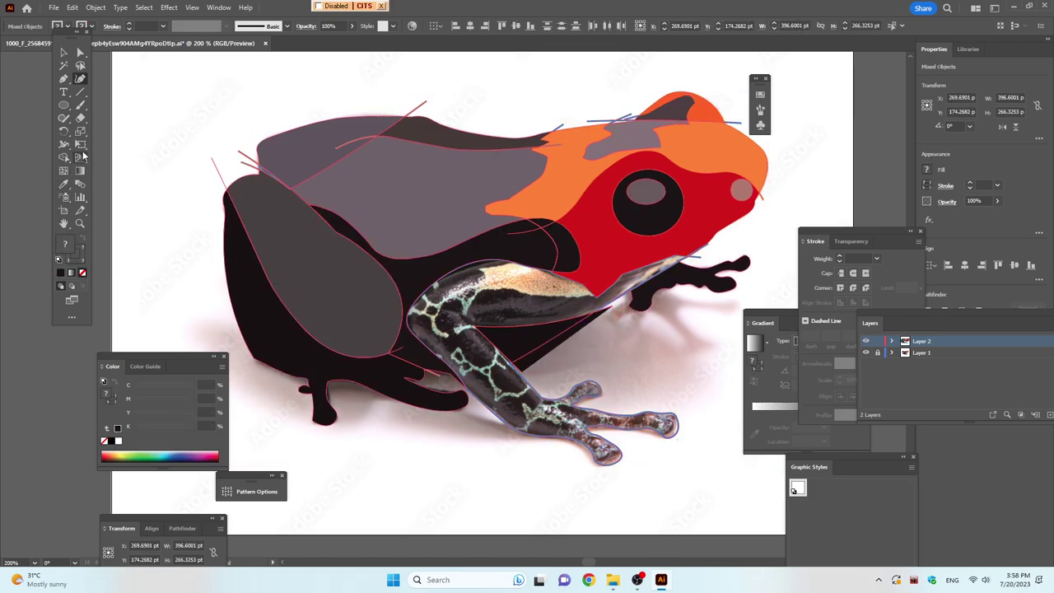
{"action": "left_click", "coordinate": [63, 158]}
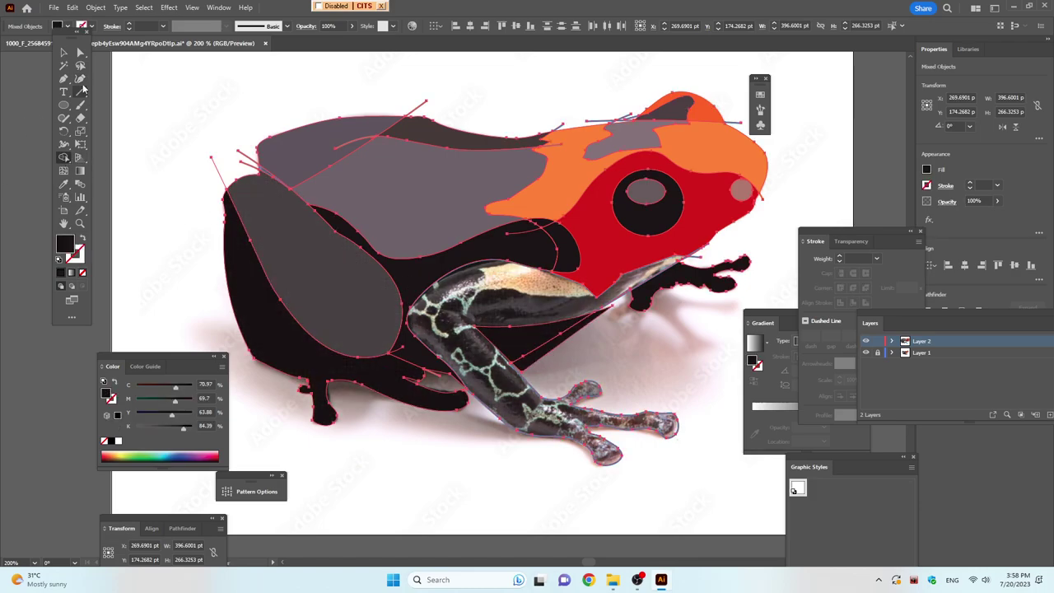
{"action": "left_click", "coordinate": [64, 53]}
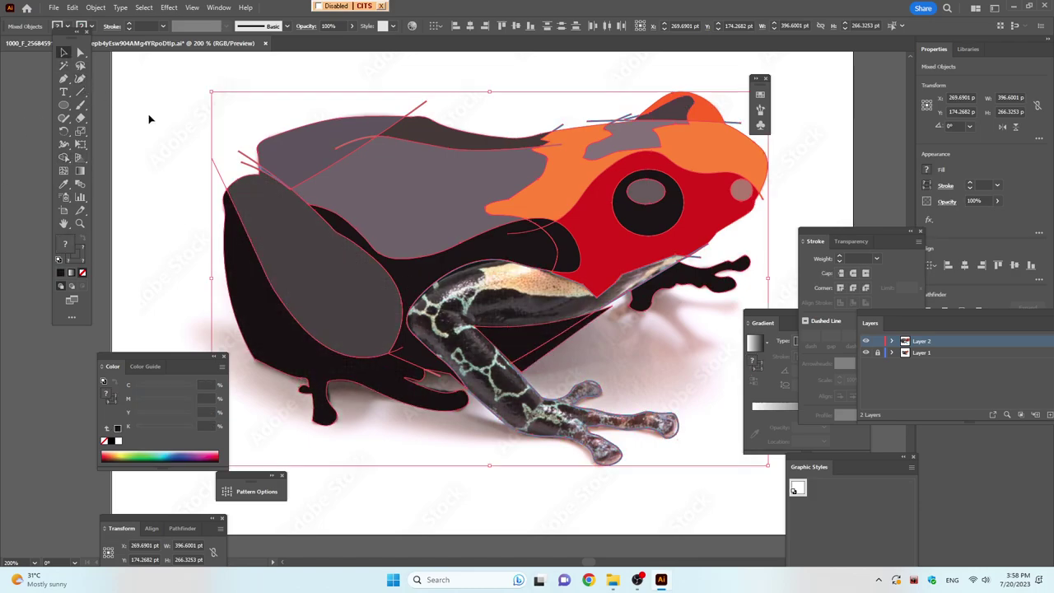
{"action": "left_click", "coordinate": [576, 356]}
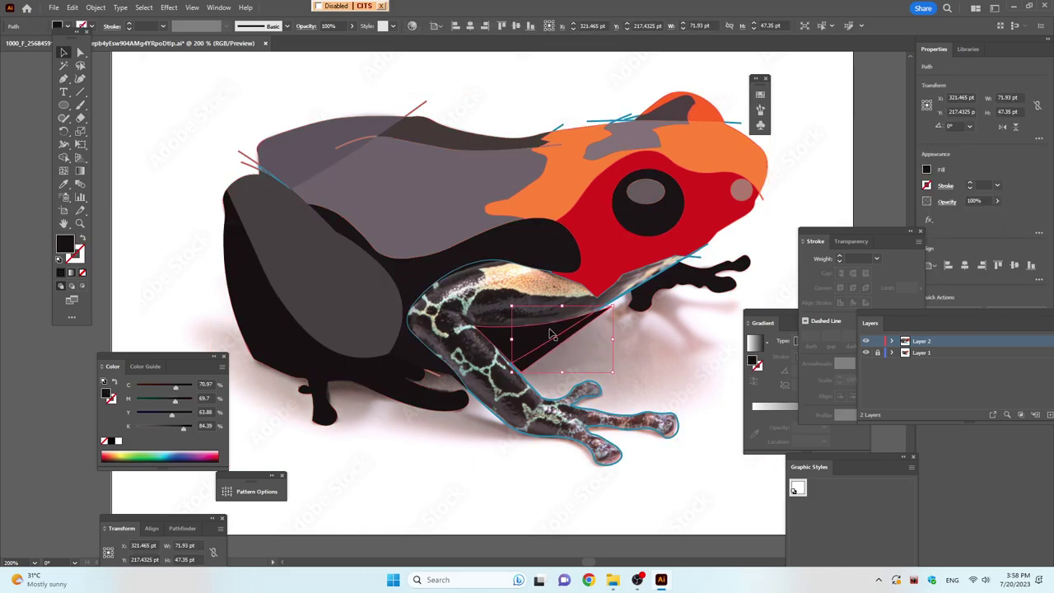
Delete the triangle and start a Pen path along the top of the front leg
{"action": "key", "text": "Delete"}
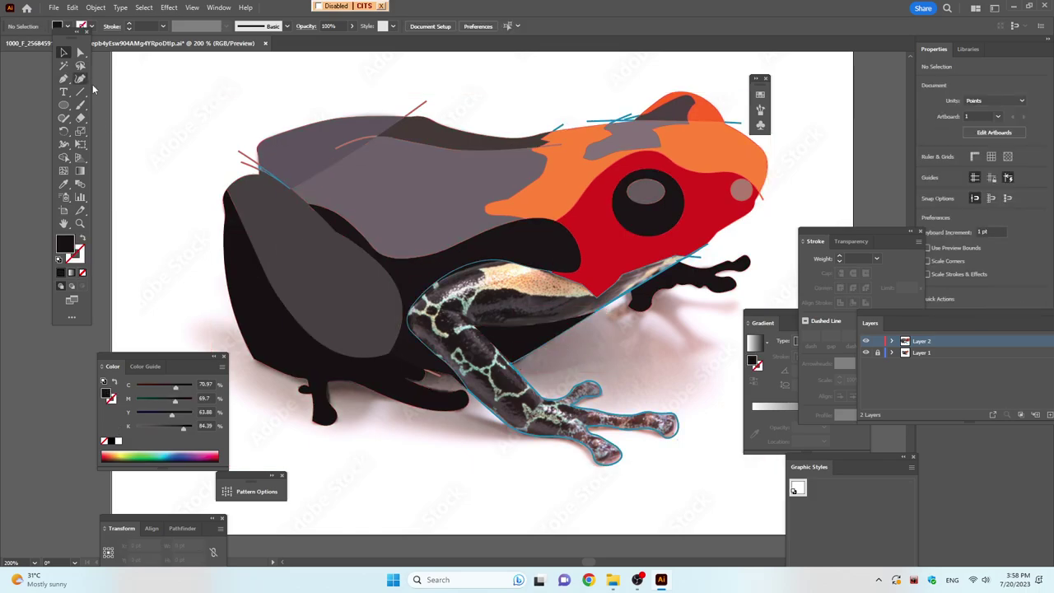
{"action": "left_click", "coordinate": [80, 78]}
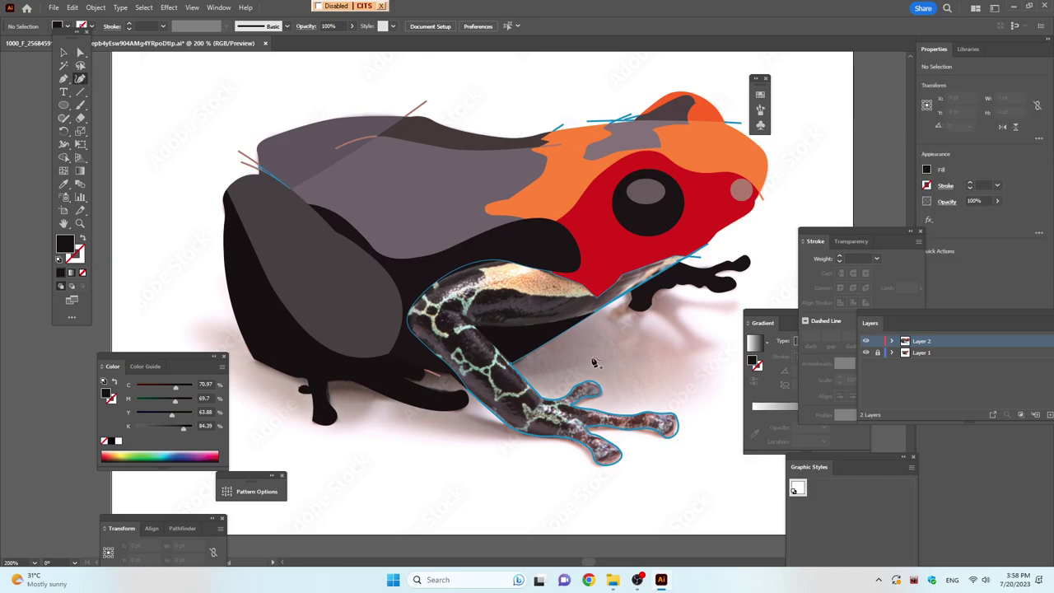
{"action": "left_click", "coordinate": [532, 249]}
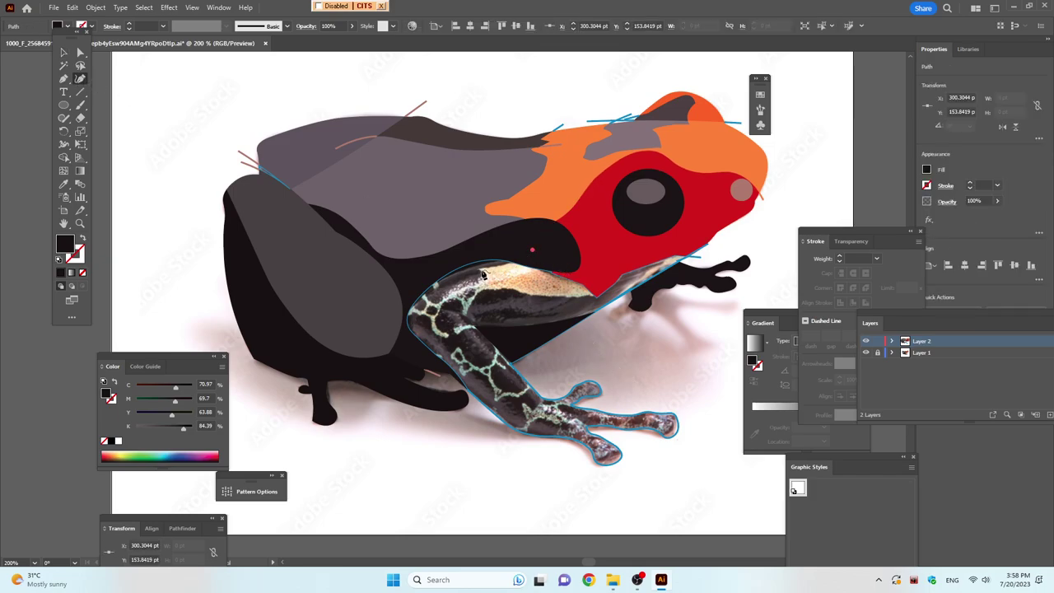
{"action": "left_click", "coordinate": [470, 270]}
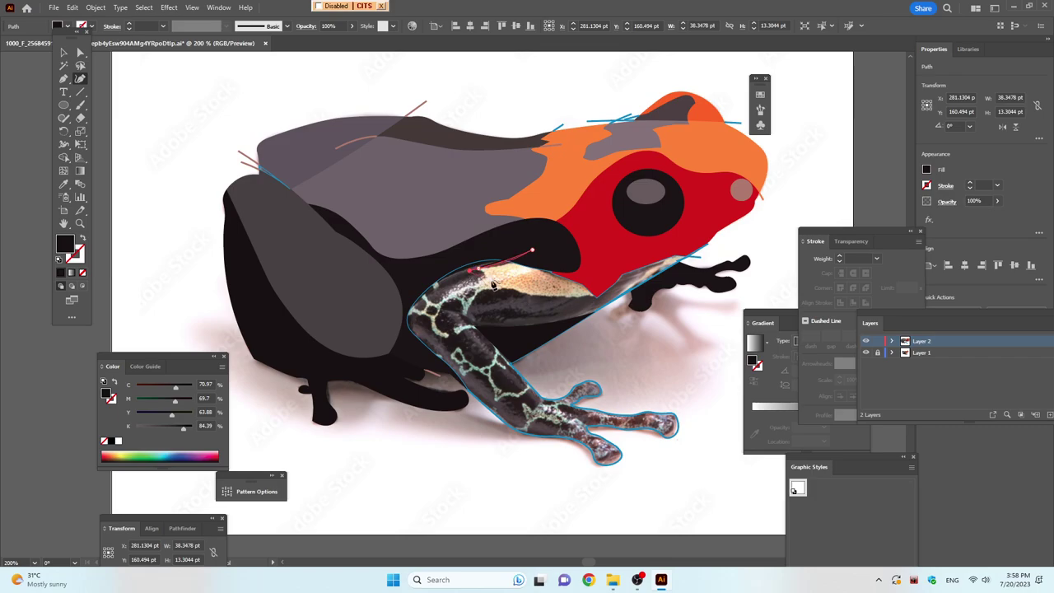
{"action": "left_click", "coordinate": [458, 280]}
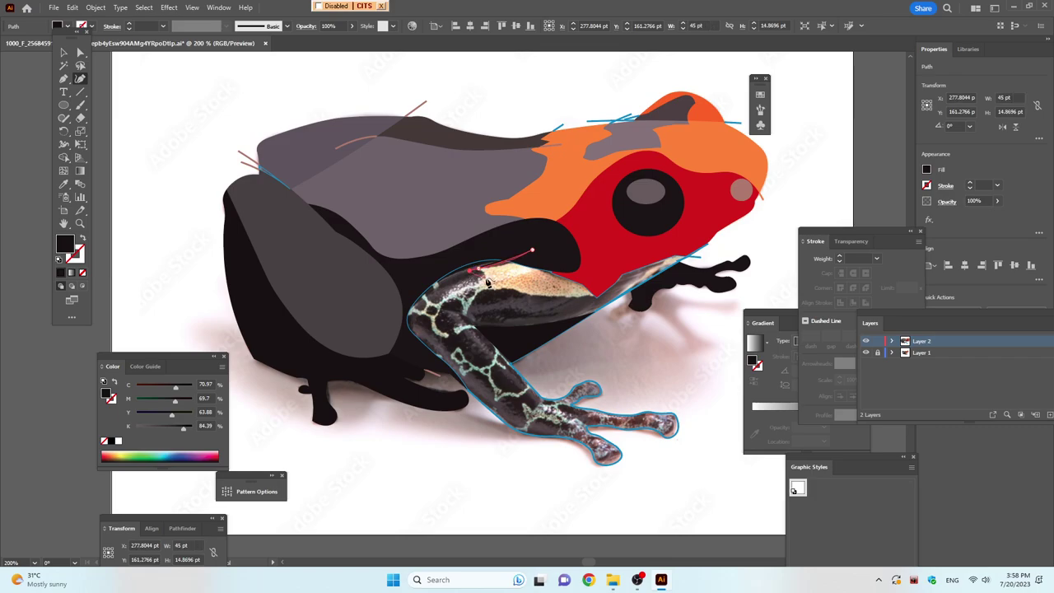
{"action": "left_click", "coordinate": [444, 292]}
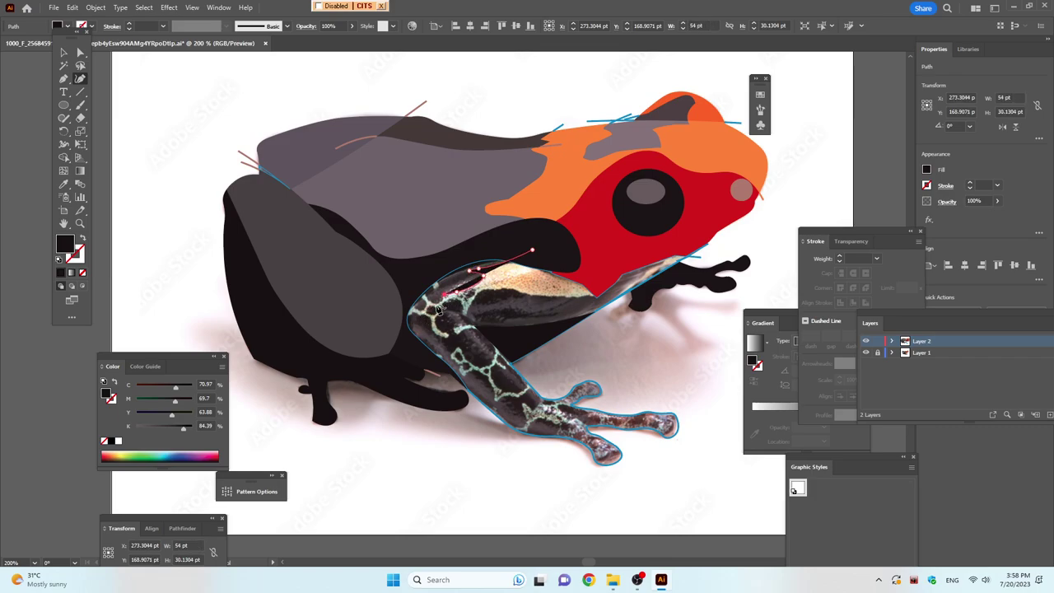
{"action": "left_click", "coordinate": [433, 308]}
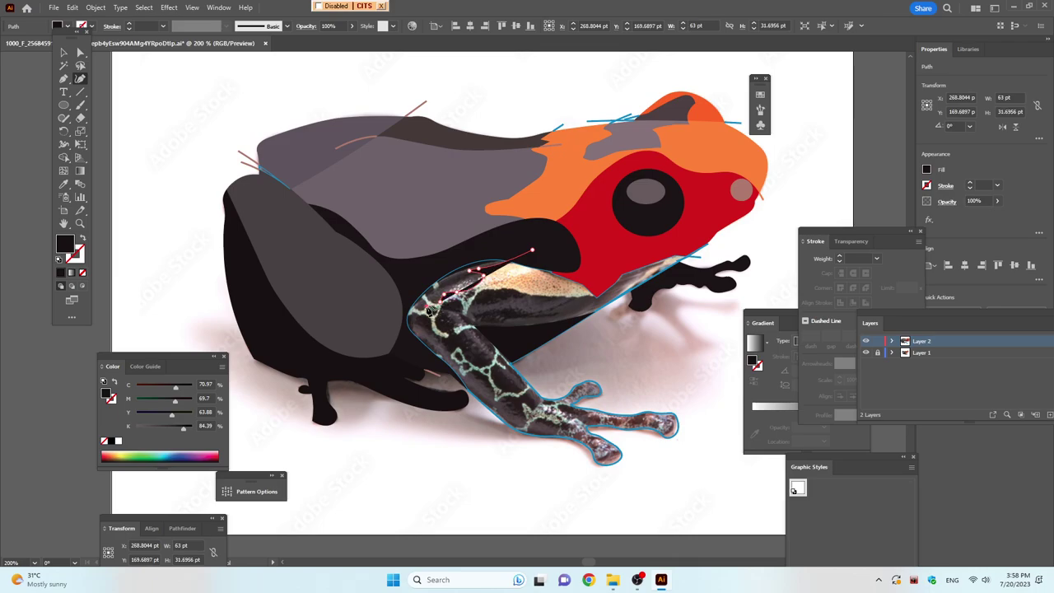
{"action": "left_click", "coordinate": [428, 317]}
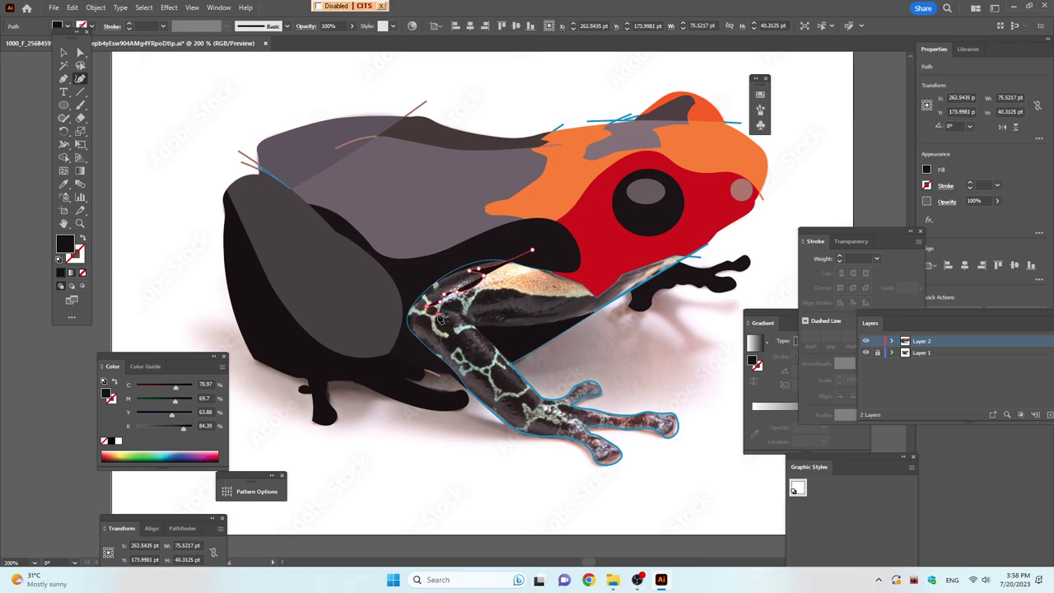
Continue the outline along the leg and belly up to the underside of the red head
{"action": "left_click_drag", "start_coordinate": [441, 319], "coordinate": [455, 308]}
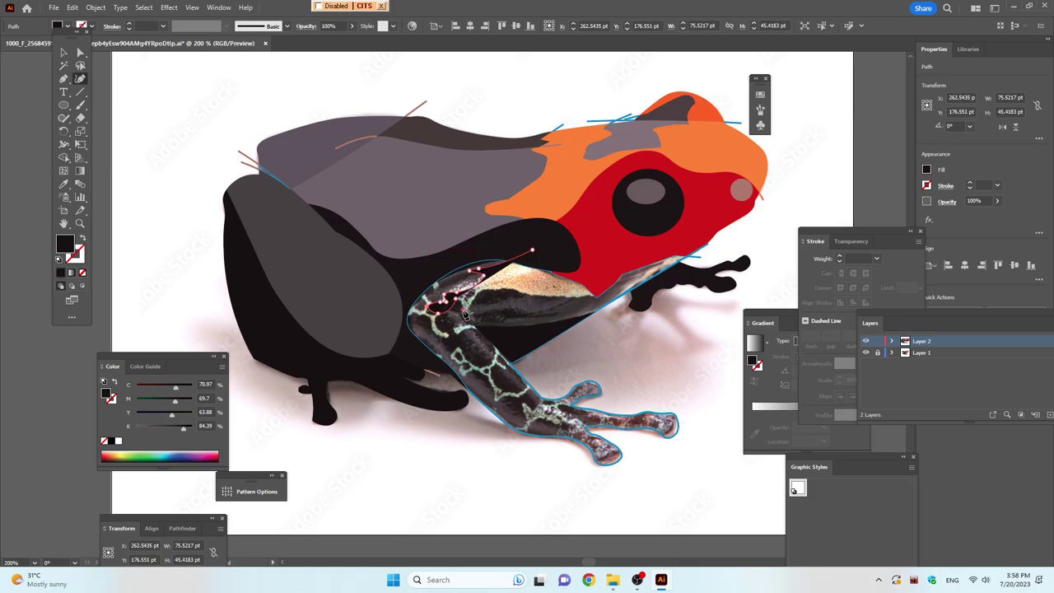
{"action": "left_click_drag", "start_coordinate": [463, 306], "coordinate": [466, 322]}
{"action": "left_click", "coordinate": [467, 322]}
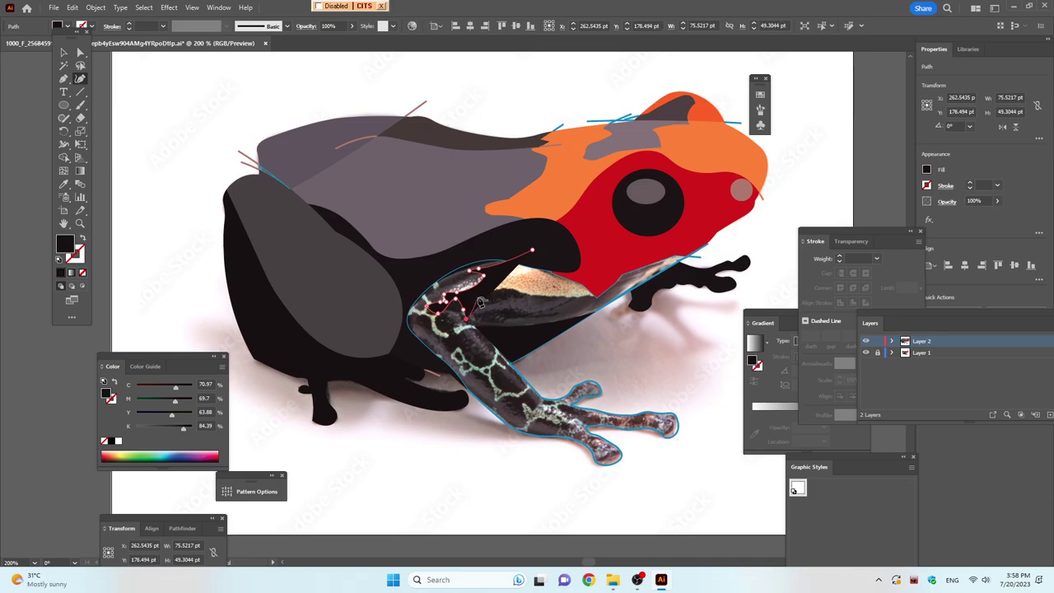
{"action": "left_click", "coordinate": [506, 290]}
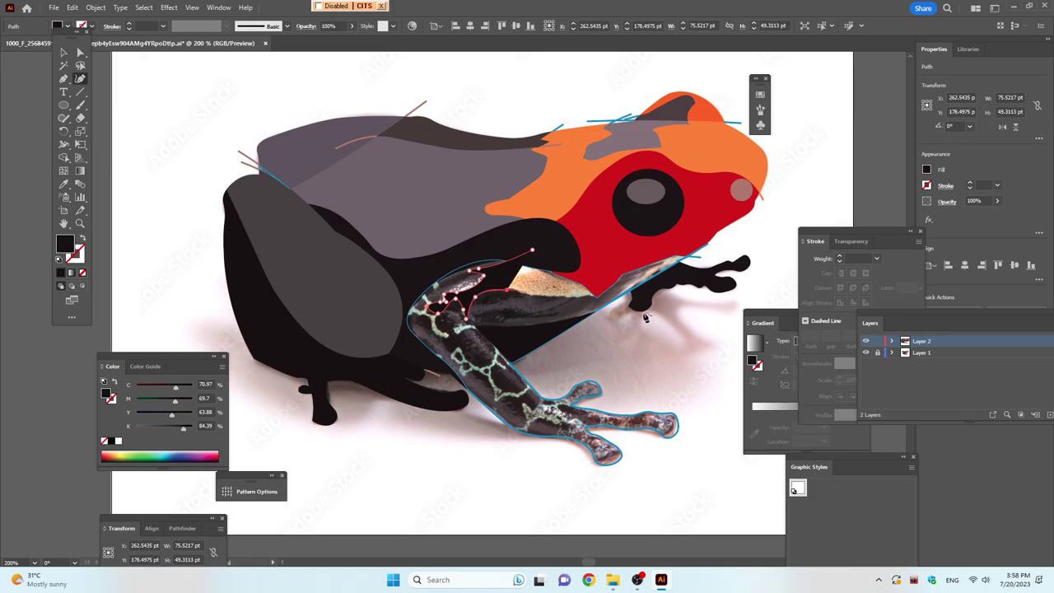
{"action": "left_click", "coordinate": [552, 295]}
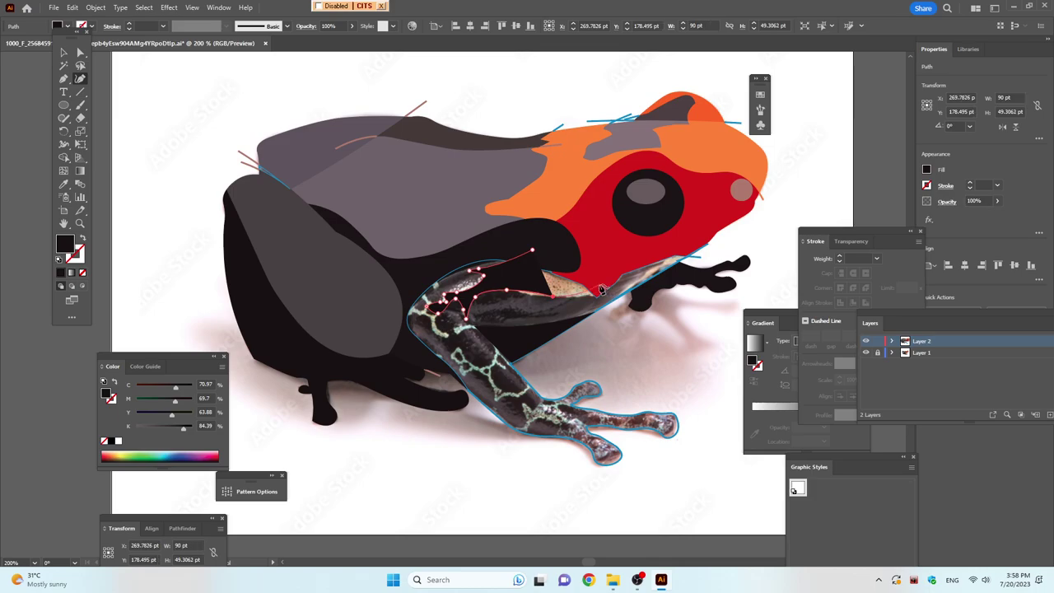
{"action": "left_click", "coordinate": [599, 285]}
{"action": "left_click", "coordinate": [613, 260]}
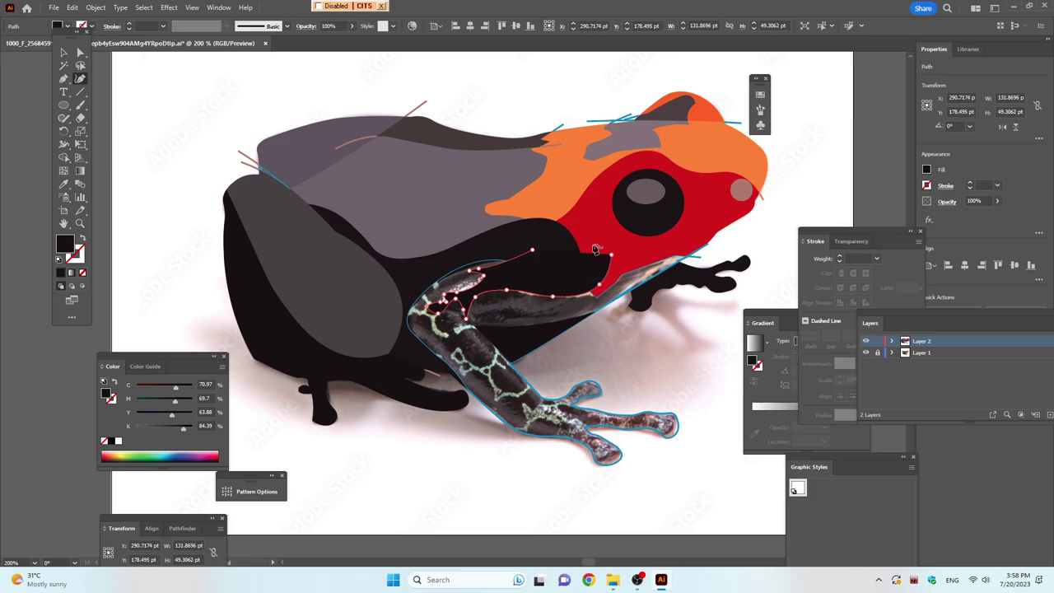
{"action": "key", "text": "ctrl+a"}
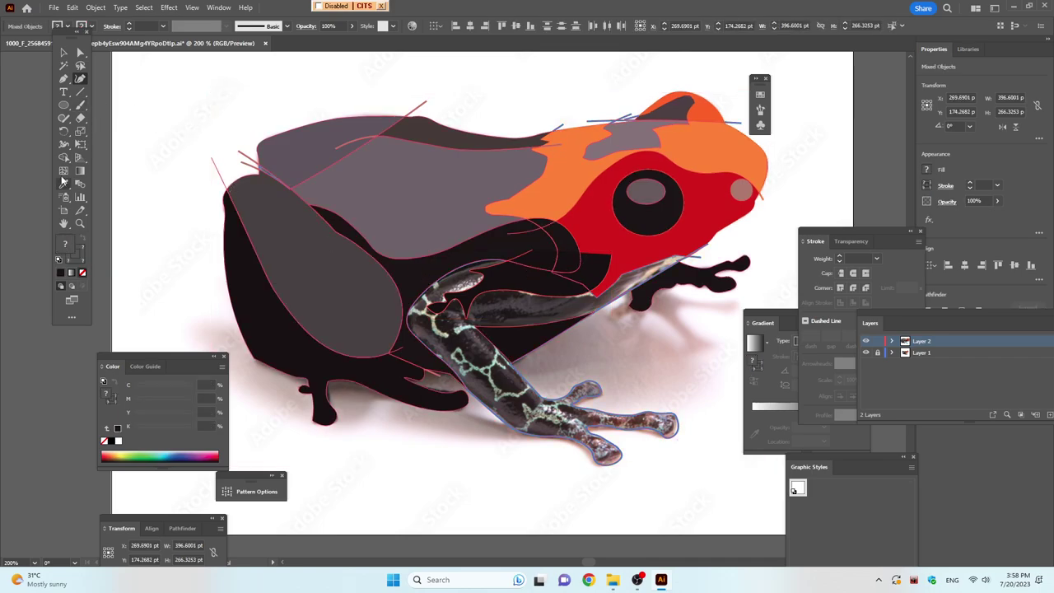
Replace the black fill of the new shape above the front leg with peach sampled from the photo
{"action": "left_click", "coordinate": [63, 157]}
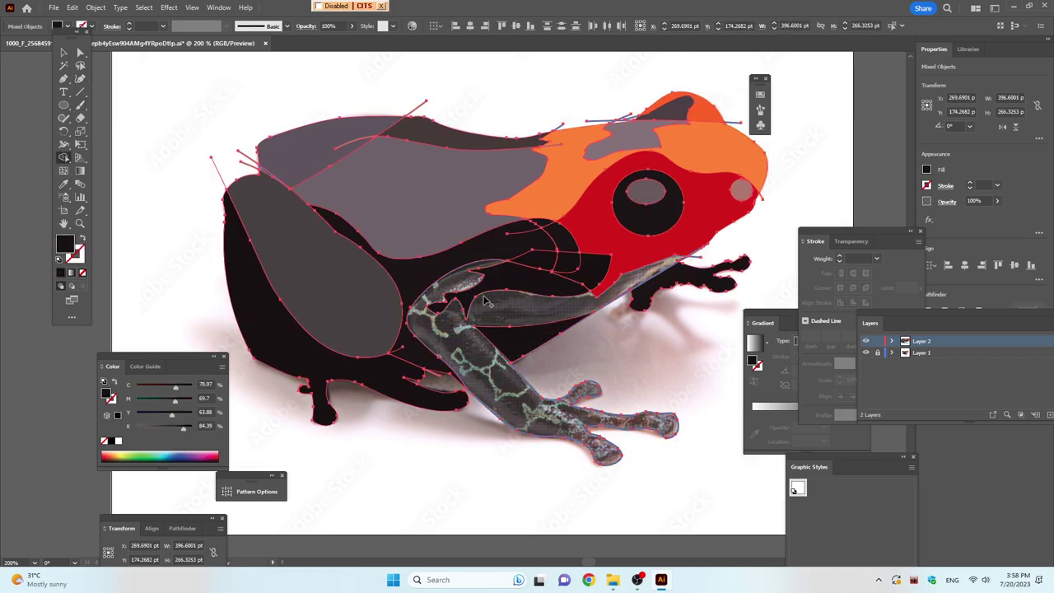
{"action": "left_click", "coordinate": [65, 52]}
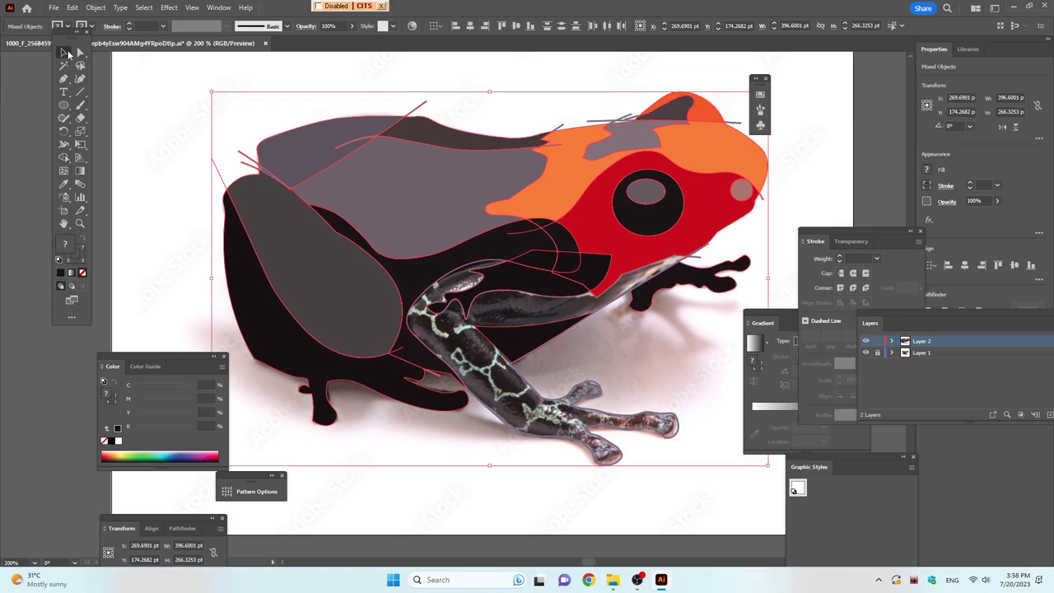
{"action": "left_click", "coordinate": [675, 380]}
{"action": "left_click", "coordinate": [591, 276]}
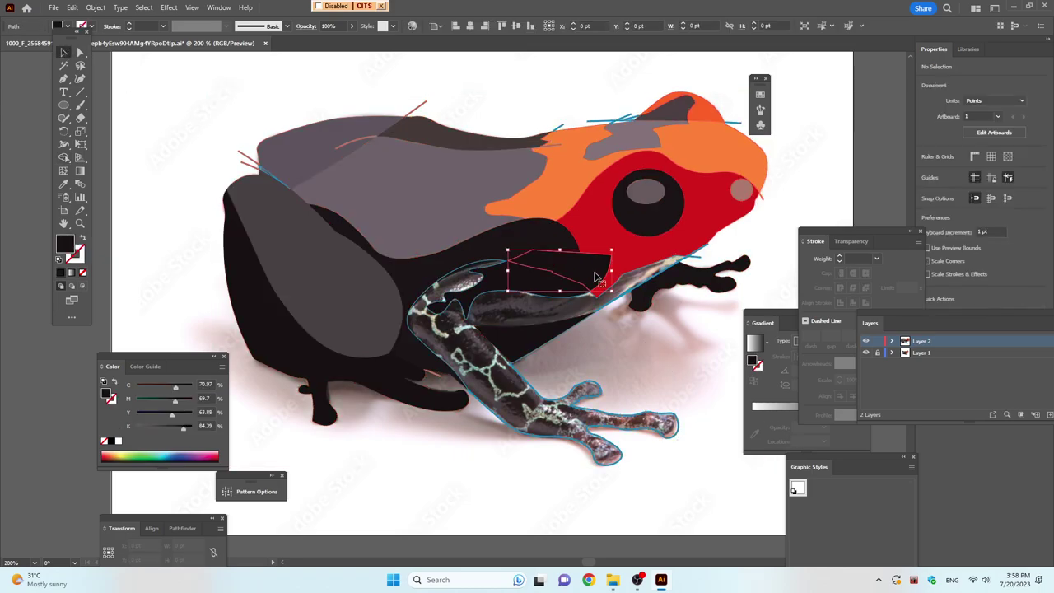
{"action": "left_click", "coordinate": [590, 278]}
{"action": "left_click", "coordinate": [529, 288]}
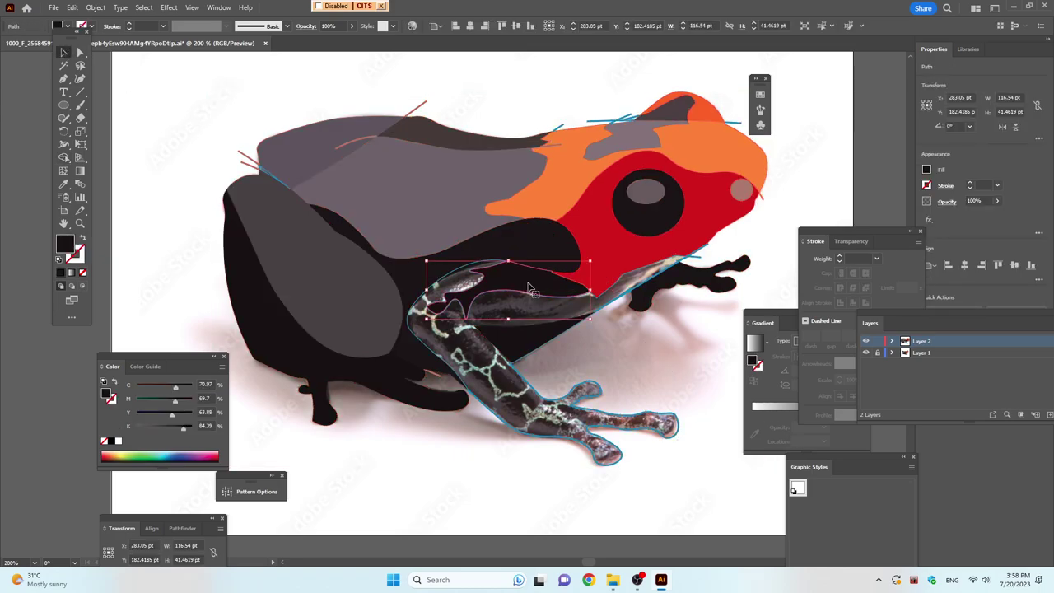
{"action": "key", "text": "slash"}
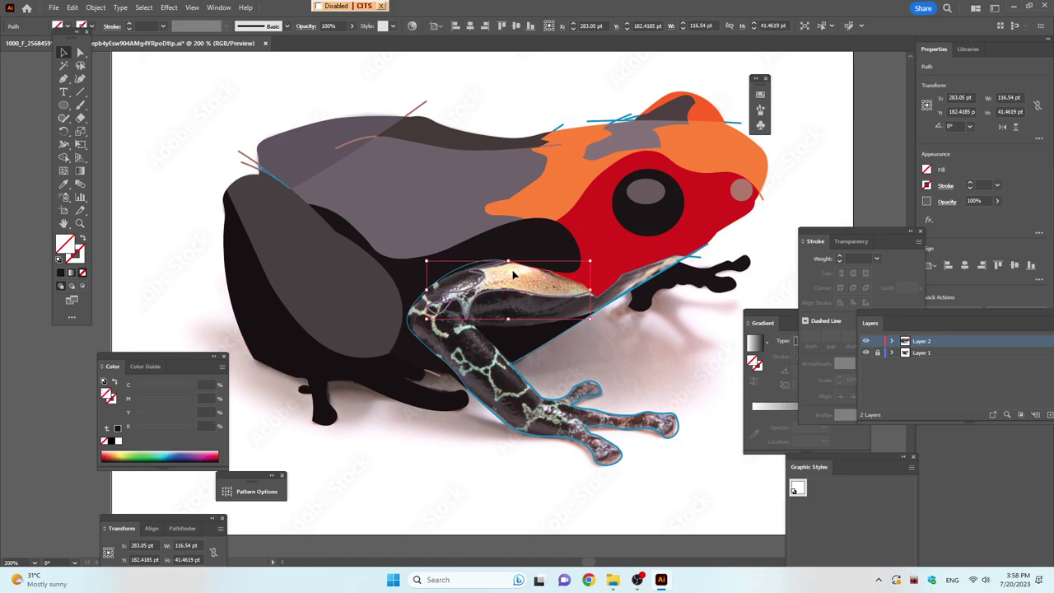
{"action": "key", "text": "i"}
{"action": "left_click", "coordinate": [517, 273]}
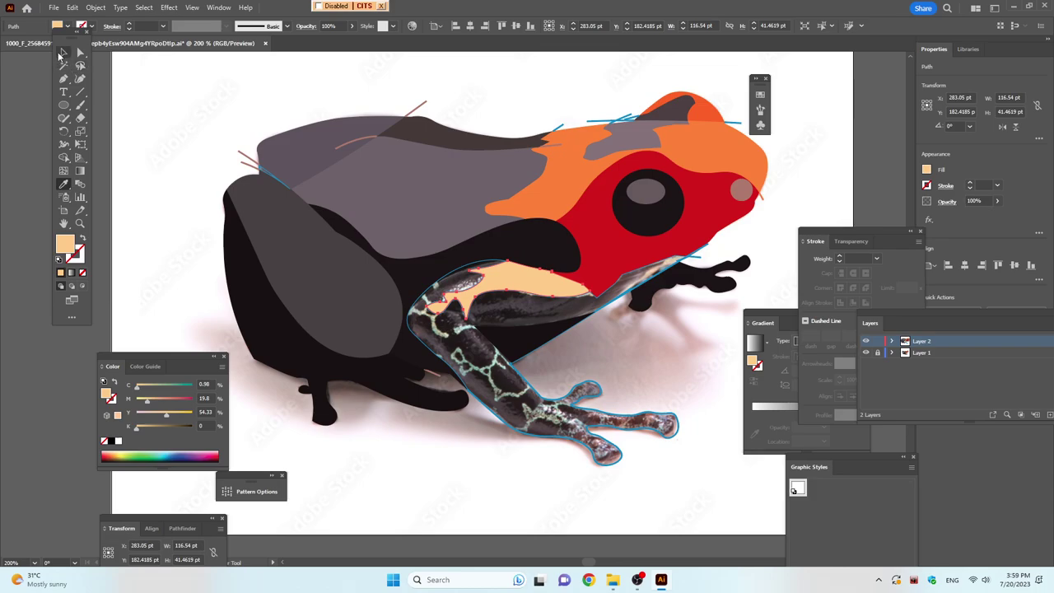
{"action": "key", "text": "v"}
{"action": "left_click", "coordinate": [609, 367]}
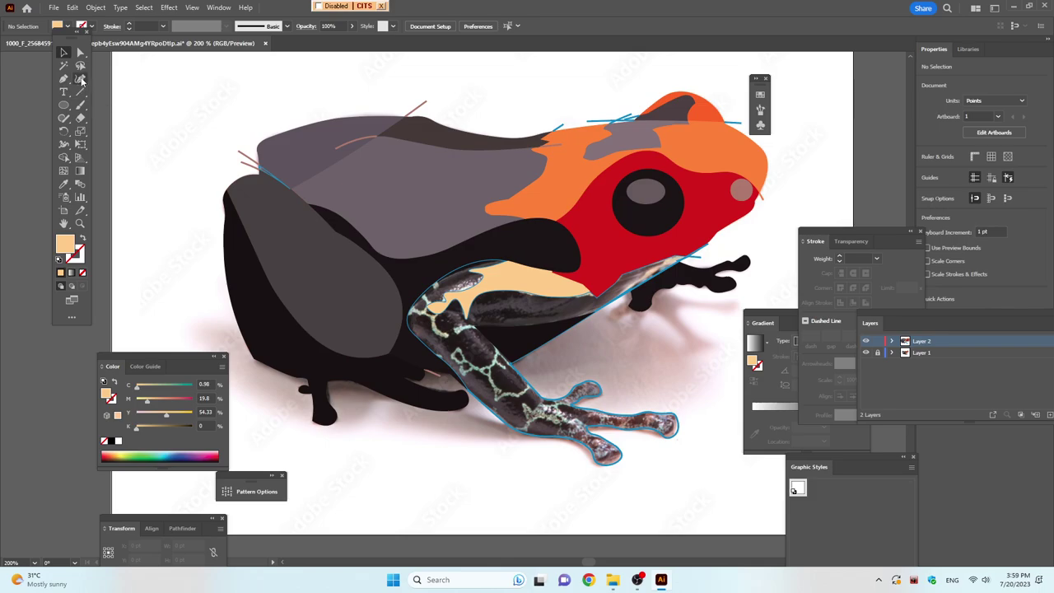
Draw a short unfilled pen path from the thigh across the top of the front leg
{"action": "left_click", "coordinate": [80, 79]}
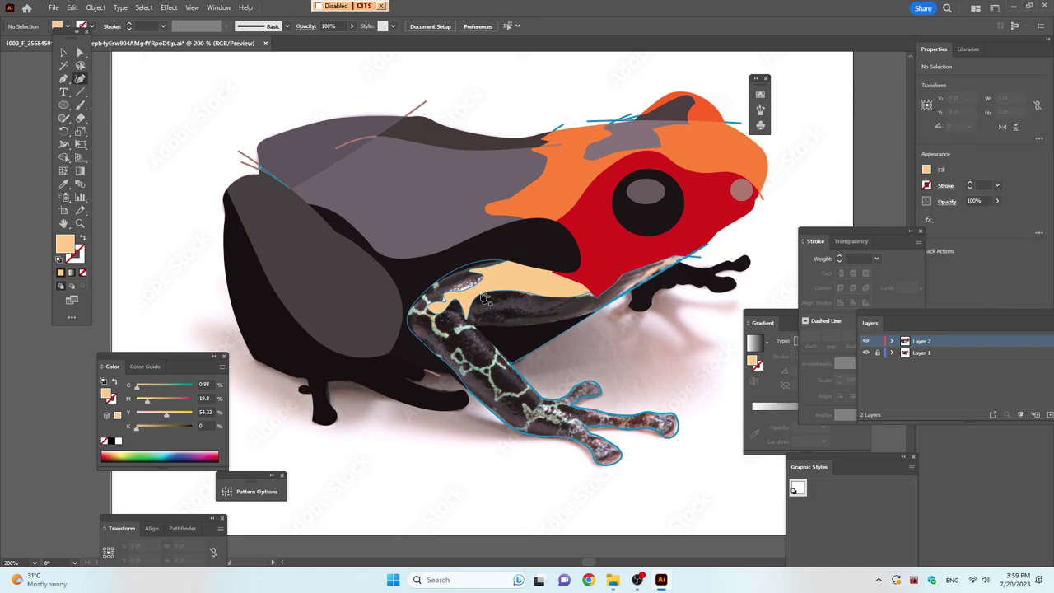
{"action": "left_click", "coordinate": [386, 316]}
{"action": "left_click", "coordinate": [422, 310]}
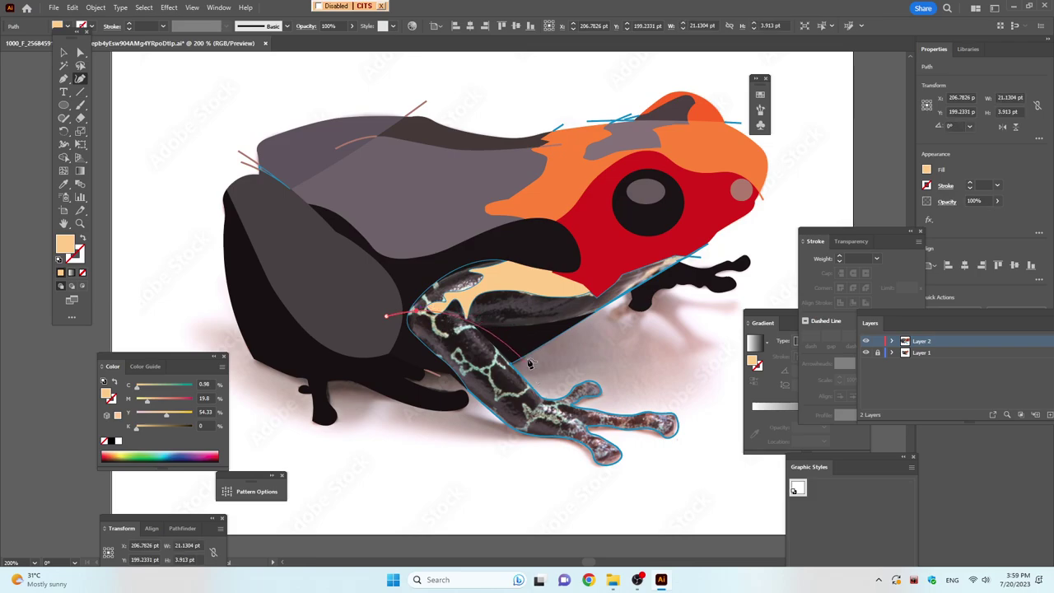
{"action": "left_click", "coordinate": [501, 341]}
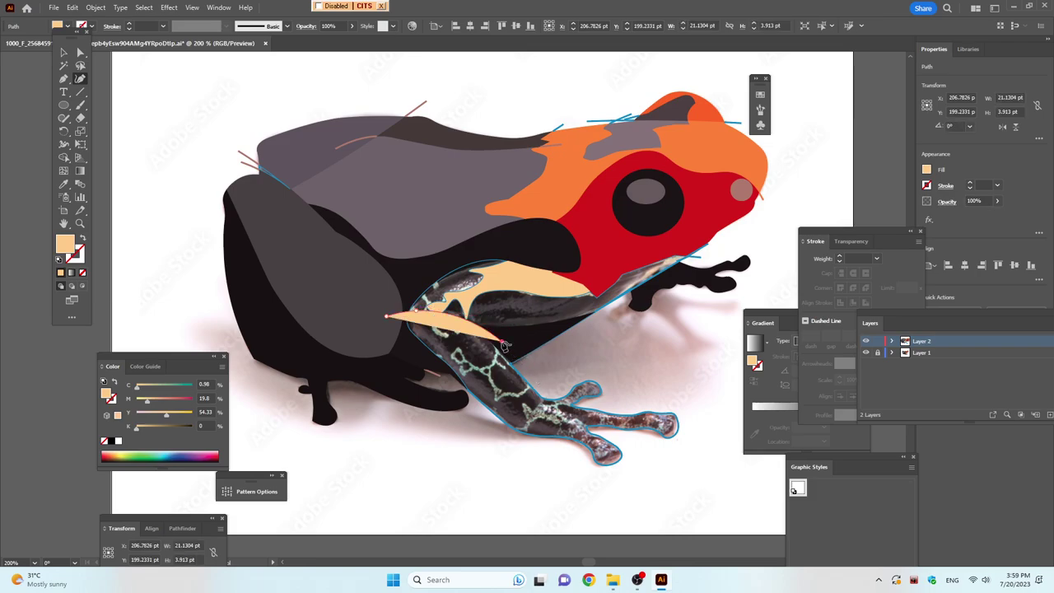
{"action": "left_click", "coordinate": [602, 360]}
{"action": "key", "text": "ctrl+z"}
{"action": "key", "text": "slash"}
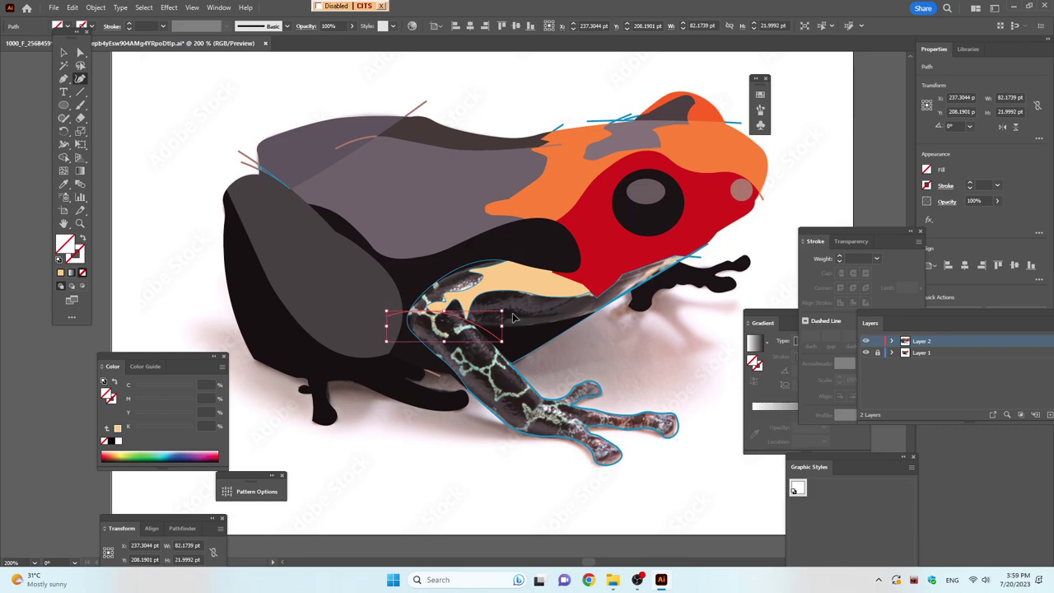
Split the overlapping frog shapes along the new path with Shape Builder, then deselect
{"action": "key", "text": "ctrl+a"}
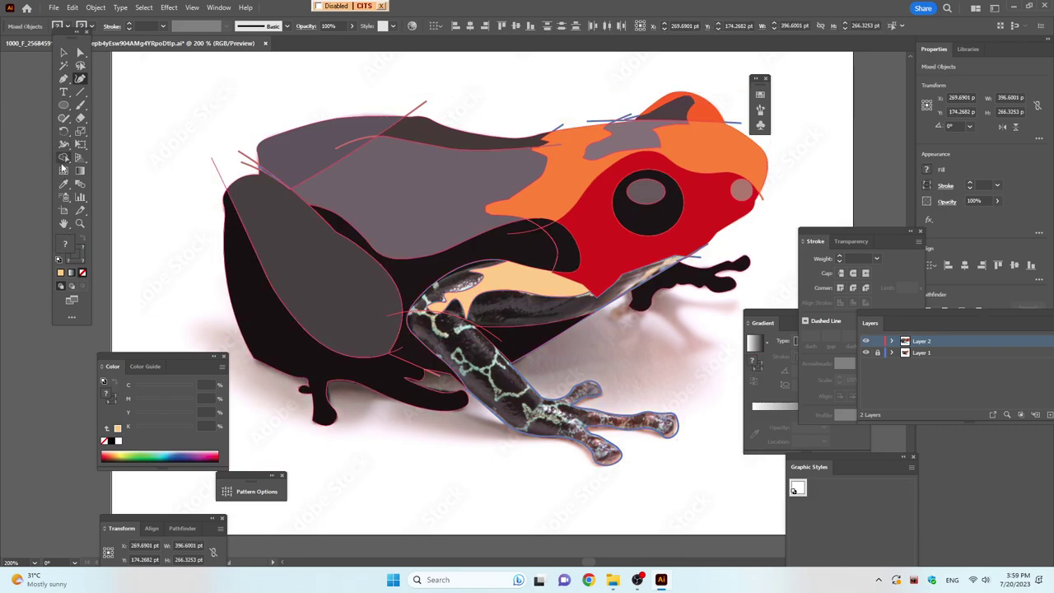
{"action": "left_click", "coordinate": [64, 158]}
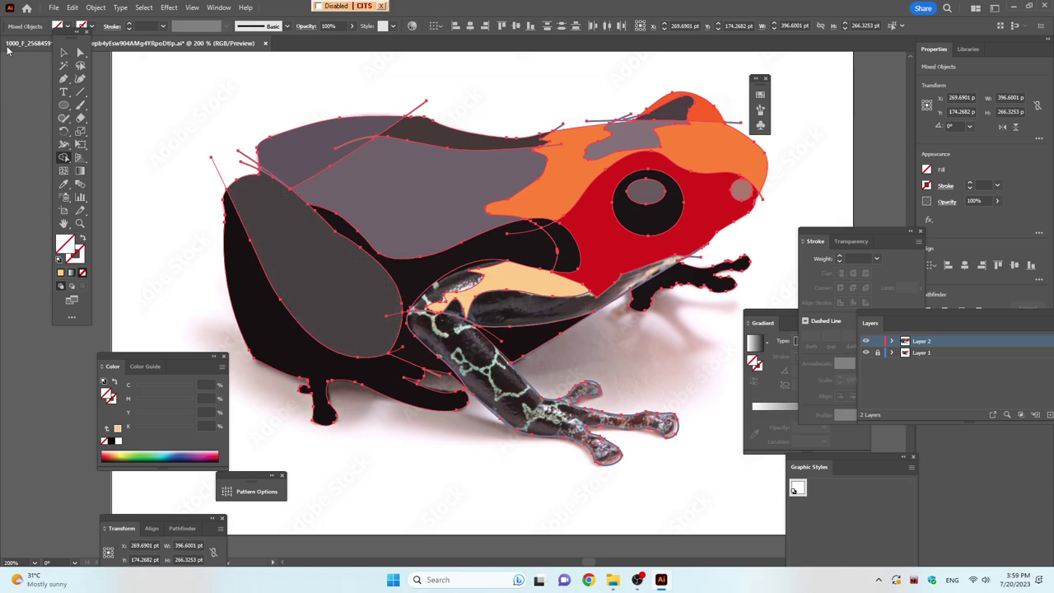
{"action": "left_click", "coordinate": [63, 53]}
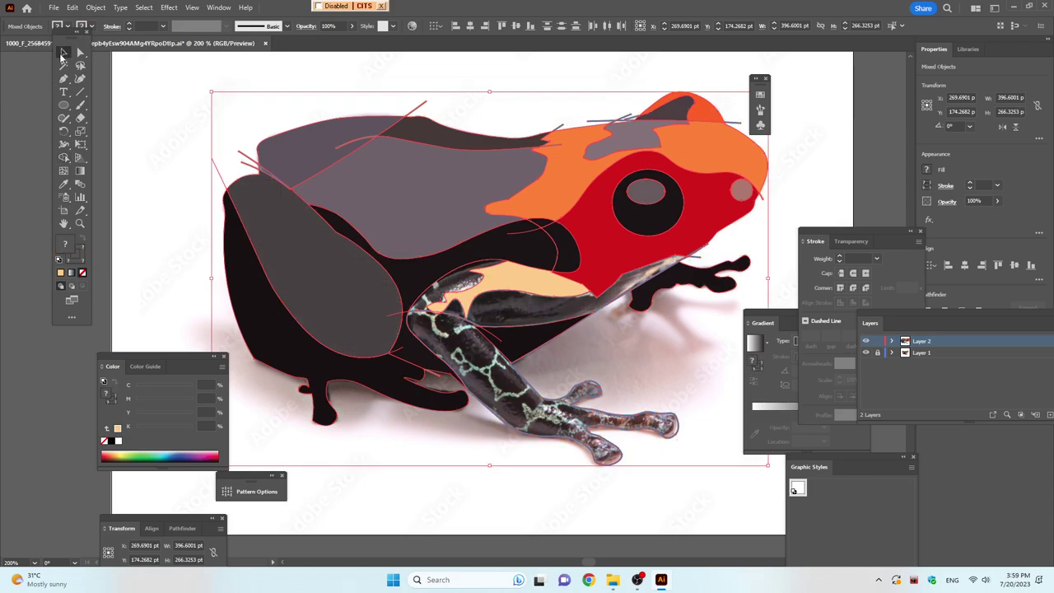
{"action": "left_click", "coordinate": [637, 346]}
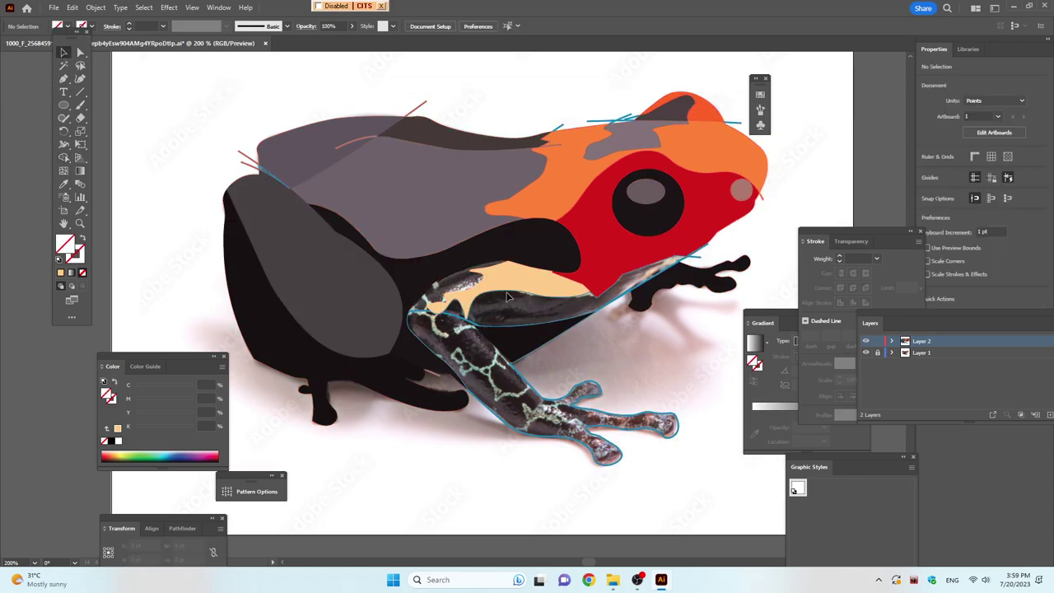
Fill the small piece at the top of the front leg with light grey sampled from the photo
{"action": "left_click", "coordinate": [461, 269]}
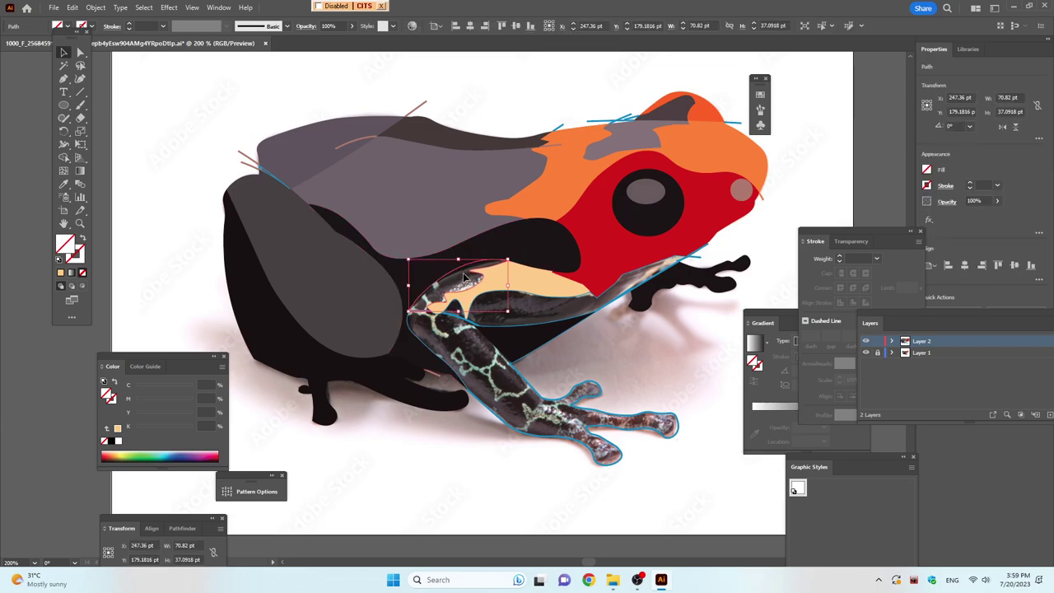
{"action": "key", "text": "i"}
{"action": "left_click", "coordinate": [461, 279]}
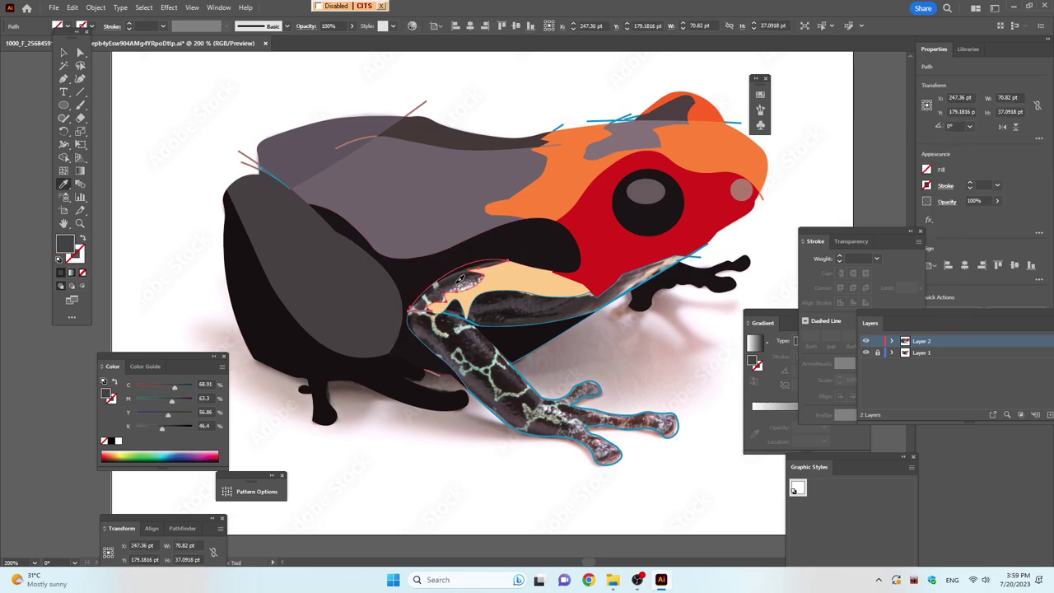
{"action": "left_click", "coordinate": [466, 282]}
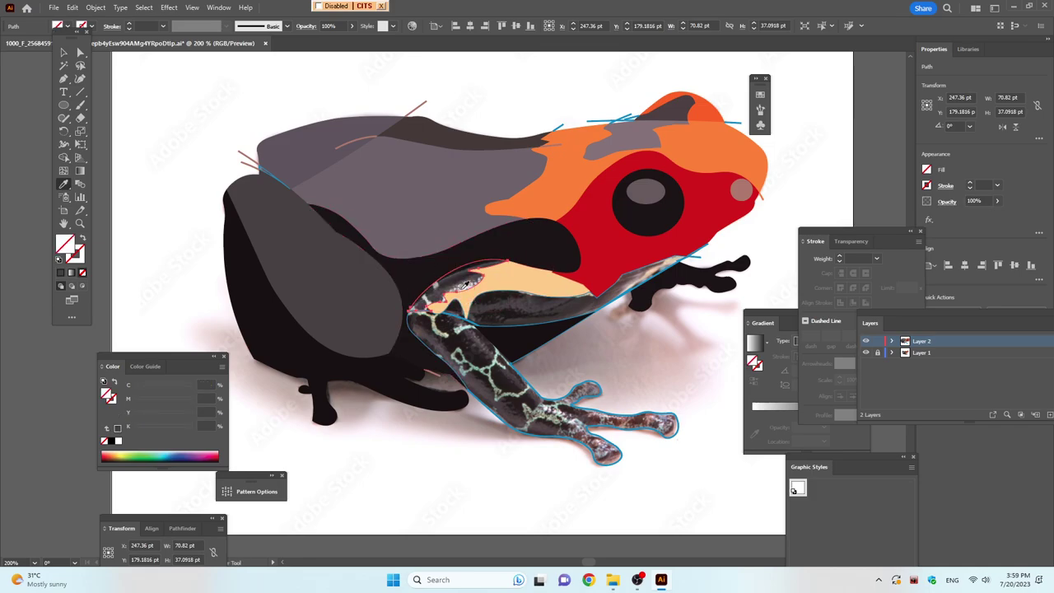
{"action": "left_click", "coordinate": [465, 282]}
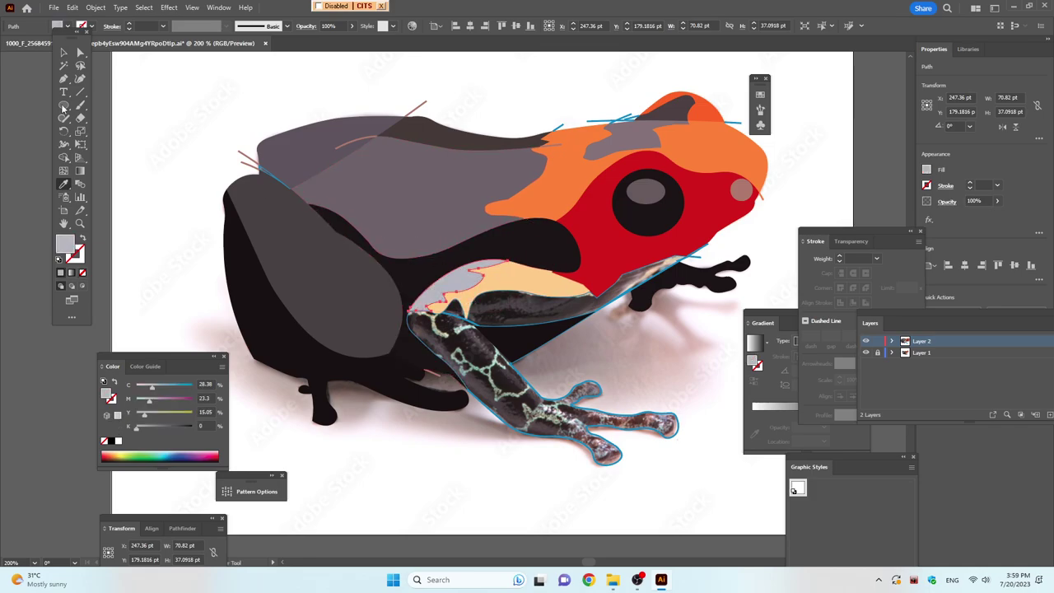
{"action": "left_click", "coordinate": [64, 53]}
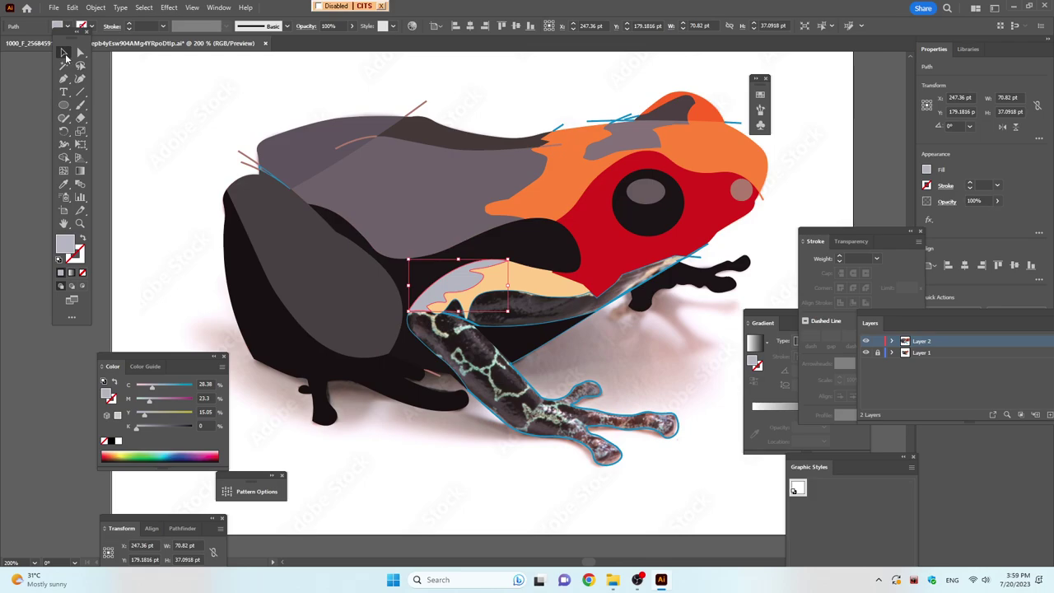
{"action": "left_click", "coordinate": [593, 337]}
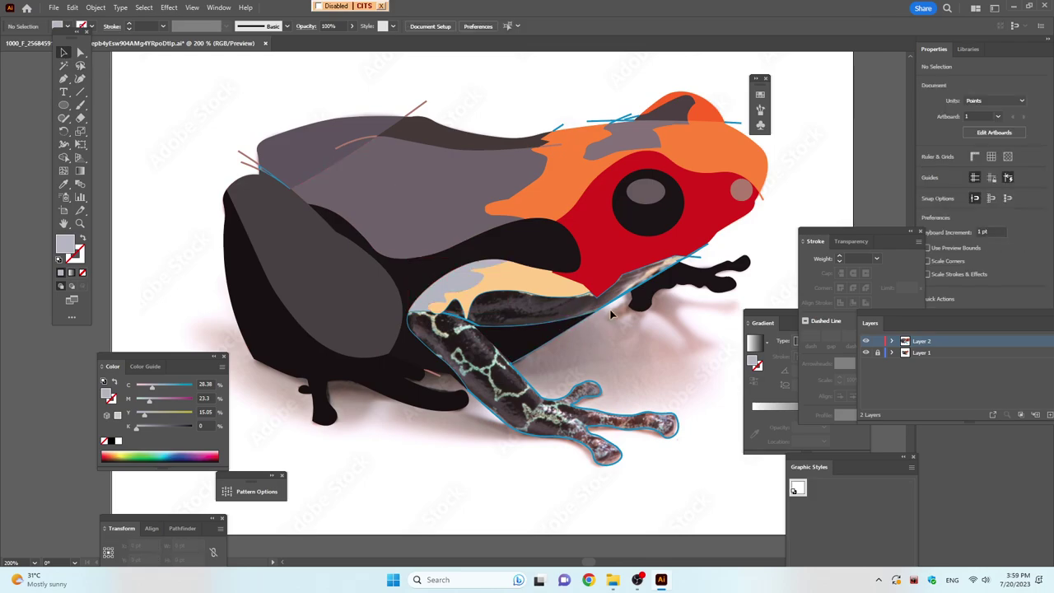
{"action": "left_click", "coordinate": [632, 301]}
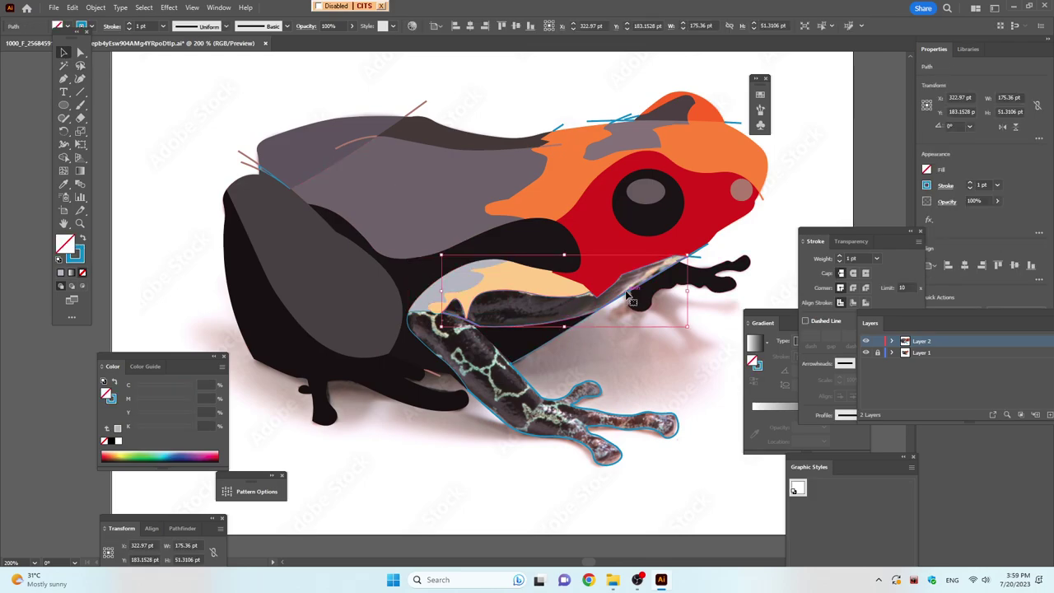
Give the long strip below the peach patch a grey-purple fill sampled from the photo
{"action": "key", "text": "i"}
{"action": "left_click", "coordinate": [619, 287]}
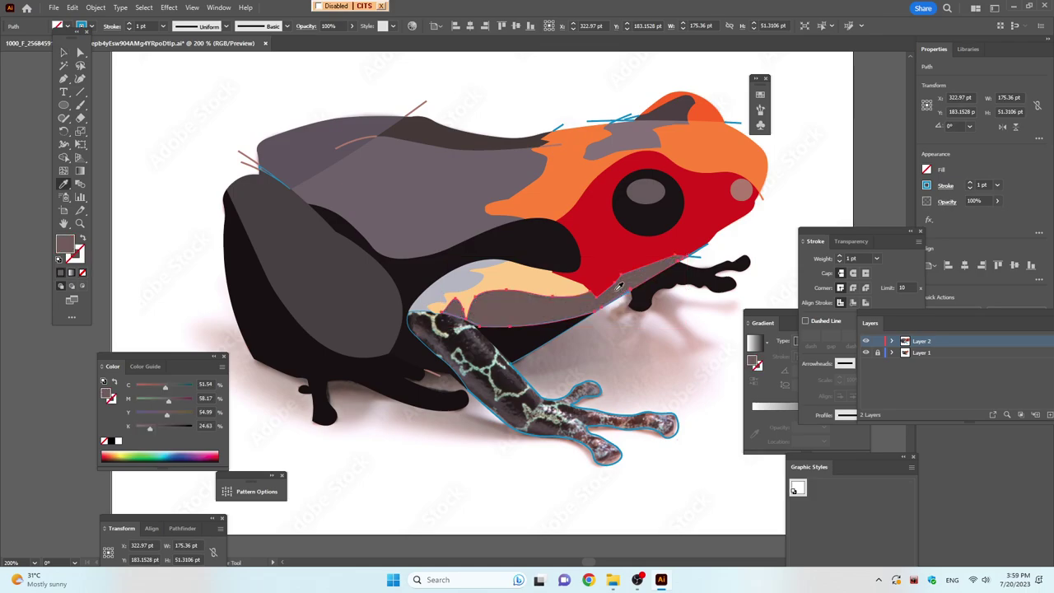
{"action": "left_click", "coordinate": [281, 358]}
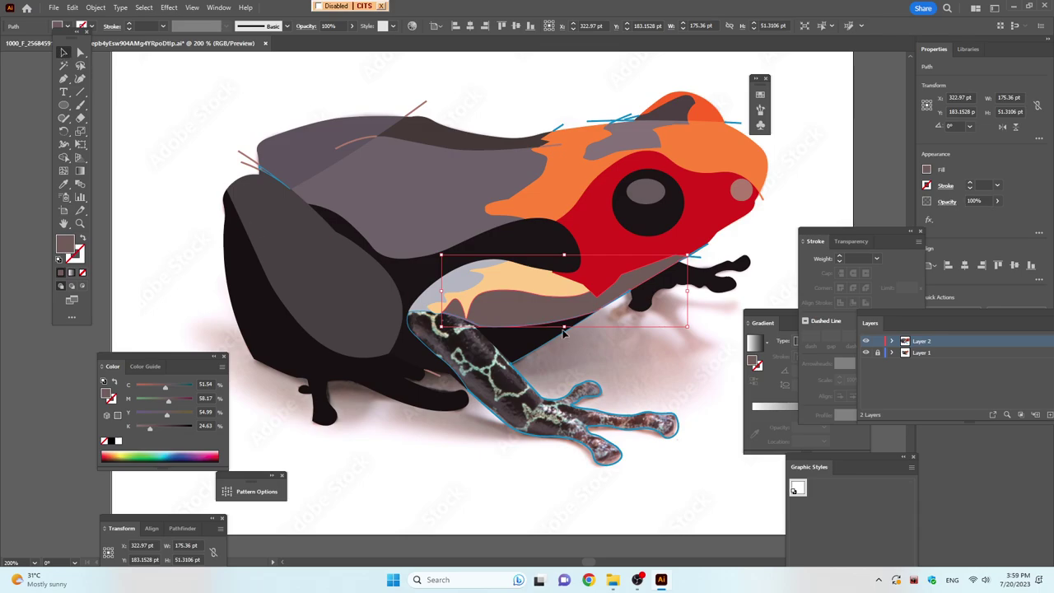
{"action": "left_click", "coordinate": [497, 353]}
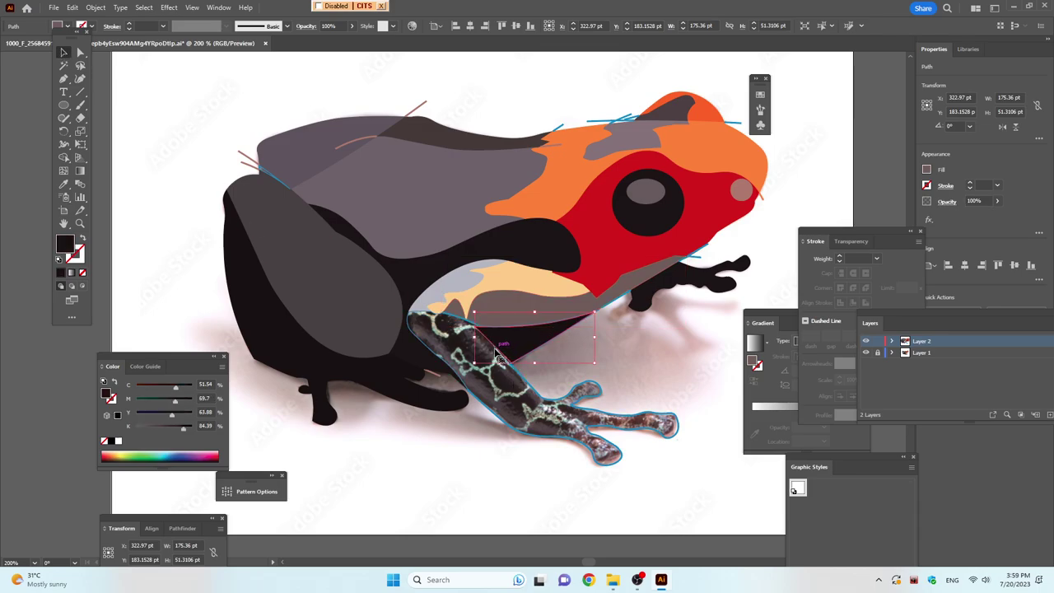
{"action": "left_click", "coordinate": [422, 324]}
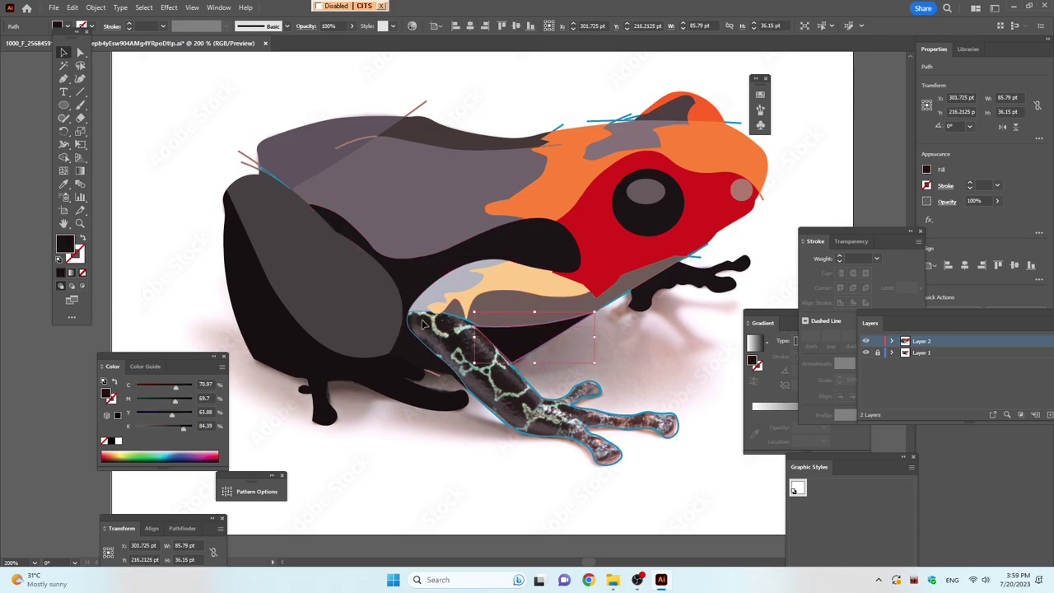
{"action": "left_click", "coordinate": [523, 434]}
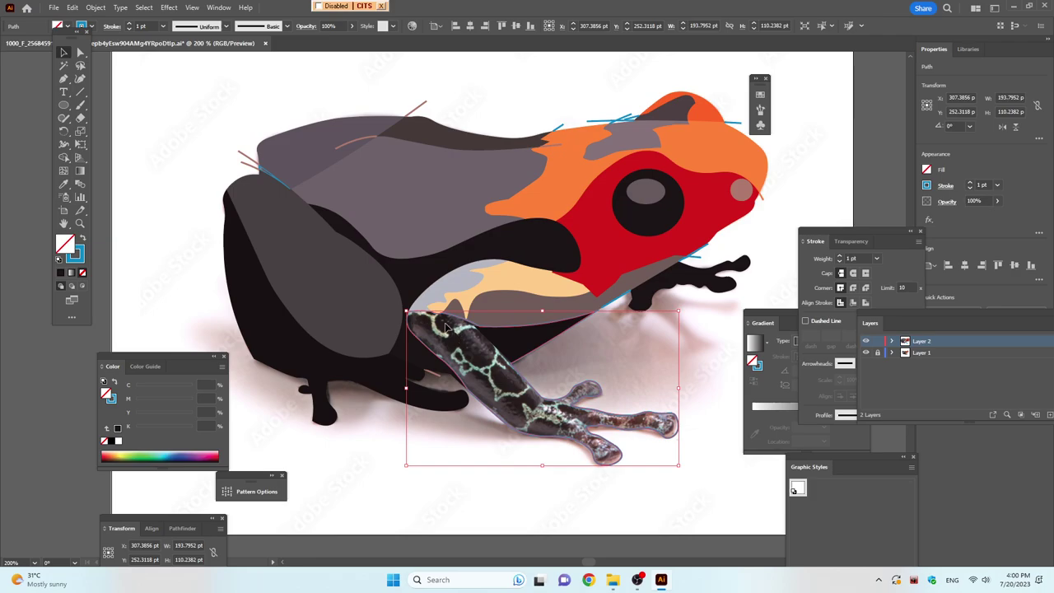
{"action": "key", "text": "i"}
{"action": "left_click", "coordinate": [491, 366]}
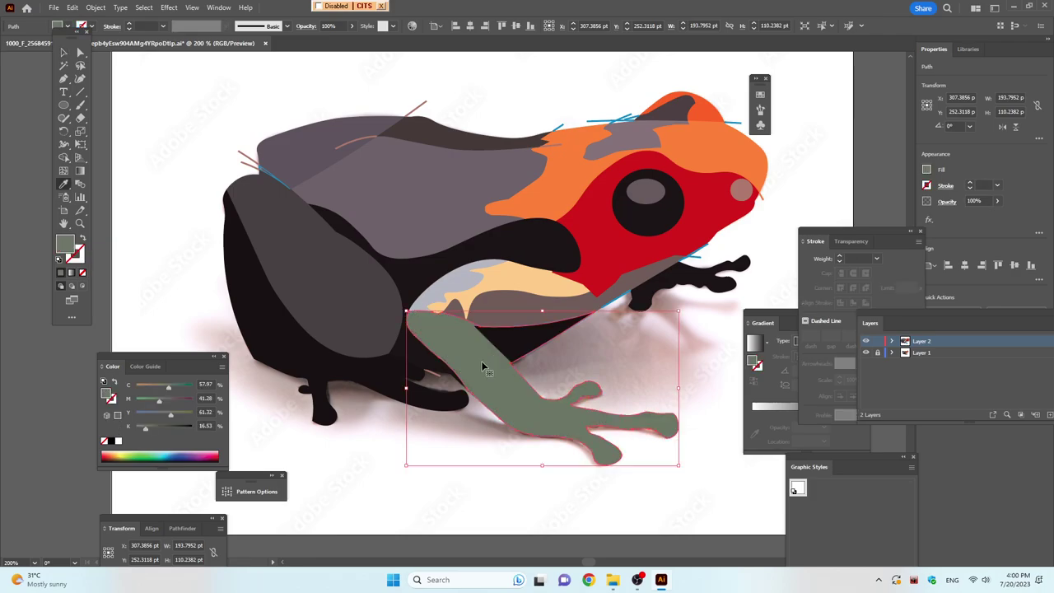
{"action": "key", "text": "ctrl+z"}
{"action": "left_click", "coordinate": [487, 362]}
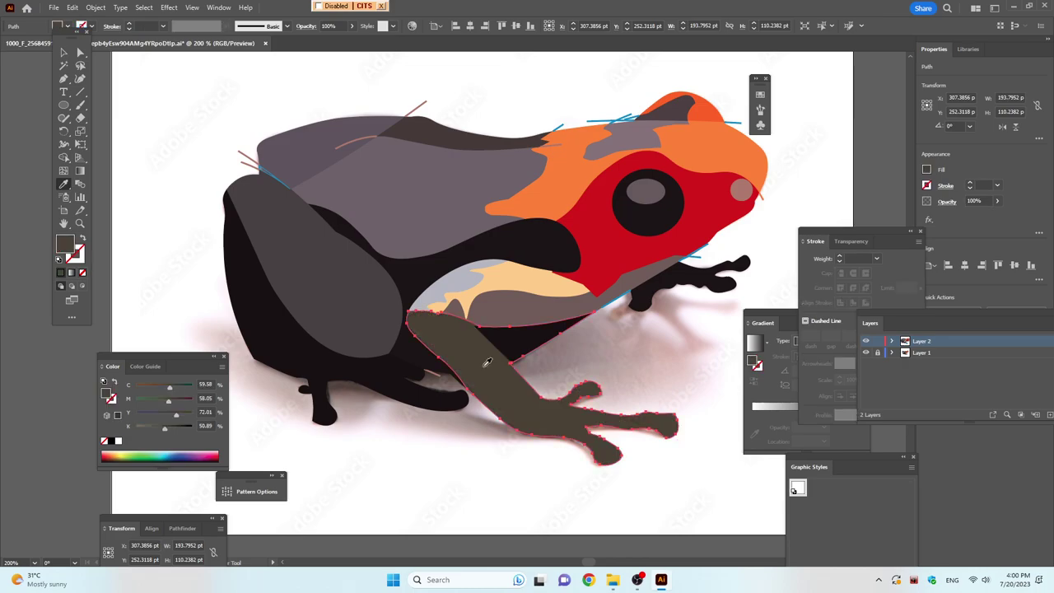
{"action": "key", "text": "ctrl+z"}
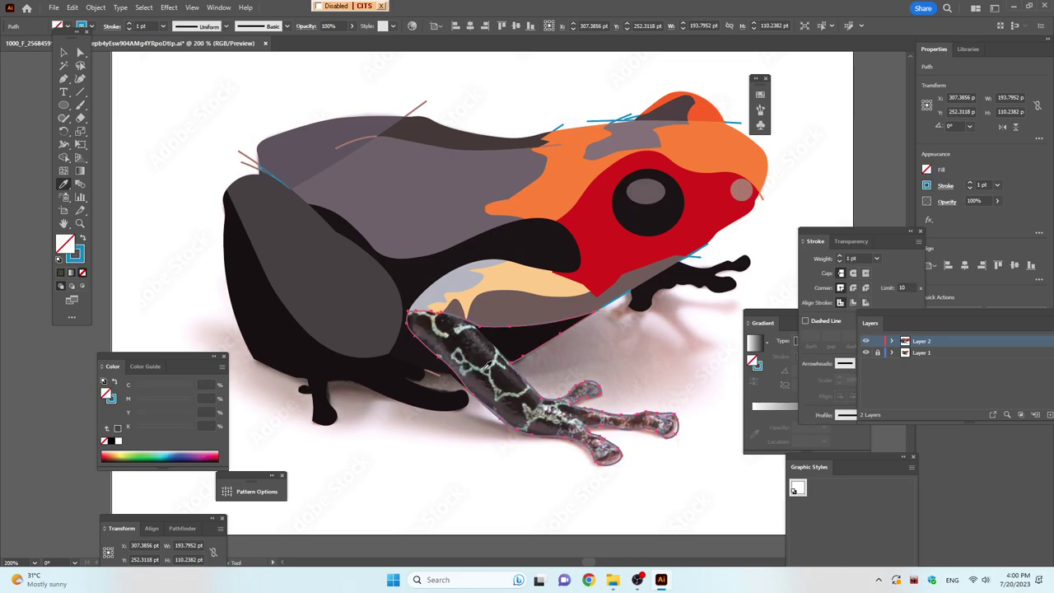
{"action": "left_click", "coordinate": [486, 362]}
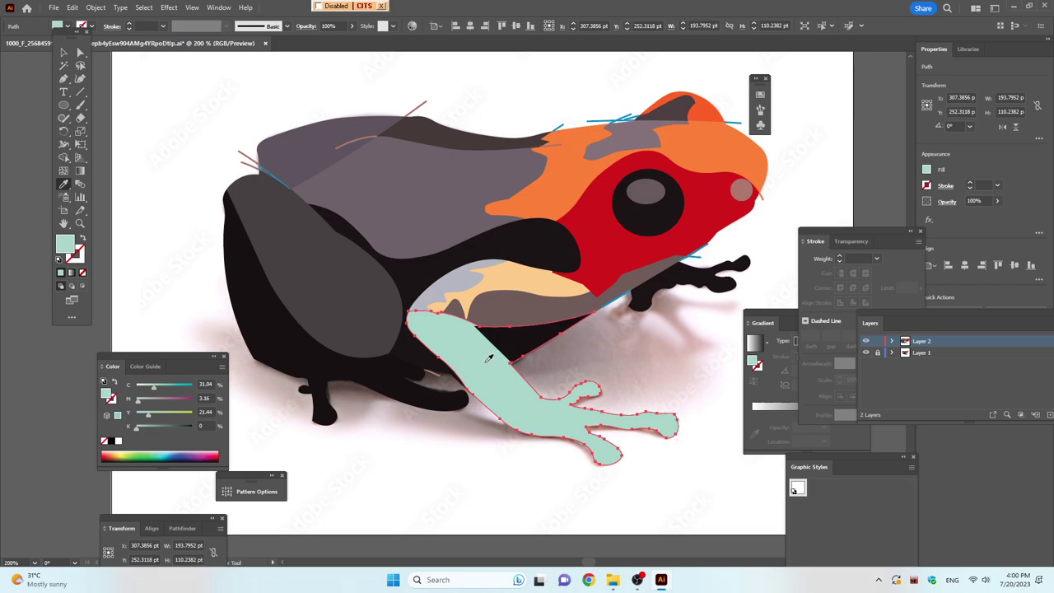
{"action": "key", "text": "ctrl+z"}
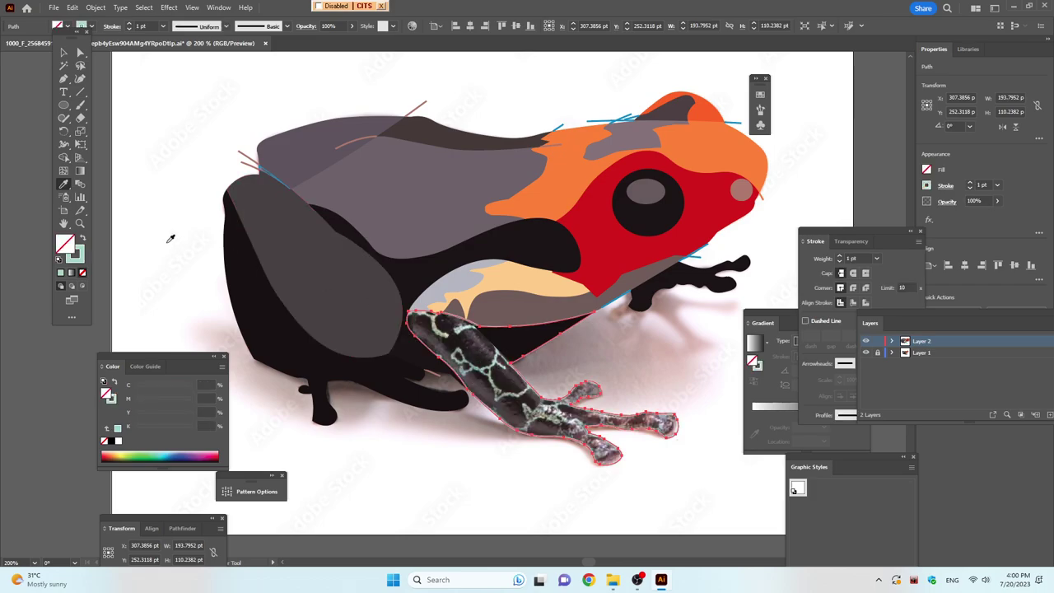
{"action": "left_click", "coordinate": [63, 52]}
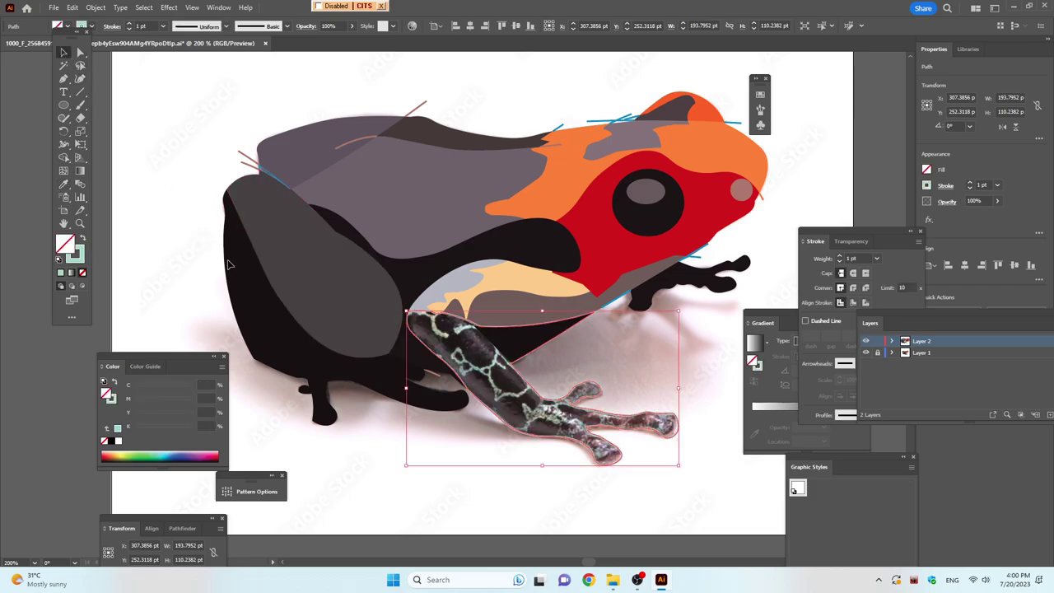
{"action": "left_click", "coordinate": [582, 360]}
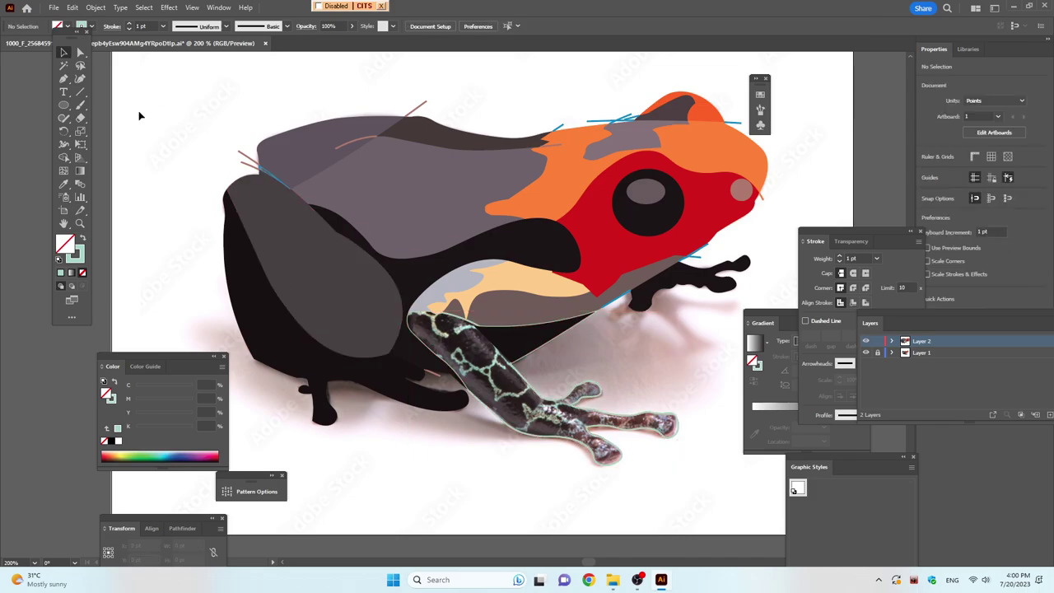
Start a pen path at the hip and place anchors along the leg markings
{"action": "left_click", "coordinate": [80, 80]}
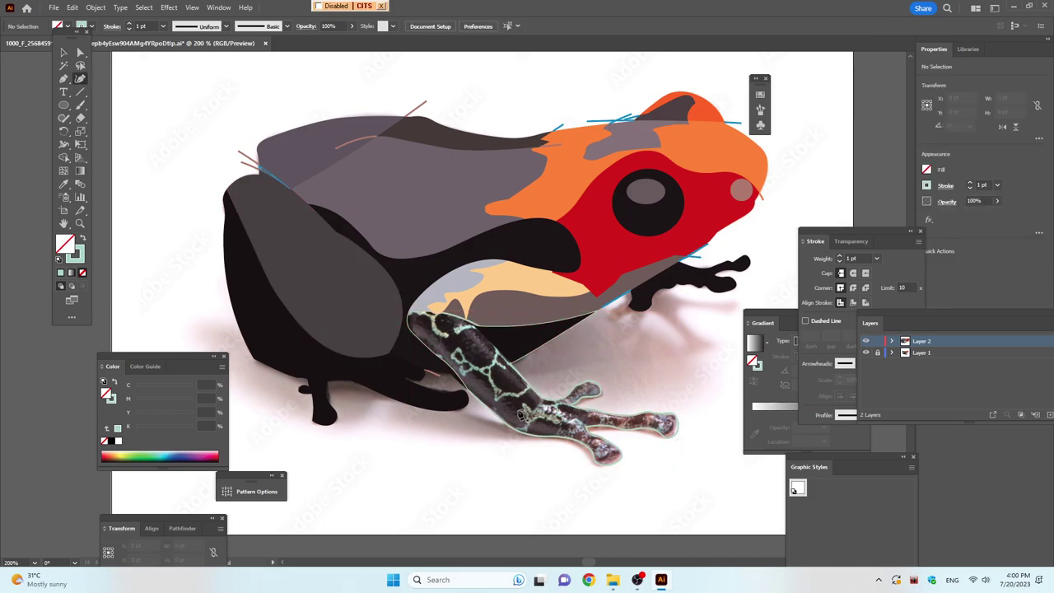
{"action": "left_click", "coordinate": [393, 323]}
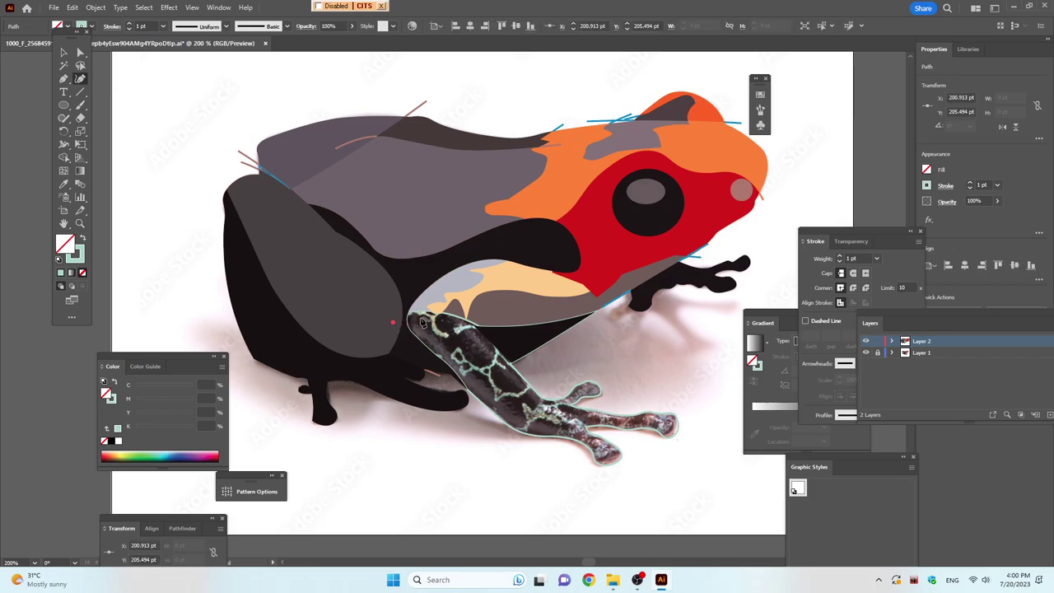
{"action": "left_click", "coordinate": [429, 317]}
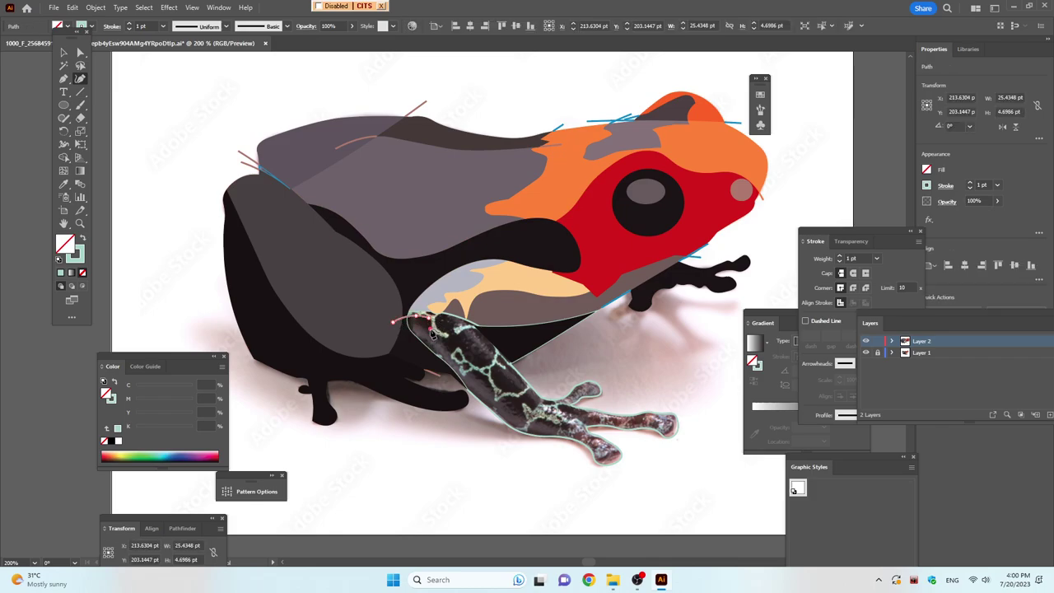
{"action": "left_click", "coordinate": [432, 332]}
{"action": "left_click", "coordinate": [446, 337]}
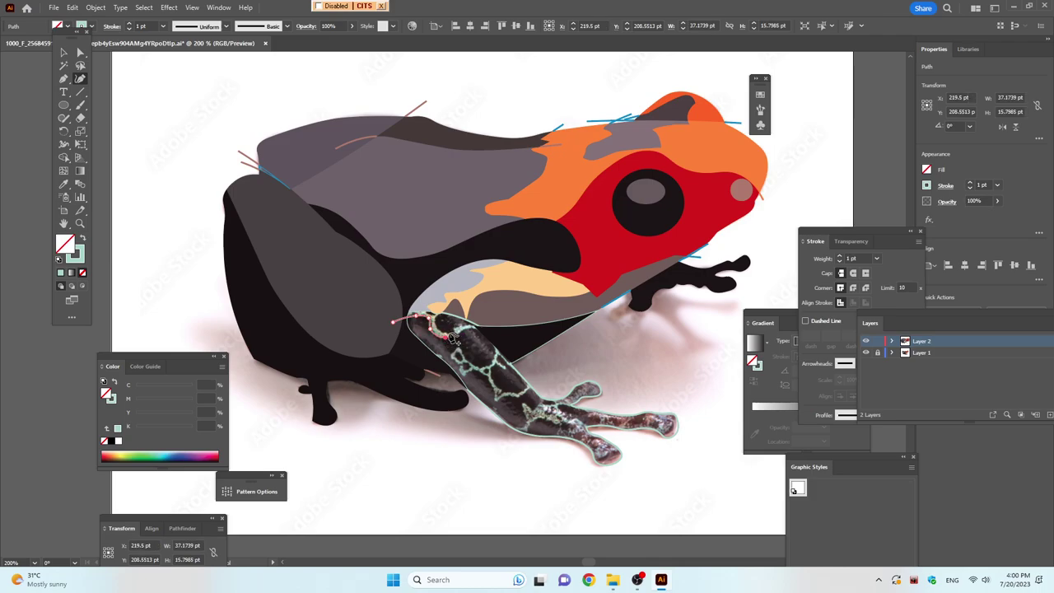
{"action": "left_click", "coordinate": [446, 332]}
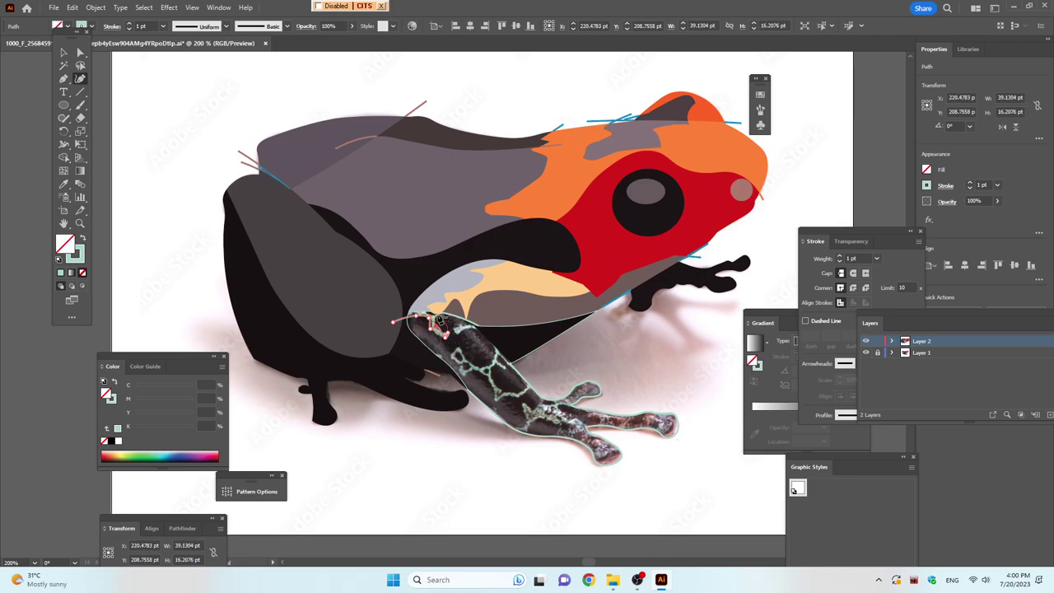
{"action": "left_click", "coordinate": [436, 339]}
{"action": "key", "text": "ctrl"}
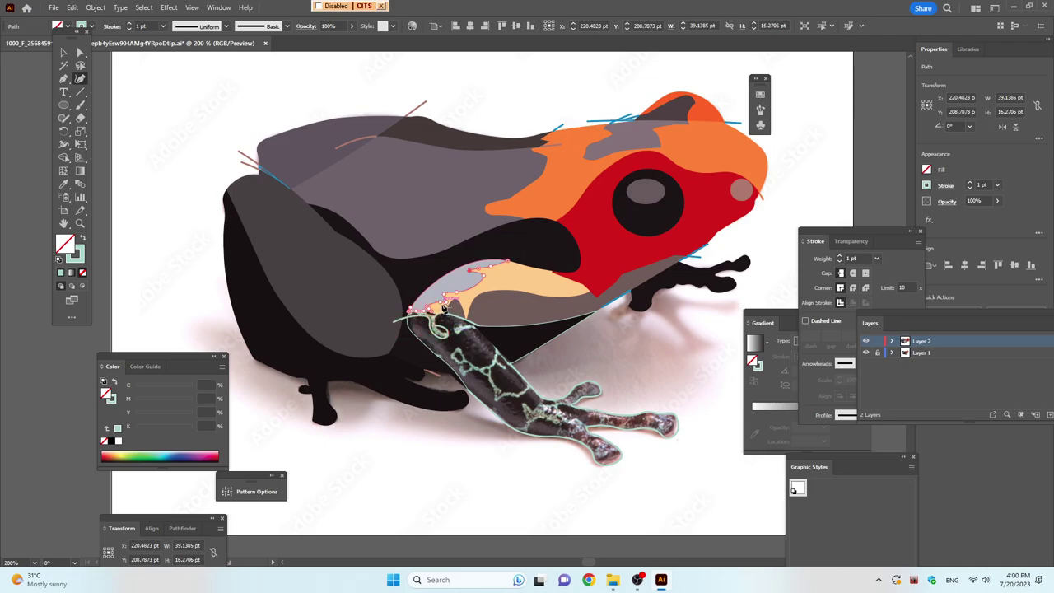
Resume the tracing path and bend a curved segment over the shoulder
{"action": "left_click", "coordinate": [453, 309], "text": "ctrl"}
{"action": "left_click", "coordinate": [416, 316], "text": "ctrl"}
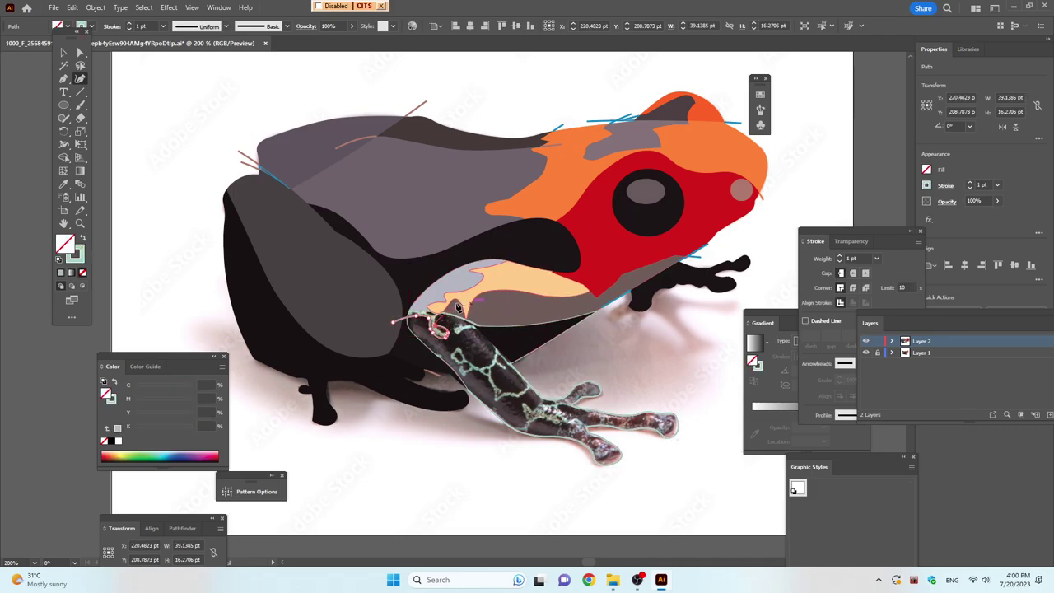
{"action": "left_click", "coordinate": [449, 295]}
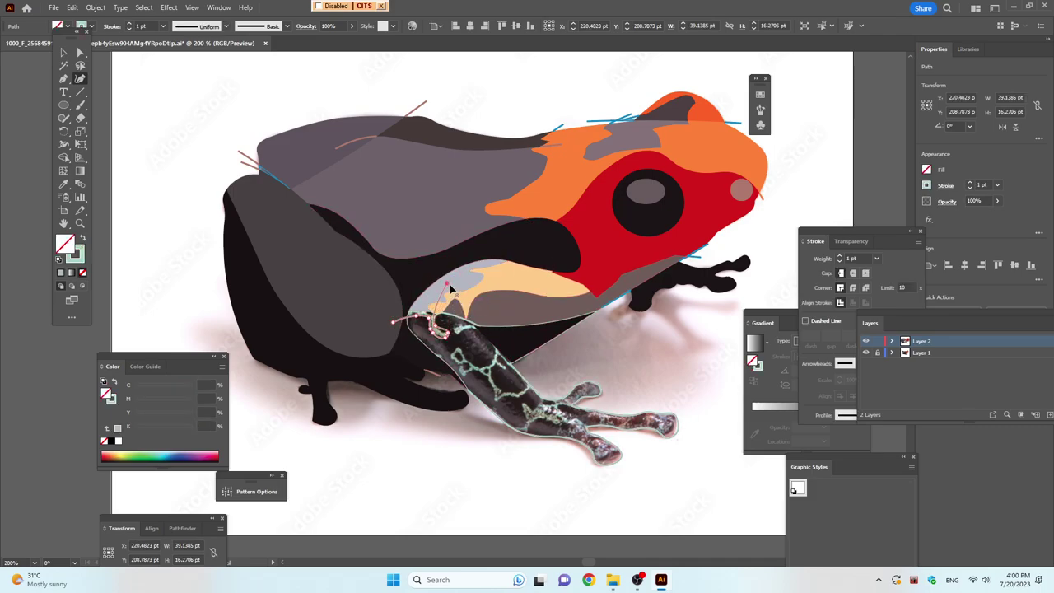
{"action": "left_click", "coordinate": [474, 328]}
{"action": "mouse_move", "coordinate": [462, 326]}
{"action": "left_mouse_down"}
{"action": "mouse_move", "coordinate": [461, 345]}
{"action": "mouse_move", "coordinate": [504, 337]}
{"action": "mouse_move", "coordinate": [453, 358]}
{"action": "left_mouse_up"}
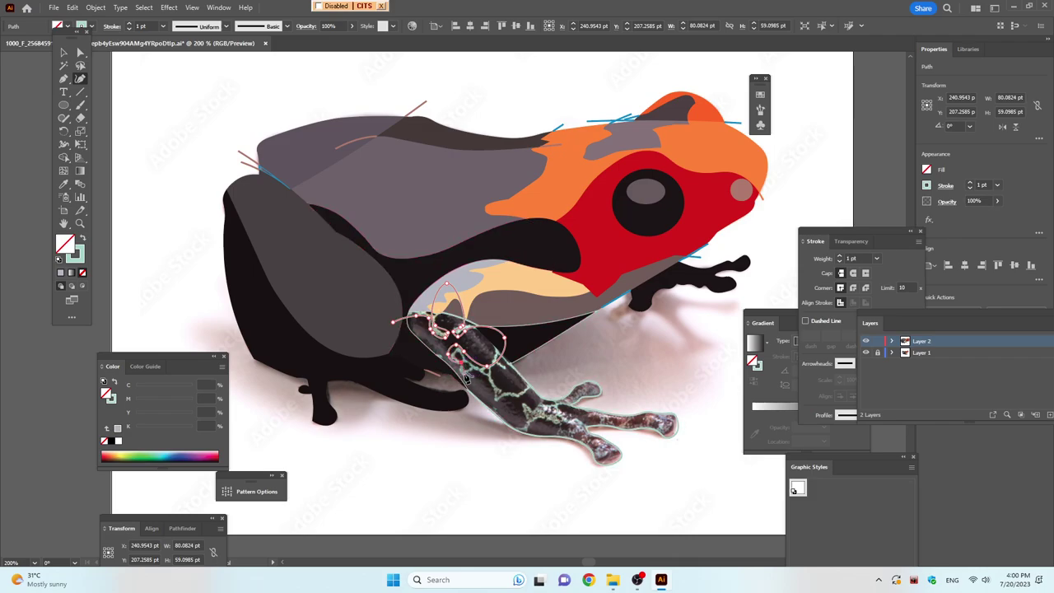
Continue the path down the upper leg toward the knee, dropping the misplaced last anchor
{"action": "left_click", "coordinate": [465, 374]}
{"action": "left_click", "coordinate": [490, 384]}
{"action": "left_click", "coordinate": [492, 402]}
{"action": "left_click", "coordinate": [527, 401]}
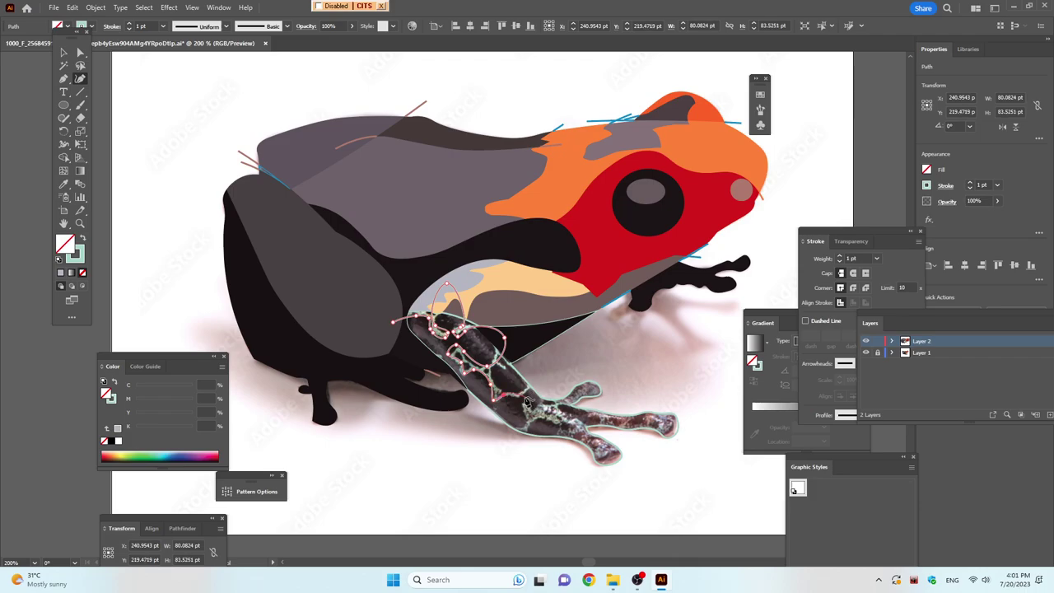
{"action": "left_click", "coordinate": [535, 381]}
{"action": "left_click", "coordinate": [563, 376]}
{"action": "left_click", "coordinate": [563, 377]}
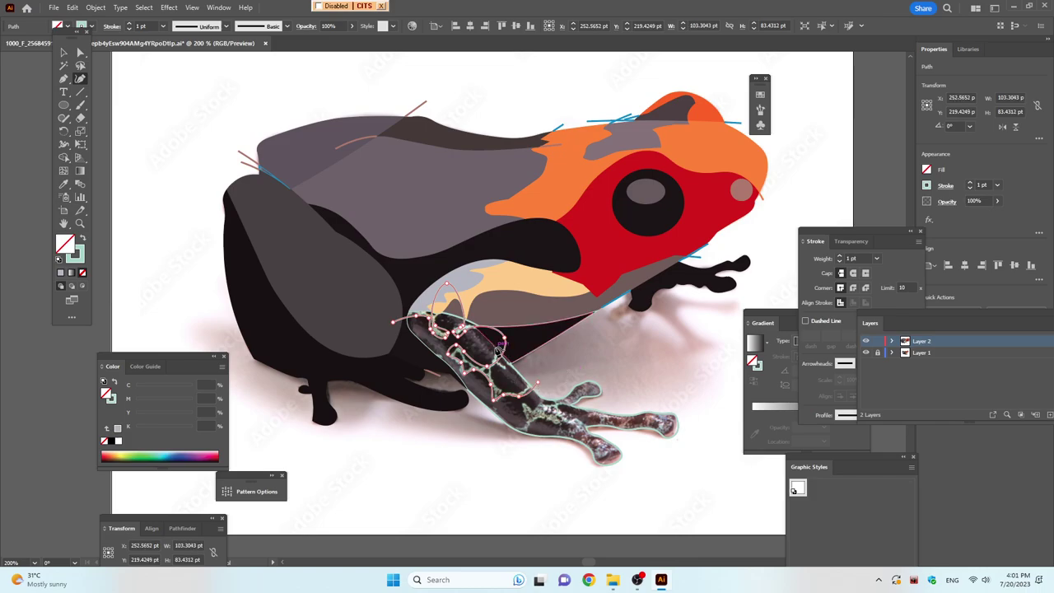
{"action": "key", "text": "ctrl+z"}
{"action": "key", "text": "ctrl+a"}
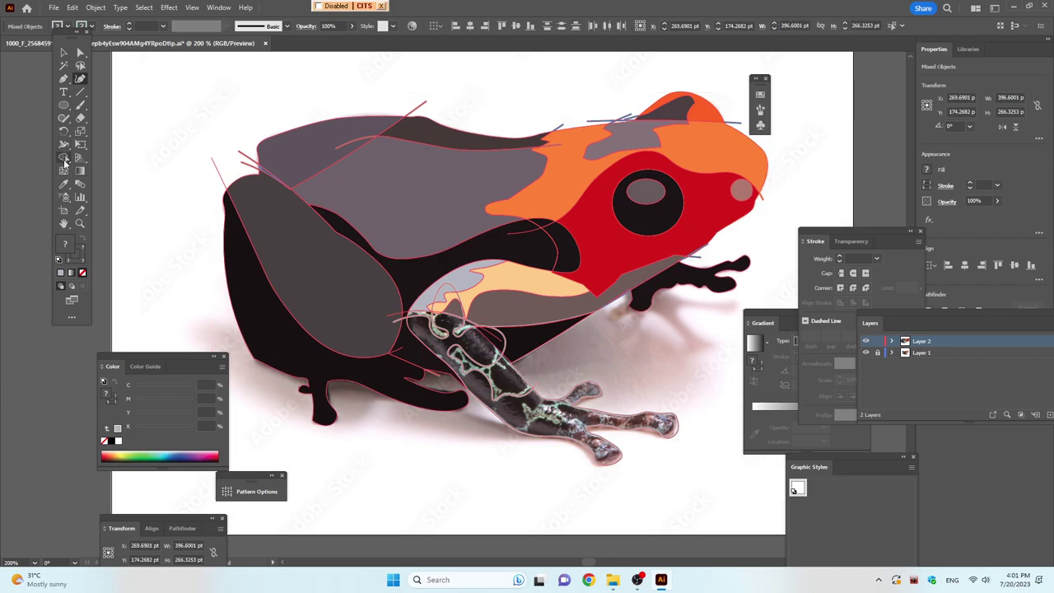
Build the leg pieces and make the front leg mint by swapping fill and stroke
{"action": "left_click", "coordinate": [63, 157]}
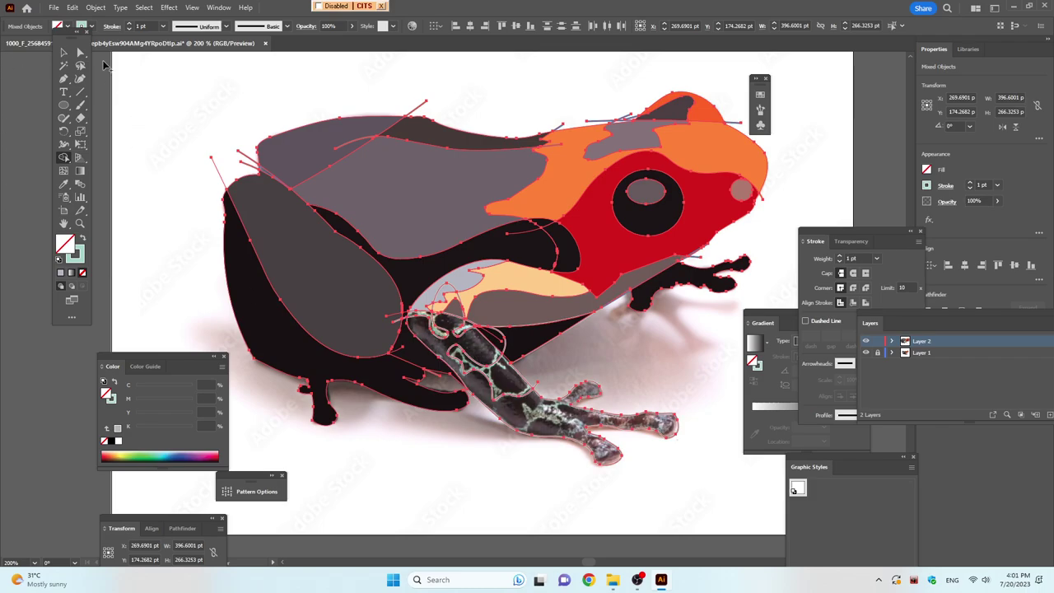
{"action": "left_click", "coordinate": [63, 53]}
{"action": "left_click", "coordinate": [473, 464]}
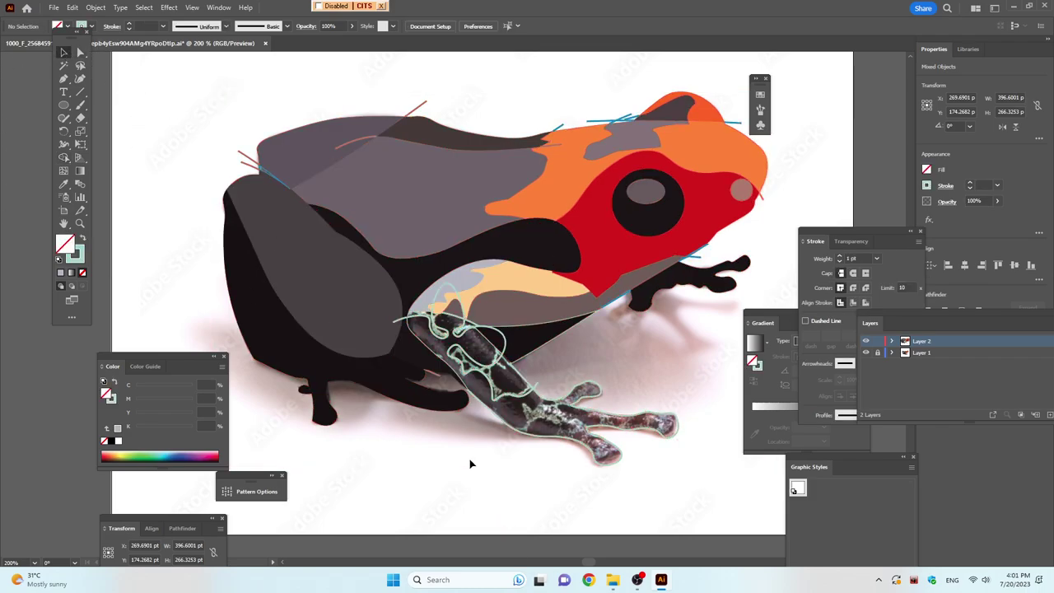
{"action": "left_click", "coordinate": [502, 419]}
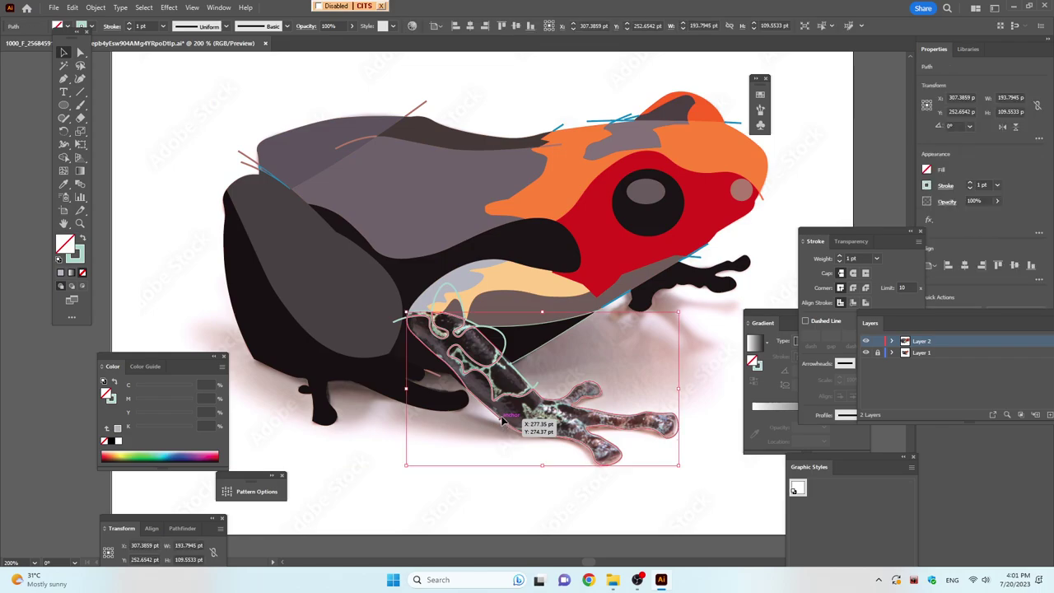
{"action": "key", "text": "shift+x"}
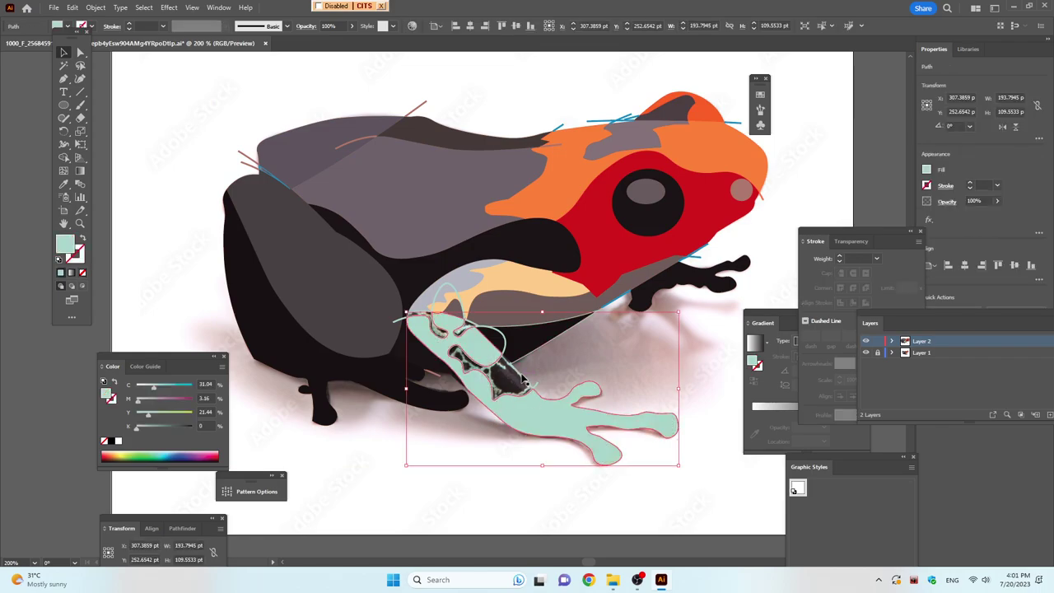
Nudge a dark leg piece up-right and fill it with the body's near-black colour
{"action": "left_click", "coordinate": [512, 368]}
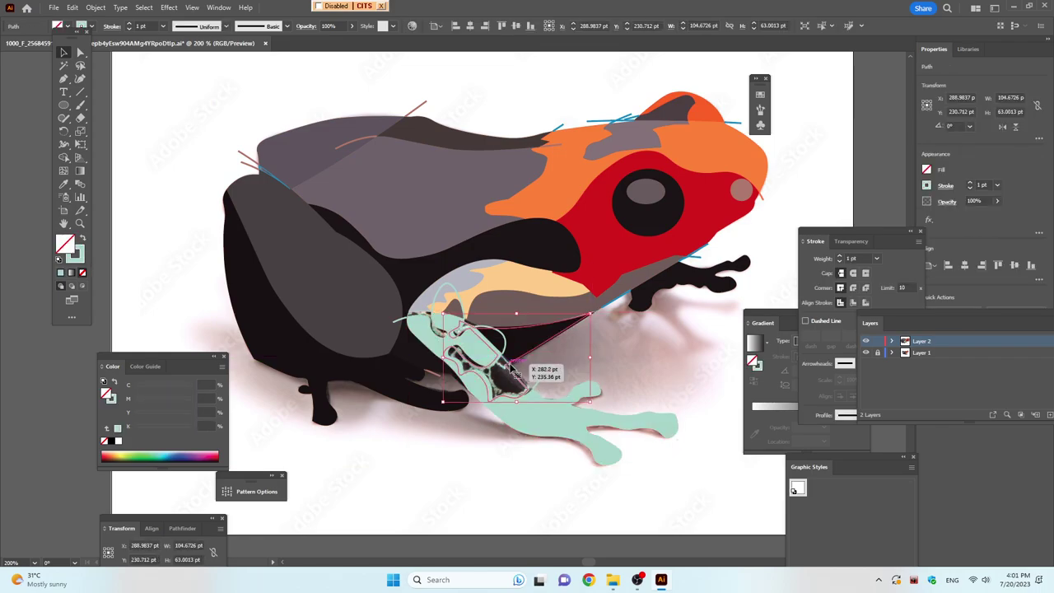
{"action": "left_click_drag", "start_coordinate": [513, 368], "coordinate": [529, 373]}
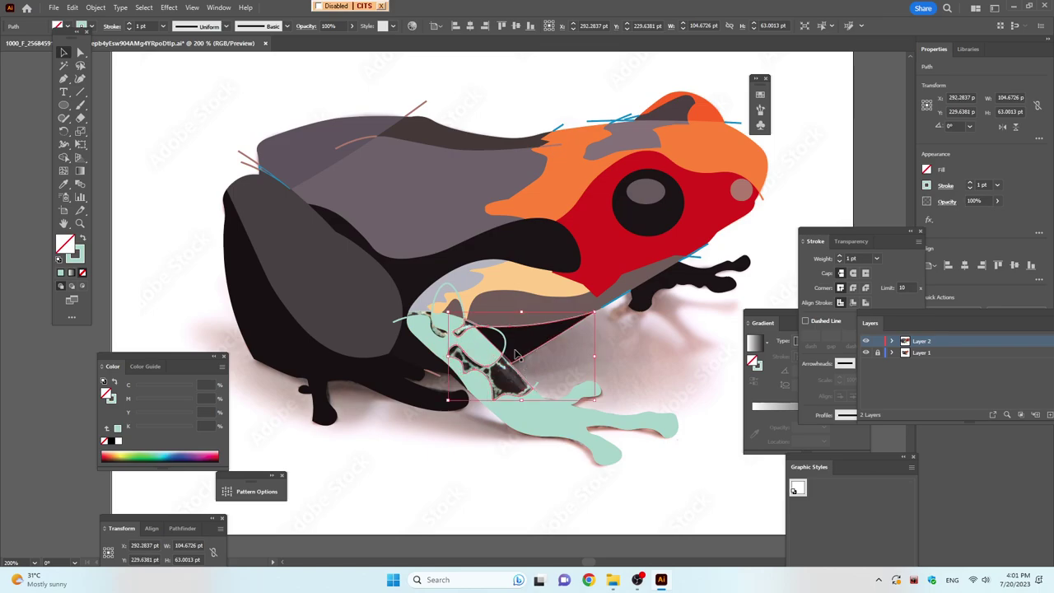
{"action": "key", "text": "i"}
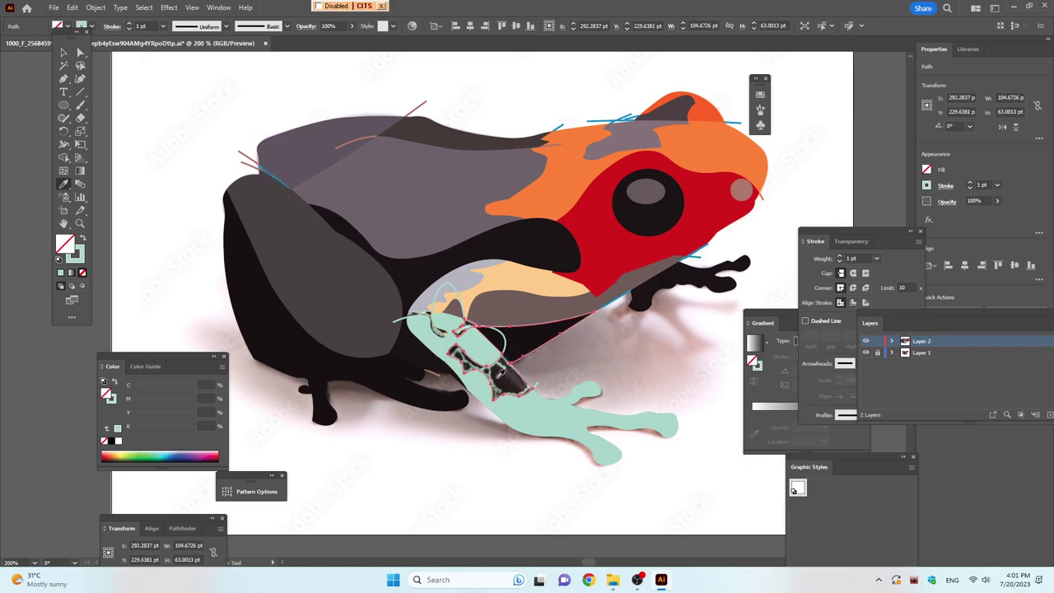
{"action": "left_click", "coordinate": [490, 356]}
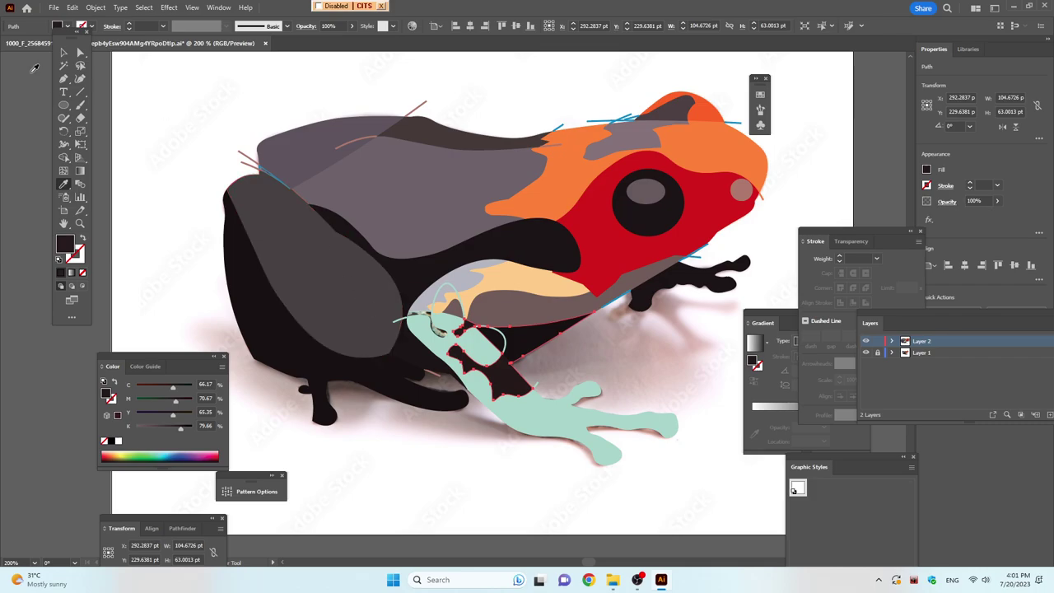
{"action": "left_click", "coordinate": [64, 53]}
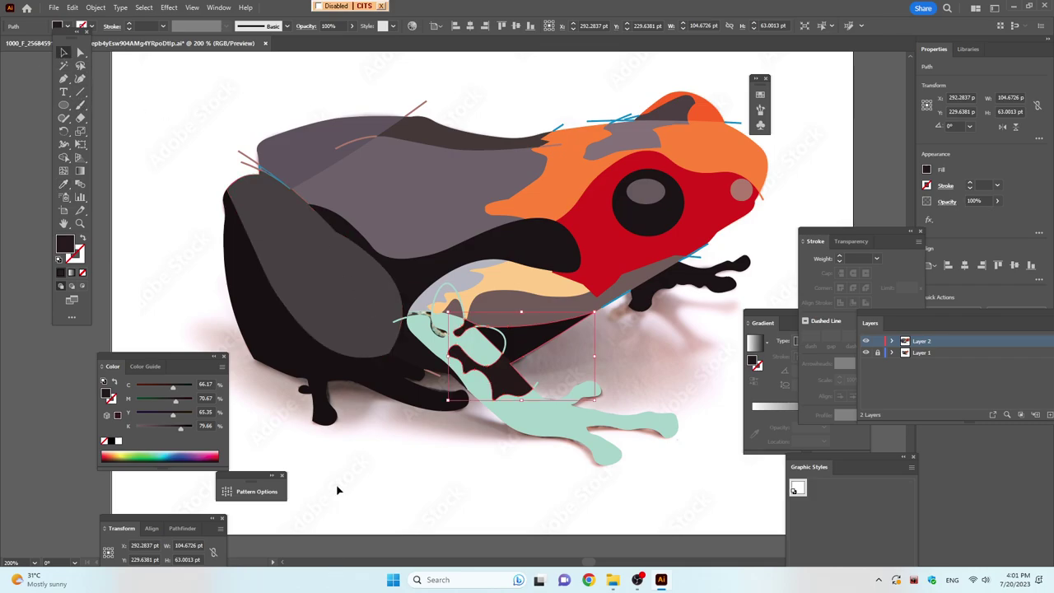
{"action": "left_click", "coordinate": [346, 466]}
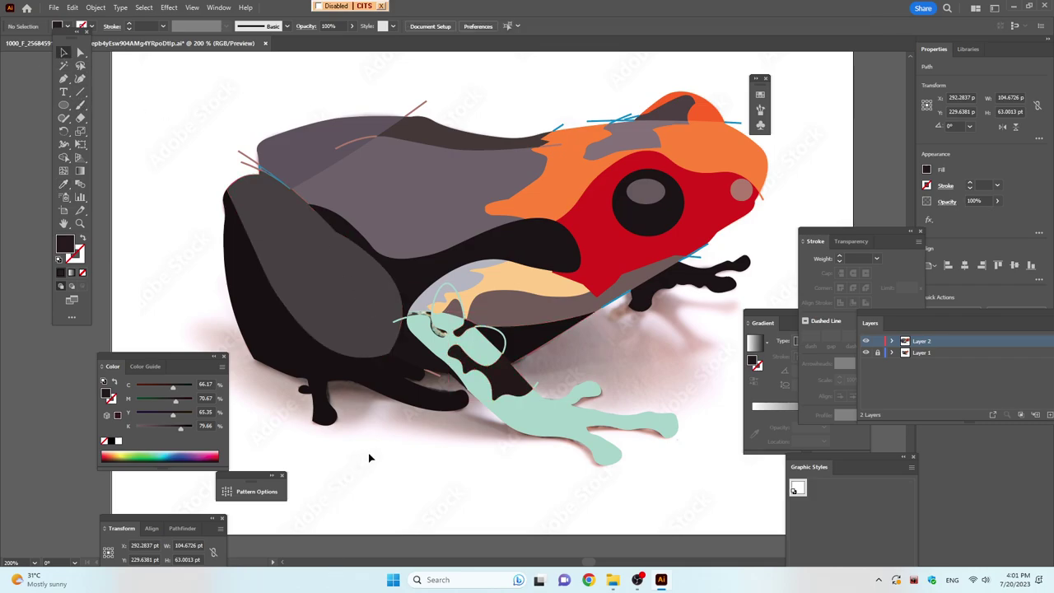
Delete a leftover curved piece and fill the piece near the hip with near-black
{"action": "left_click", "coordinate": [504, 344]}
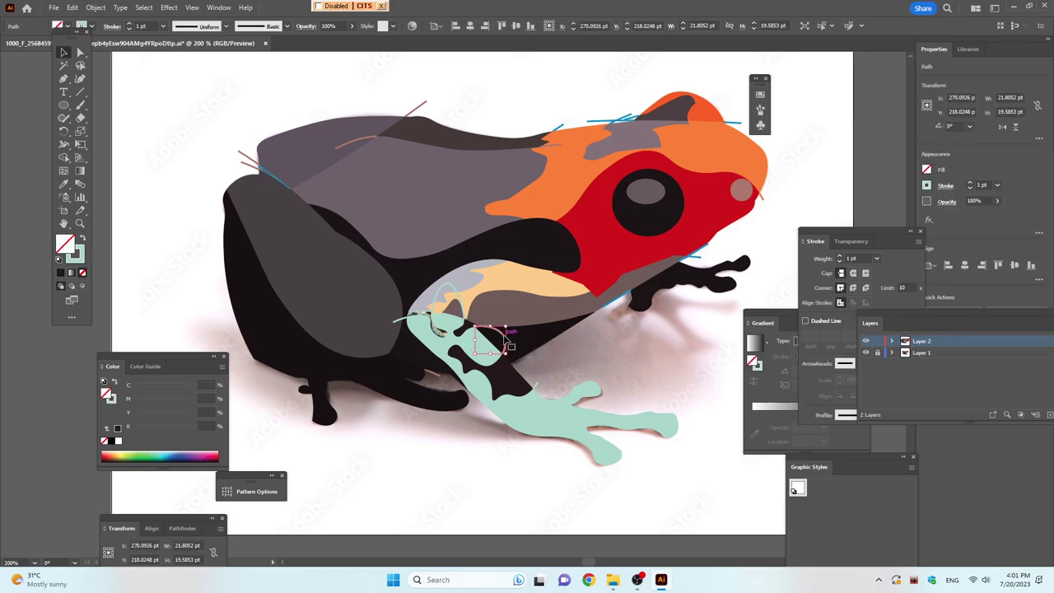
{"action": "key", "text": "Delete"}
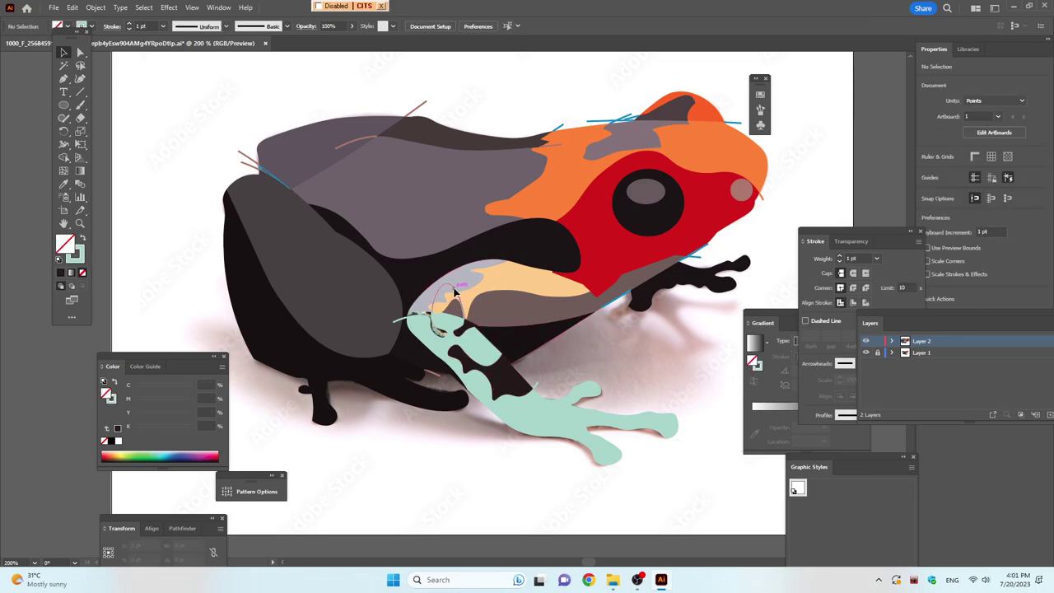
{"action": "left_click", "coordinate": [442, 329]}
{"action": "key", "text": "i"}
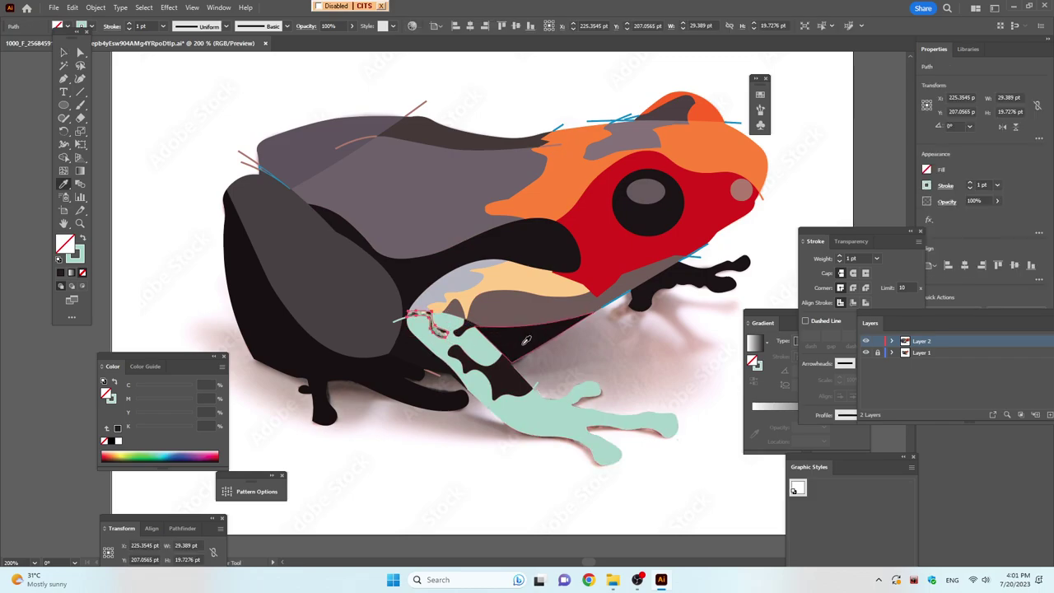
{"action": "left_click", "coordinate": [527, 339]}
Zoom out and pick out the stray thin paths over the frog's head
{"action": "key", "text": "ctrl+minus"}
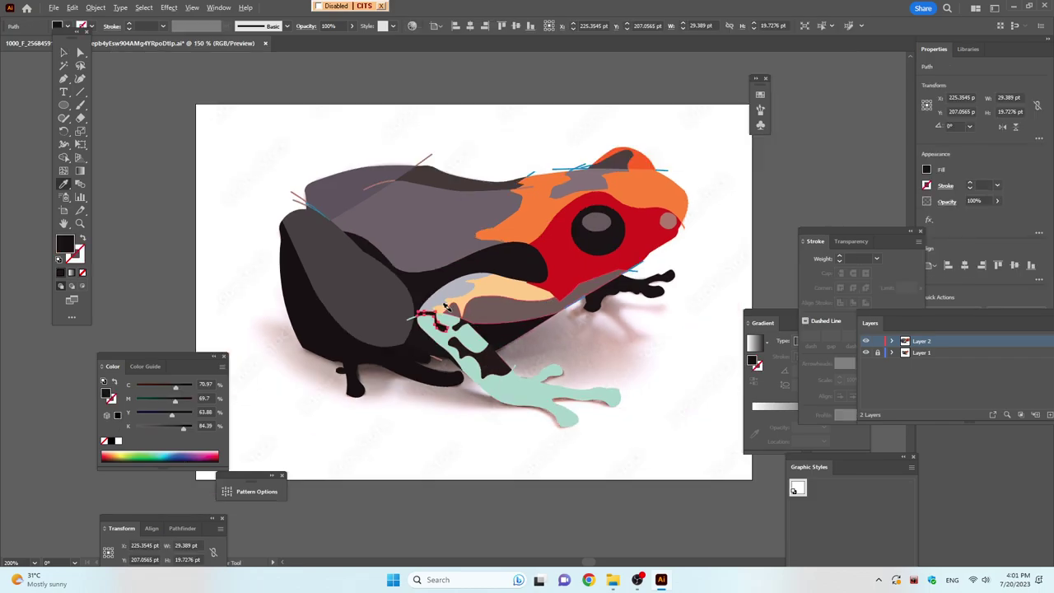
{"action": "key", "text": "ctrl+minus"}
{"action": "key", "text": "v"}
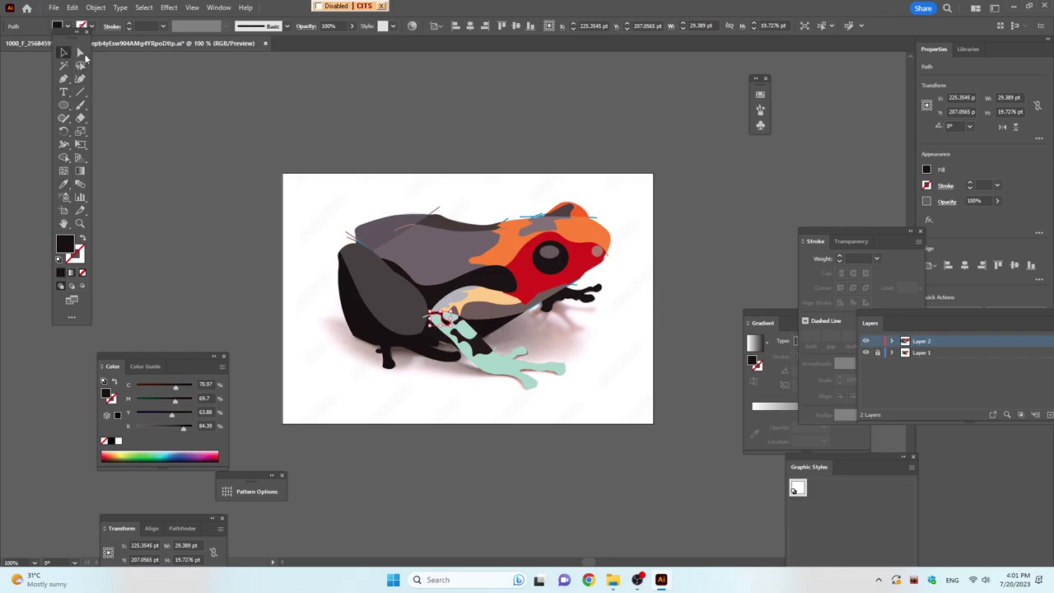
{"action": "left_click", "coordinate": [531, 217]}
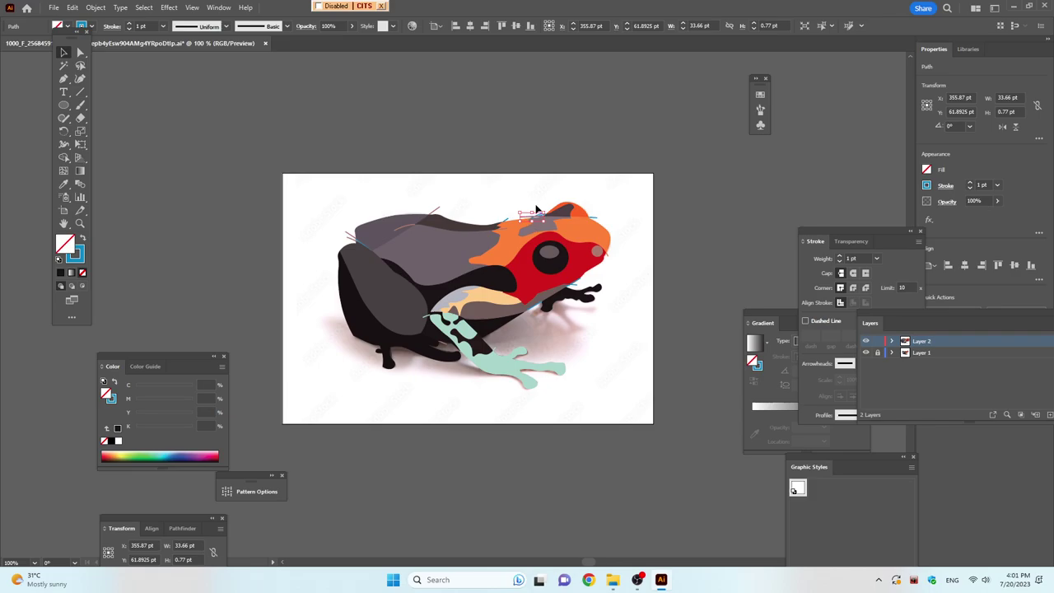
{"action": "left_click", "coordinate": [541, 217]}
{"action": "left_click", "coordinate": [540, 217]}
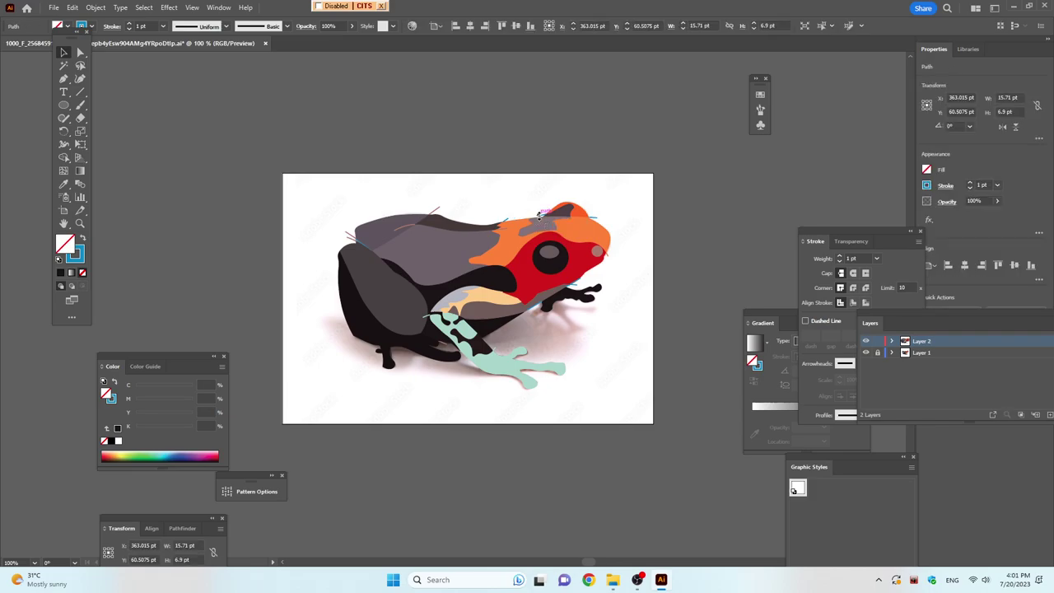
{"action": "left_click", "coordinate": [612, 221]}
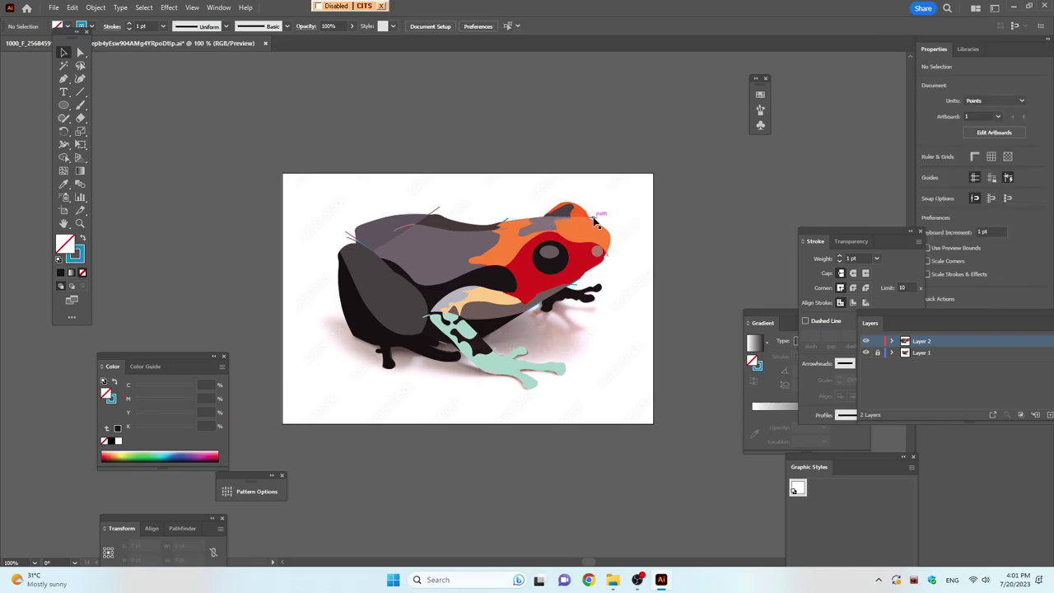
Stretch the orange head patch toward the upper left
{"action": "left_click", "coordinate": [610, 261]}
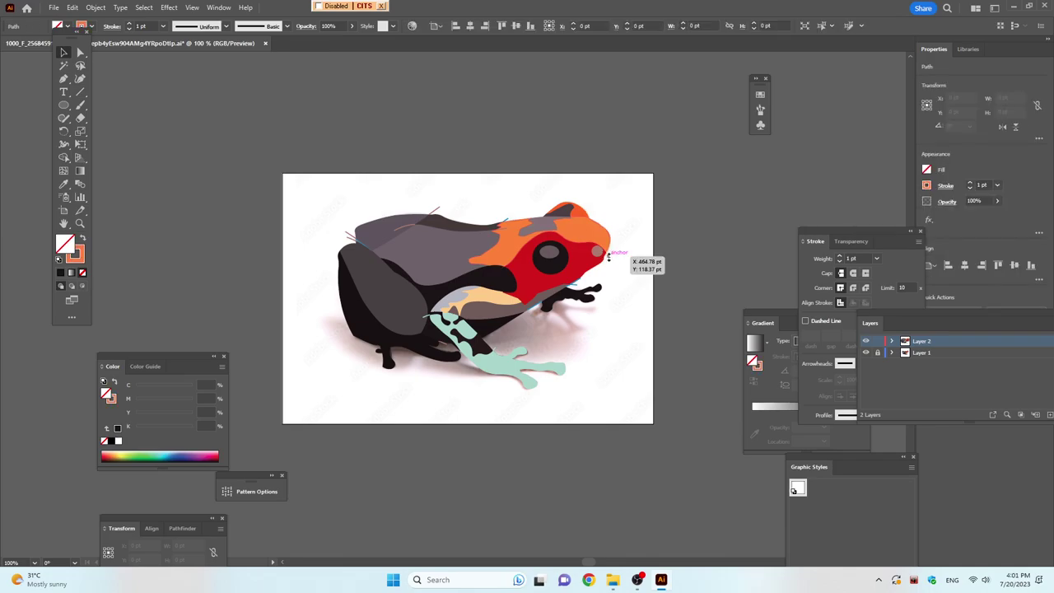
{"action": "left_click", "coordinate": [579, 288]}
{"action": "left_click", "coordinate": [579, 288]}
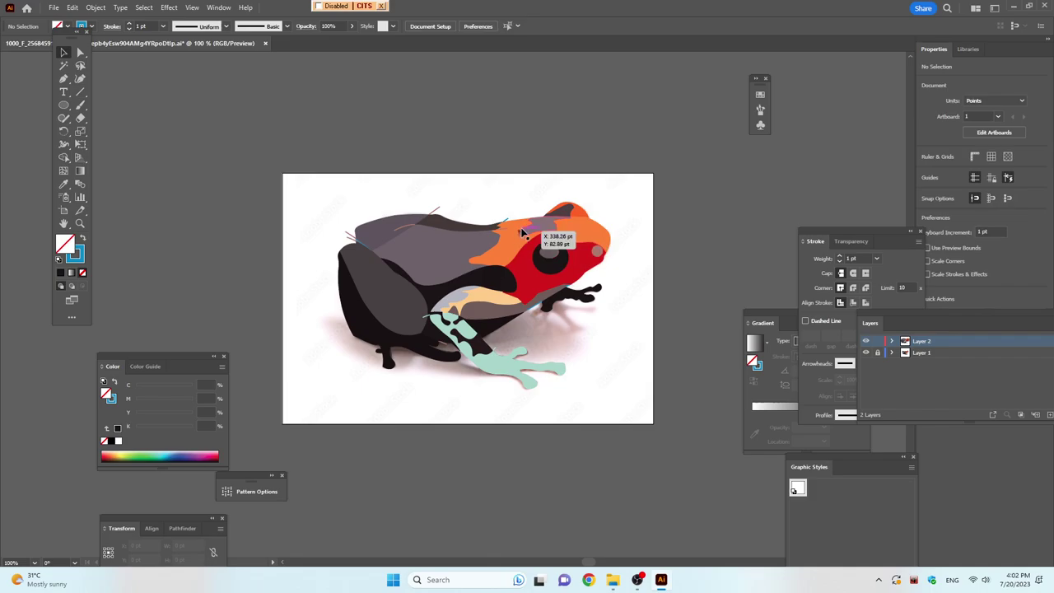
{"action": "left_click_drag", "start_coordinate": [509, 224], "coordinate": [494, 219]}
{"action": "left_click", "coordinate": [448, 212]}
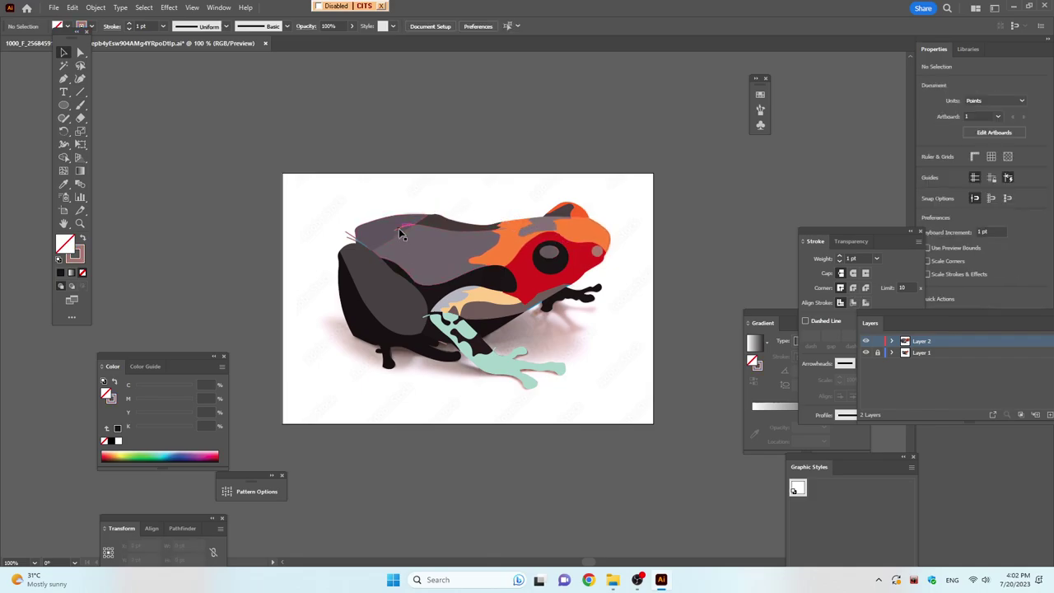
Select the stray line and grey shapes on the back above the hind thigh
{"action": "mouse_move", "coordinate": [404, 227]}
{"action": "left_mouse_down"}
{"action": "mouse_move", "coordinate": [350, 238]}
{"action": "mouse_move", "coordinate": [354, 245]}
{"action": "left_mouse_up"}
{"action": "left_click", "coordinate": [358, 241]}
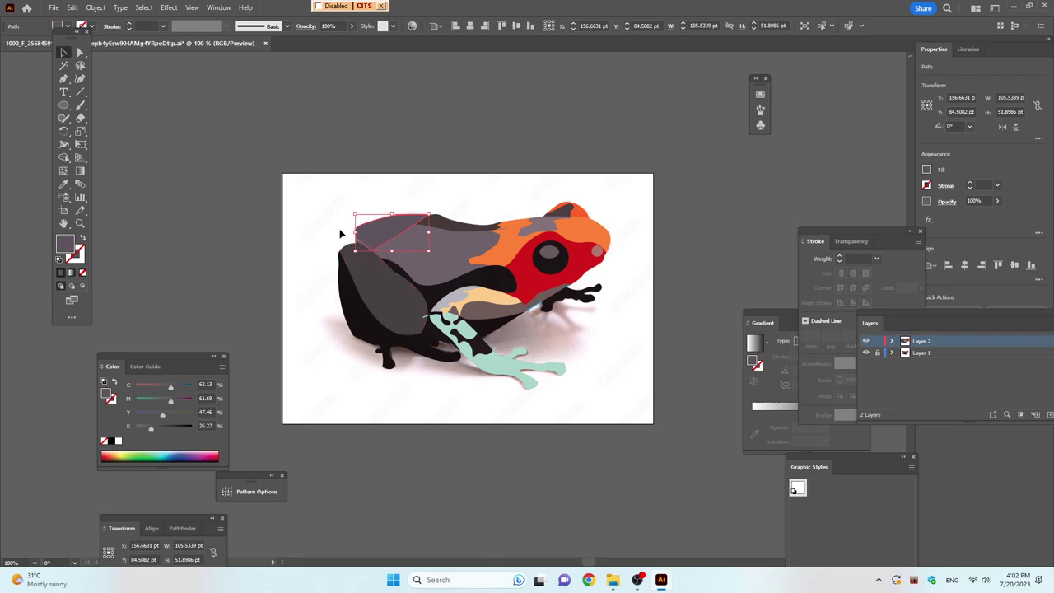
{"action": "left_click", "coordinate": [341, 234]}
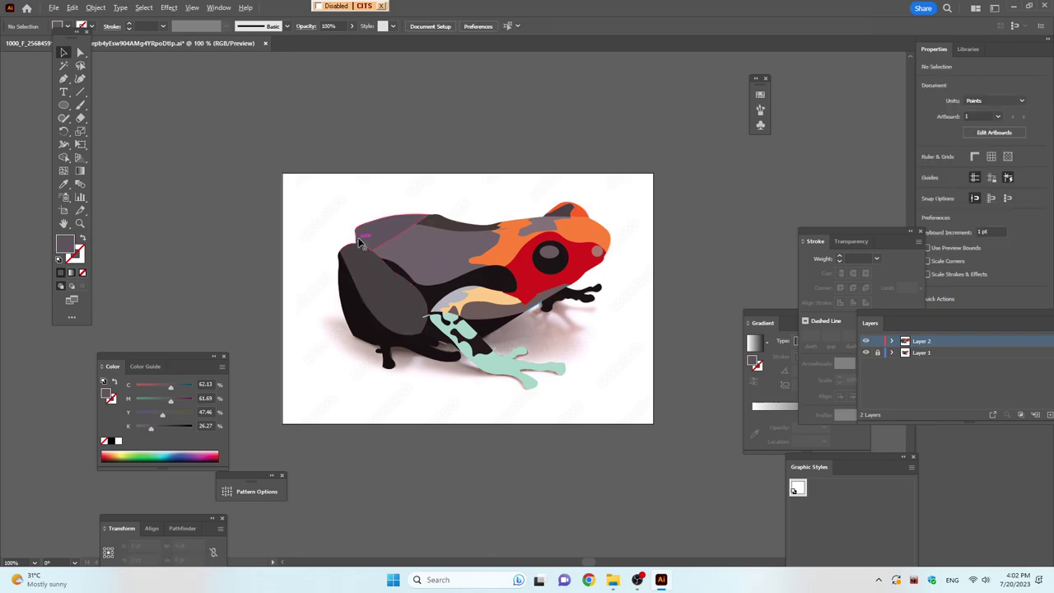
{"action": "scroll", "coordinate": [359, 241], "scroll_direction": "up", "scroll_amount": 2}
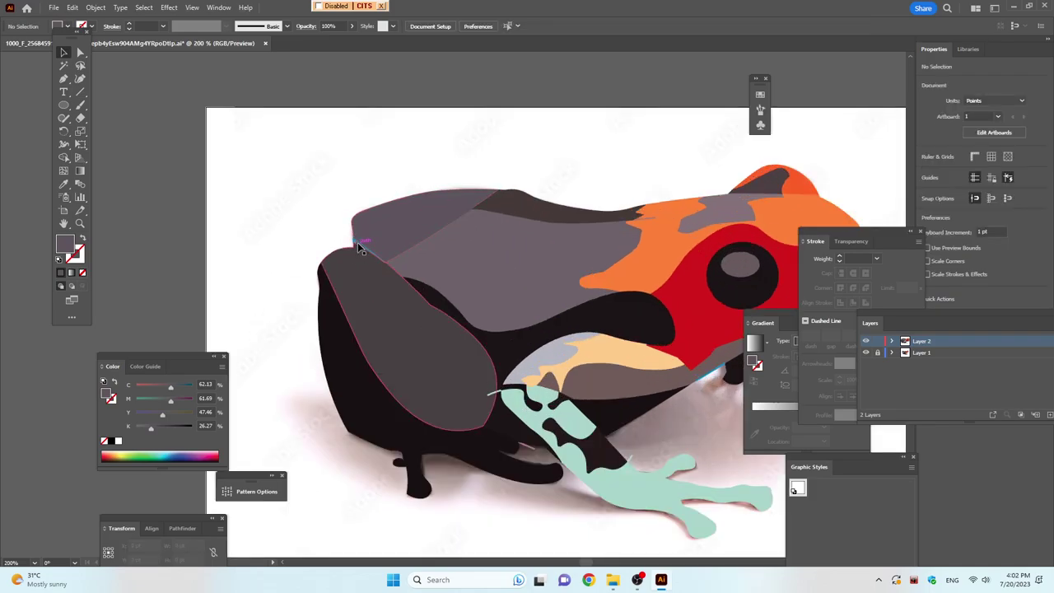
{"action": "left_click", "coordinate": [360, 247]}
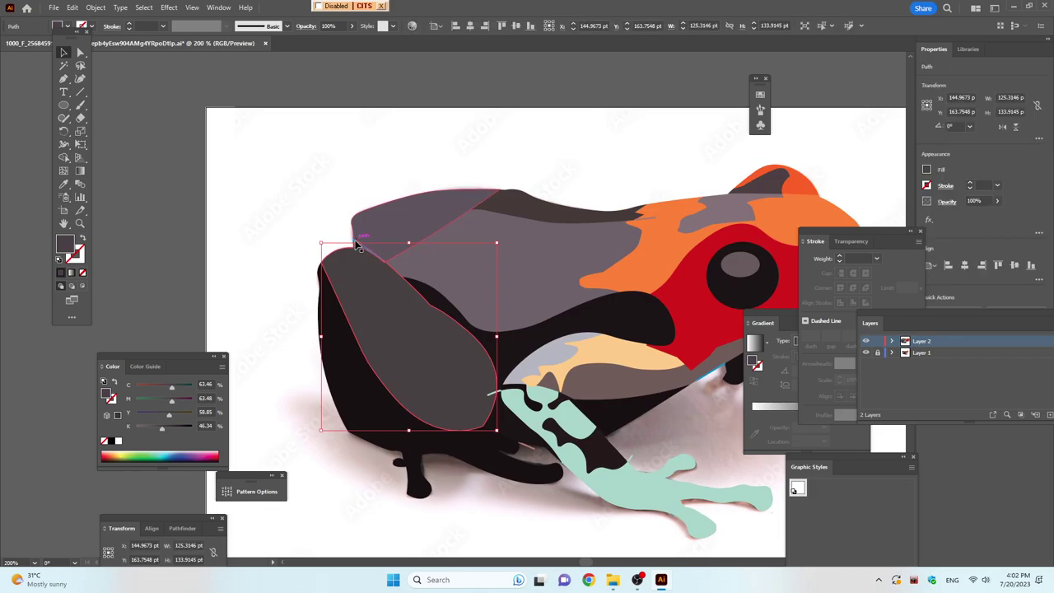
{"action": "left_click", "coordinate": [356, 245]}
{"action": "left_click", "coordinate": [329, 229]}
{"action": "scroll", "coordinate": [333, 223], "scroll_direction": "down", "scroll_amount": 1}
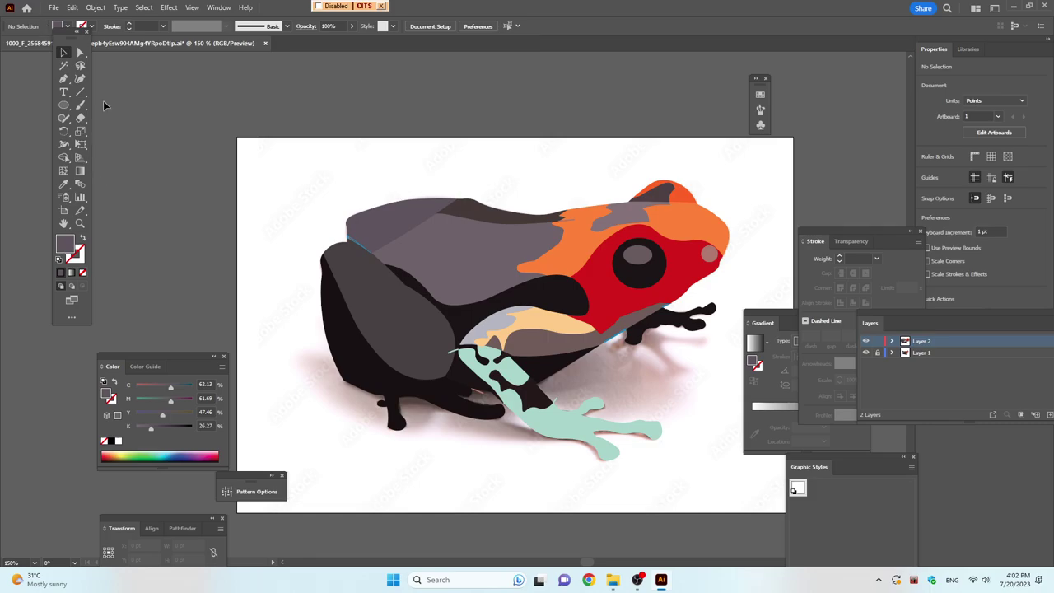
Trace a closed Curvature-tool oval around the lighter patch on the hind thigh
{"action": "left_click", "coordinate": [80, 78]}
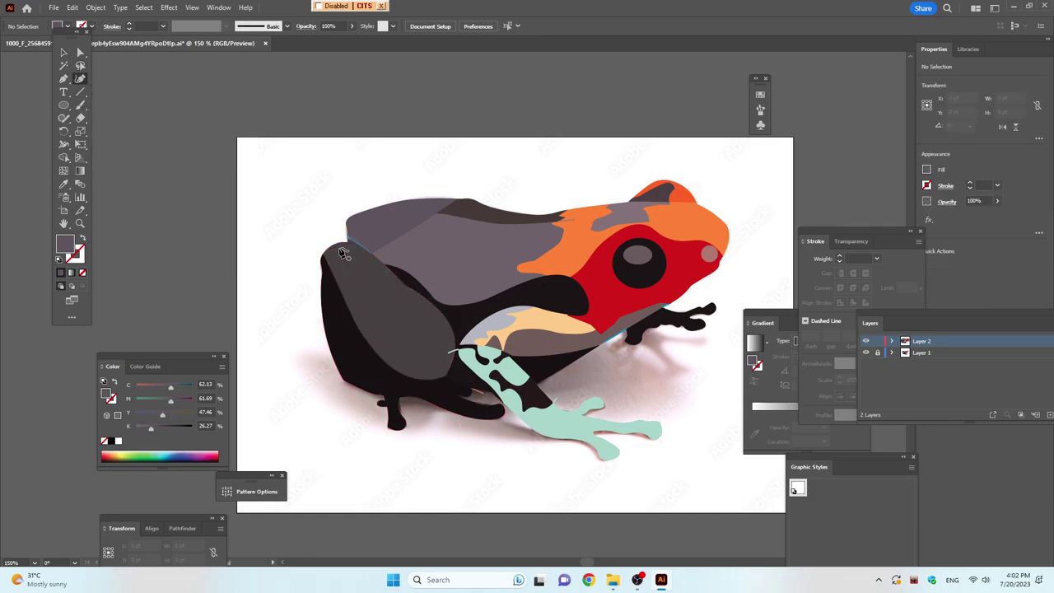
{"action": "left_click", "coordinate": [330, 249]}
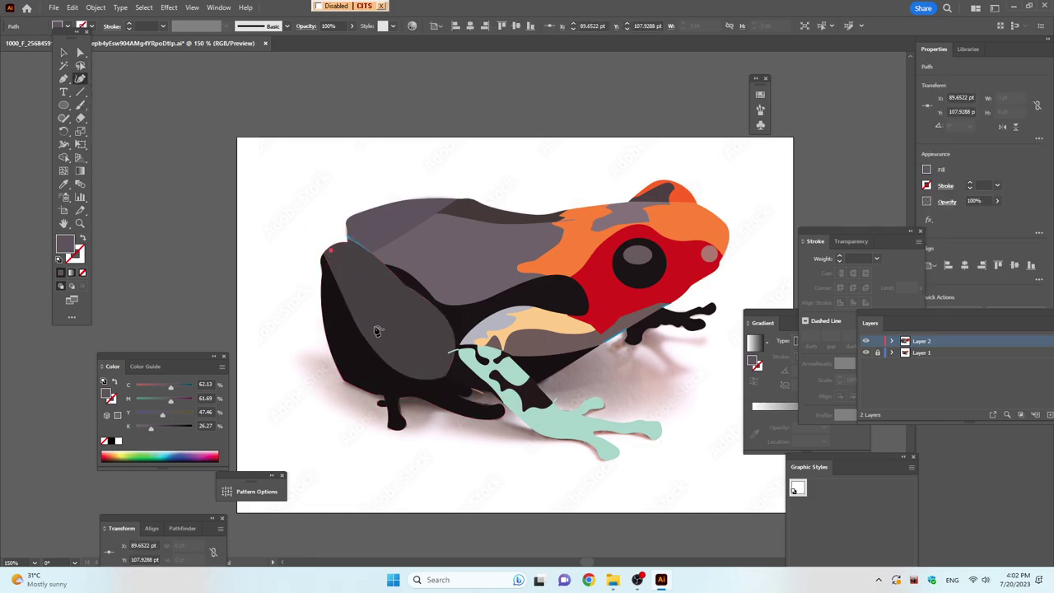
{"action": "left_click", "coordinate": [372, 324]}
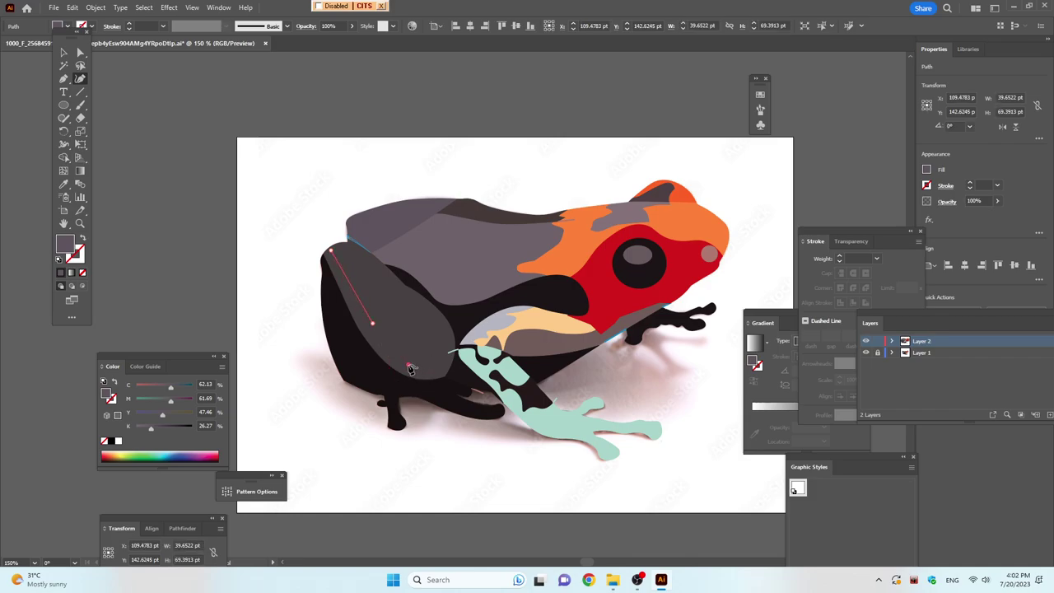
{"action": "left_click", "coordinate": [410, 362]}
{"action": "left_click", "coordinate": [436, 367]}
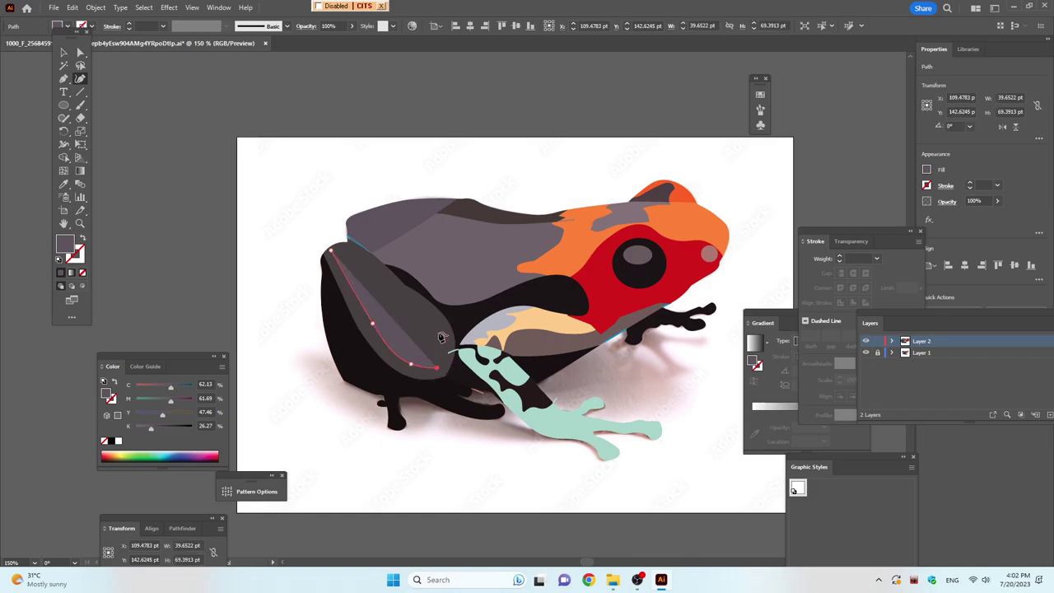
{"action": "left_click", "coordinate": [430, 327]}
{"action": "left_click", "coordinate": [399, 291]}
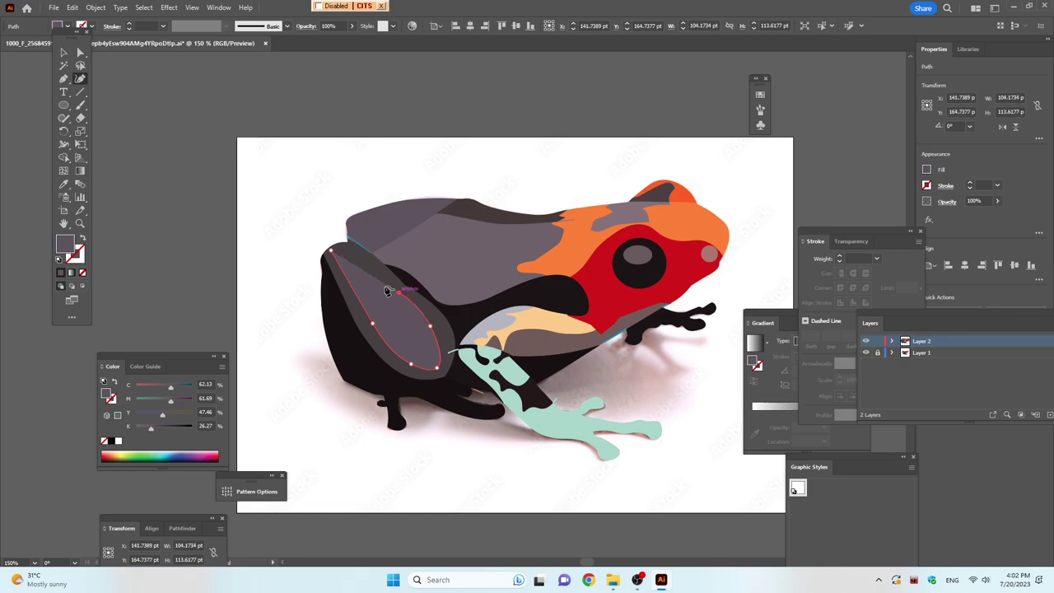
{"action": "left_click", "coordinate": [360, 254]}
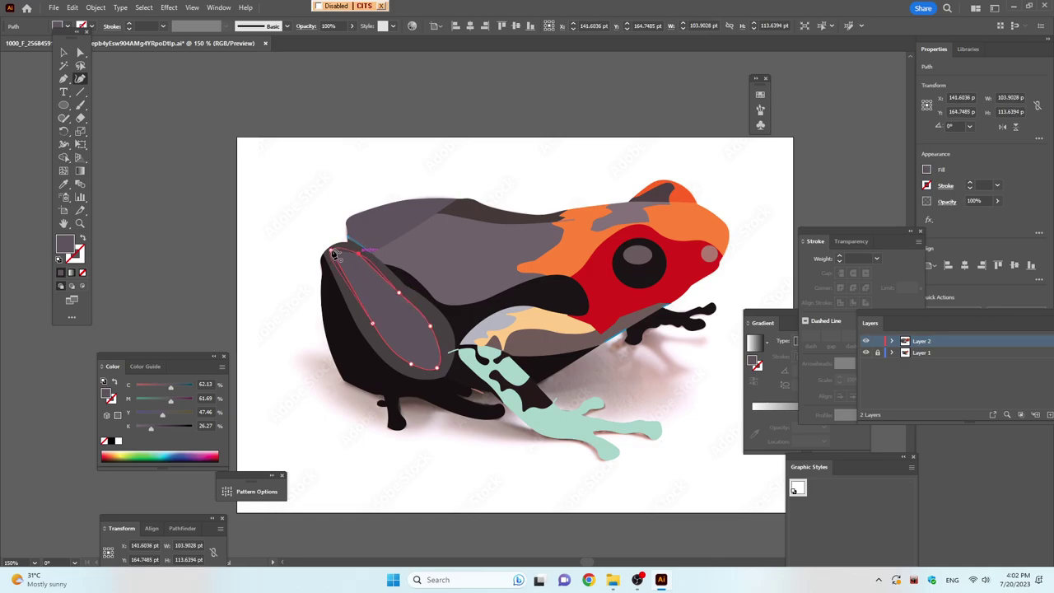
{"action": "left_click", "coordinate": [331, 250]}
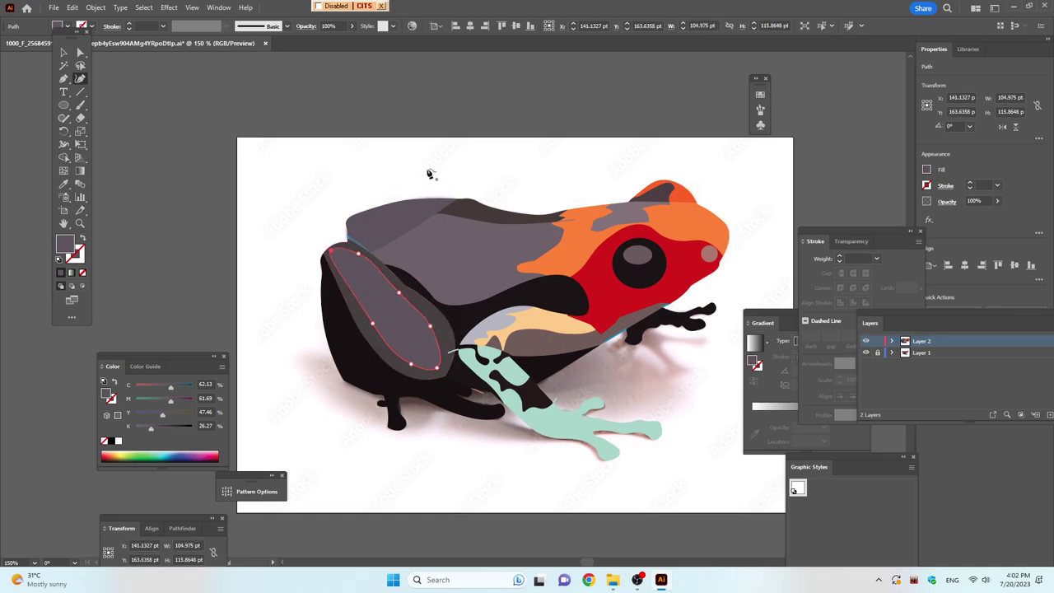
Trace a closed curvature shape across the middle of the frog's back
{"action": "left_click", "coordinate": [434, 218]}
{"action": "left_click", "coordinate": [392, 248]}
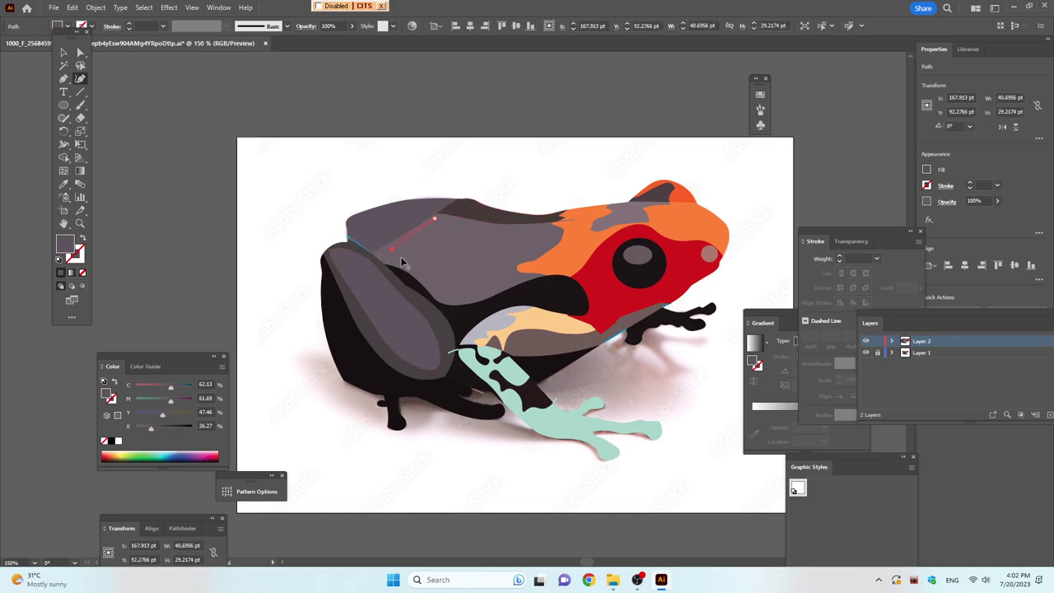
{"action": "left_click", "coordinate": [387, 257]}
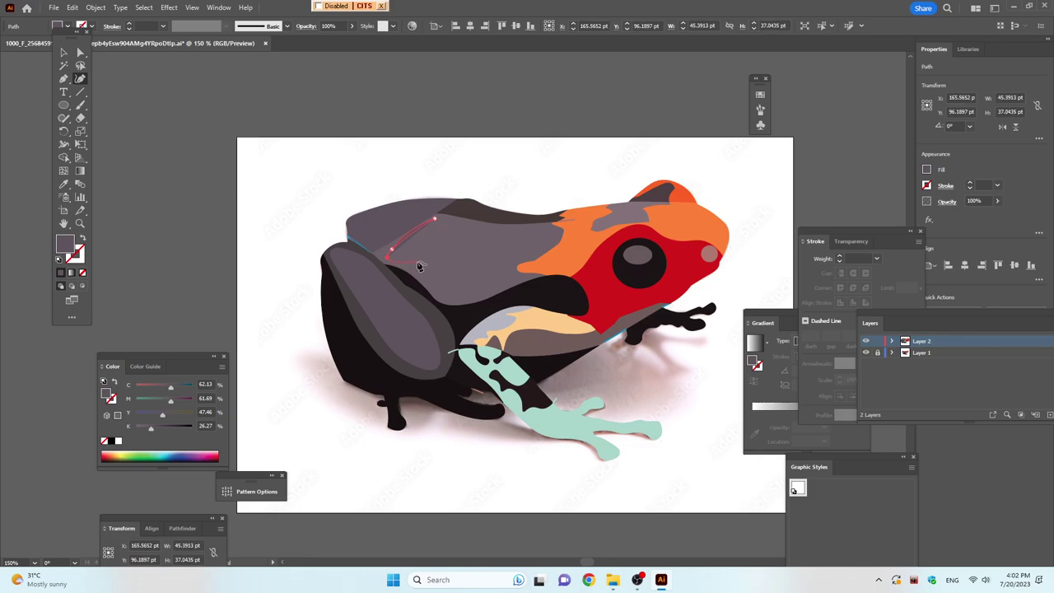
{"action": "left_click", "coordinate": [417, 261]}
{"action": "left_click", "coordinate": [449, 289]}
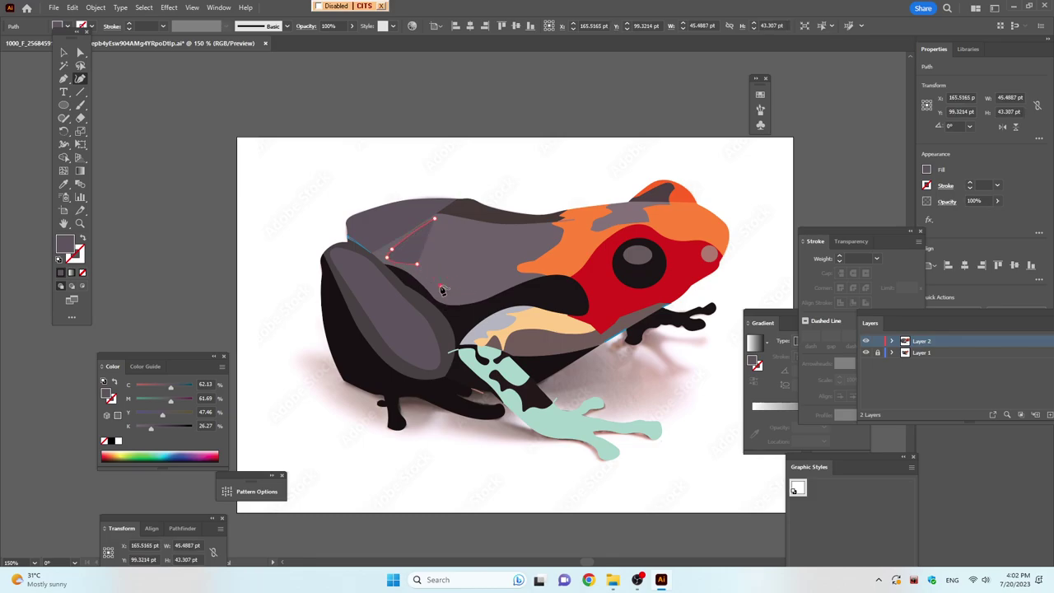
{"action": "left_click", "coordinate": [513, 279]}
{"action": "left_click", "coordinate": [500, 252]}
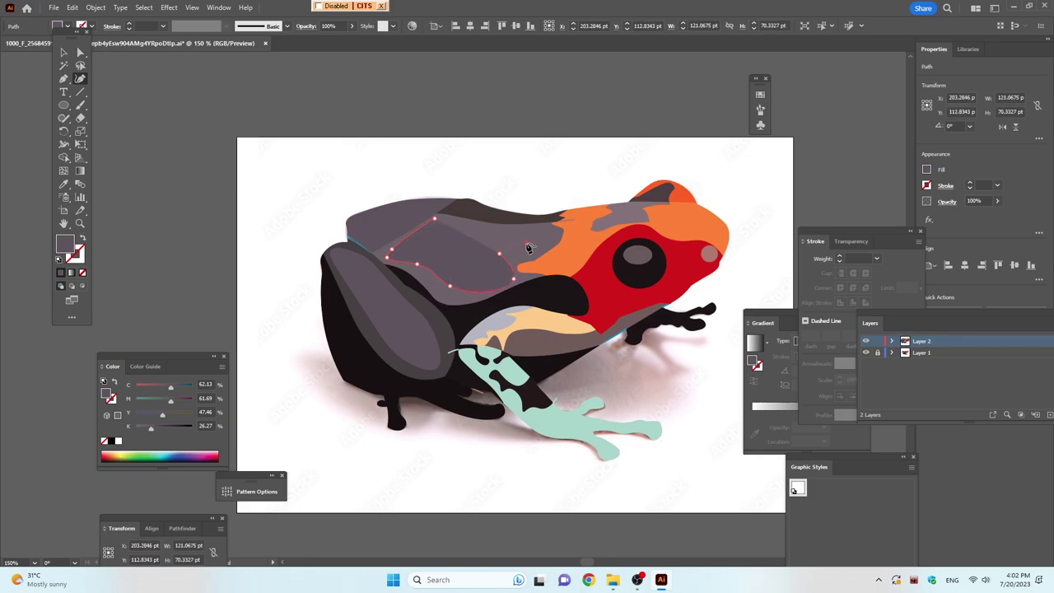
{"action": "left_click", "coordinate": [527, 244]}
{"action": "left_click", "coordinate": [532, 229]}
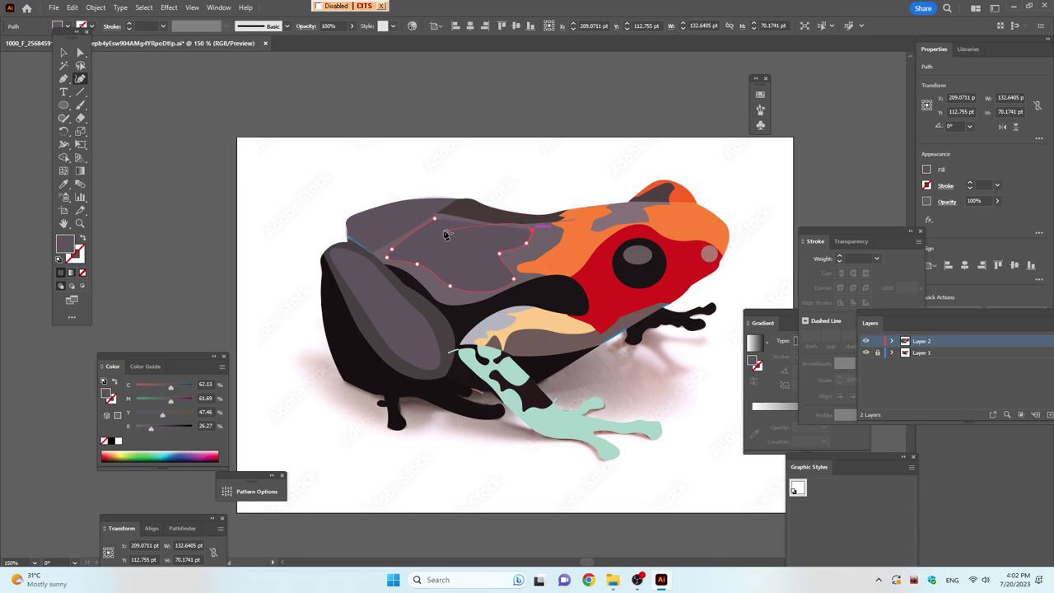
{"action": "left_click", "coordinate": [484, 229]}
{"action": "left_click", "coordinate": [436, 220]}
{"action": "left_click", "coordinate": [436, 220]}
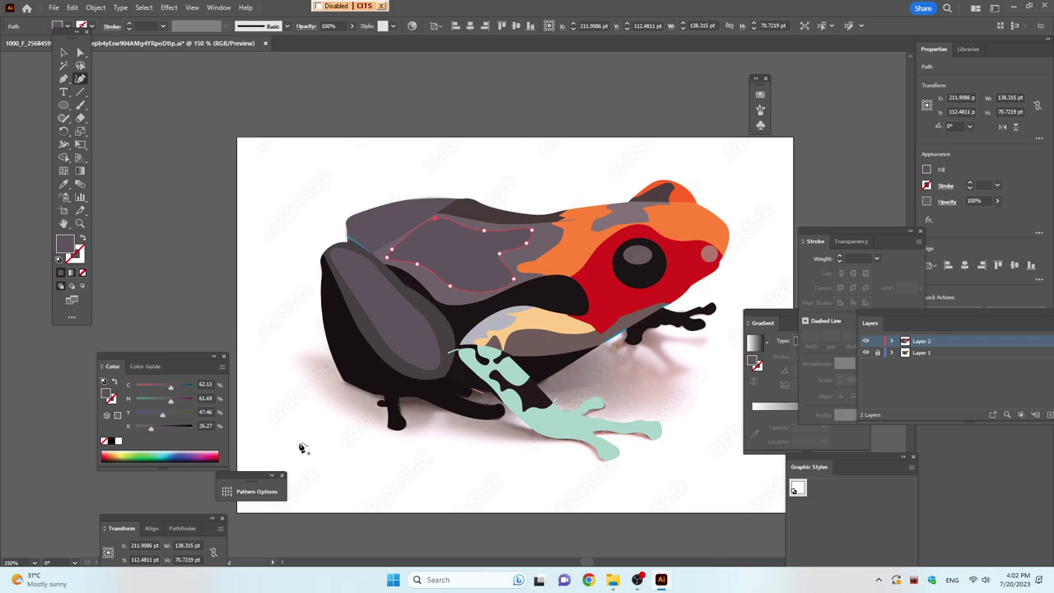
Fill the back patch with light grey #908a91
{"action": "double_click", "coordinate": [66, 244]}
{"action": "left_click_drag", "start_coordinate": [395, 281], "coordinate": [389, 274]}
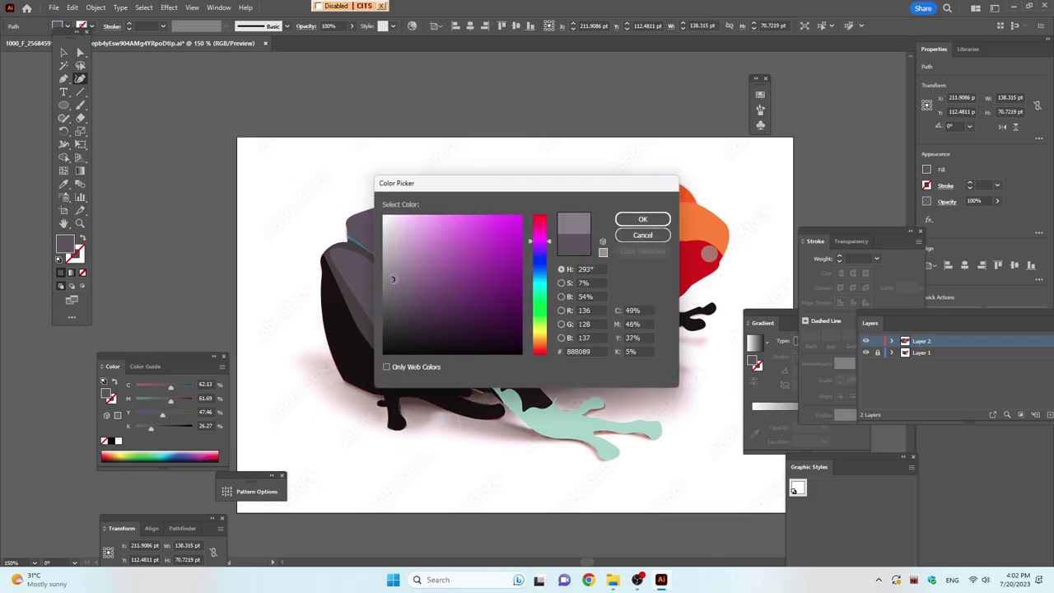
{"action": "left_click", "coordinate": [642, 219]}
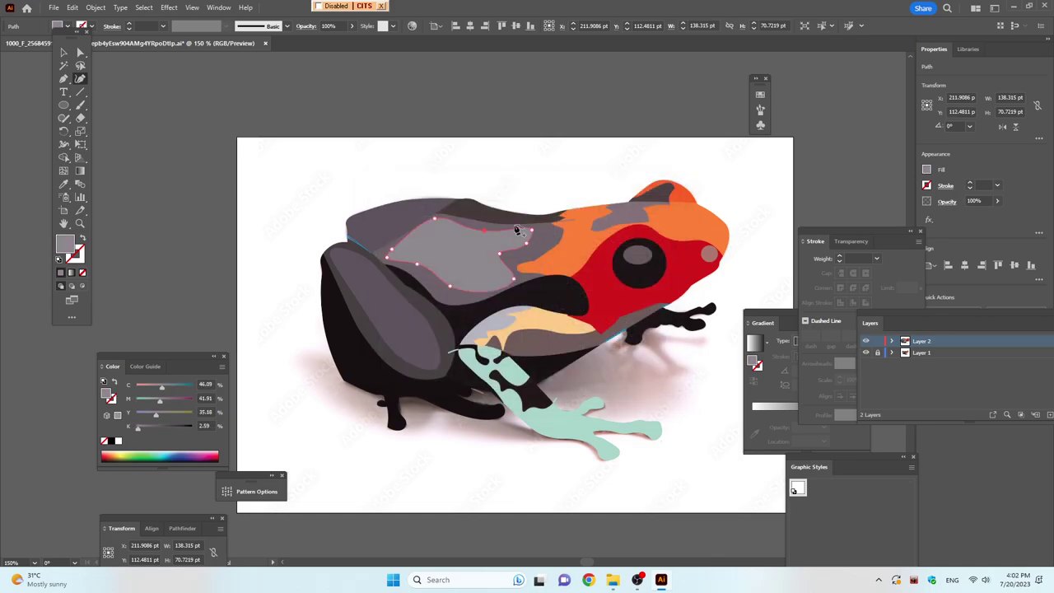
{"action": "left_click", "coordinate": [437, 201]}
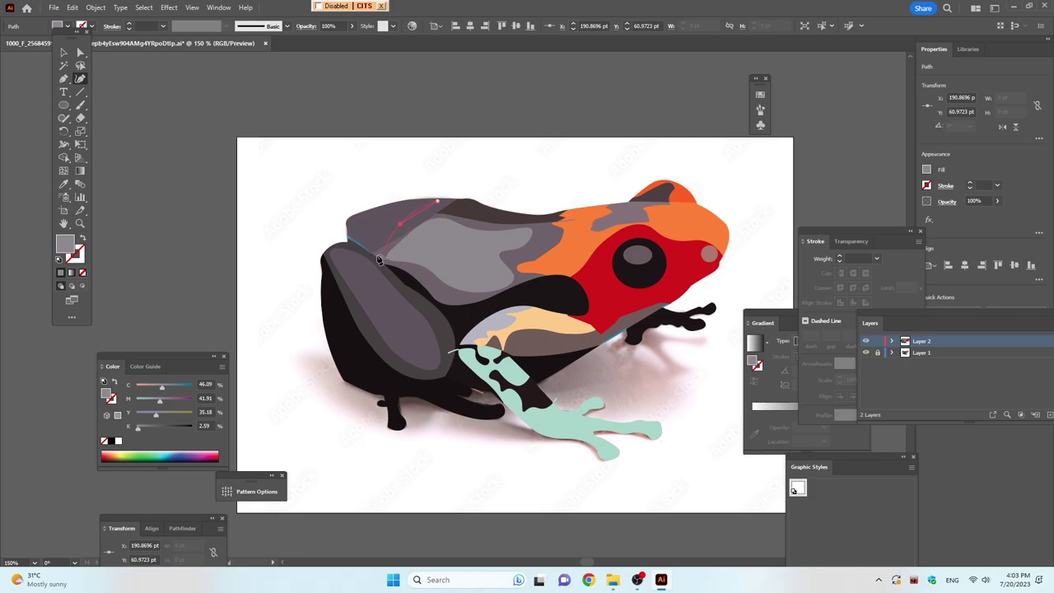
Complete a small highlight shape along the upper edge of the back
{"action": "left_click_drag", "start_coordinate": [364, 235], "coordinate": [356, 226]}
{"action": "left_click", "coordinate": [353, 221]}
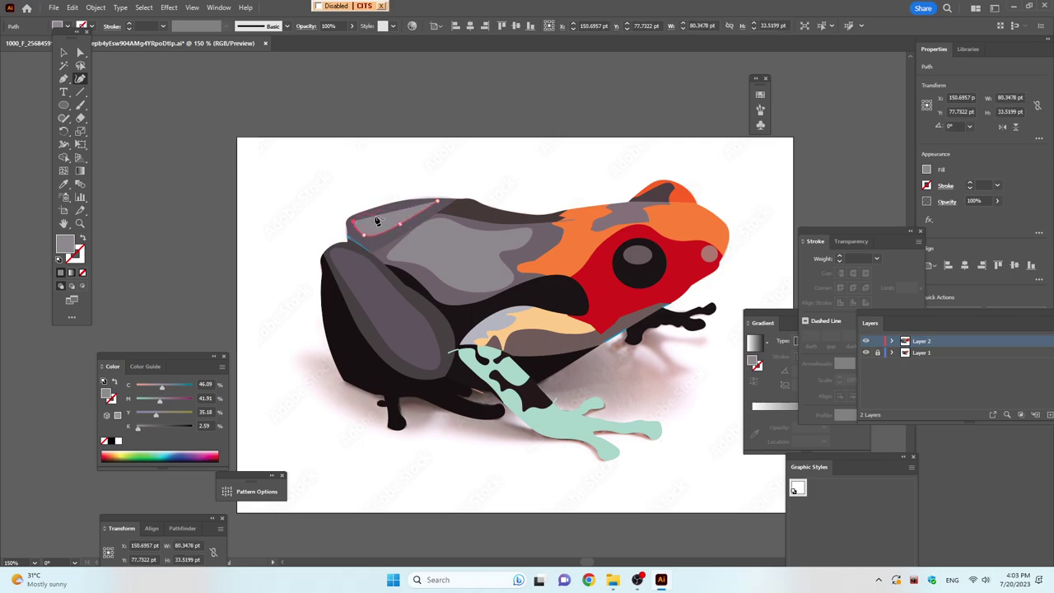
{"action": "left_click", "coordinate": [371, 216]}
{"action": "left_click", "coordinate": [436, 202]}
{"action": "left_click", "coordinate": [399, 206]}
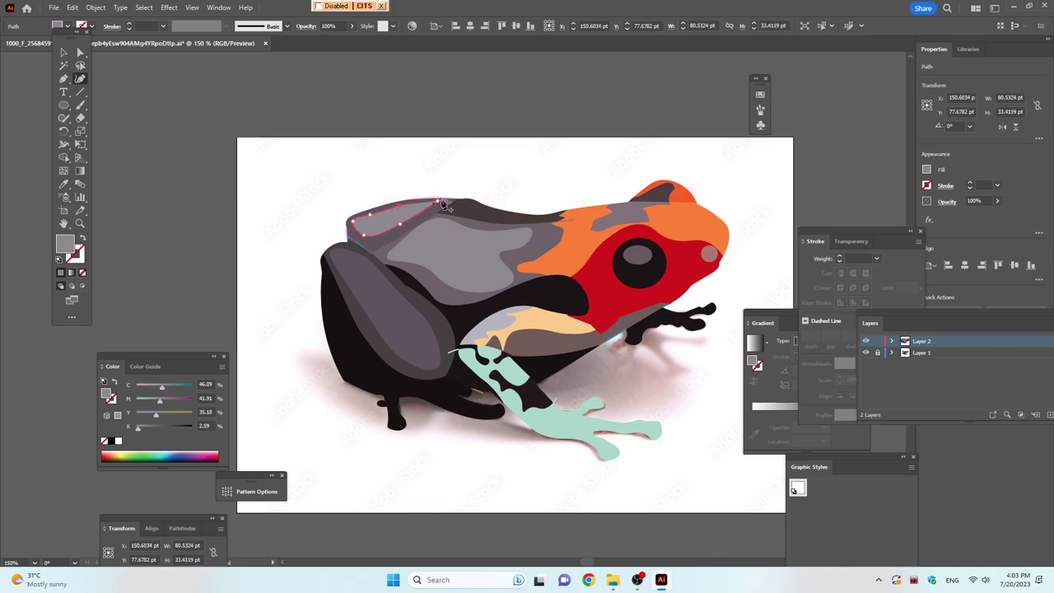
{"action": "left_click", "coordinate": [439, 204]}
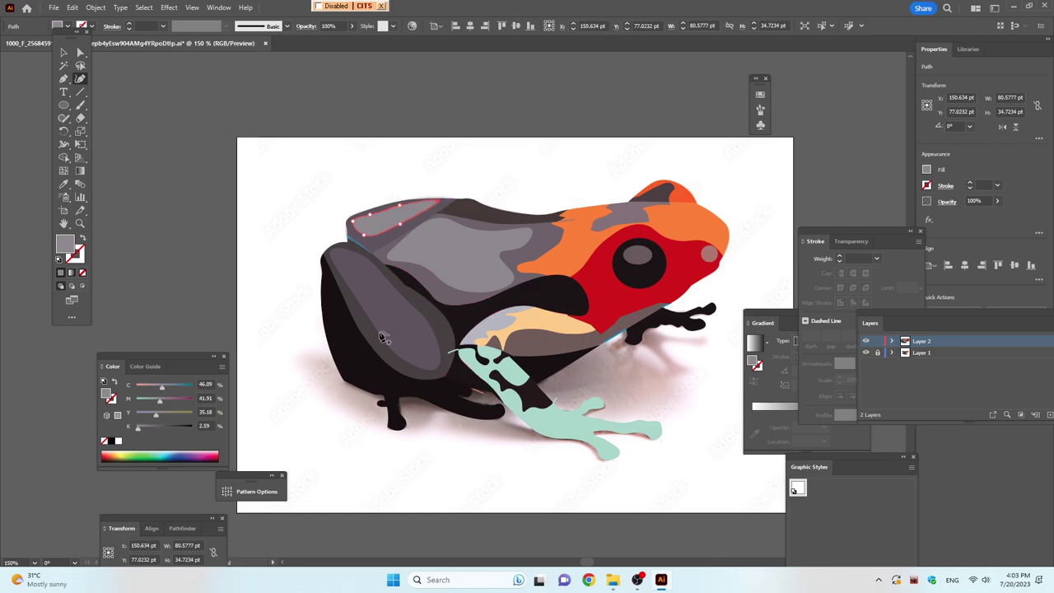
Draw a closed lighter-grey highlight strip inside the hind thigh, then deselect
{"action": "left_click", "coordinate": [335, 253]}
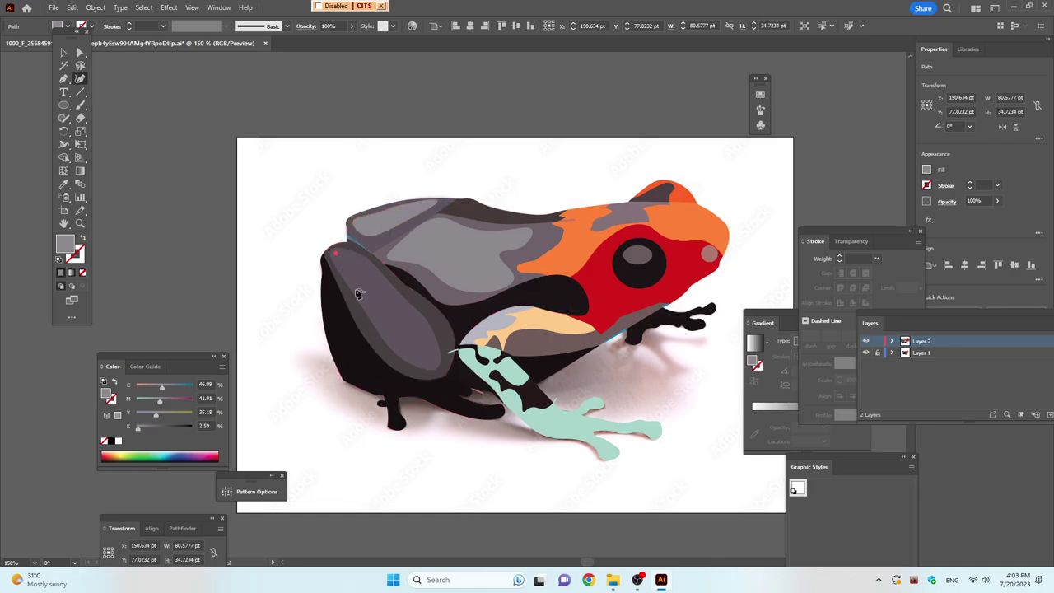
{"action": "left_click", "coordinate": [390, 337]}
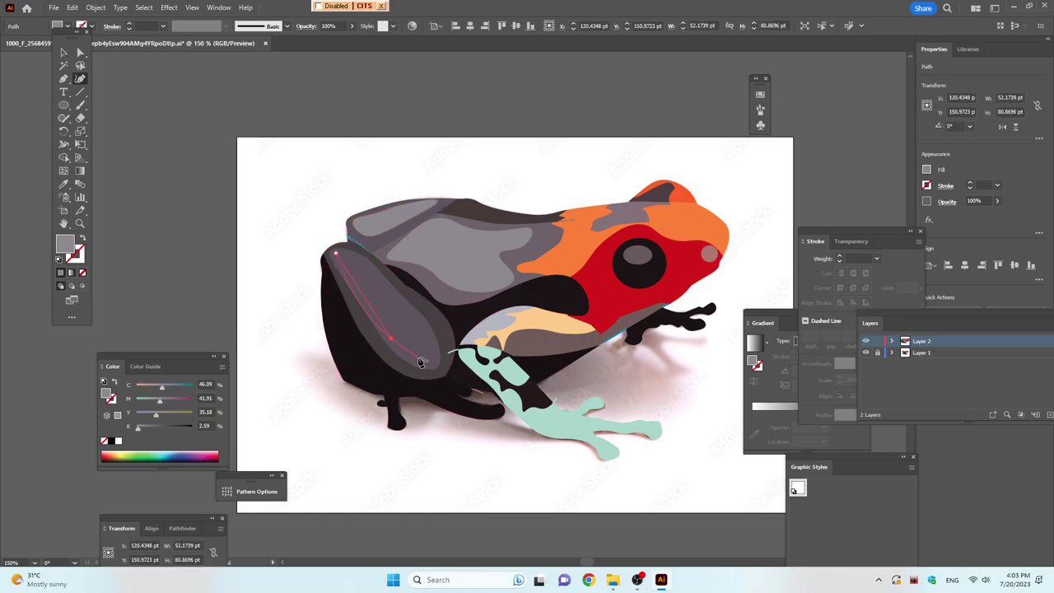
{"action": "left_click", "coordinate": [416, 360]}
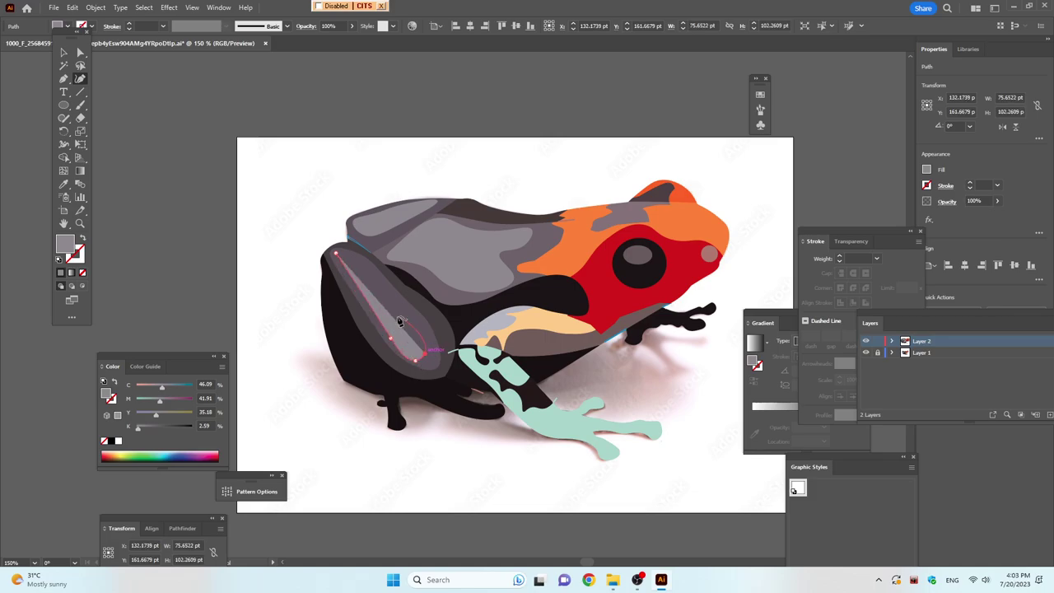
{"action": "left_click", "coordinate": [401, 314]}
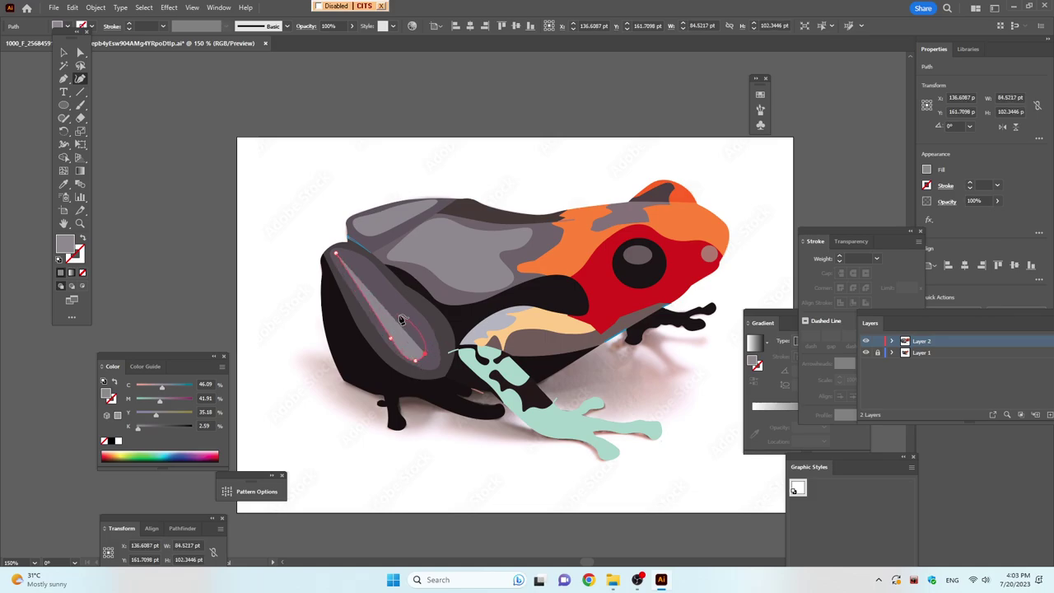
{"action": "left_click", "coordinate": [366, 269]}
{"action": "left_click", "coordinate": [338, 257]}
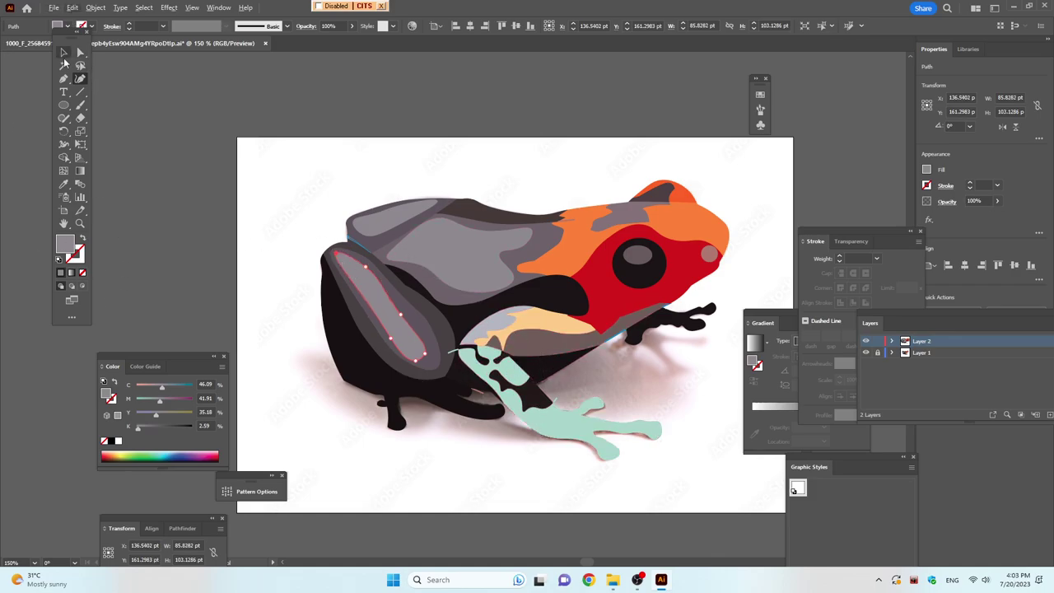
{"action": "left_click", "coordinate": [64, 51]}
{"action": "left_click", "coordinate": [163, 142]}
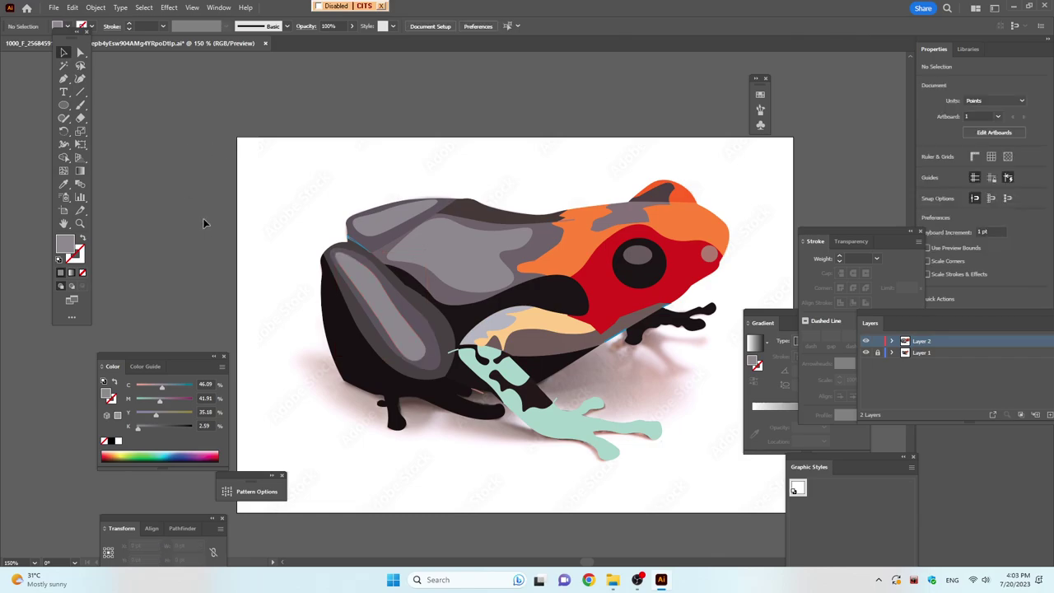
Draw a closed highlight shape down the middle of the front leg and toe with the Curvature tool
{"action": "scroll", "coordinate": [204, 223], "scroll_direction": "down", "scroll_amount": 1}
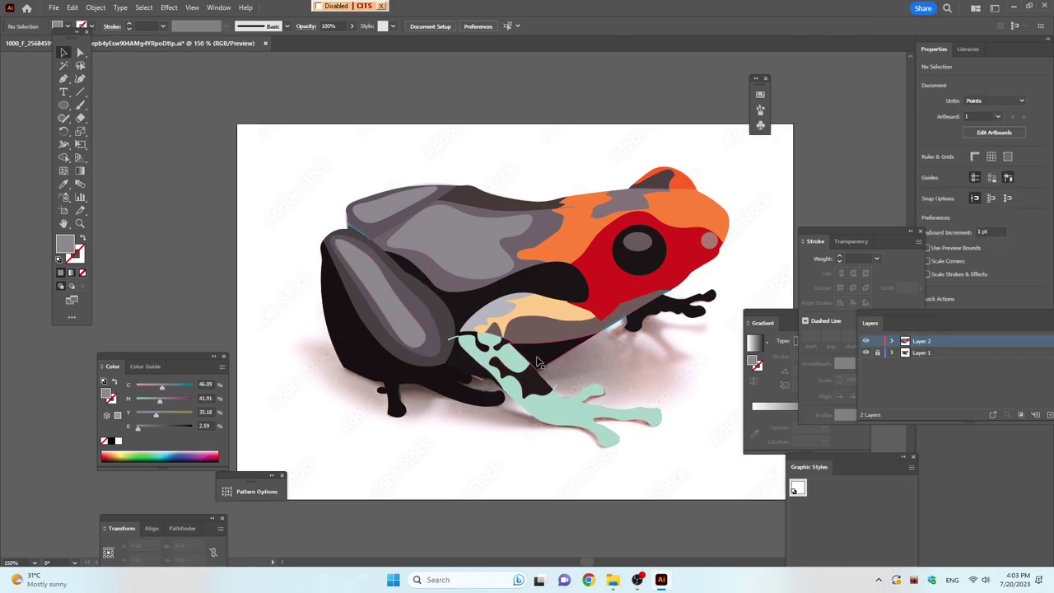
{"action": "left_click", "coordinate": [80, 79]}
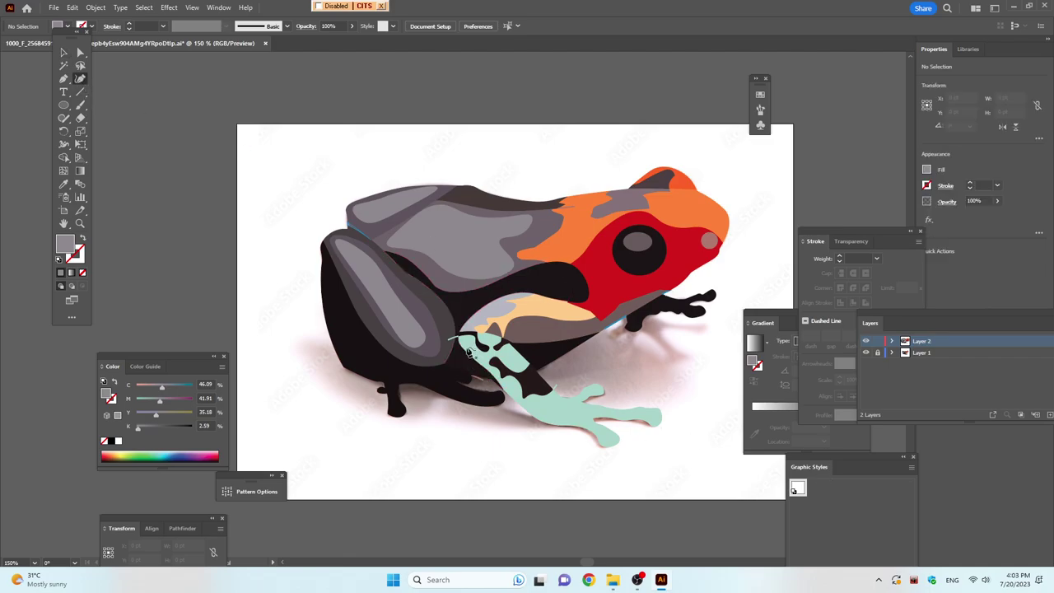
{"action": "left_click", "coordinate": [466, 343]}
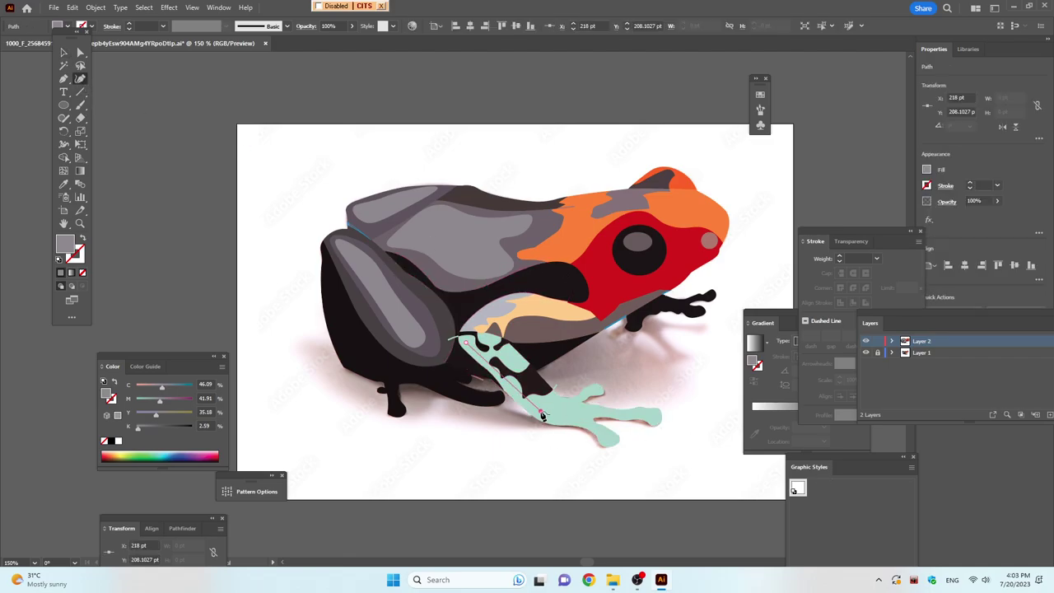
{"action": "left_click", "coordinate": [545, 416]}
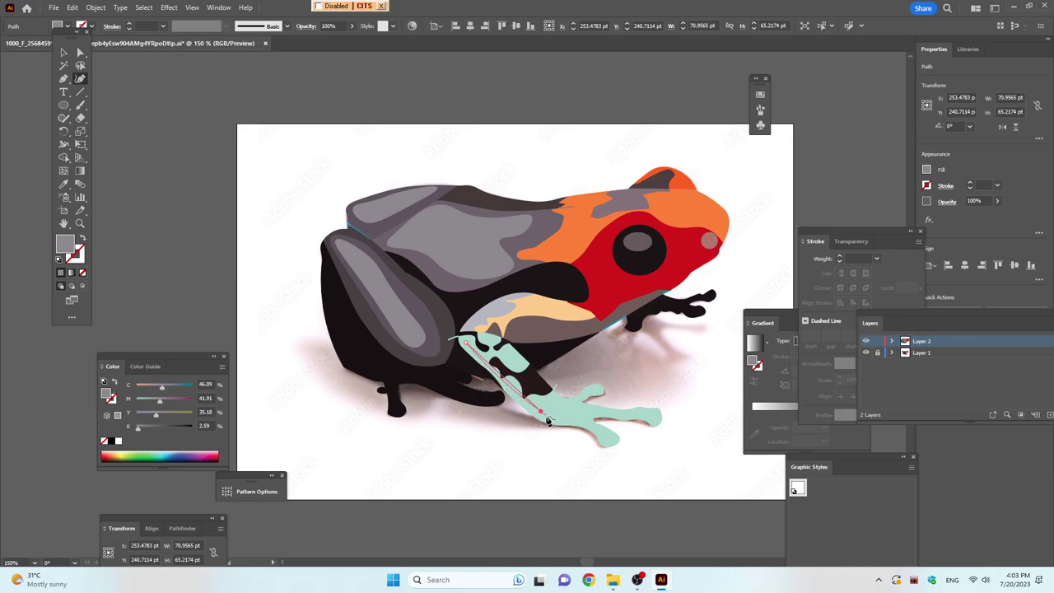
{"action": "left_click", "coordinate": [547, 416]}
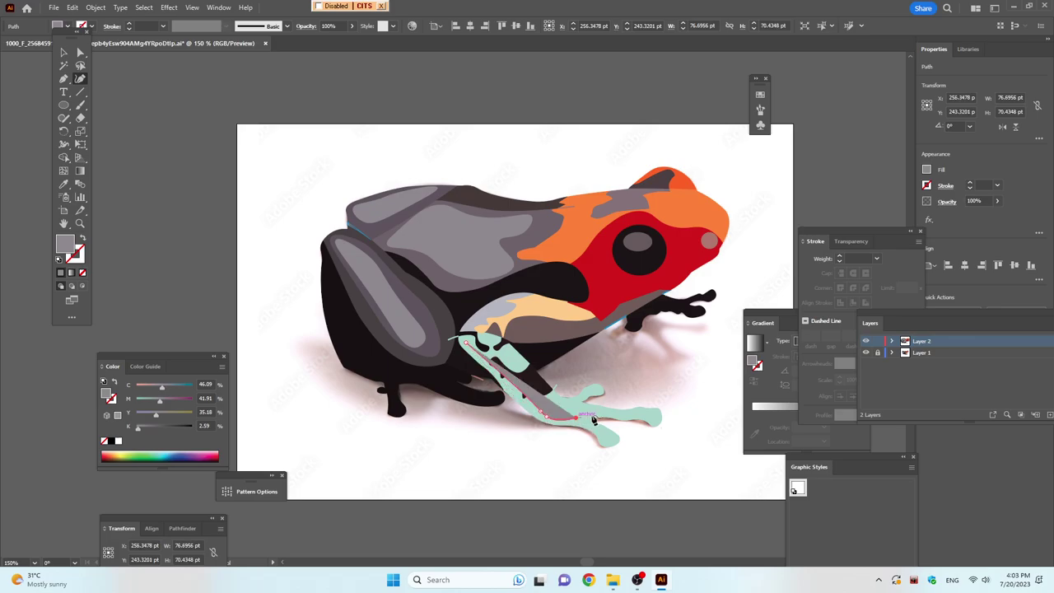
{"action": "left_click", "coordinate": [583, 412]}
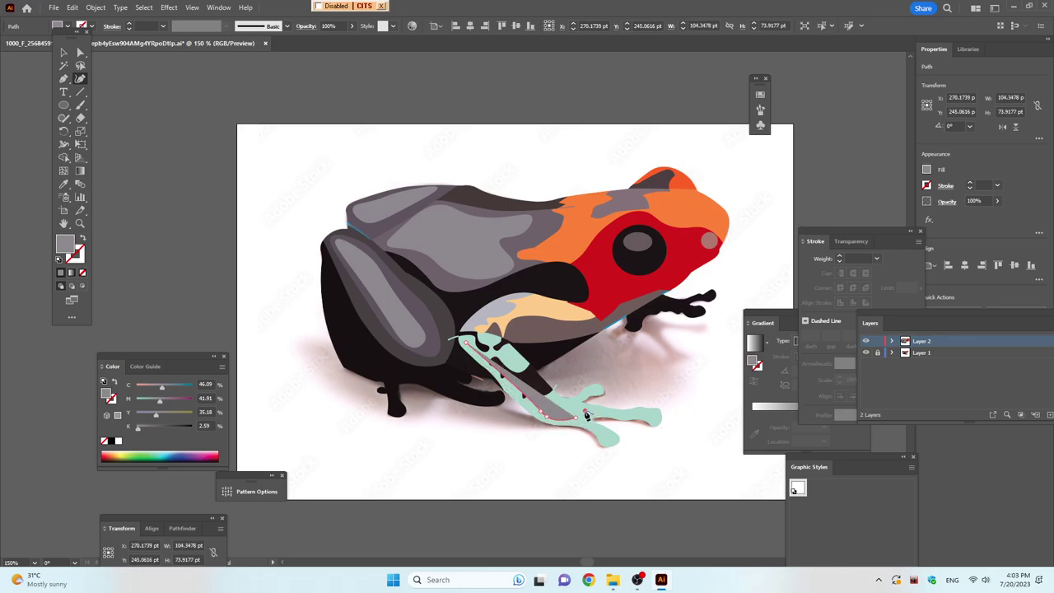
{"action": "left_click", "coordinate": [538, 392]}
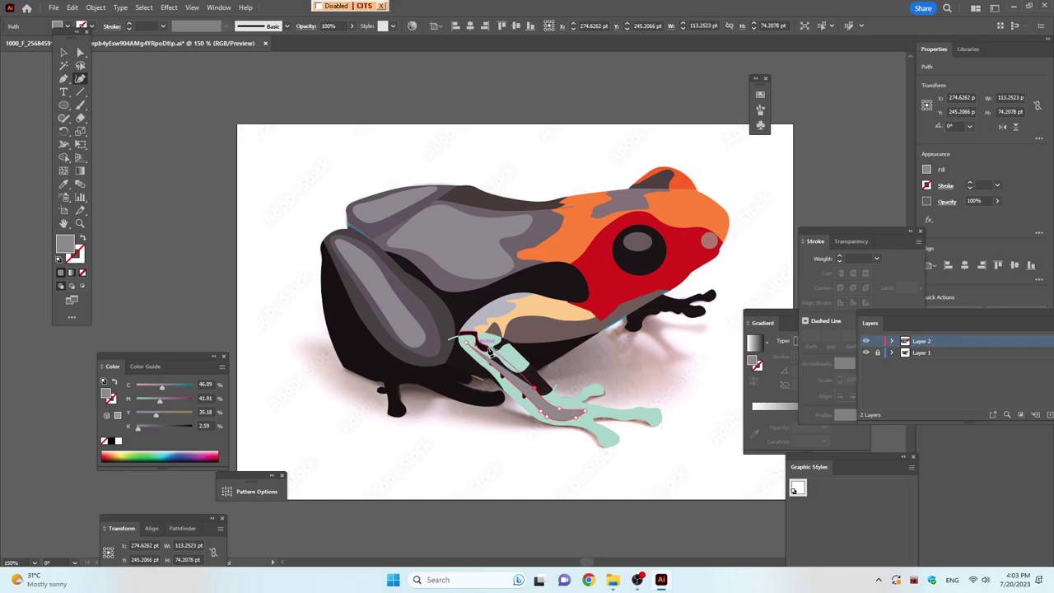
{"action": "left_click", "coordinate": [469, 346]}
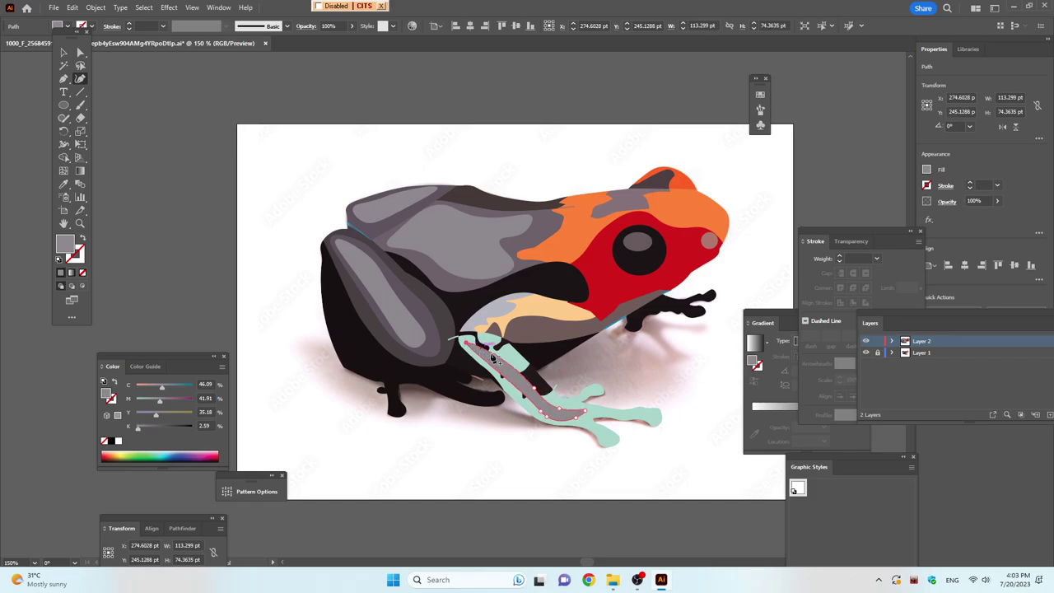
{"action": "left_click", "coordinate": [549, 404]}
Fill the highlight with the leg's sampled mint lightened to pale mint #d2fff2, then deselect
{"action": "key", "text": "i"}
{"action": "left_click", "coordinate": [569, 400]}
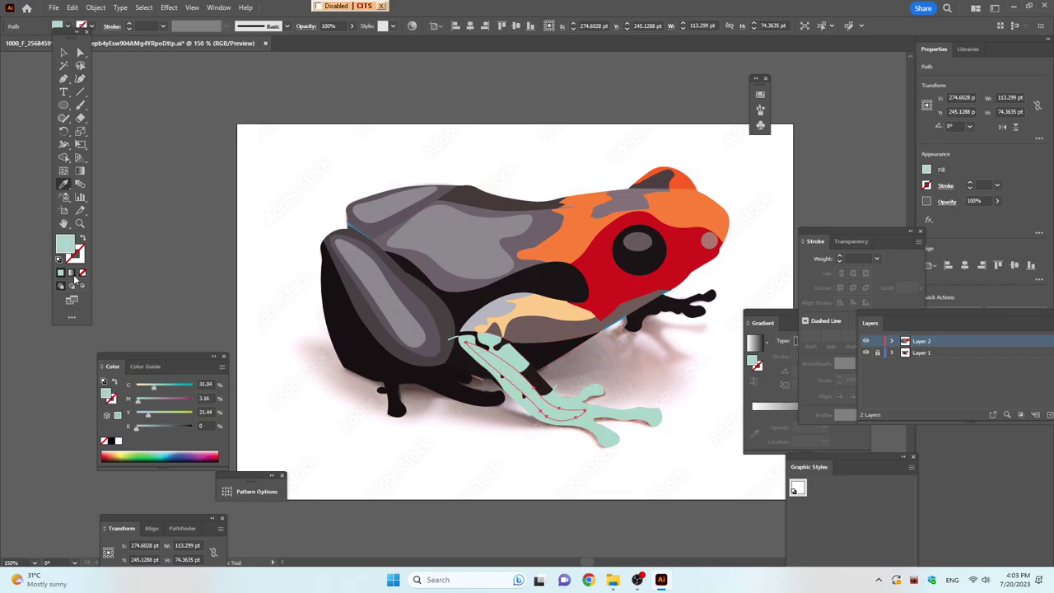
{"action": "double_click", "coordinate": [66, 245]}
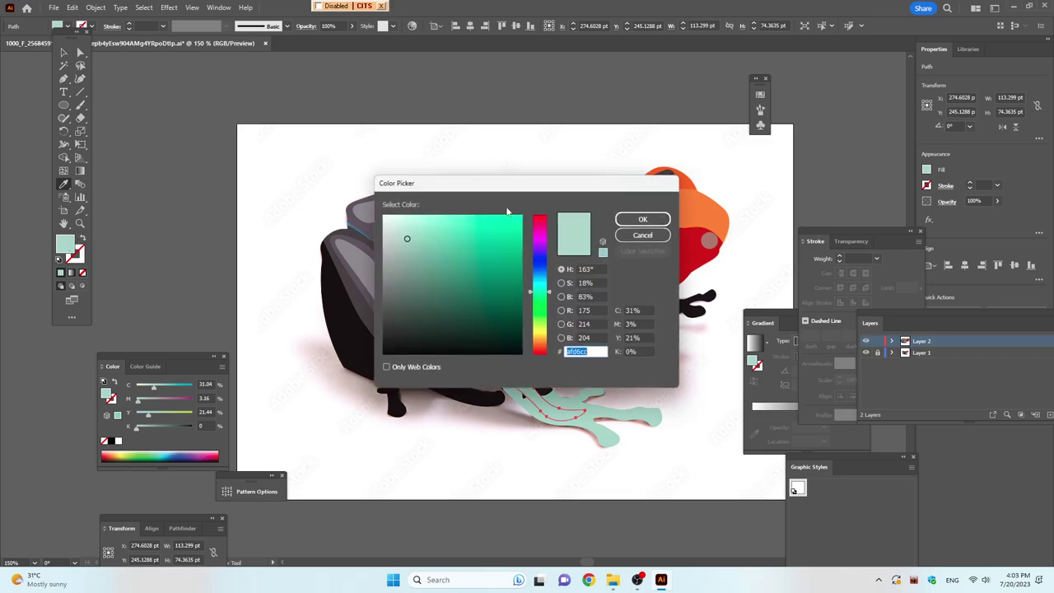
{"action": "left_click", "coordinate": [409, 215]}
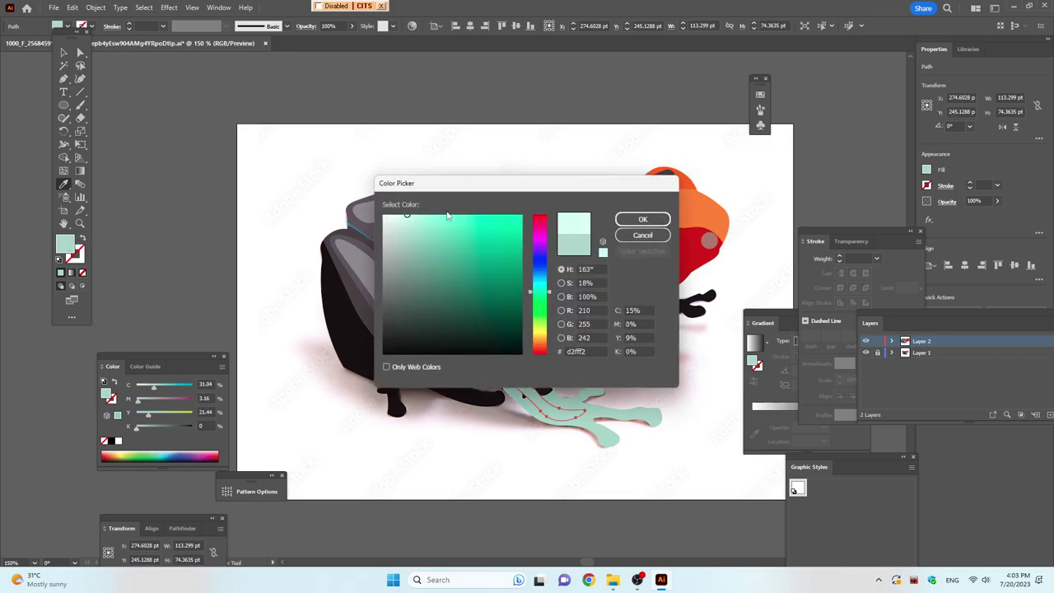
{"action": "left_click", "coordinate": [630, 219]}
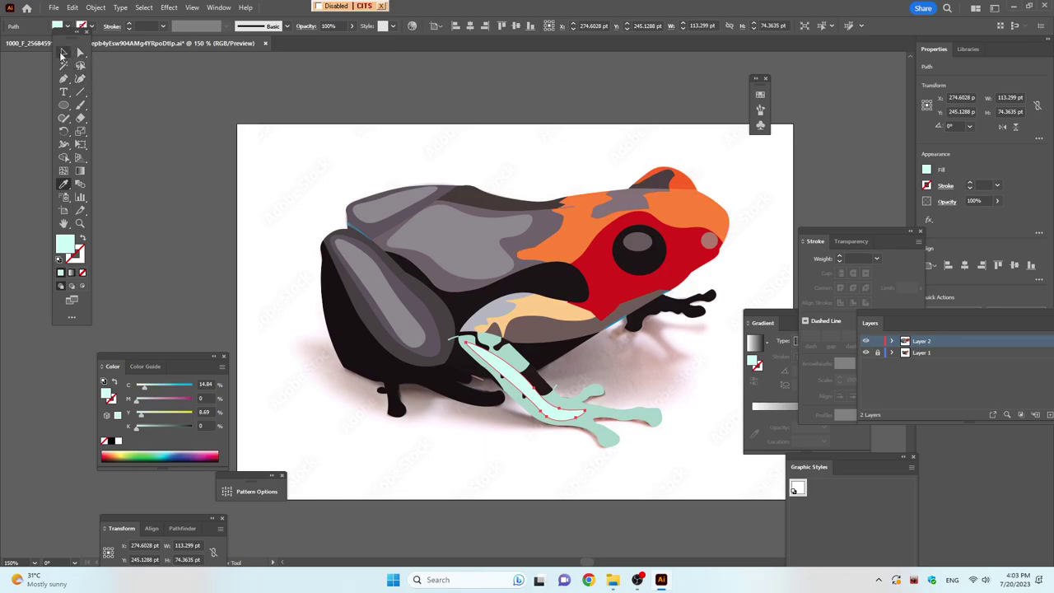
{"action": "left_click", "coordinate": [62, 52]}
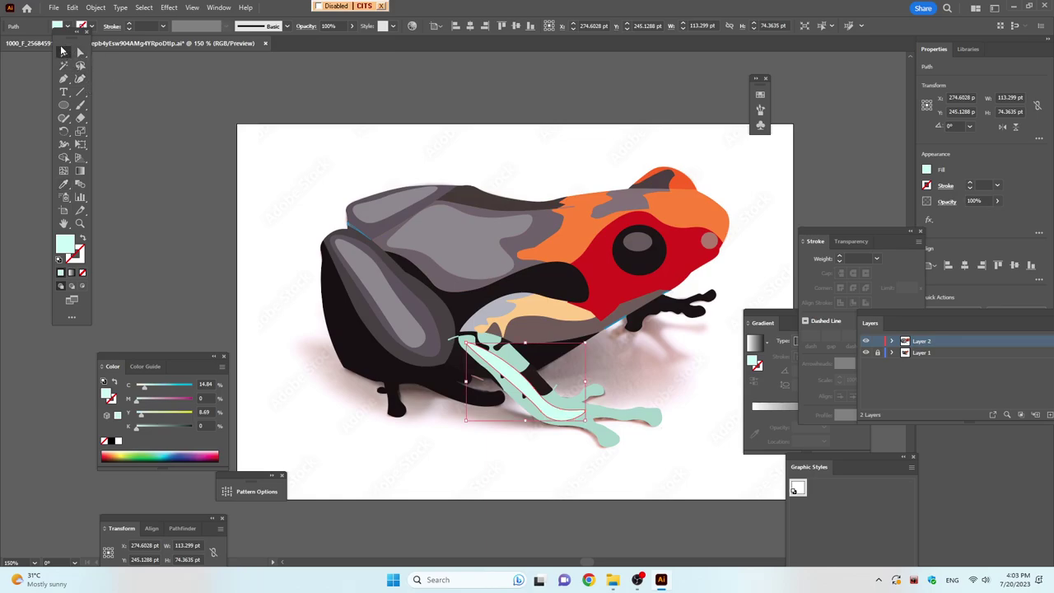
Hide the reference-photo Layer 1 in the Layers panel and create a new Layer 3 above it
{"action": "left_click", "coordinate": [224, 161]}
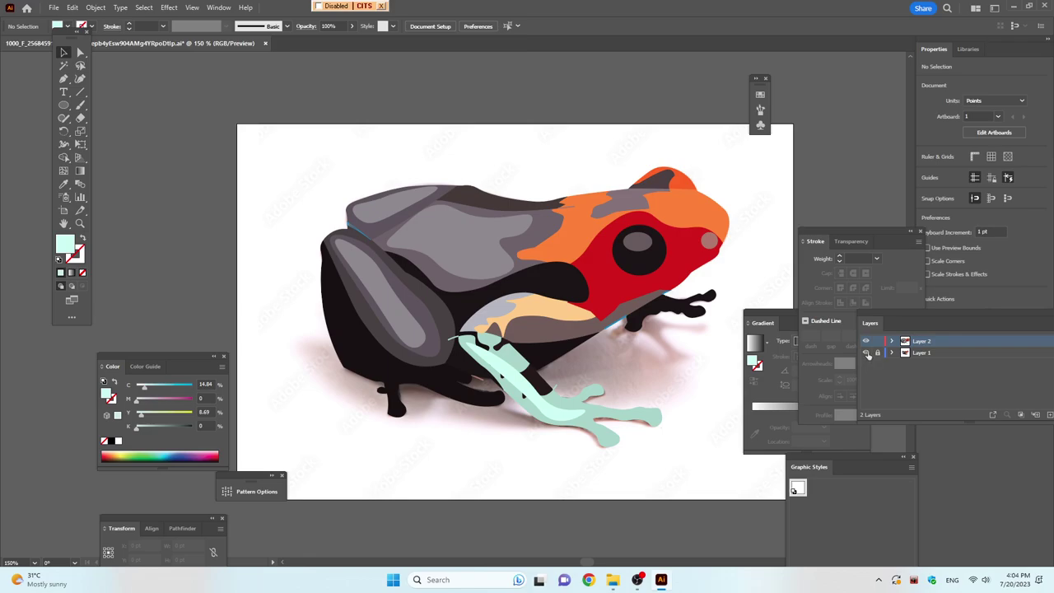
{"action": "left_click", "coordinate": [866, 353]}
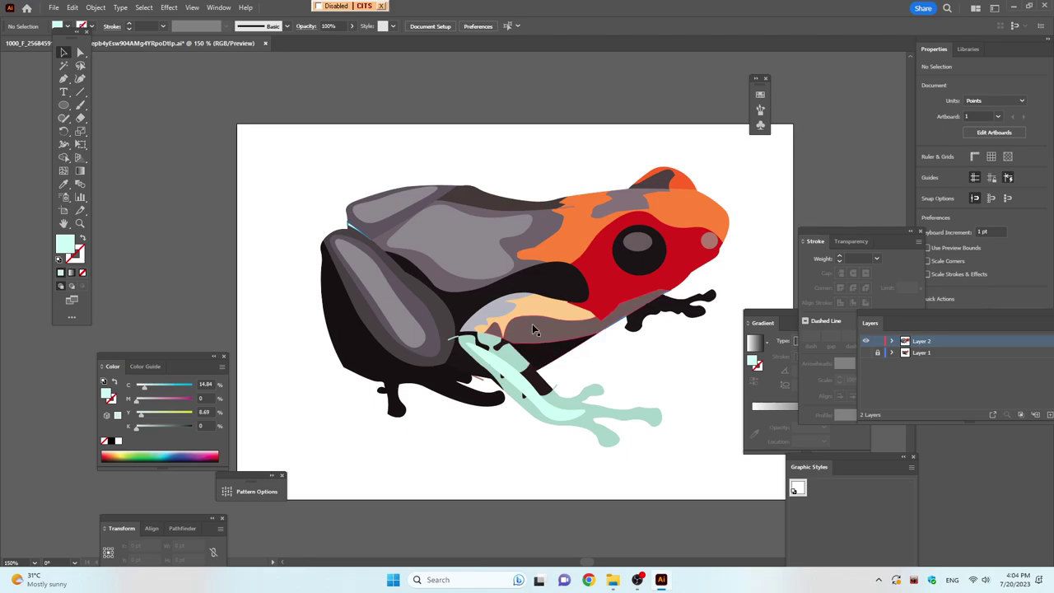
{"action": "left_click", "coordinate": [483, 379]}
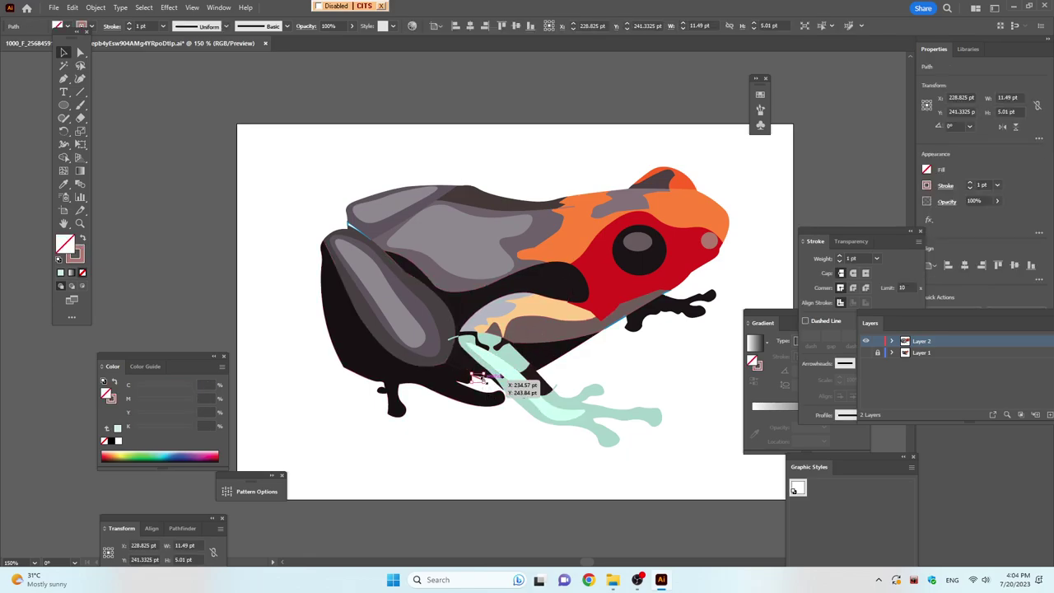
{"action": "left_click", "coordinate": [599, 359]}
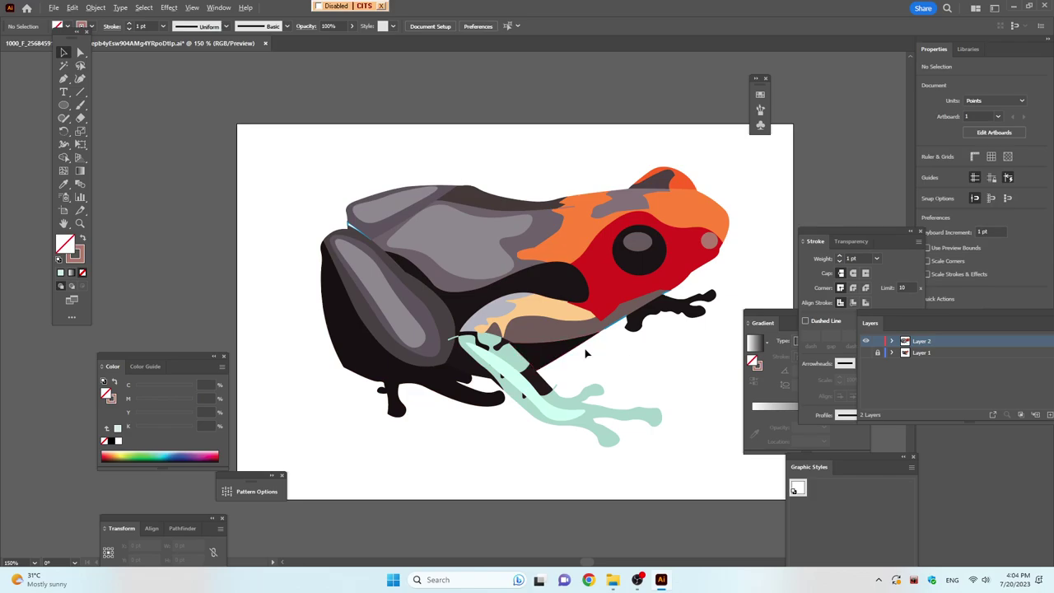
{"action": "mouse_move", "coordinate": [587, 354]}
{"action": "left_mouse_down"}
{"action": "mouse_move", "coordinate": [525, 346]}
{"action": "mouse_move", "coordinate": [565, 307]}
{"action": "left_mouse_up"}
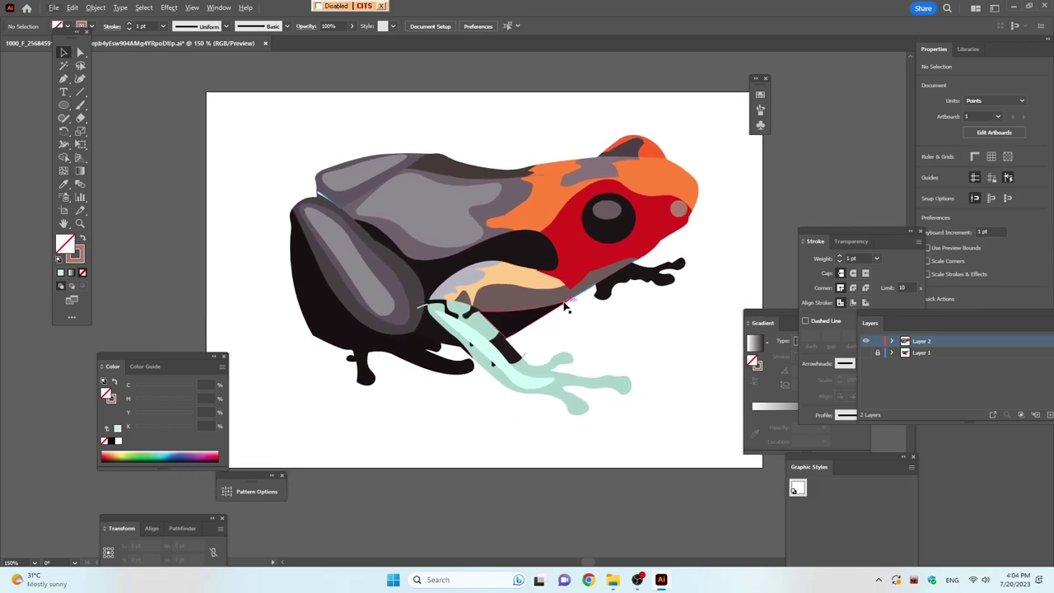
{"action": "left_click", "coordinate": [943, 354]}
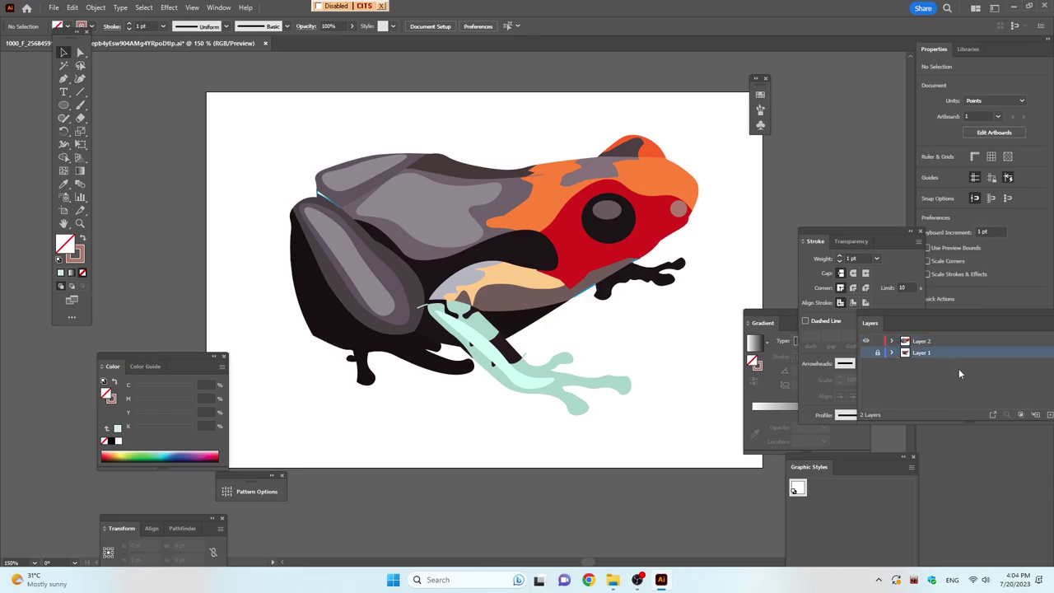
{"action": "left_click", "coordinate": [1050, 416]}
Draw a large rounded leaf outline beneath the frog with the Curvature tool and give it a solid rosy-brown fill
{"action": "left_click", "coordinate": [80, 78]}
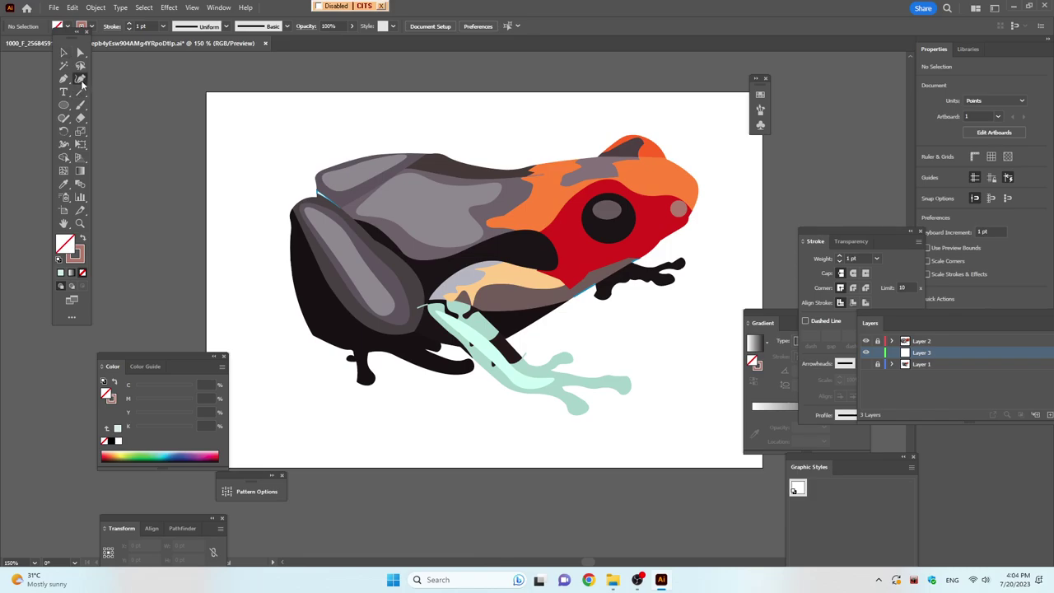
{"action": "left_click", "coordinate": [539, 274]}
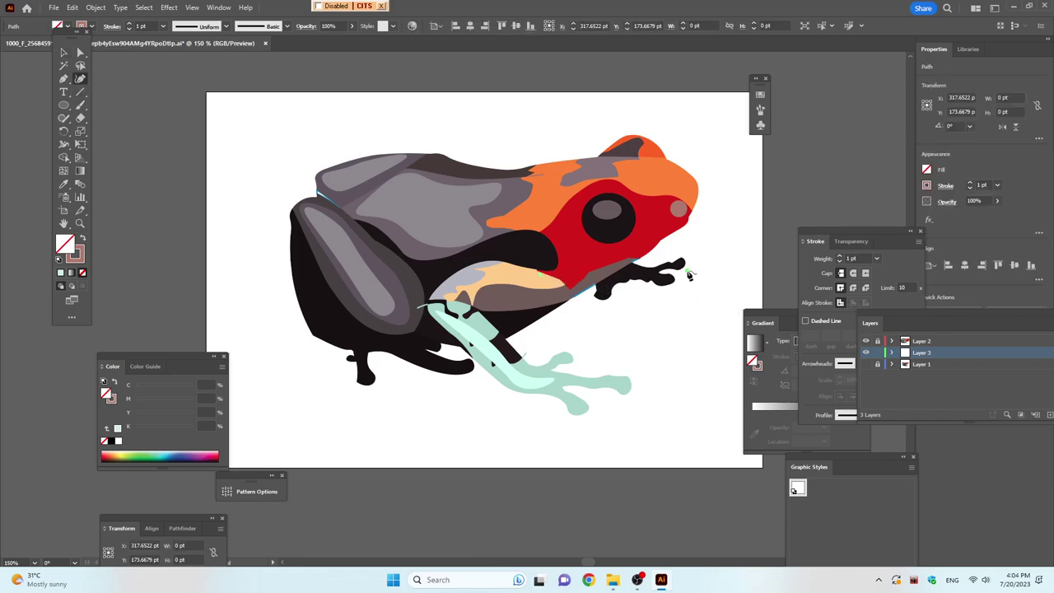
{"action": "left_click", "coordinate": [713, 272]}
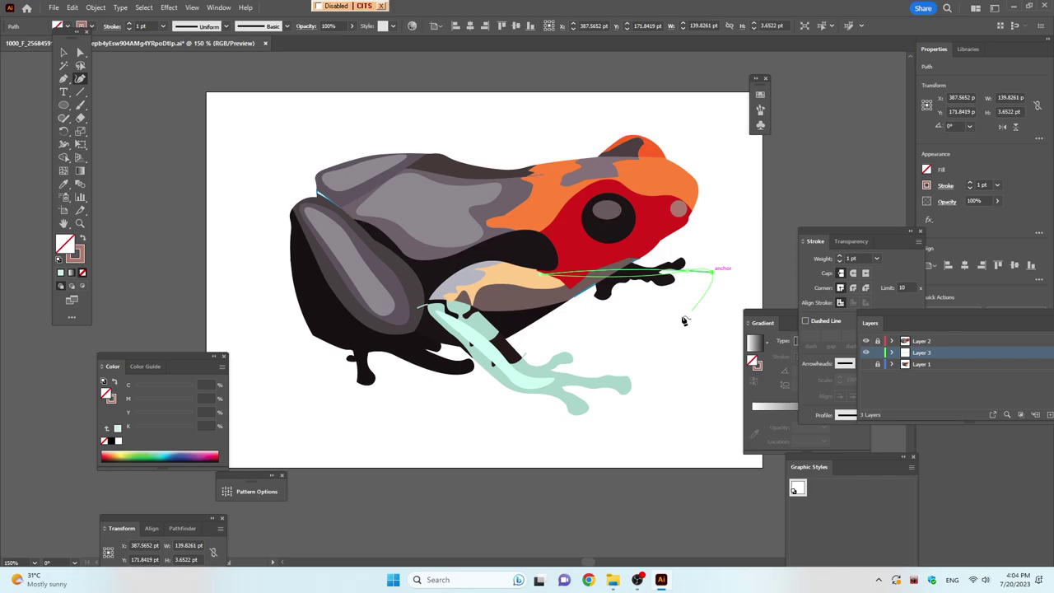
{"action": "left_click", "coordinate": [728, 322]}
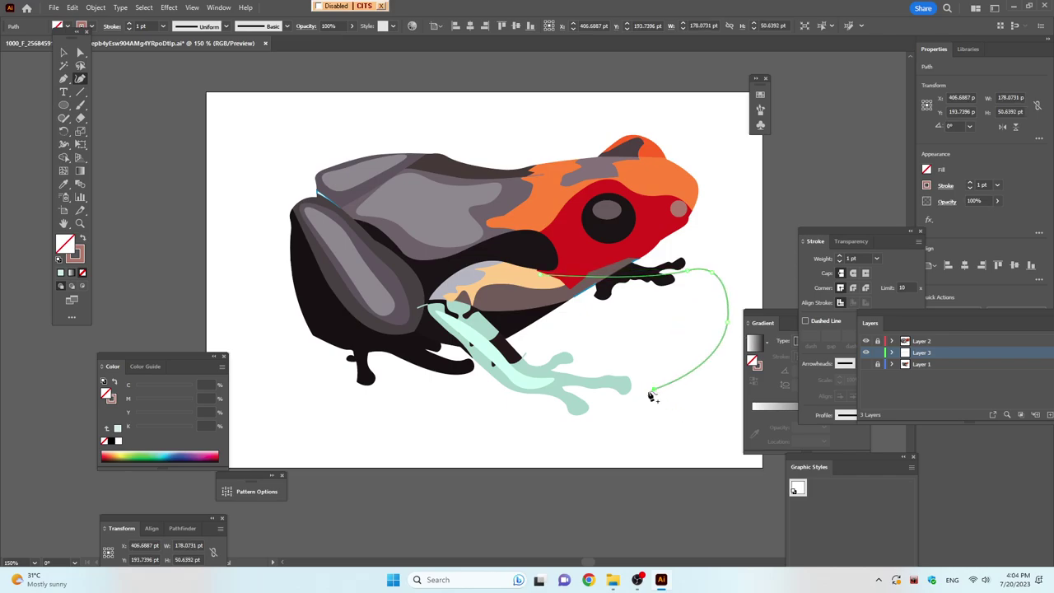
{"action": "left_click", "coordinate": [651, 391]}
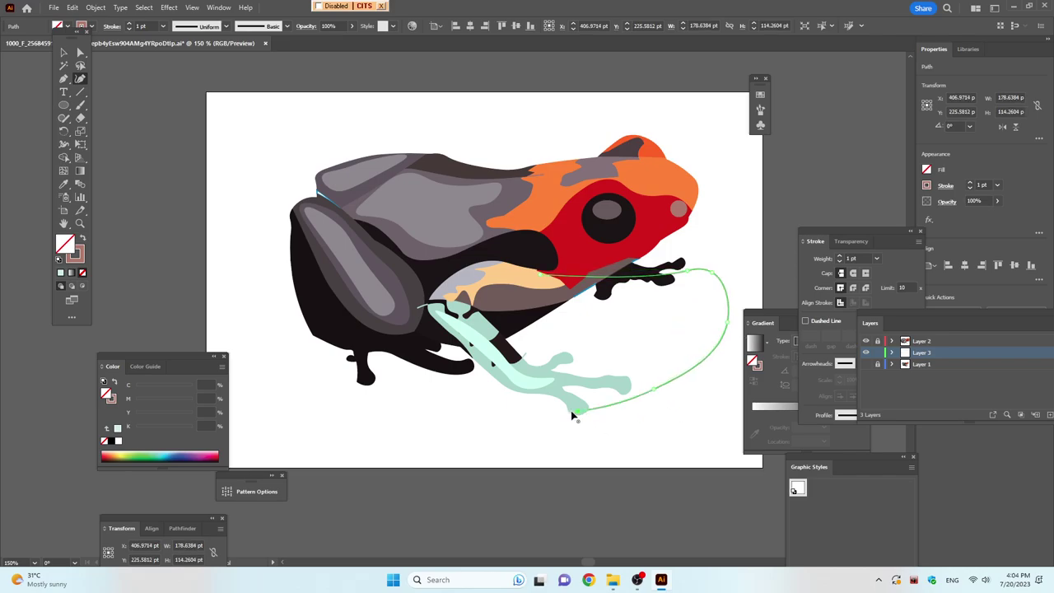
{"action": "left_click", "coordinate": [574, 412]}
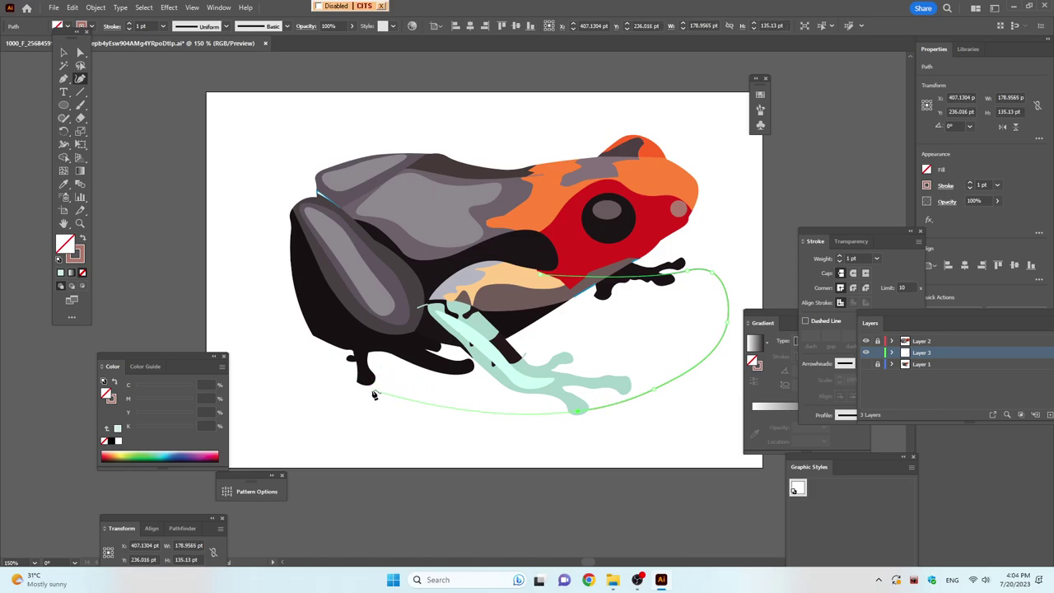
{"action": "left_click", "coordinate": [341, 369]}
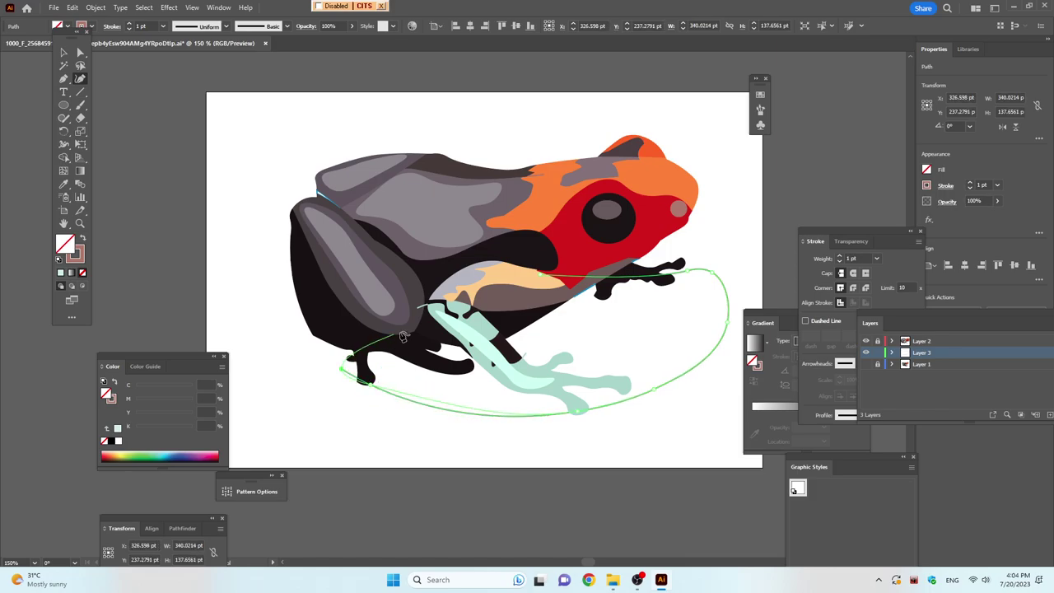
{"action": "left_click", "coordinate": [374, 312]}
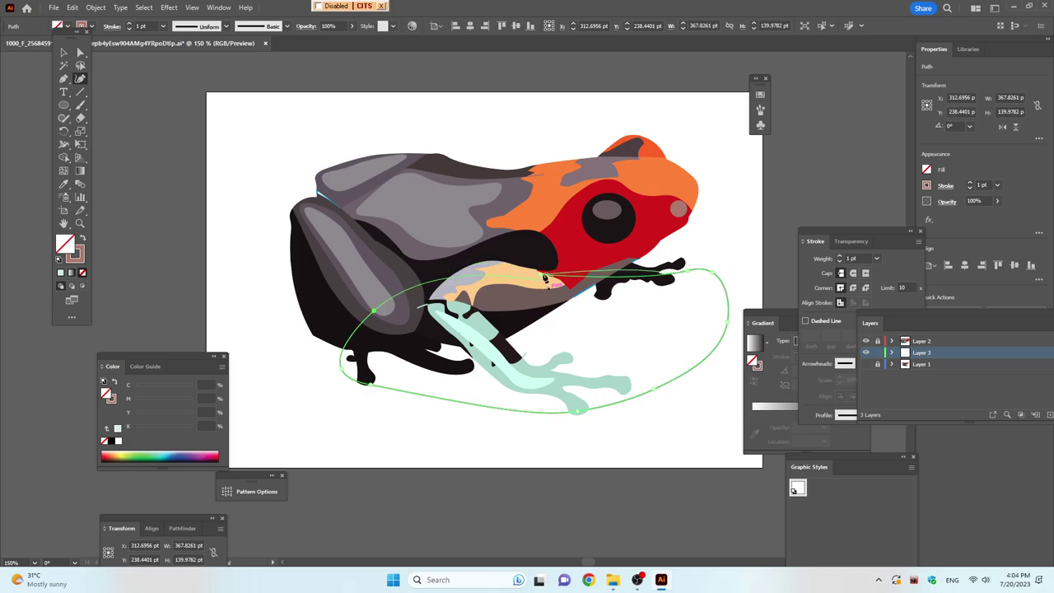
{"action": "left_click", "coordinate": [543, 276]}
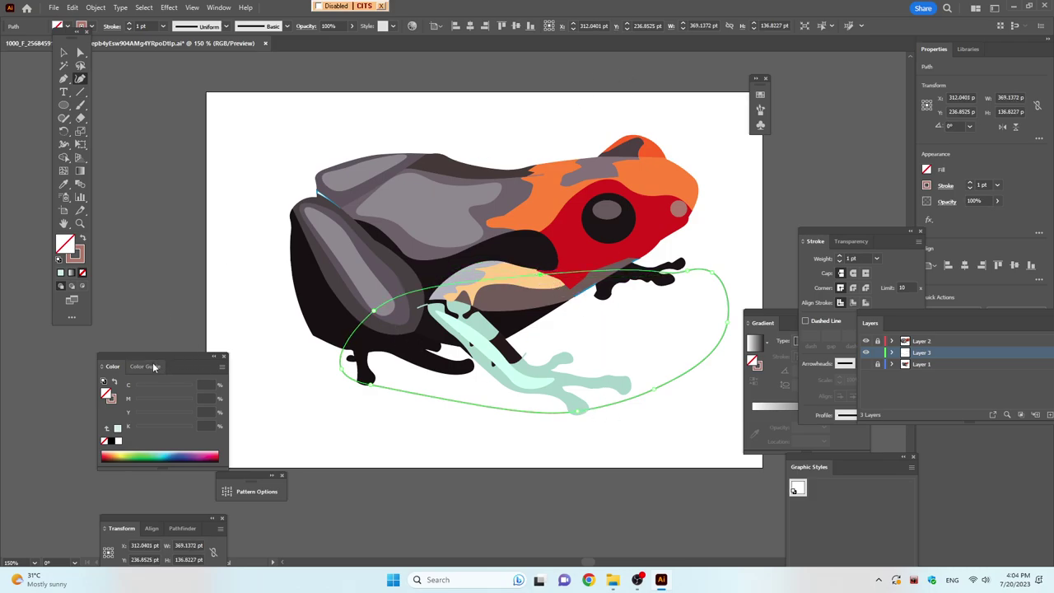
{"action": "key", "text": "comma"}
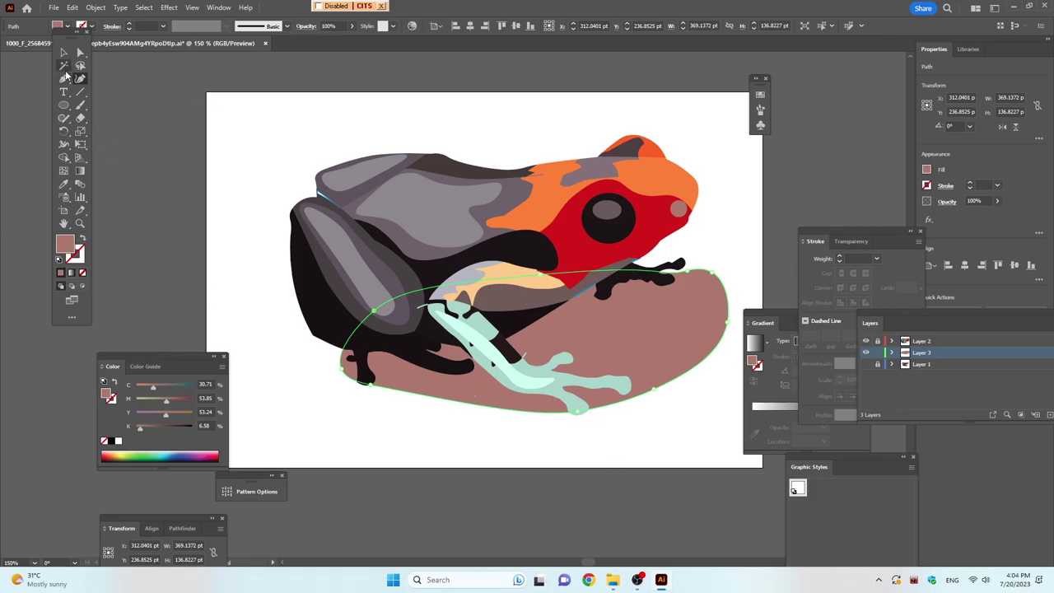
Select the rosy-brown ground shape and send it to the back so the frog overlaps it
{"action": "left_click", "coordinate": [64, 54]}
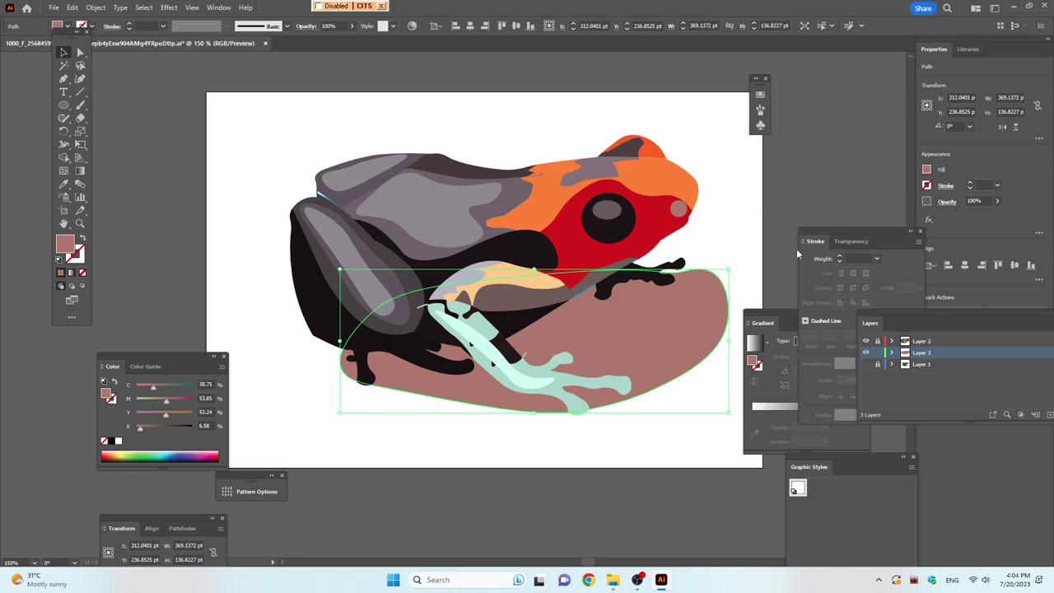
{"action": "left_click", "coordinate": [701, 237]}
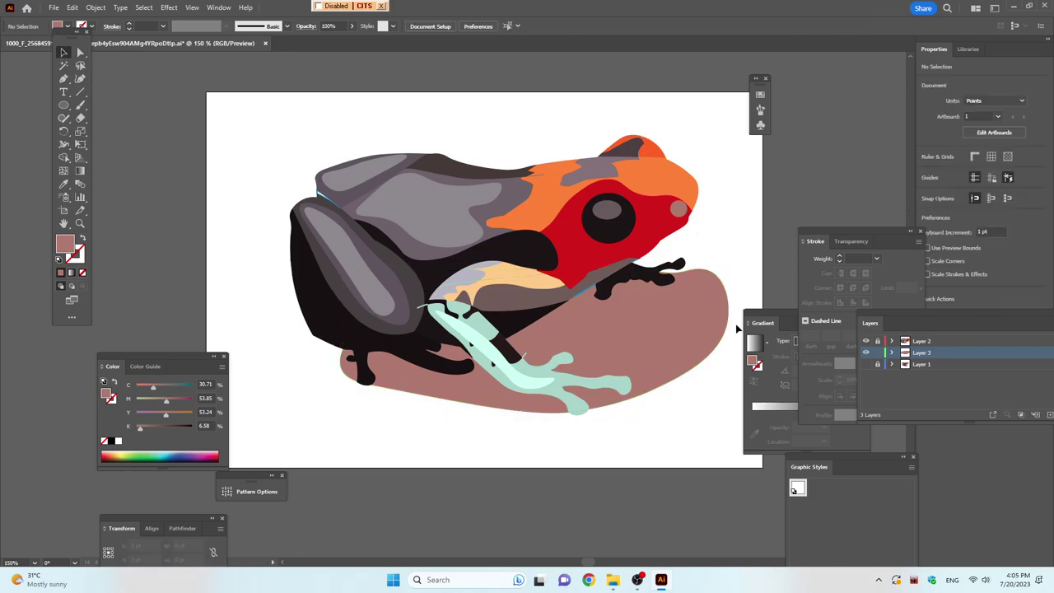
{"action": "left_click", "coordinate": [708, 361]}
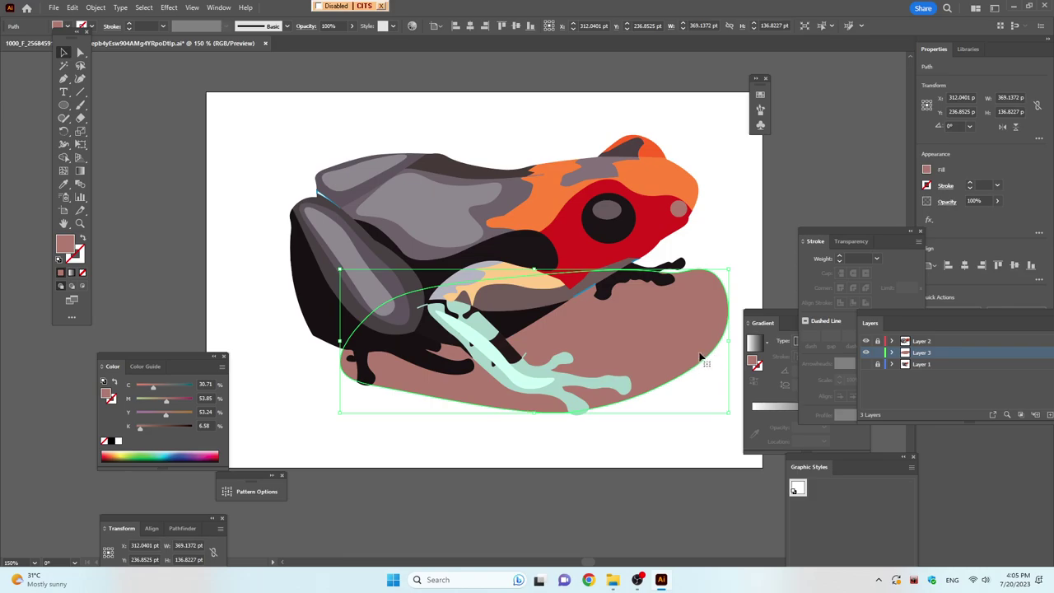
{"action": "scroll", "coordinate": [690, 330], "scroll_direction": "down", "scroll_amount": 1}
{"action": "scroll", "coordinate": [690, 329], "scroll_direction": "up", "scroll_amount": 1}
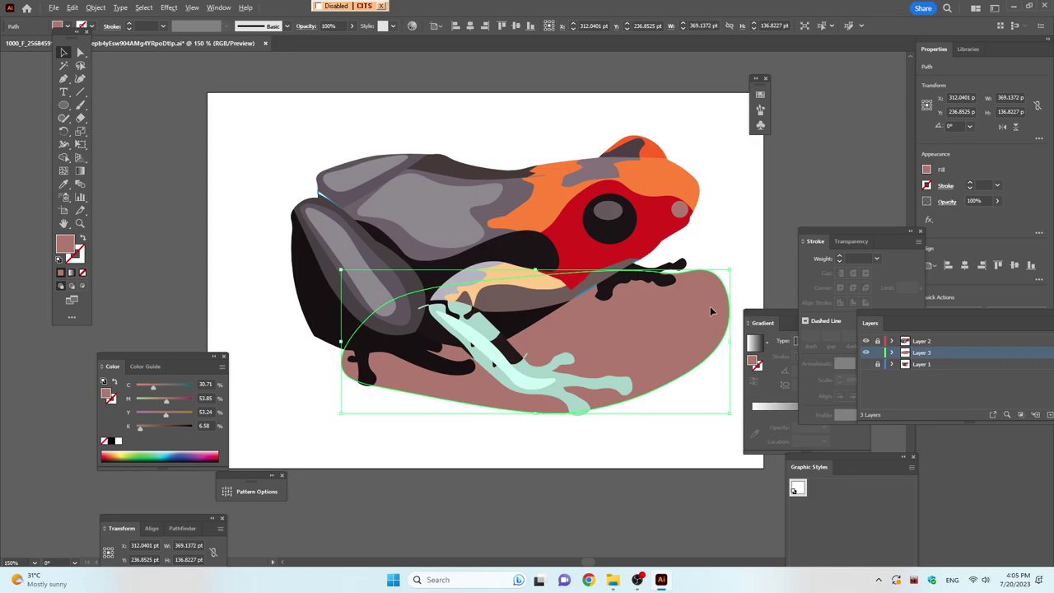
{"action": "left_click", "coordinate": [732, 256]}
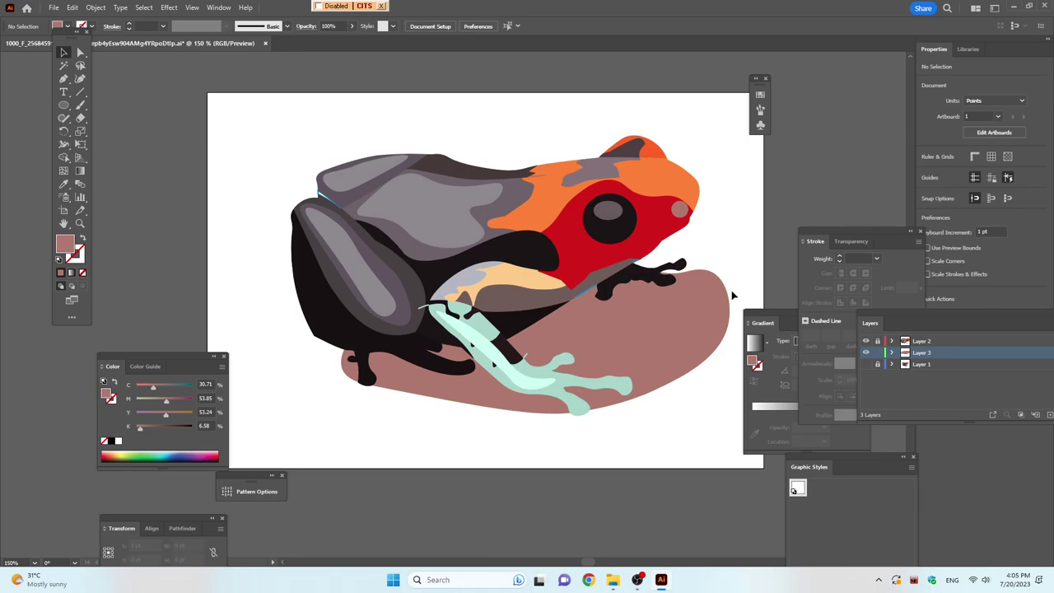
{"action": "left_click", "coordinate": [421, 310]}
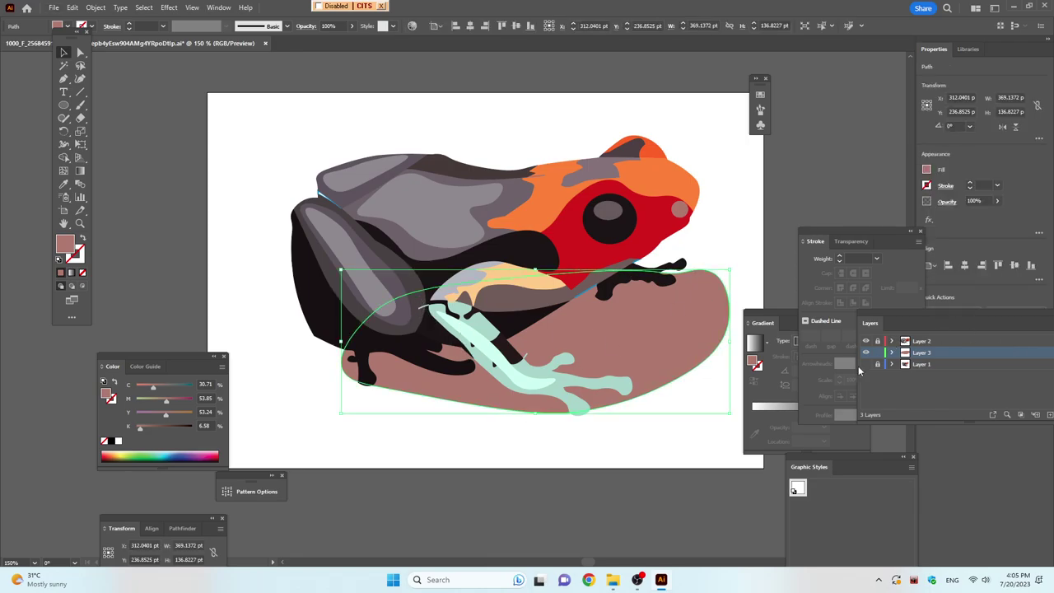
{"action": "key", "text": "ctrl+shift+bracketleft"}
{"action": "left_click", "coordinate": [422, 307]}
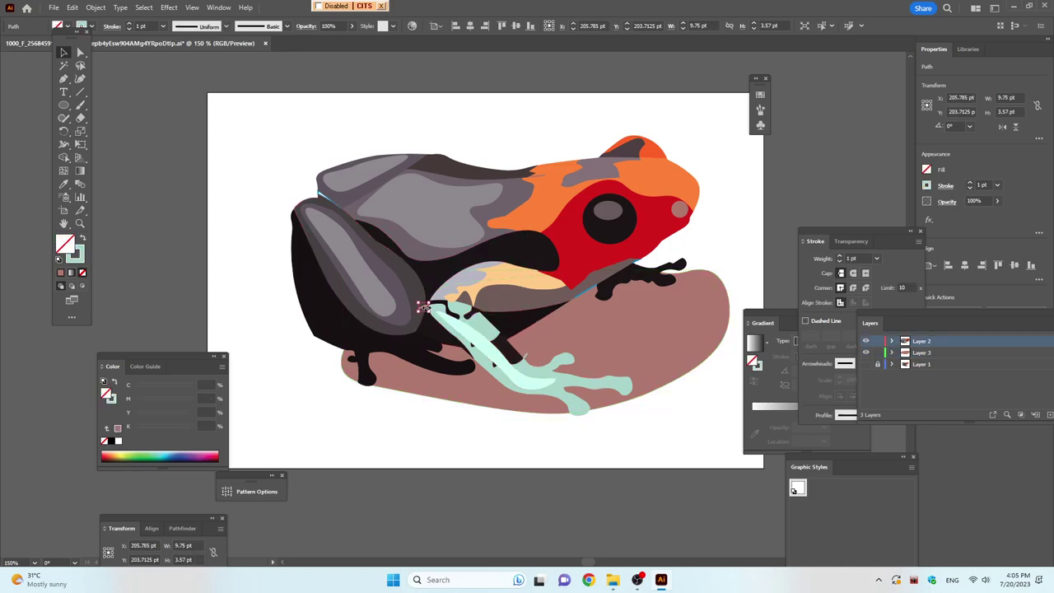
{"action": "left_click", "coordinate": [715, 320]}
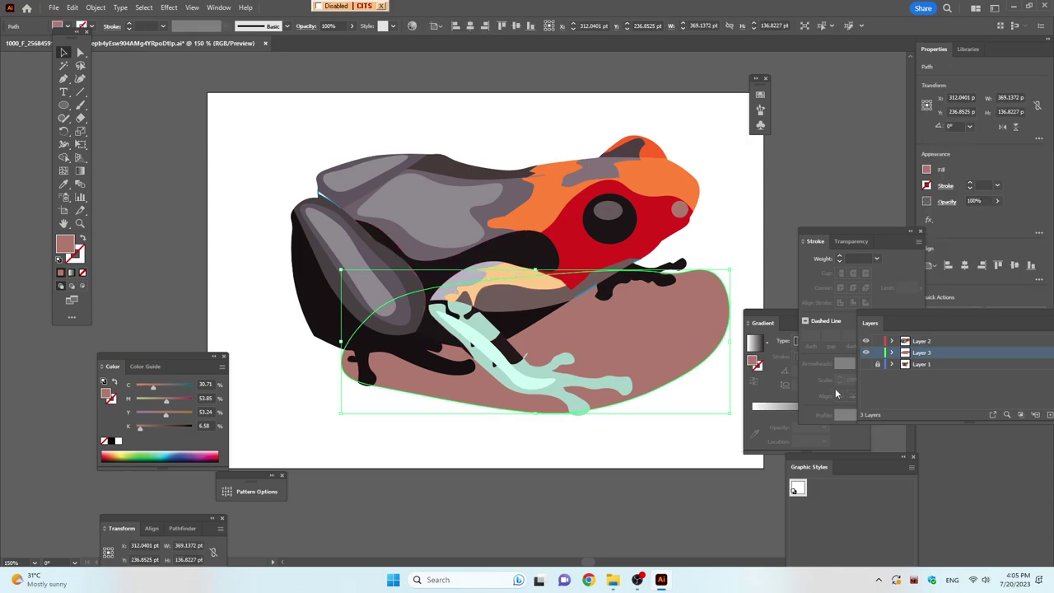
Replace the leaf's pink fill with a reversed linear gradient in the Gradient panel
{"action": "left_click", "coordinate": [762, 396]}
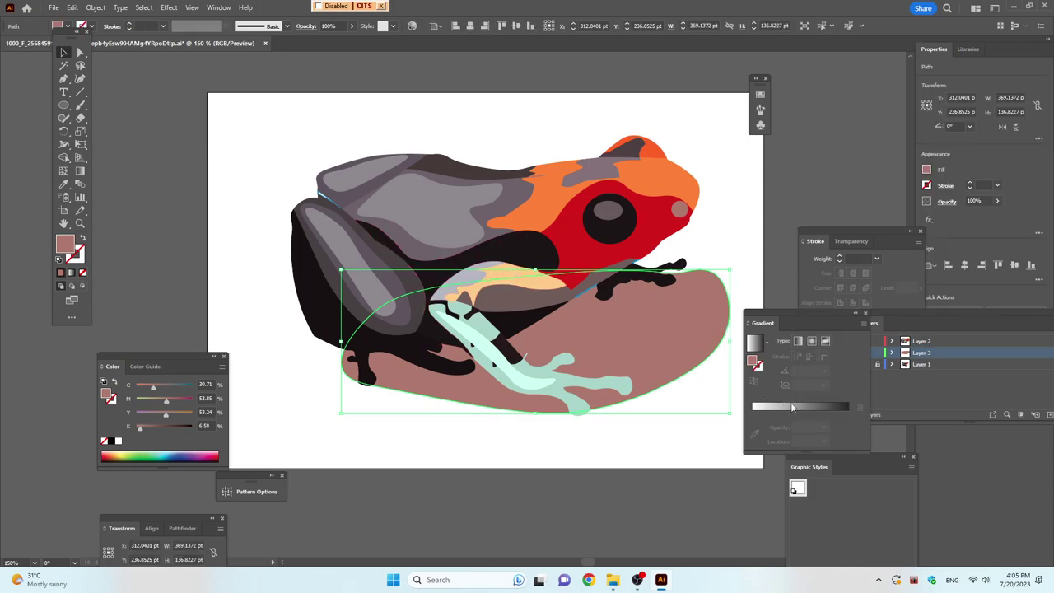
{"action": "left_click", "coordinate": [791, 409]}
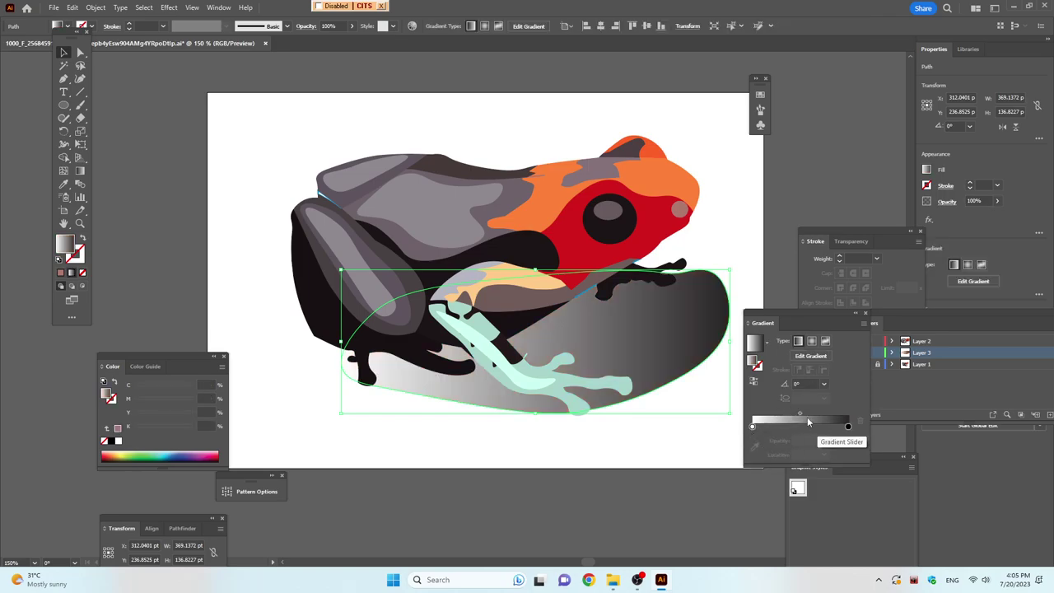
{"action": "left_click", "coordinate": [785, 398]}
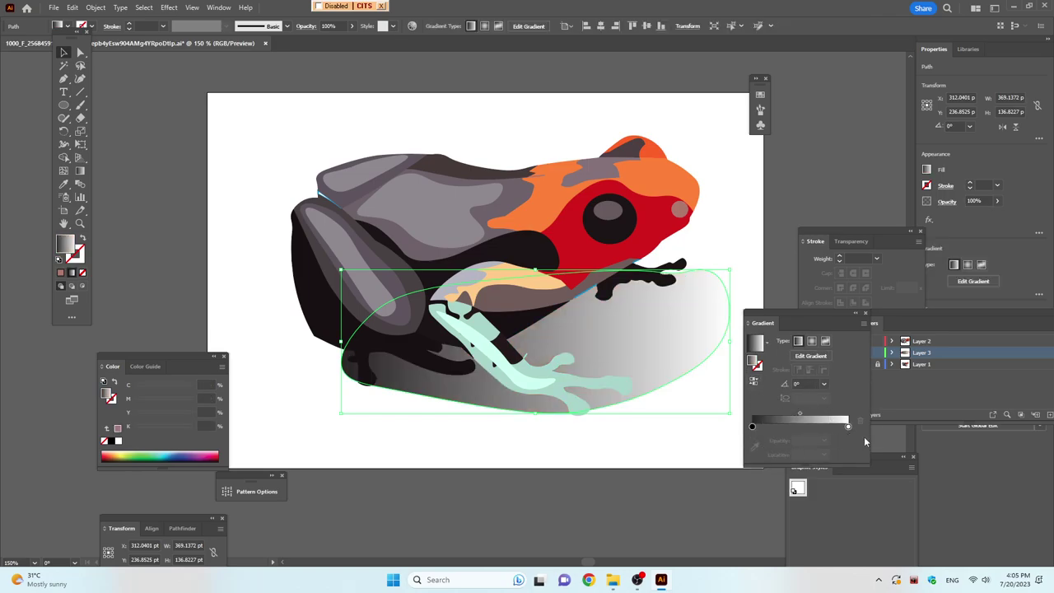
Set the white gradient stop to RGB dark green #003f19, then deselect the leaf
{"action": "left_click", "coordinate": [848, 425]}
{"action": "double_click", "coordinate": [849, 427]}
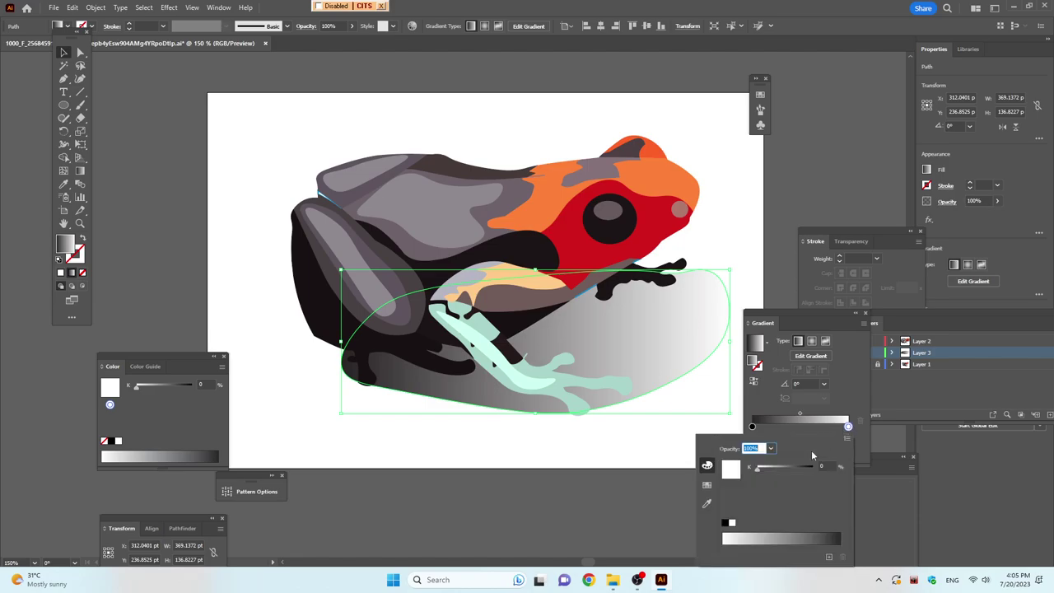
{"action": "left_click", "coordinate": [848, 439]}
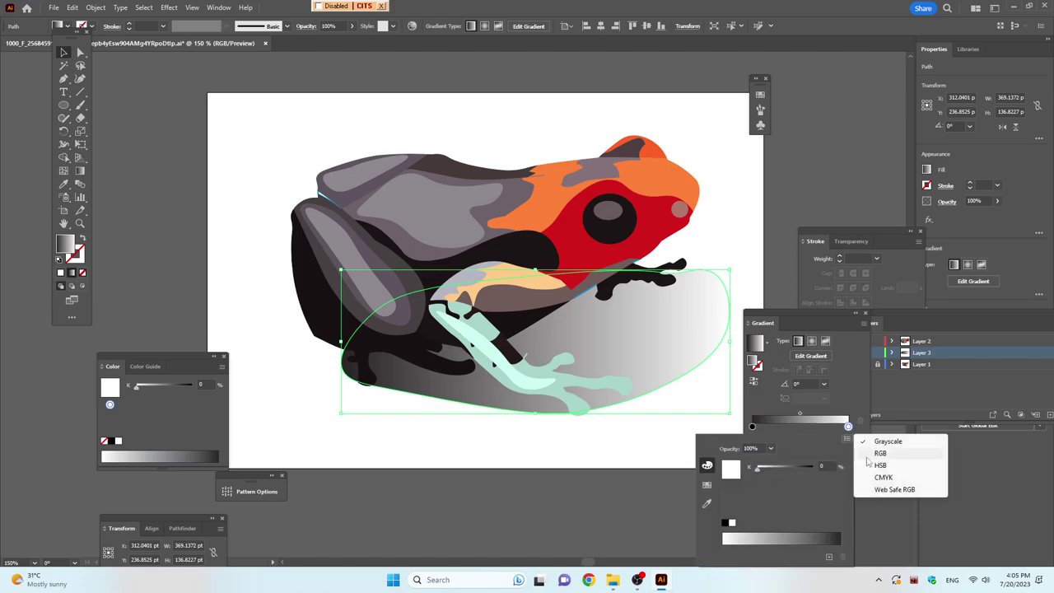
{"action": "left_click", "coordinate": [869, 460]}
{"action": "left_click", "coordinate": [763, 537]}
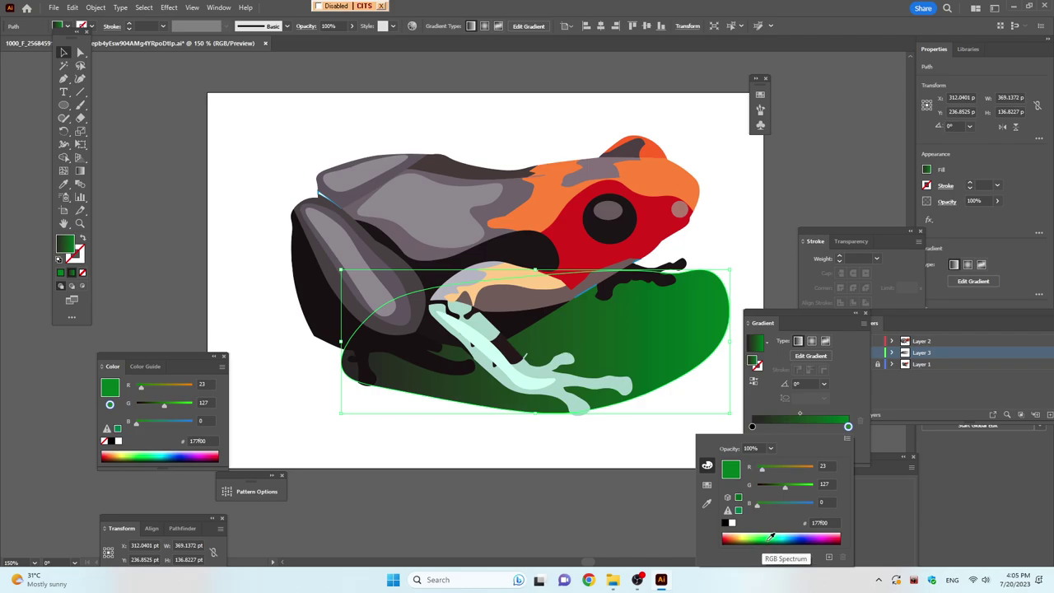
{"action": "left_click", "coordinate": [768, 543]}
{"action": "left_click", "coordinate": [772, 538]}
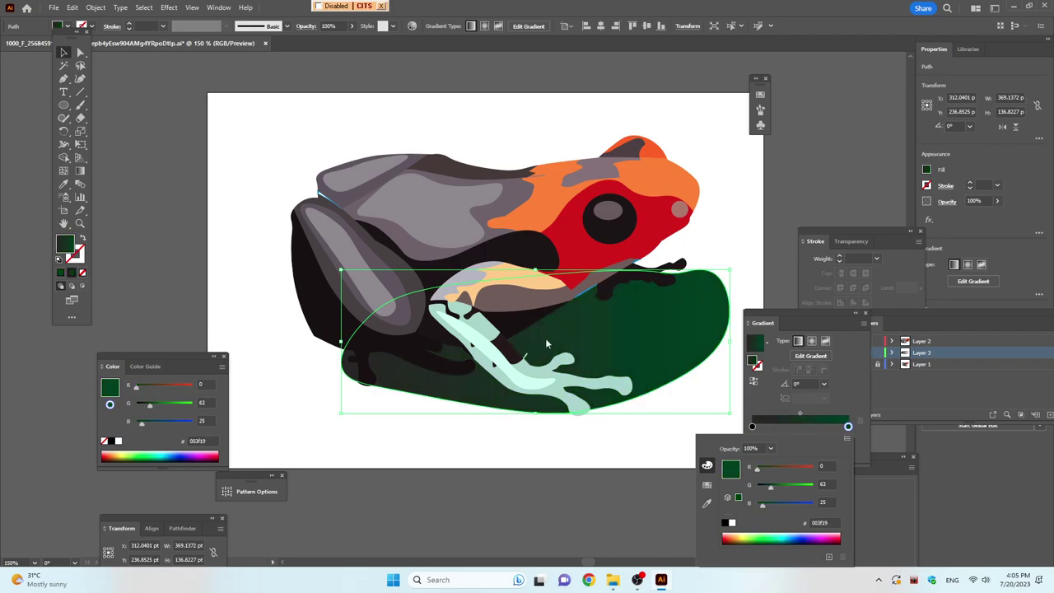
{"action": "left_click", "coordinate": [64, 53]}
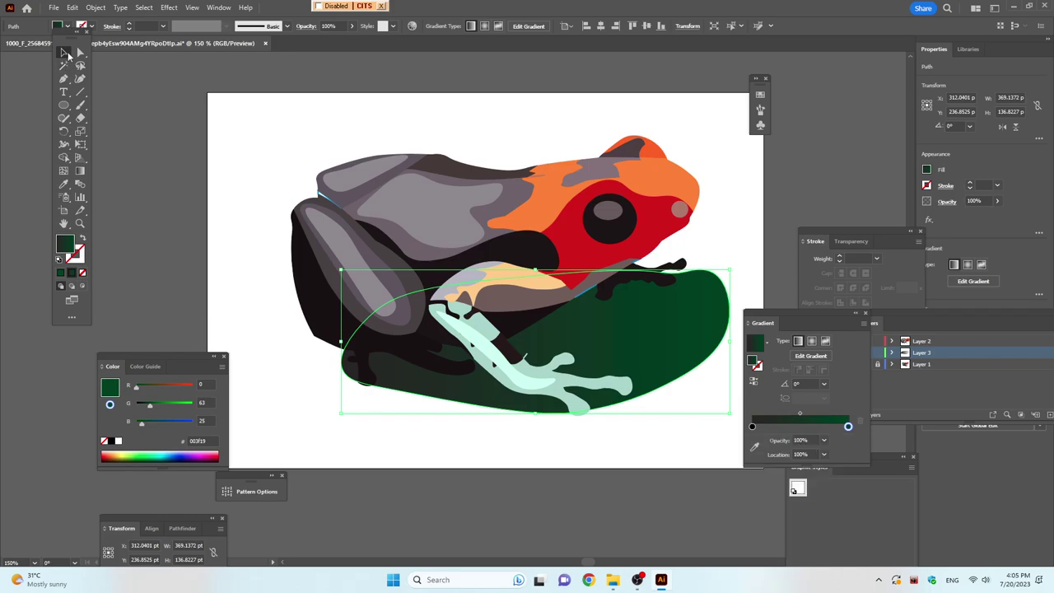
{"action": "left_click", "coordinate": [239, 238]}
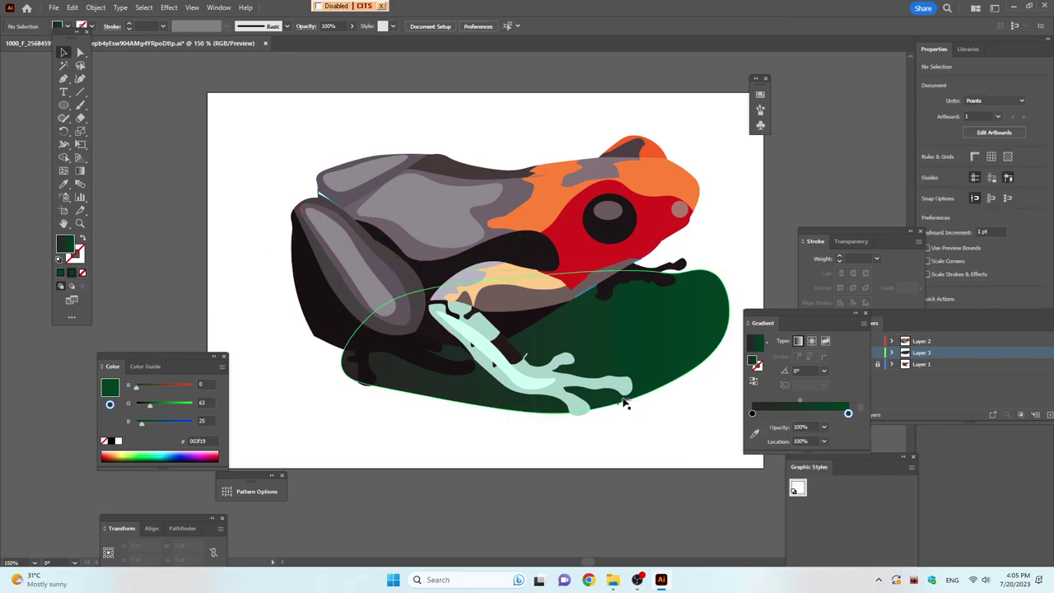
Zoom the view out and back in, then choose the Paintbrush tool for freehand strokes
{"action": "scroll", "coordinate": [601, 358], "scroll_direction": "down", "scroll_amount": 1}
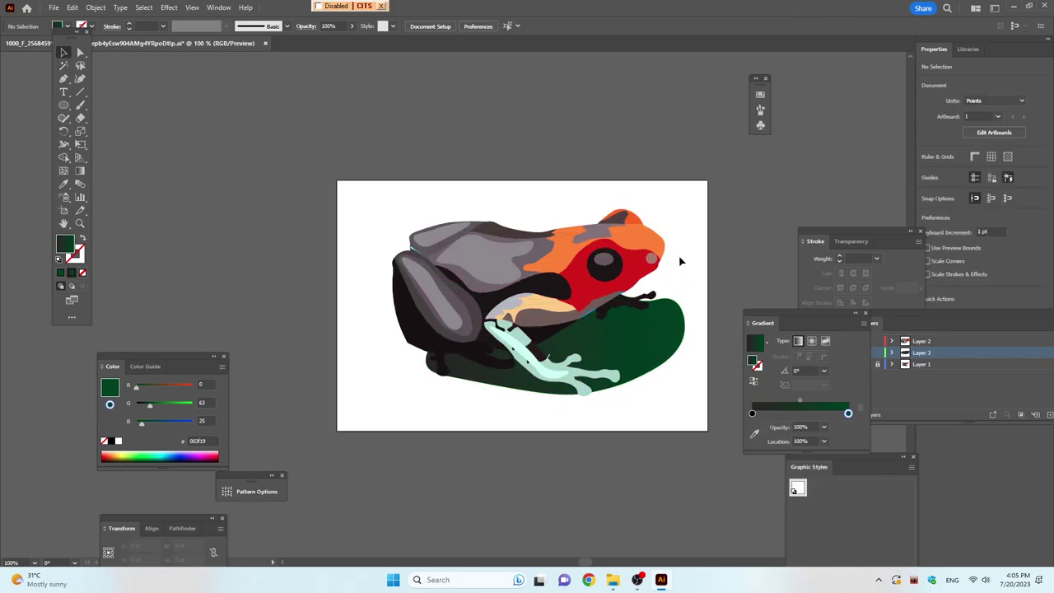
{"action": "scroll", "coordinate": [570, 324], "scroll_direction": "up", "scroll_amount": 1}
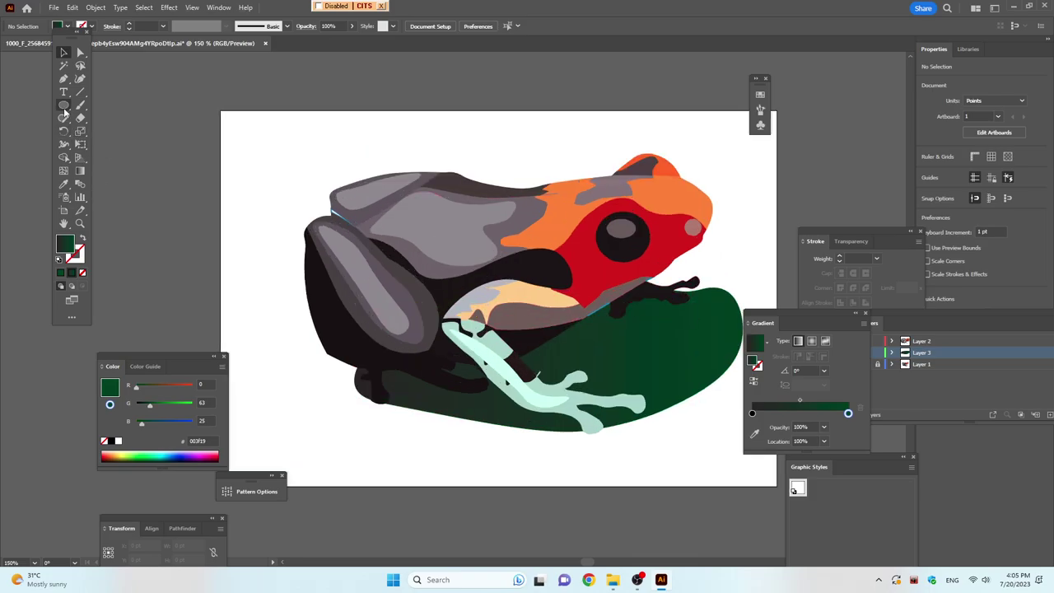
{"action": "right_click", "coordinate": [64, 107]}
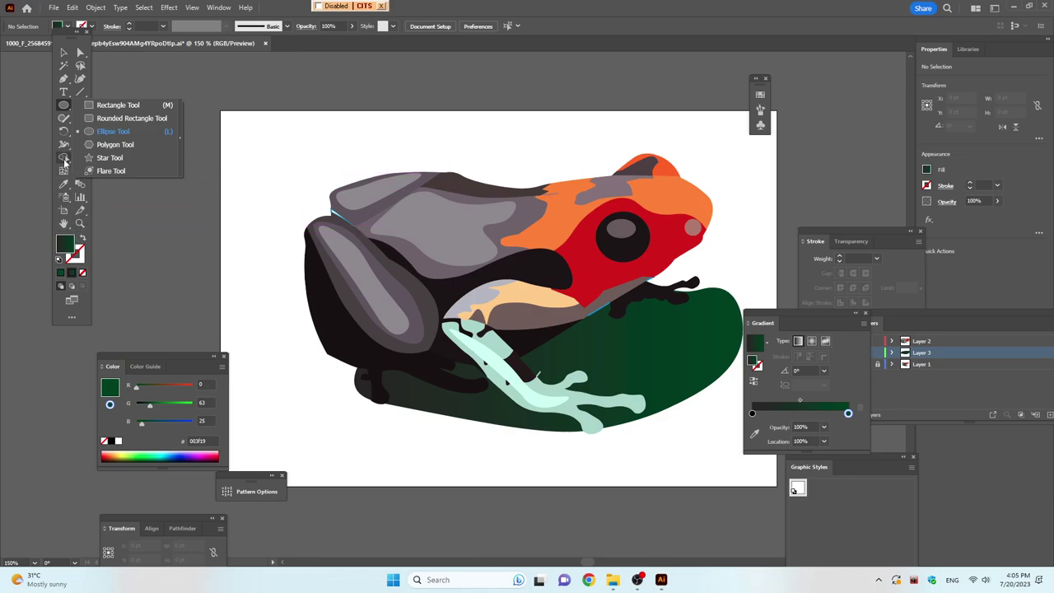
{"action": "left_click", "coordinate": [68, 214]}
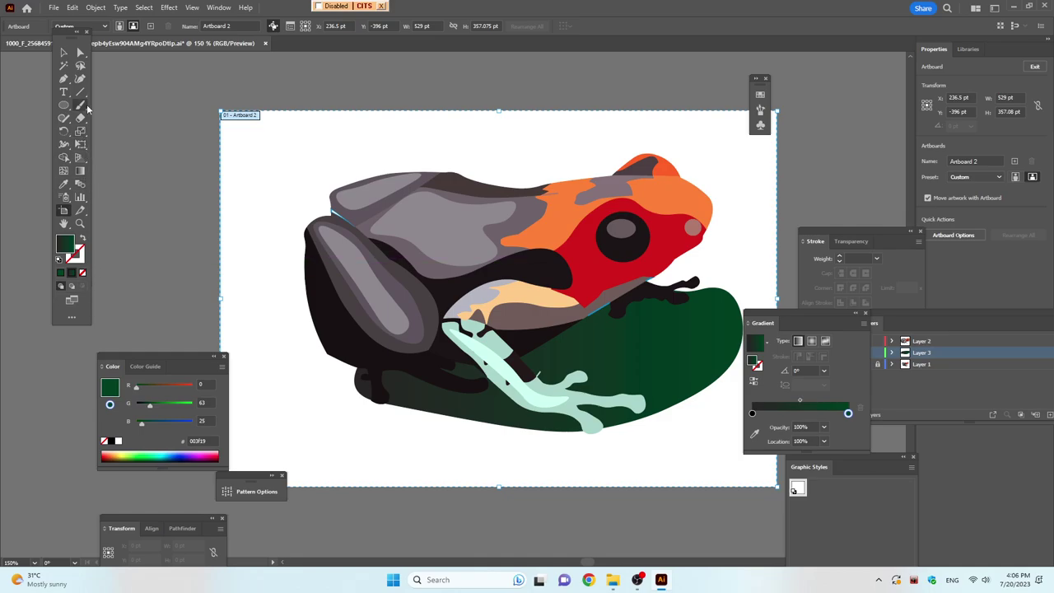
{"action": "left_click", "coordinate": [87, 108]}
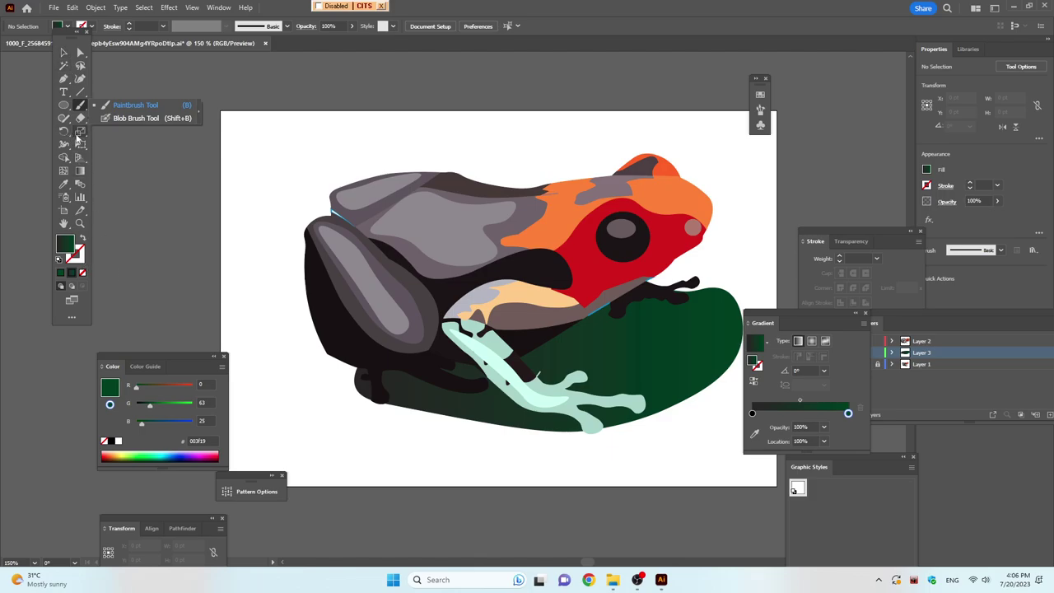
Find the Flare Tool in the Rectangle tool group and drag a first lens flare over the frog's eye
{"action": "left_click", "coordinate": [79, 135]}
{"action": "left_click", "coordinate": [64, 146]}
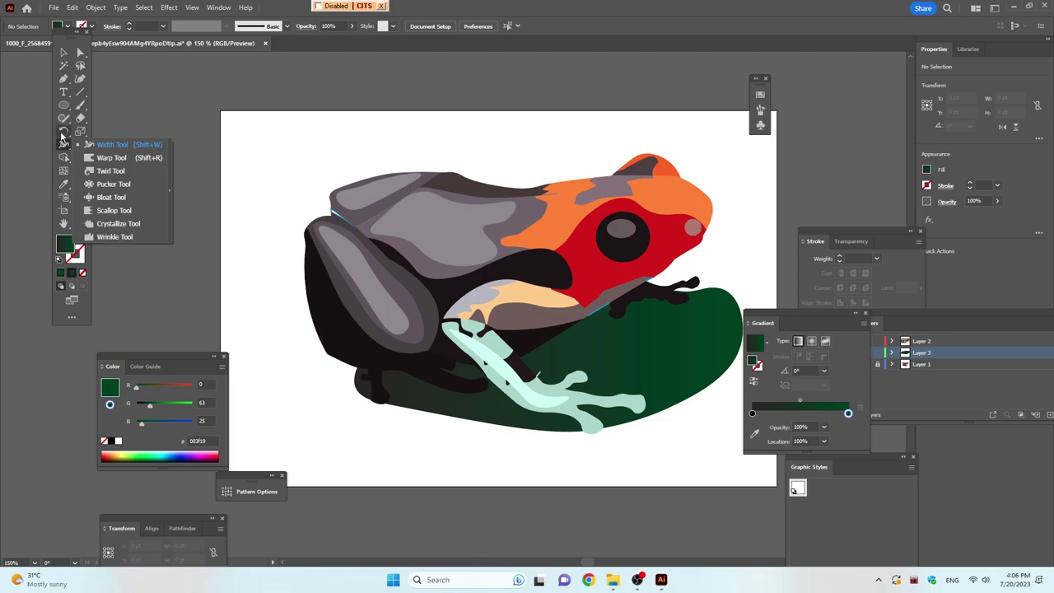
{"action": "left_click", "coordinate": [63, 124]}
{"action": "left_click", "coordinate": [64, 105]}
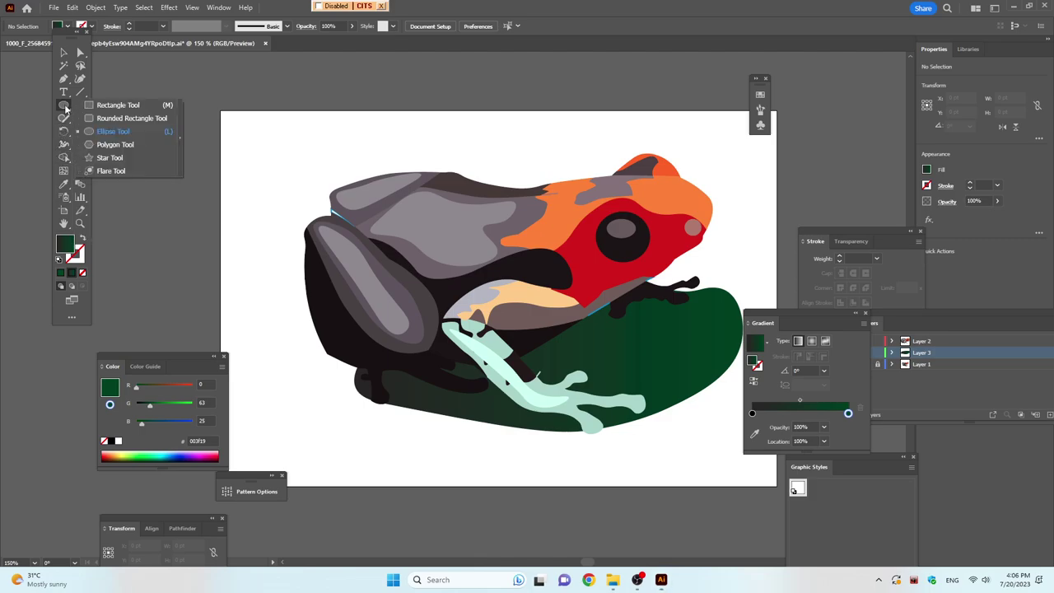
{"action": "left_click", "coordinate": [118, 170]}
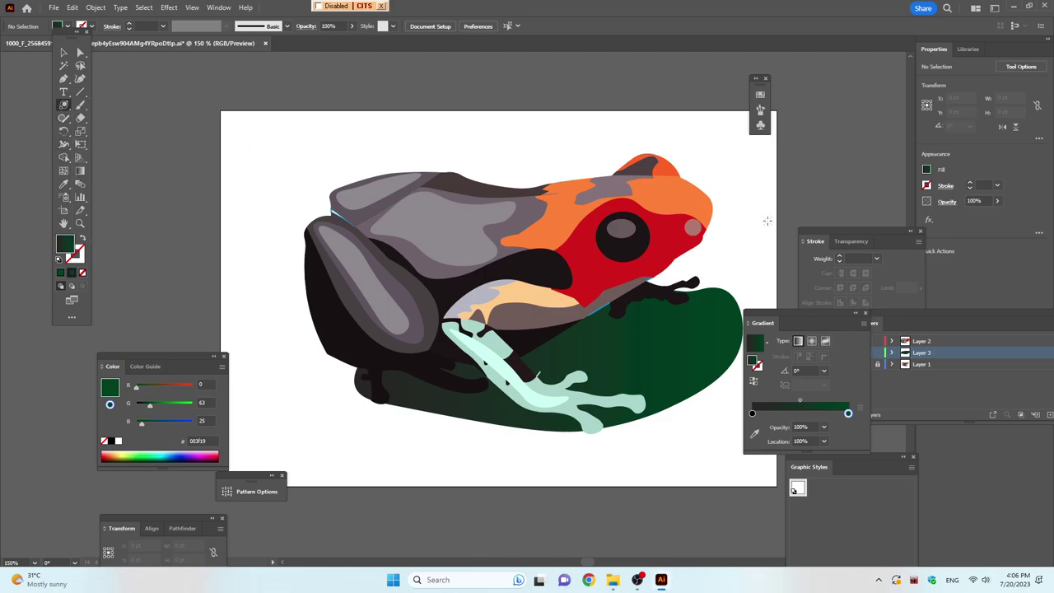
{"action": "left_click_drag", "start_coordinate": [622, 227], "coordinate": [657, 246]}
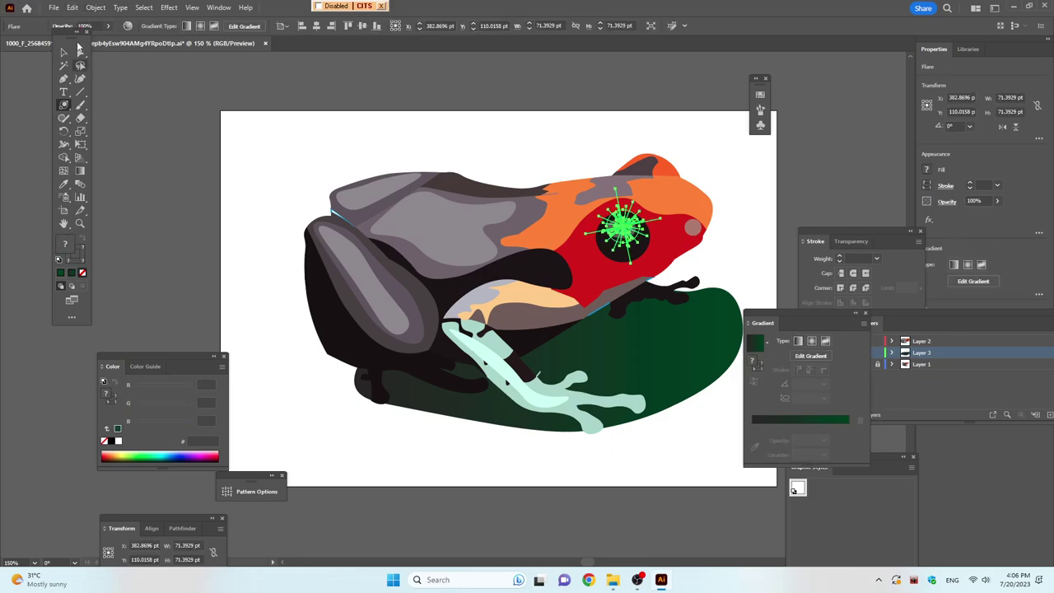
Reset to default white fill and black stroke, redraw a flare, and delete the unwanted one
{"action": "left_click", "coordinate": [64, 52]}
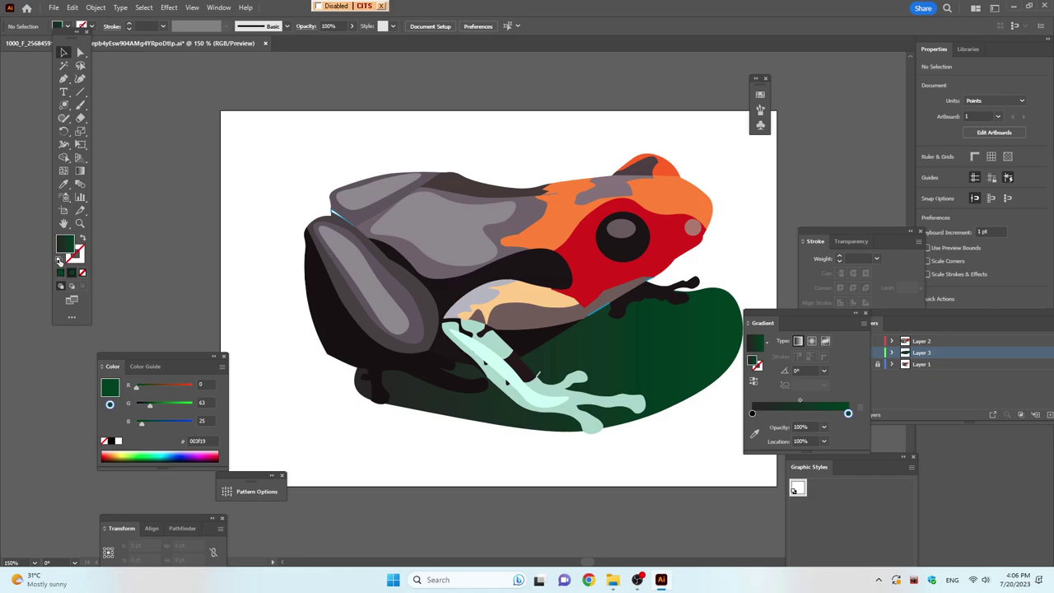
{"action": "left_click", "coordinate": [59, 261]}
{"action": "left_click", "coordinate": [64, 105]}
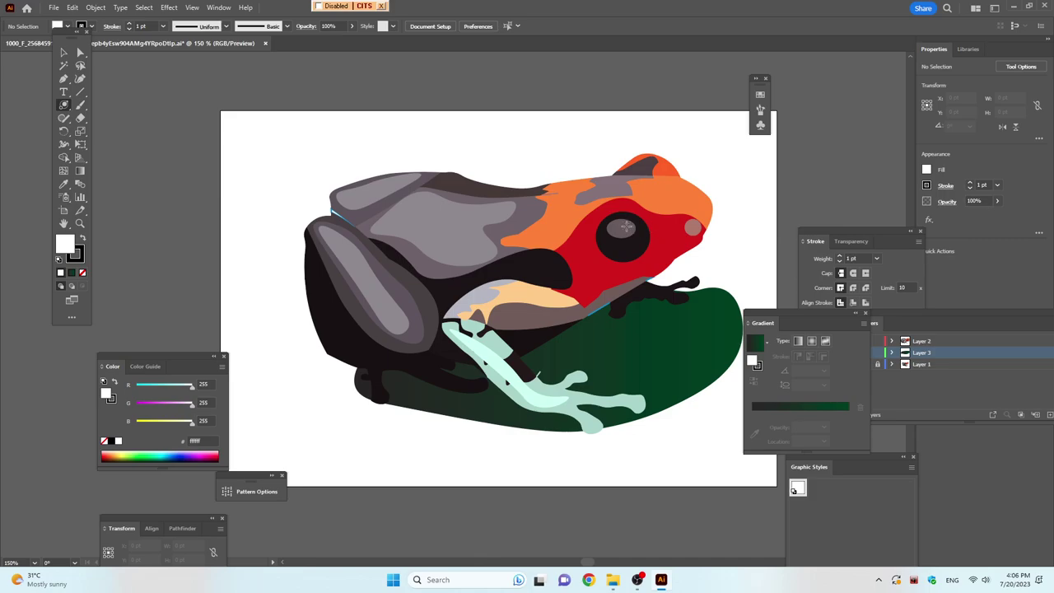
{"action": "left_click_drag", "start_coordinate": [626, 227], "coordinate": [667, 231]}
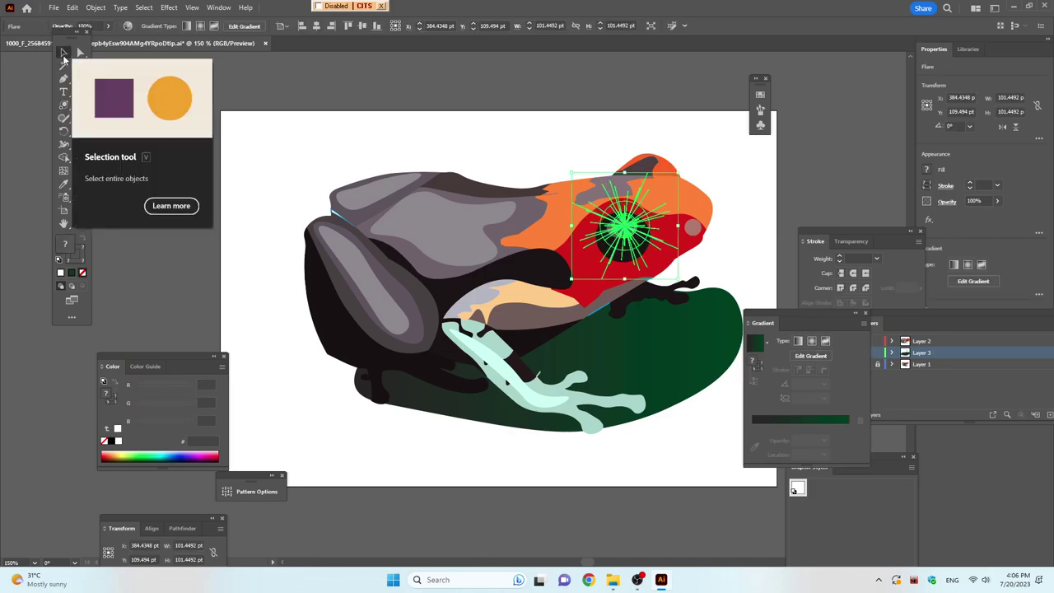
{"action": "left_click", "coordinate": [63, 54]}
{"action": "key", "text": "Delete"}
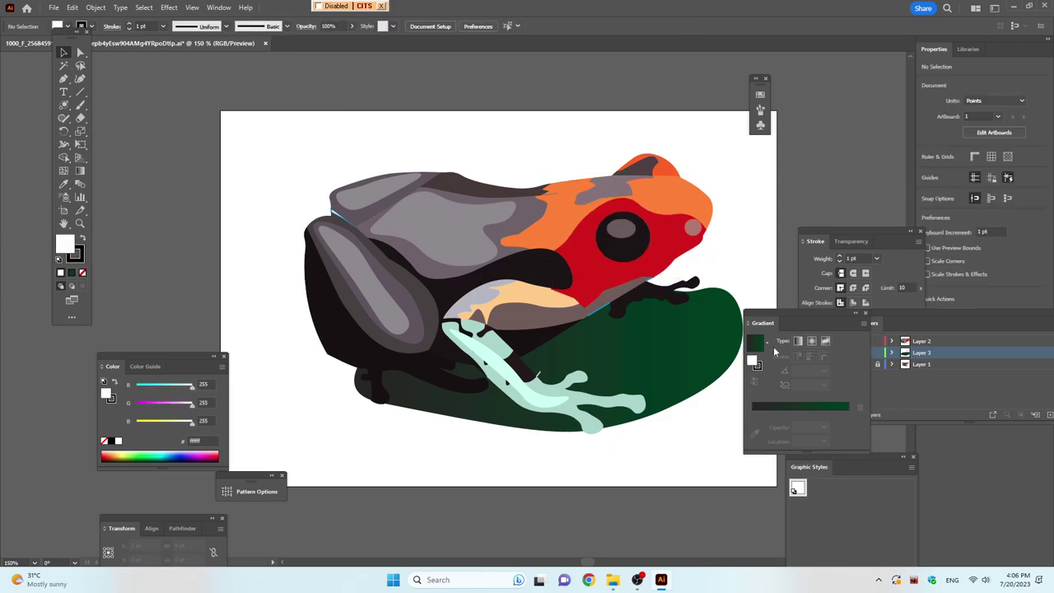
On Layer 2, draw the lens flare on the frog's eye and nudge it into place
{"action": "left_click", "coordinate": [926, 342]}
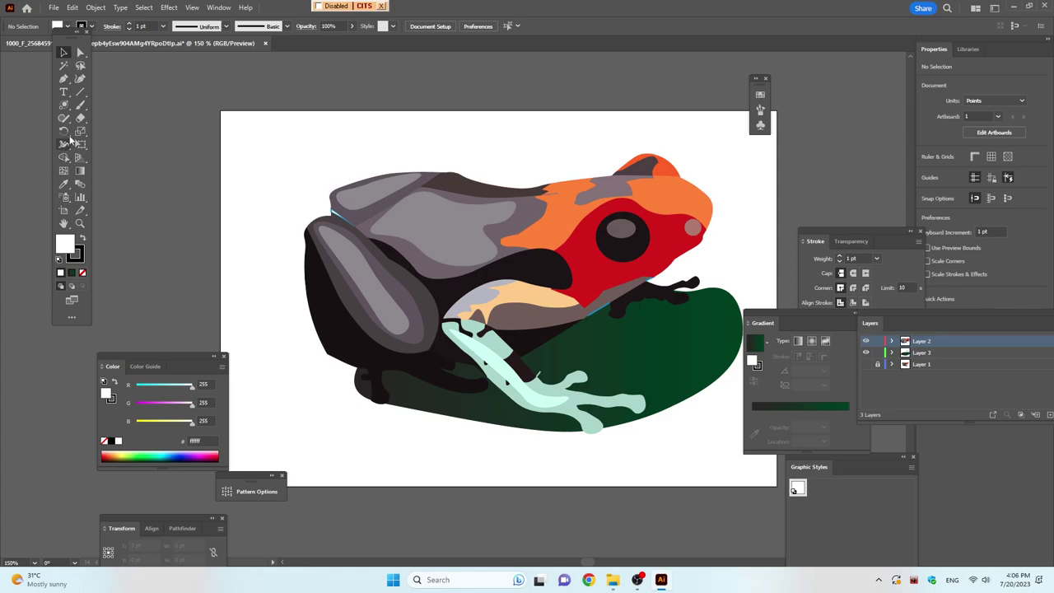
{"action": "left_click", "coordinate": [65, 106]}
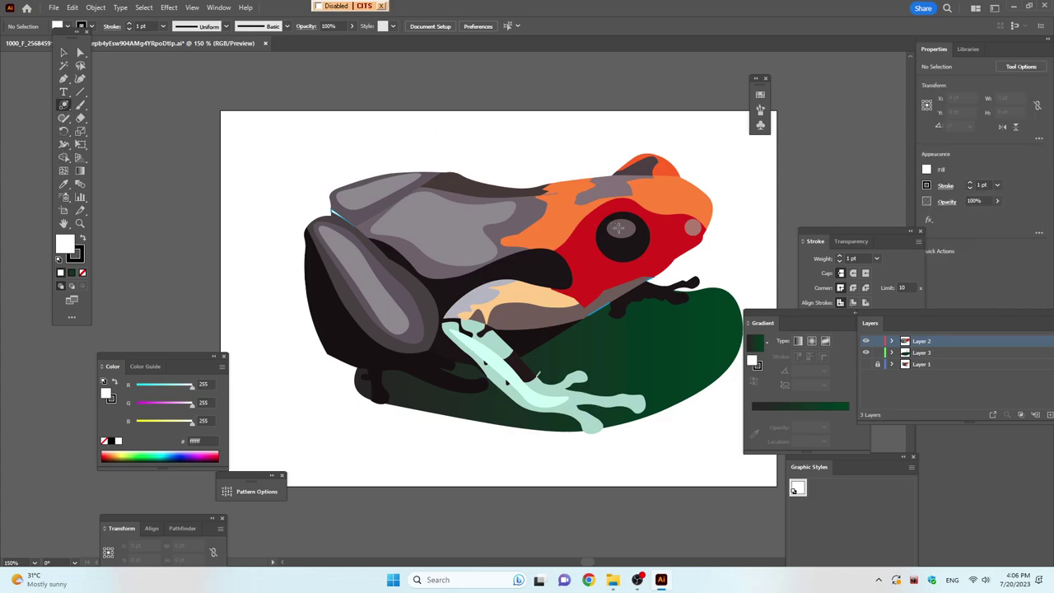
{"action": "left_click_drag", "start_coordinate": [615, 226], "coordinate": [622, 238]}
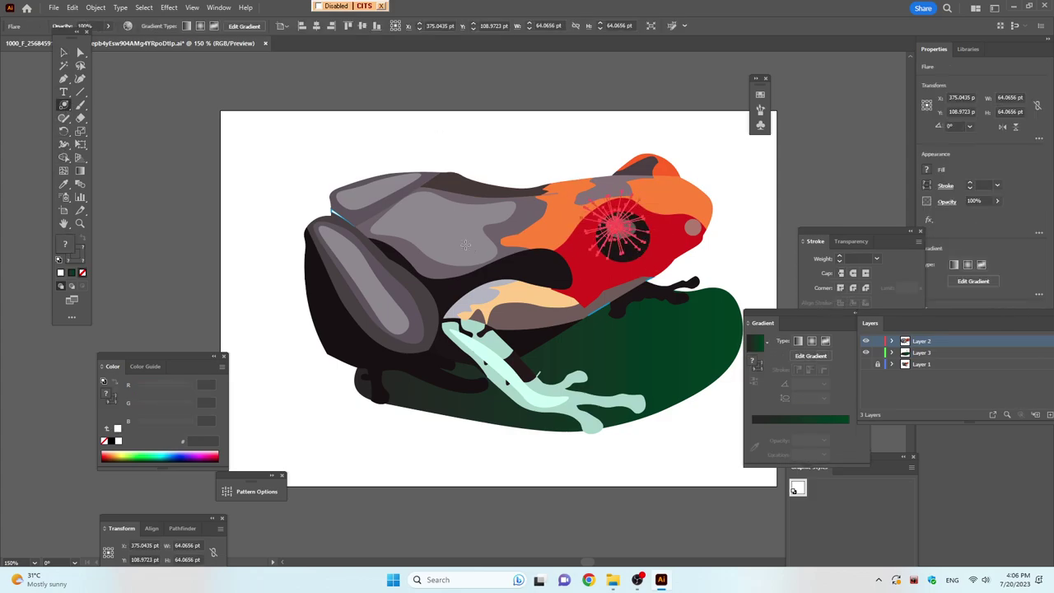
{"action": "left_click", "coordinate": [64, 52]}
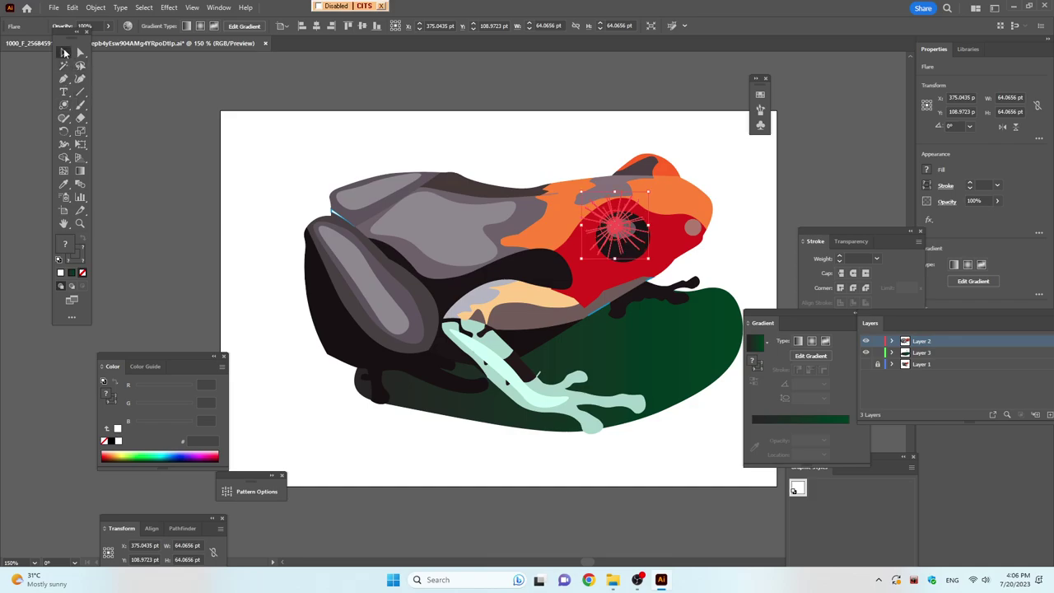
{"action": "left_click", "coordinate": [258, 105]}
{"action": "left_click_drag", "start_coordinate": [616, 229], "coordinate": [633, 232]}
Check the white glint on the eye by deselecting, then make Layer 1 active
{"action": "left_click", "coordinate": [760, 125]}
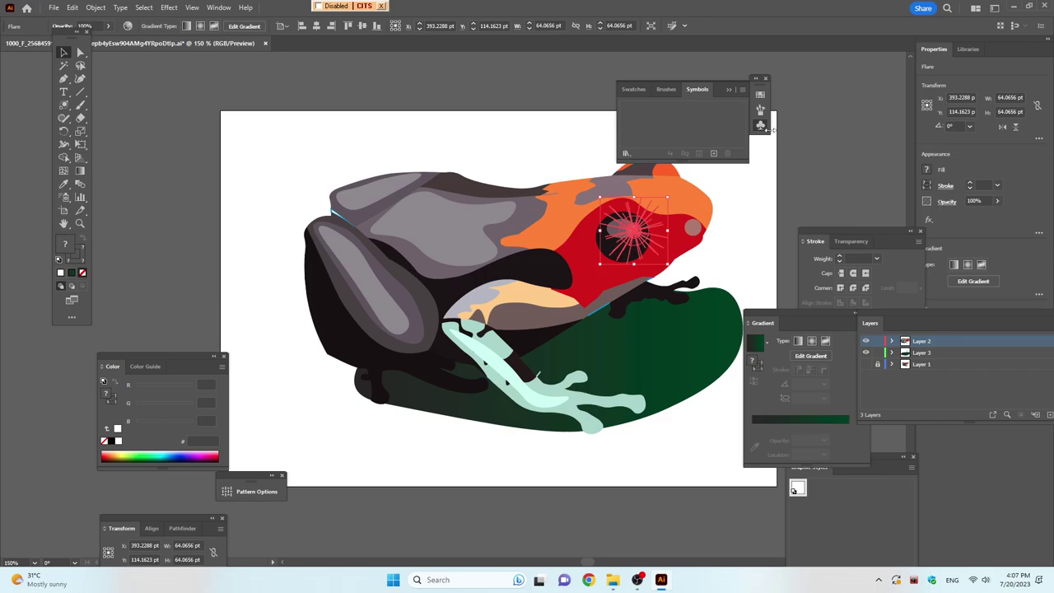
{"action": "left_click", "coordinate": [829, 216]}
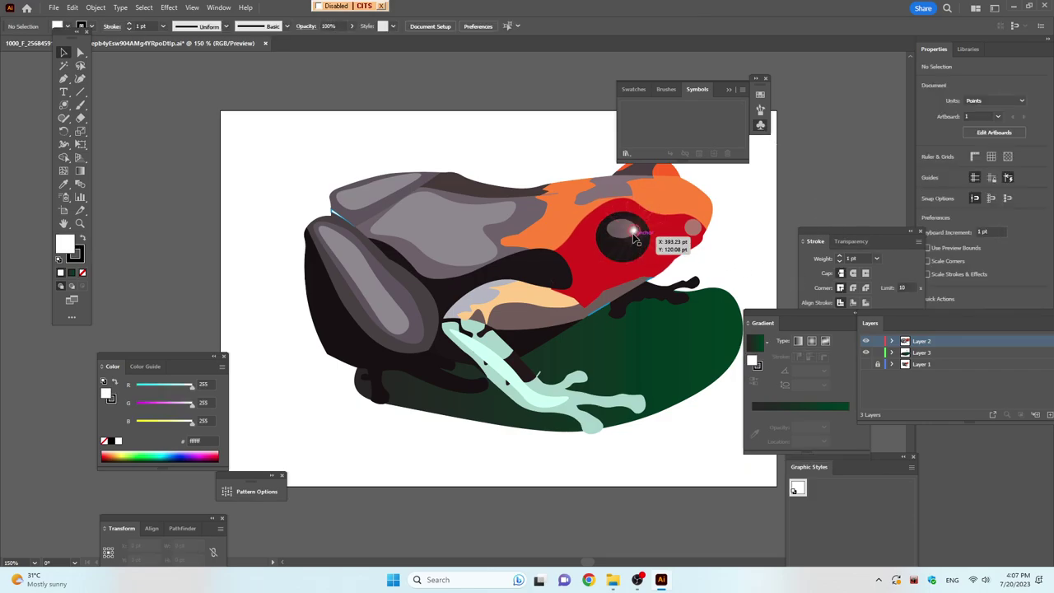
{"action": "left_click", "coordinate": [634, 236]}
{"action": "left_click", "coordinate": [795, 206]}
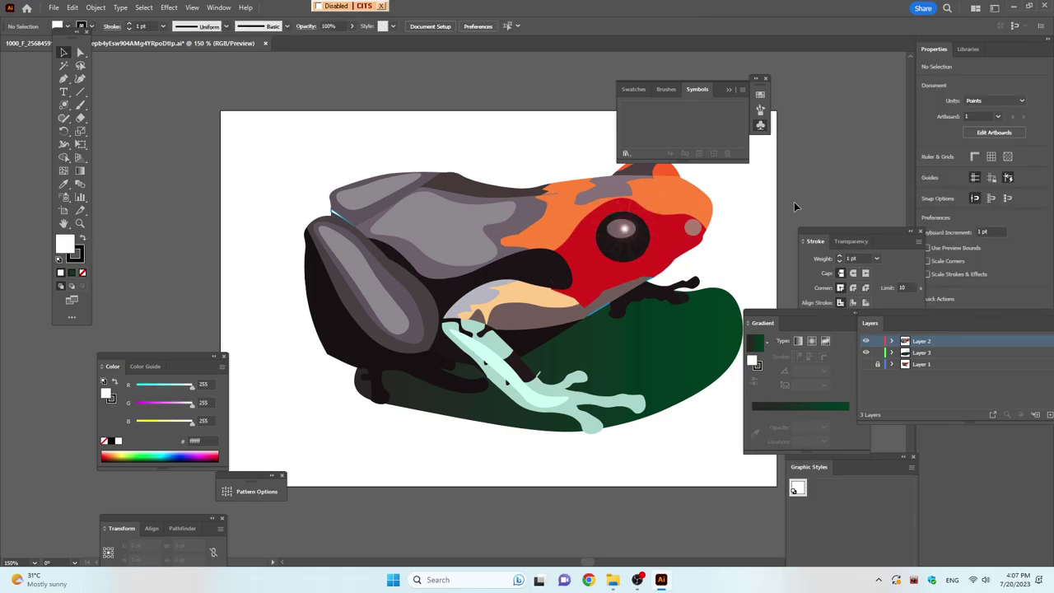
{"action": "left_click", "coordinate": [635, 231]}
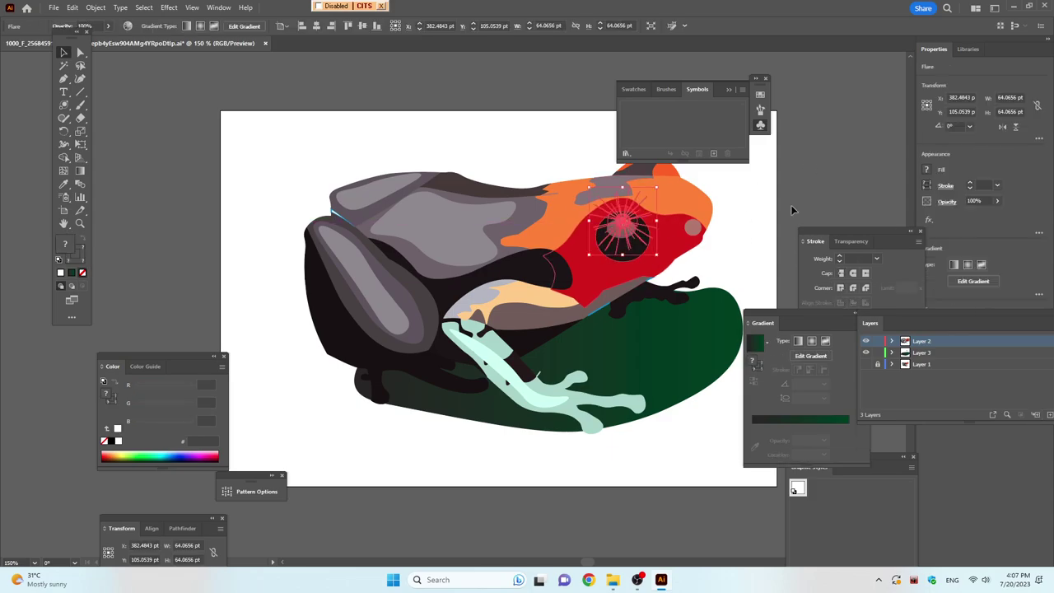
{"action": "left_click", "coordinate": [799, 160]}
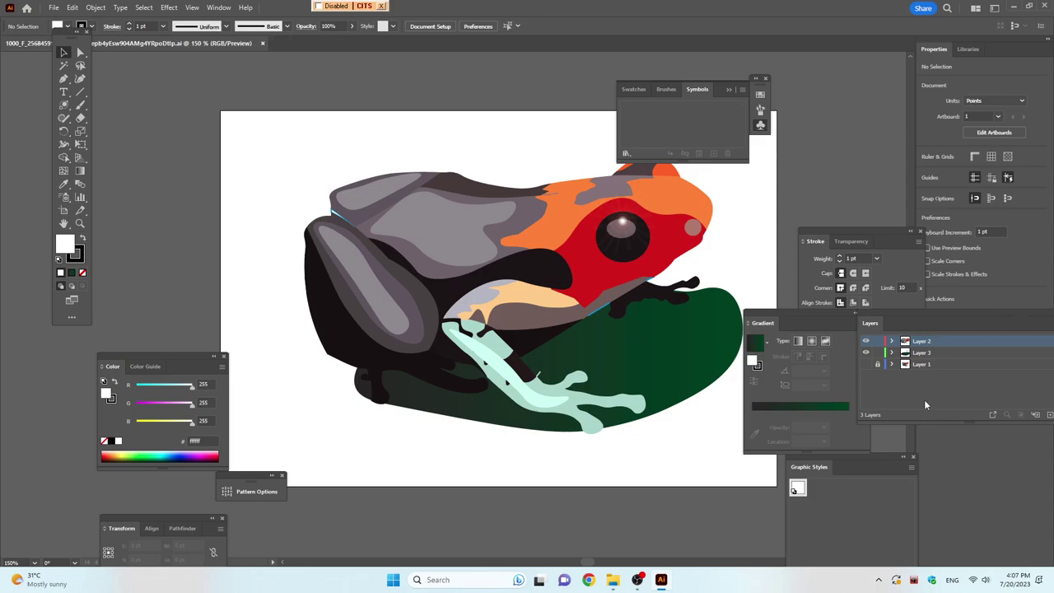
{"action": "left_click", "coordinate": [928, 365]}
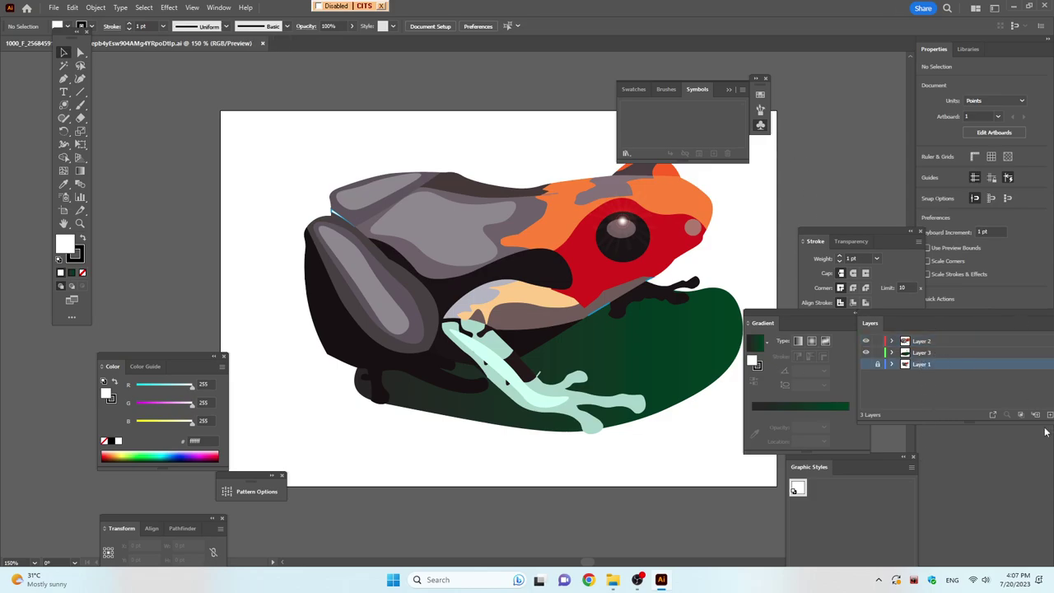
Add a new layer and draw a rectangle, dragging it down to cover the lower artboard
{"action": "left_click", "coordinate": [1020, 414]}
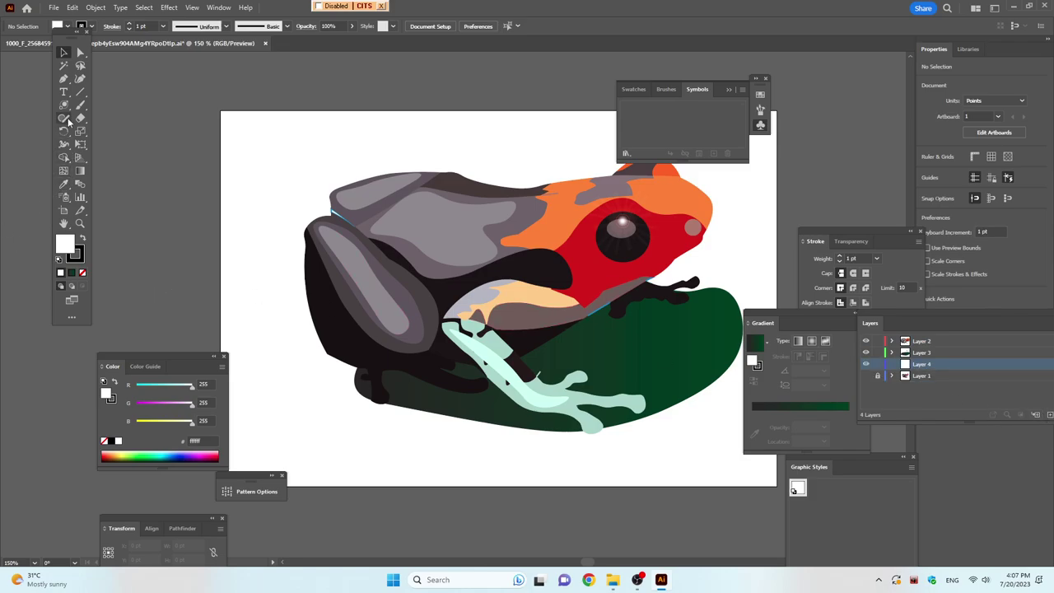
{"action": "left_click", "coordinate": [68, 109]}
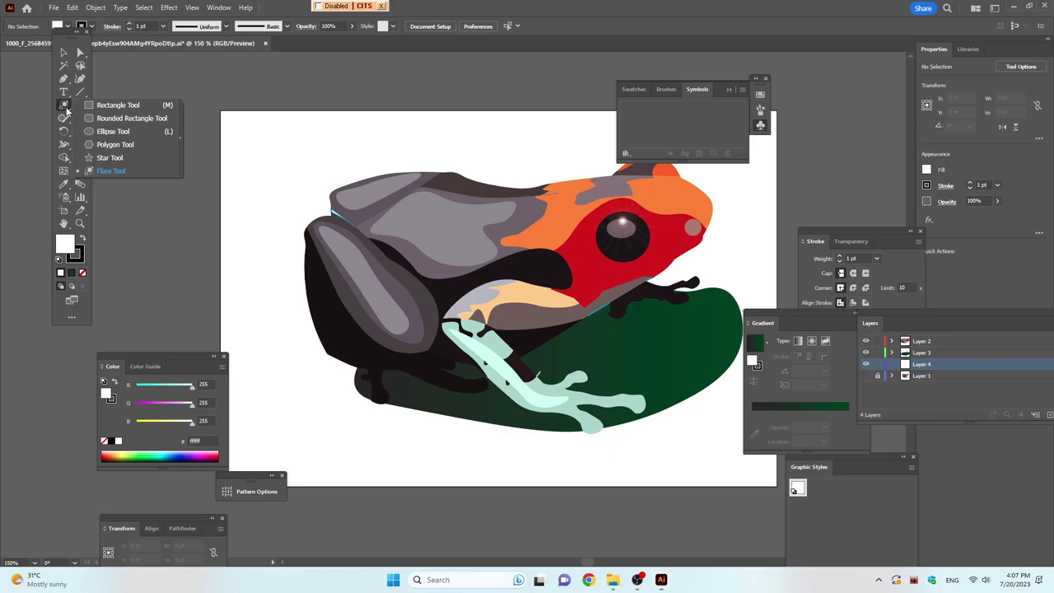
{"action": "left_click", "coordinate": [103, 105]}
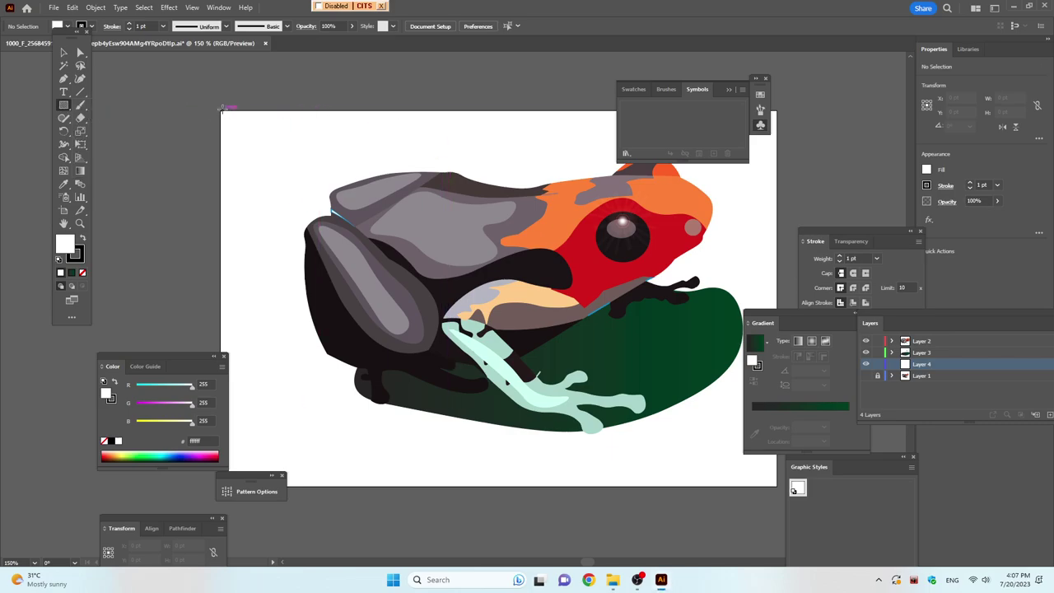
{"action": "left_click_drag", "start_coordinate": [220, 107], "coordinate": [777, 324]}
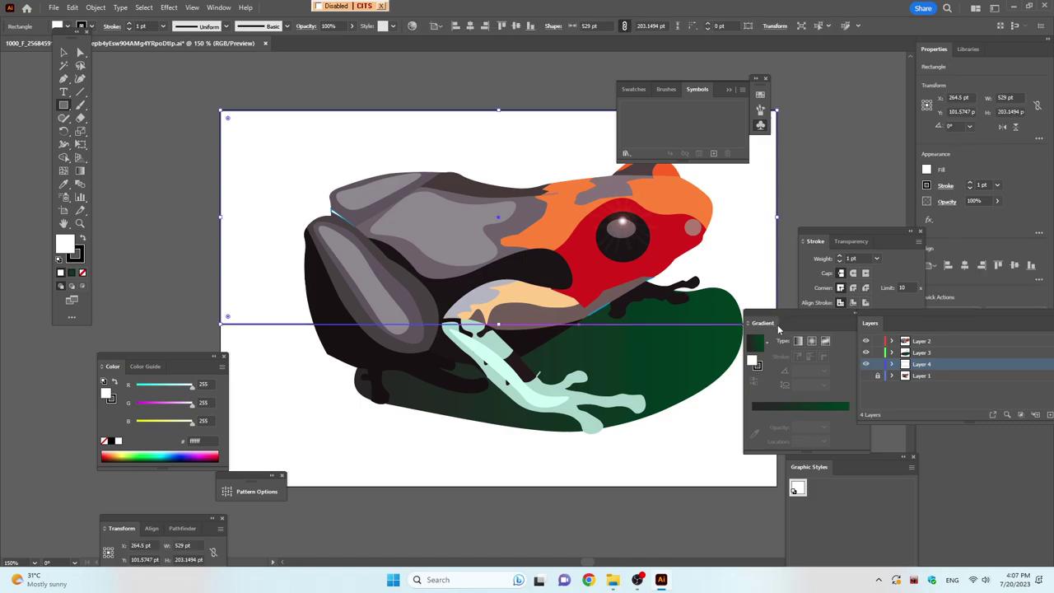
{"action": "left_click_drag", "start_coordinate": [777, 324], "coordinate": [777, 323]}
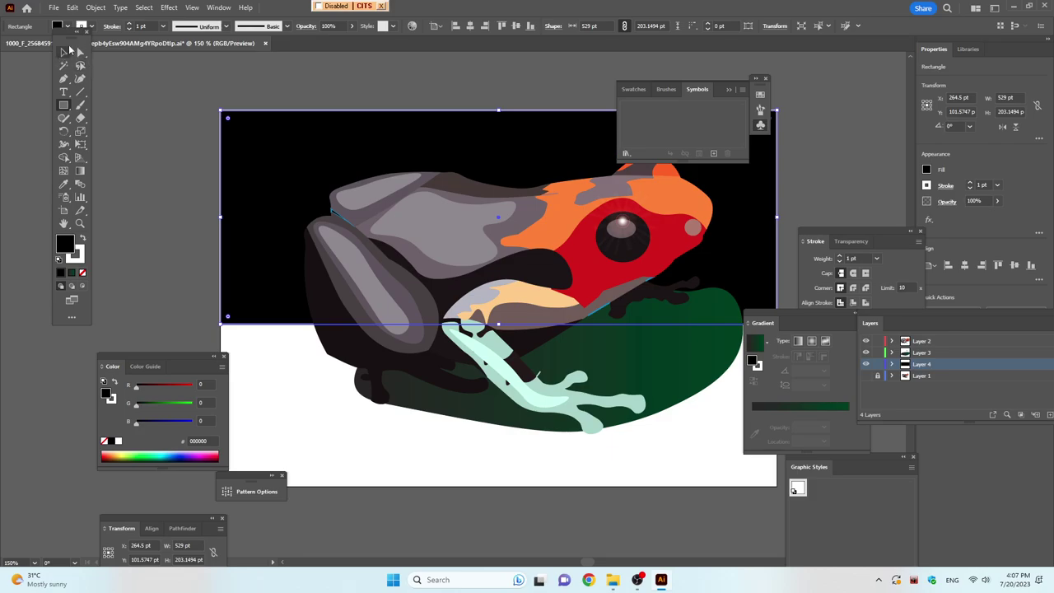
{"action": "left_click", "coordinate": [62, 54]}
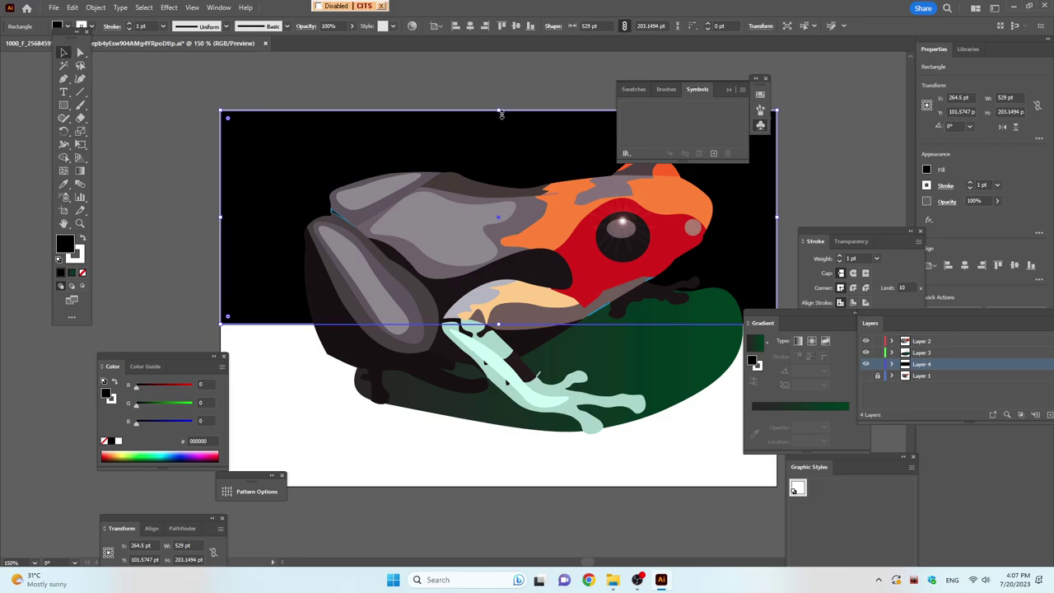
{"action": "left_click_drag", "start_coordinate": [500, 111], "coordinate": [491, 493]}
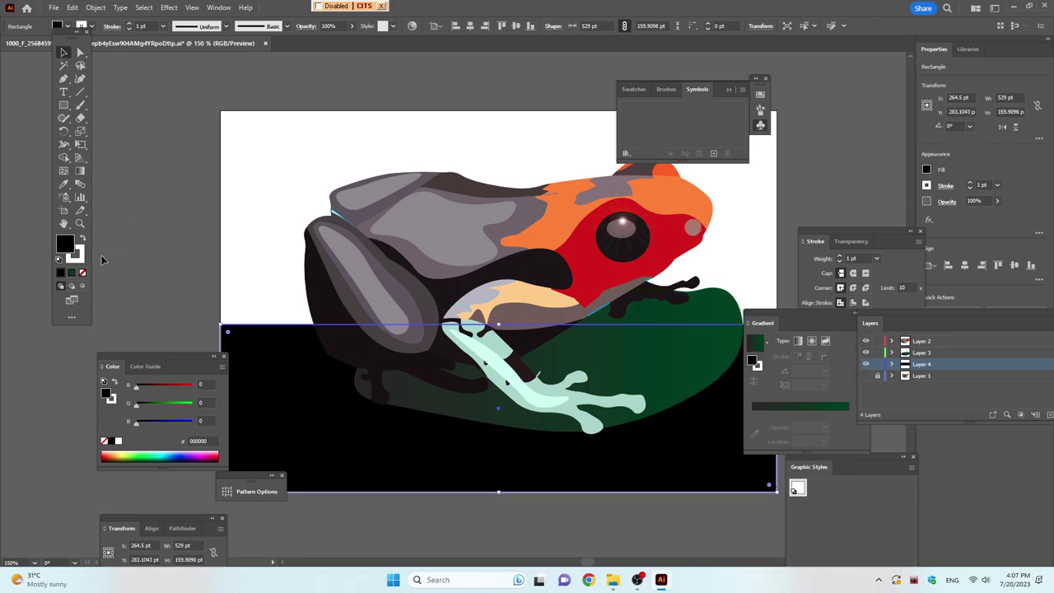
Fill the lower rectangle with dark brown #2e1600 from the Color panel spectrum
{"action": "left_click", "coordinate": [135, 456]}
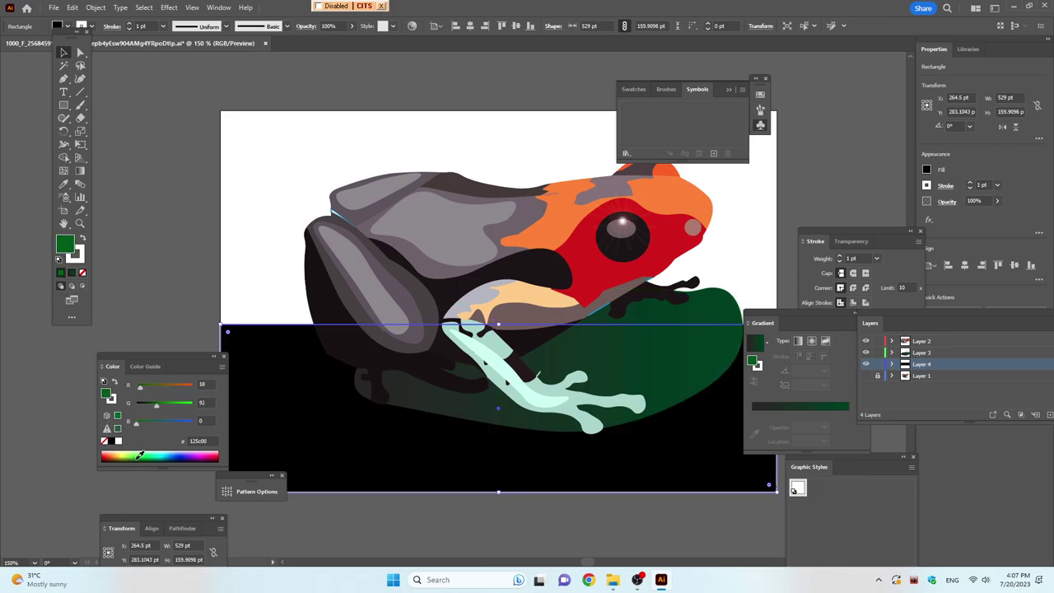
{"action": "left_click", "coordinate": [138, 456]}
{"action": "left_click", "coordinate": [119, 456]}
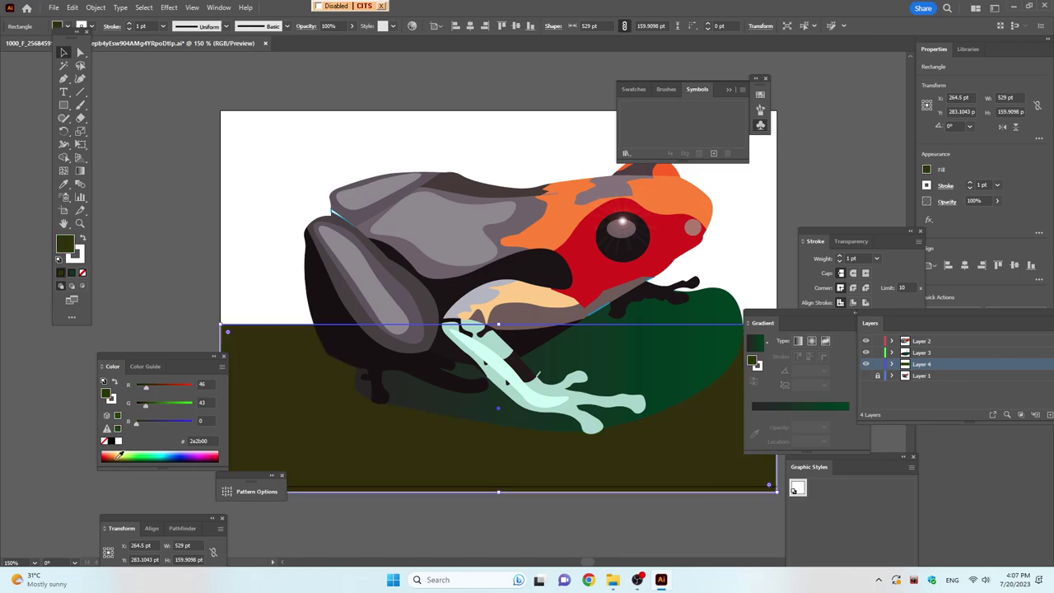
{"action": "left_click", "coordinate": [106, 452]}
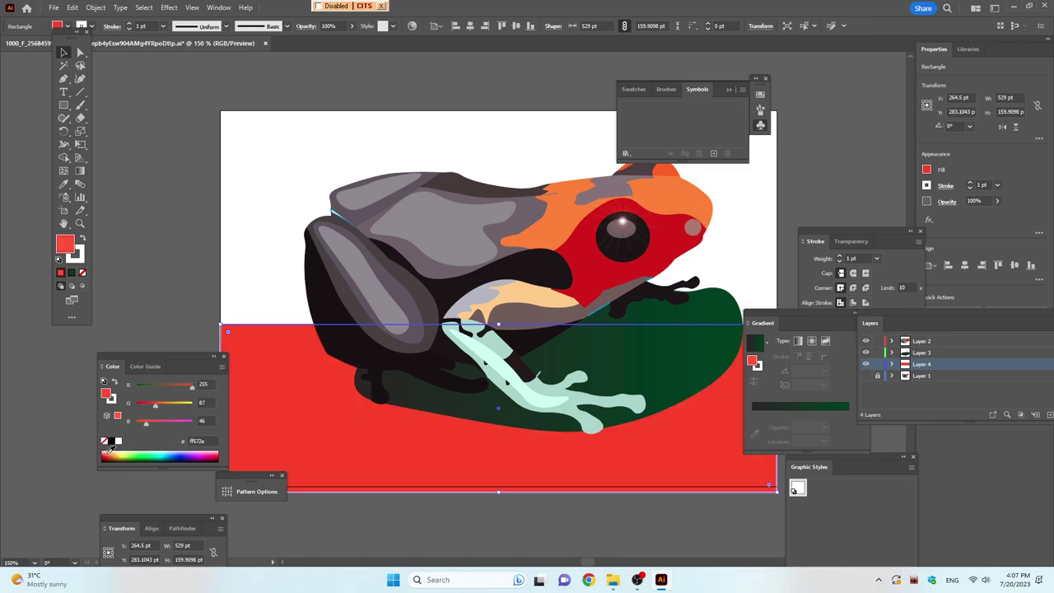
{"action": "left_click", "coordinate": [112, 453]}
{"action": "left_click", "coordinate": [115, 455]}
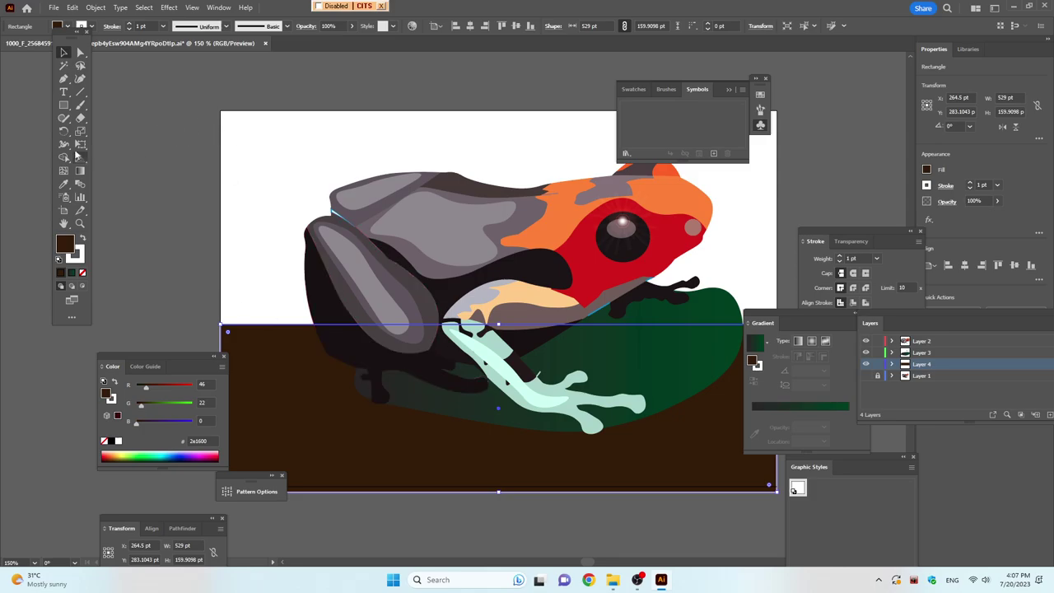
{"action": "left_click", "coordinate": [64, 106]}
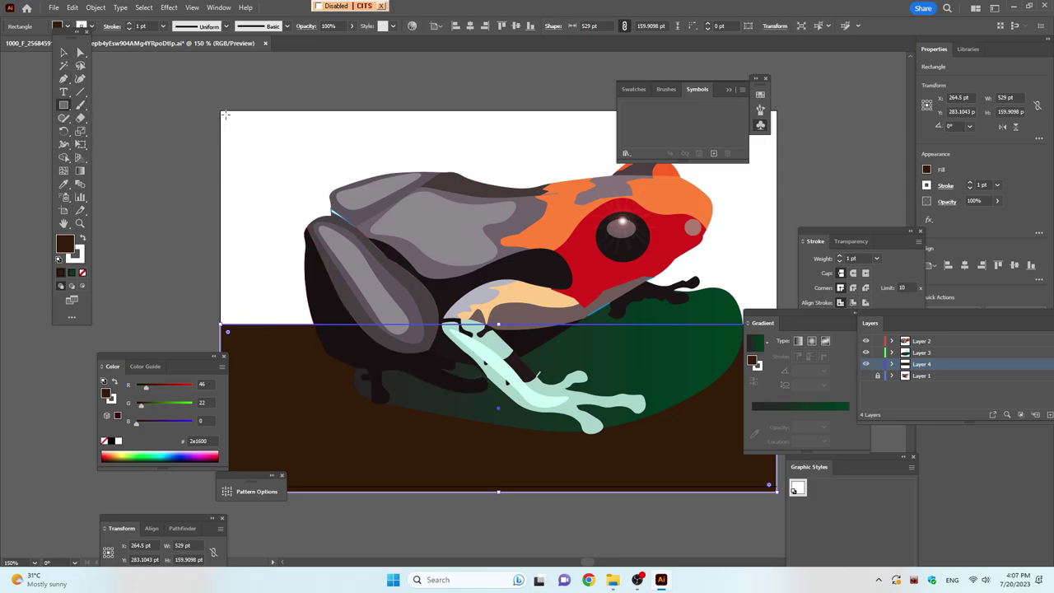
Draw a rectangle over the white upper background and fill it with near-black #170800
{"action": "left_click_drag", "start_coordinate": [222, 108], "coordinate": [777, 328]}
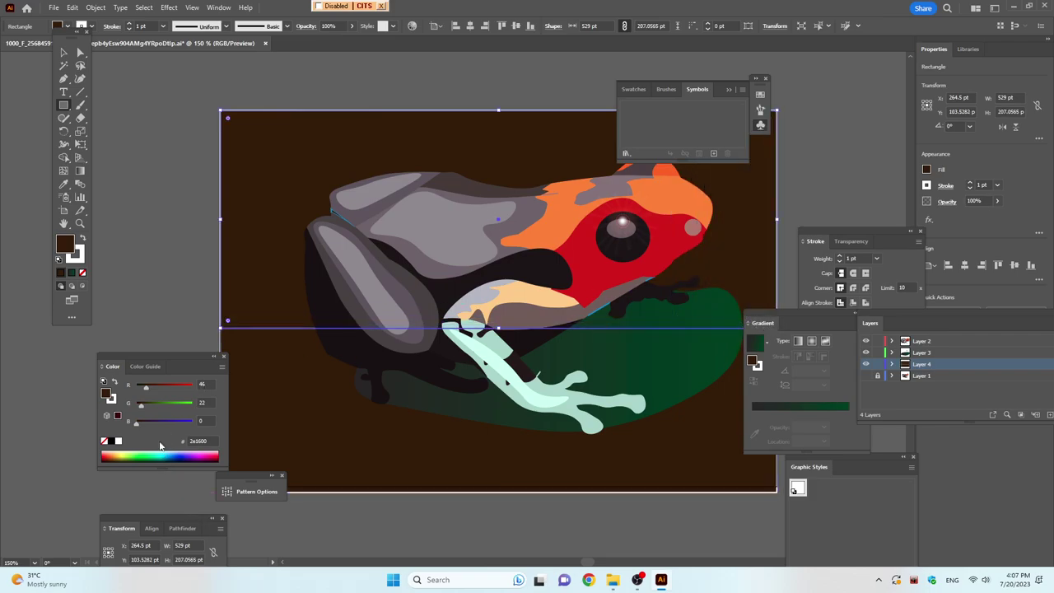
{"action": "left_click", "coordinate": [110, 457]}
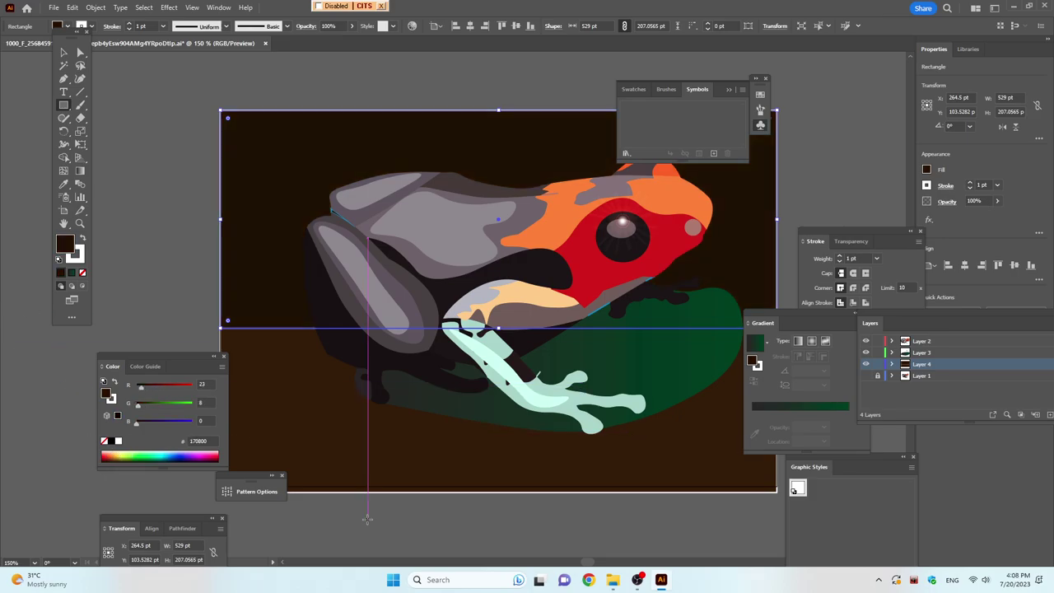
{"action": "left_click", "coordinate": [64, 54]}
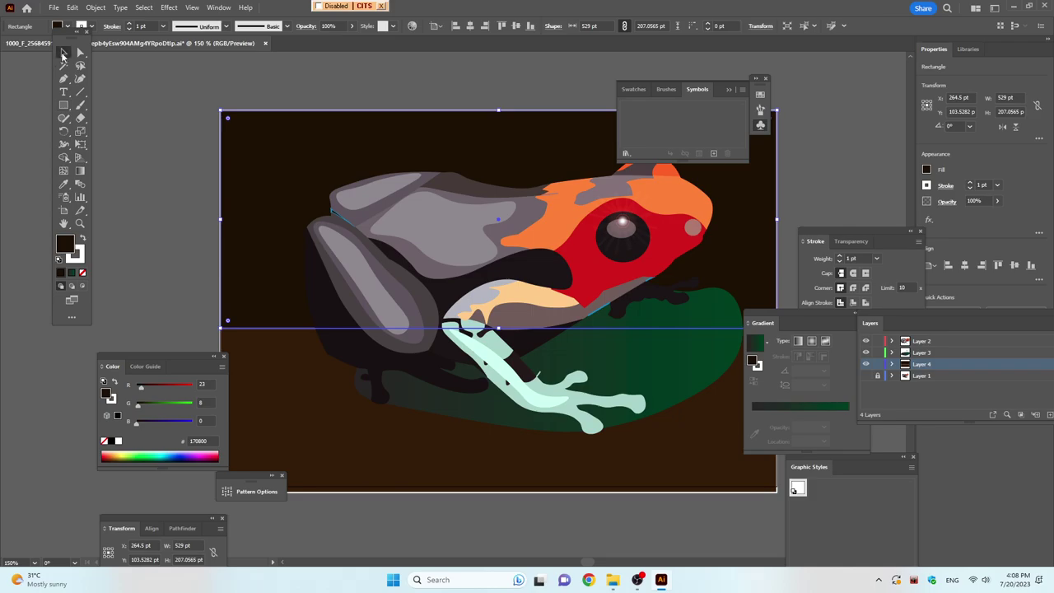
{"action": "left_click", "coordinate": [156, 103]}
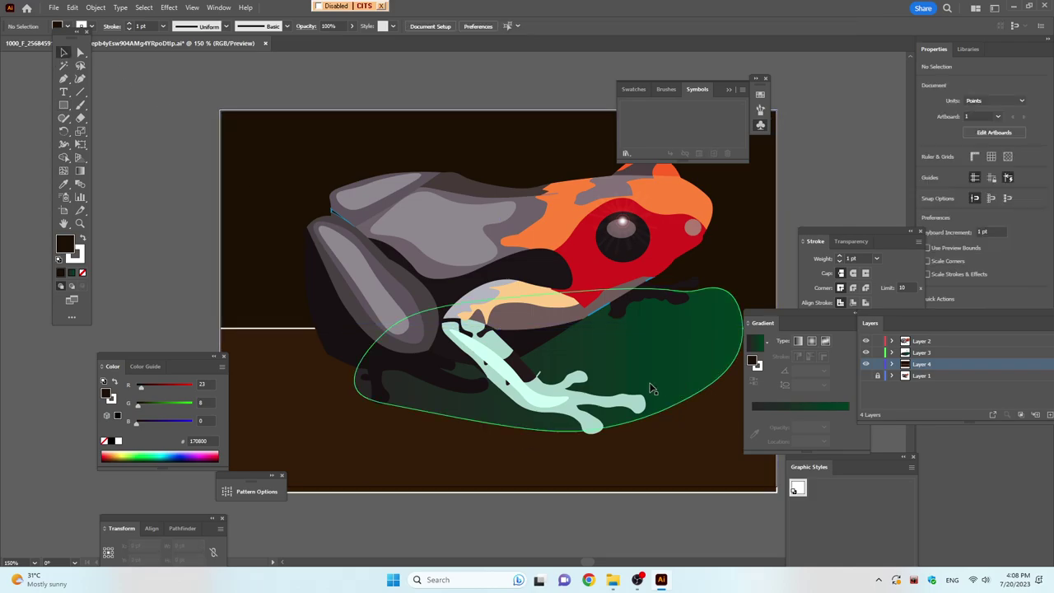
Set the strokes of both the upper and lower background rectangles to None
{"action": "left_click", "coordinate": [278, 265]}
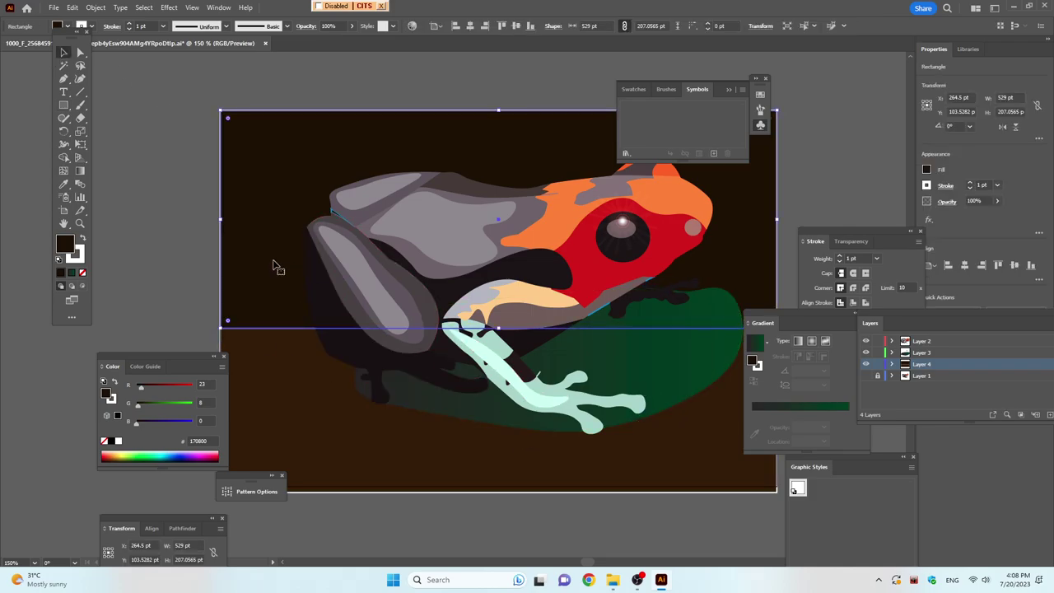
{"action": "key", "text": "x"}
{"action": "key", "text": "slash"}
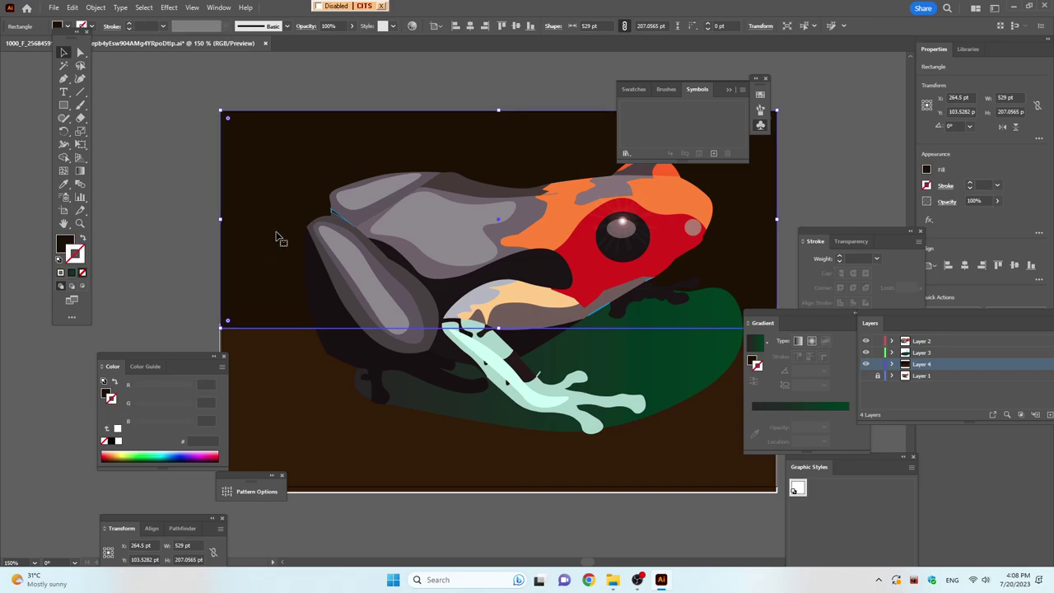
{"action": "left_click", "coordinate": [328, 429]}
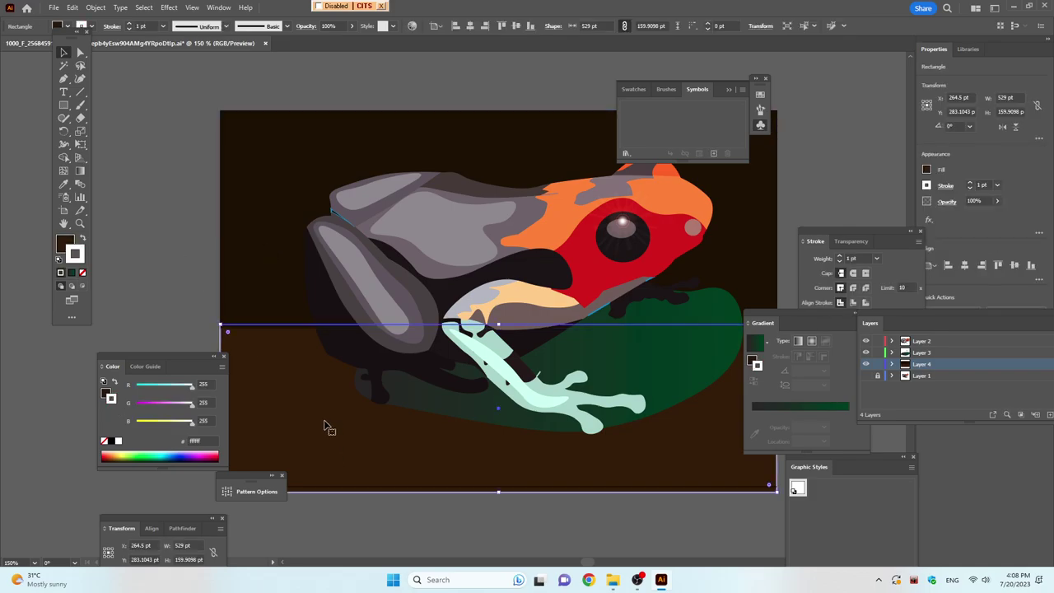
{"action": "key", "text": "slash"}
{"action": "left_click", "coordinate": [186, 288]}
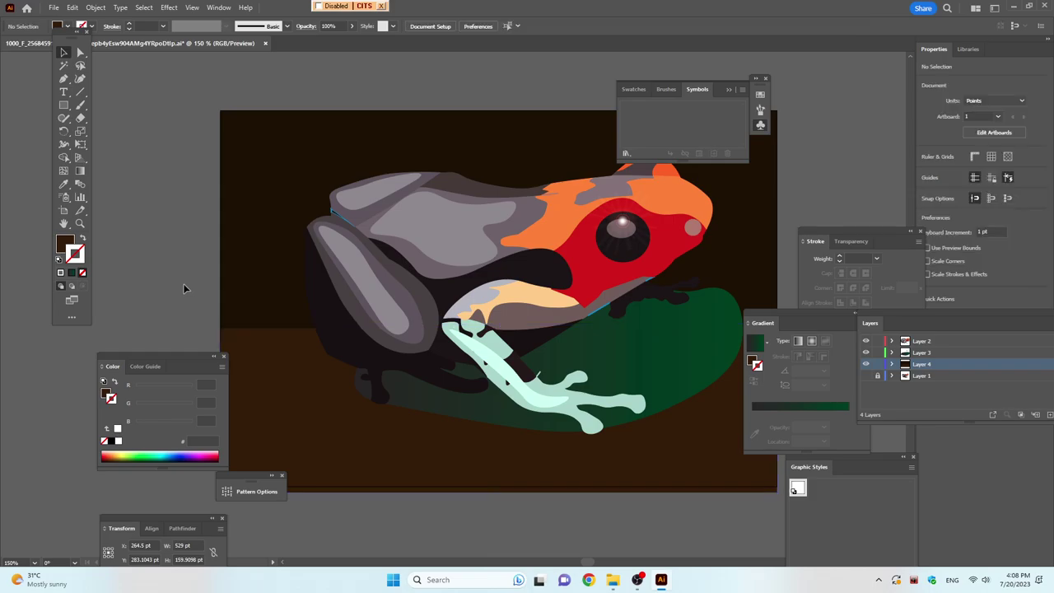
{"action": "scroll", "coordinate": [201, 294], "scroll_direction": "down", "scroll_amount": 1}
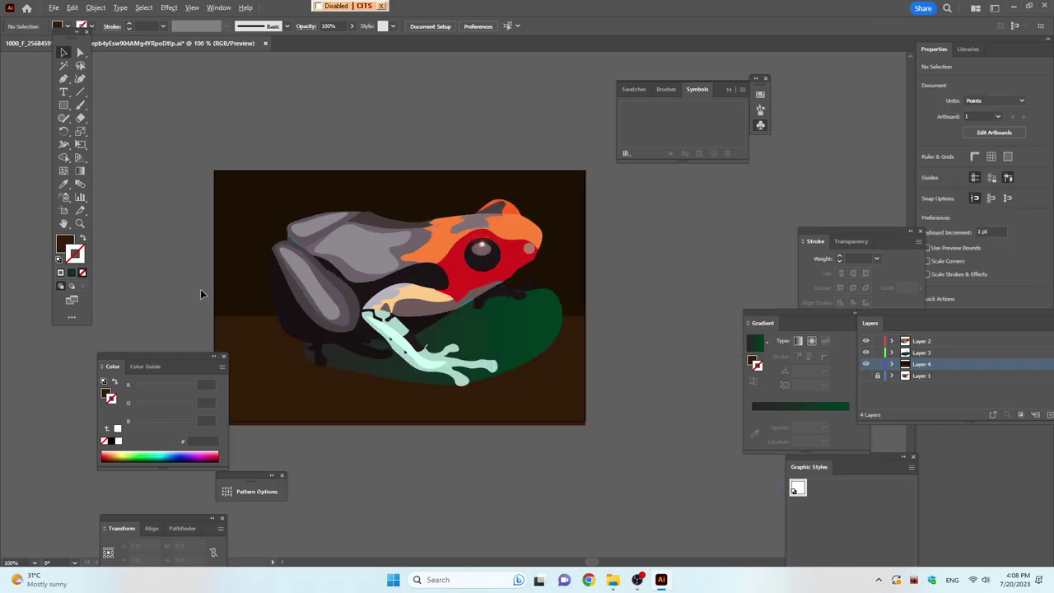
{"action": "left_click", "coordinate": [557, 278]}
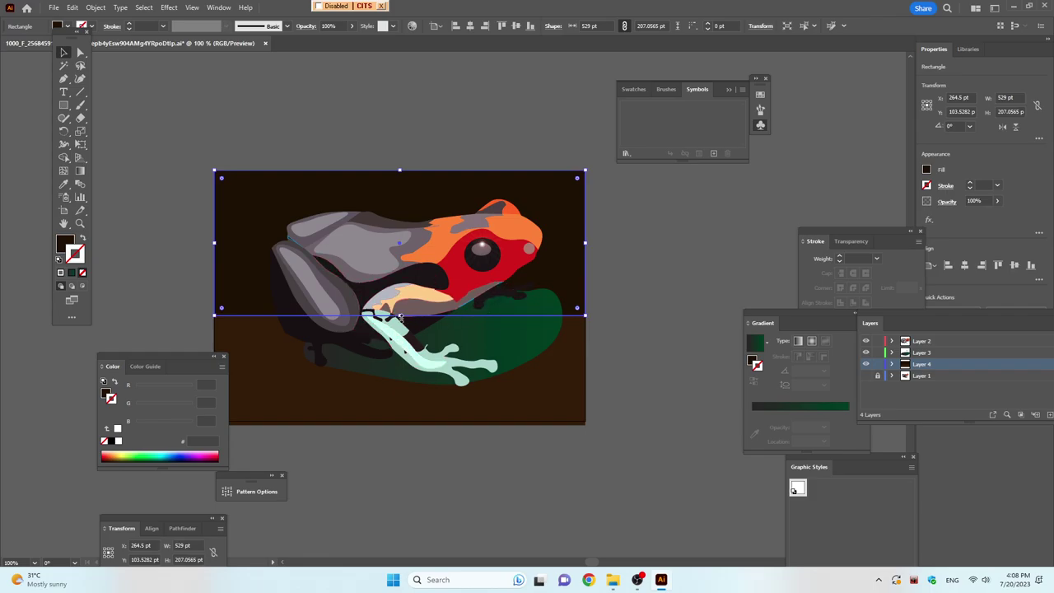
{"action": "left_click", "coordinate": [693, 302]}
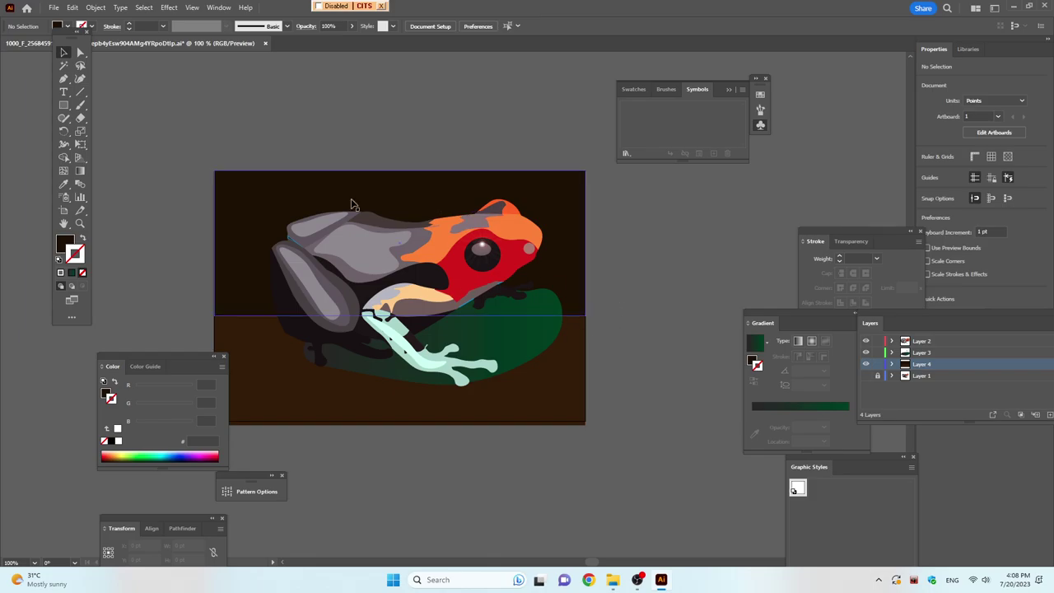
{"action": "left_click", "coordinate": [80, 79]}
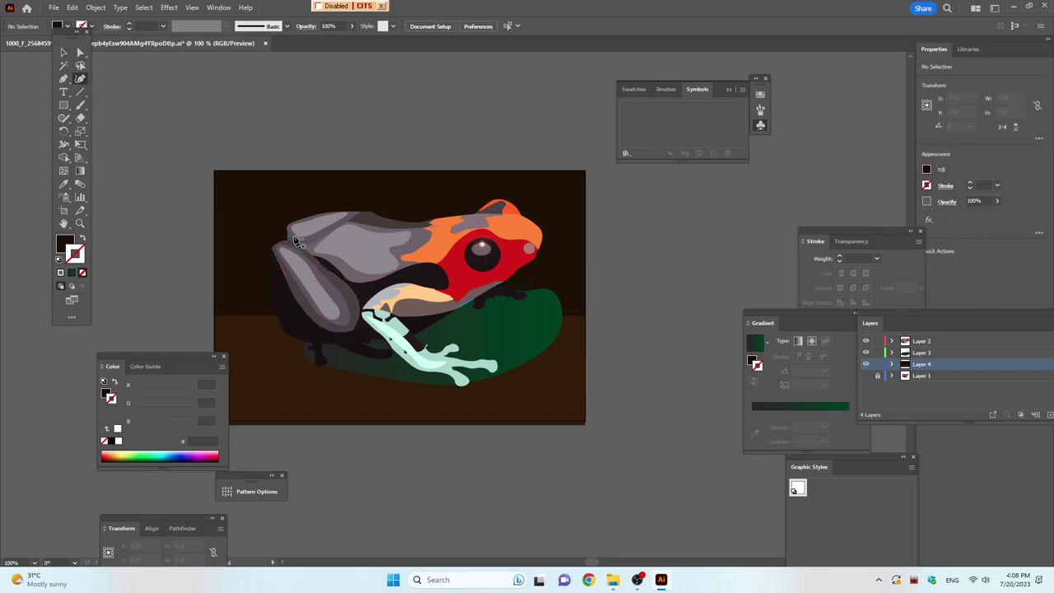
{"action": "left_click", "coordinate": [291, 238]}
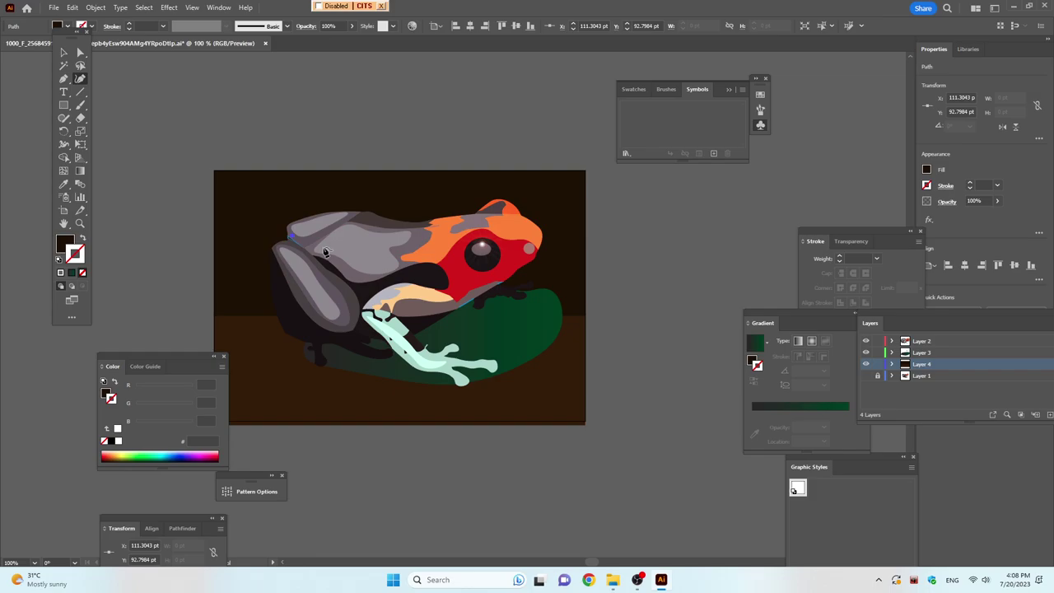
{"action": "left_click", "coordinate": [326, 247]}
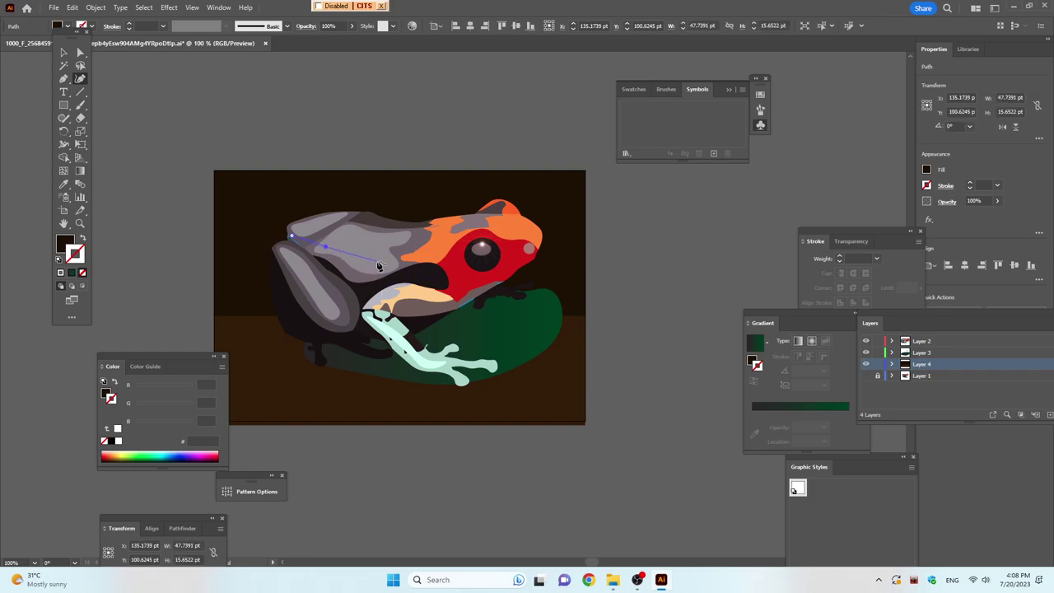
{"action": "left_click", "coordinate": [455, 236]}
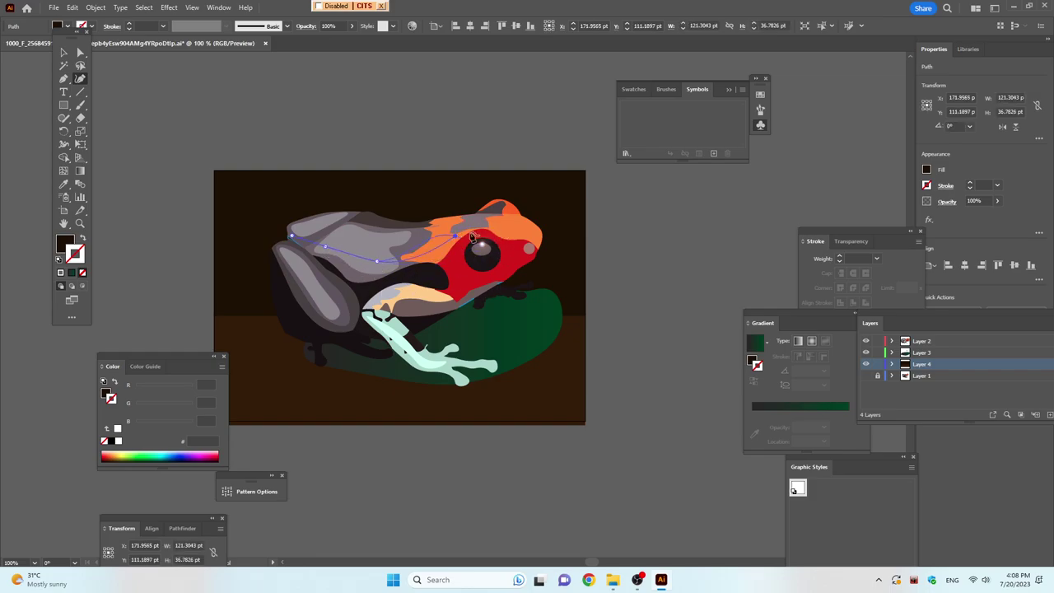
{"action": "left_click", "coordinate": [503, 228]}
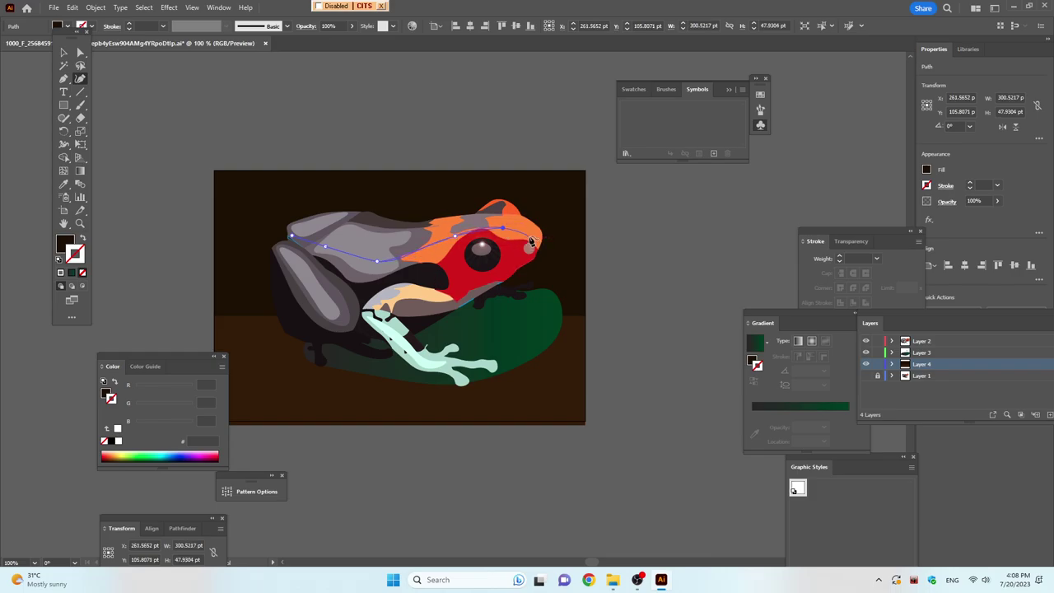
{"action": "left_click", "coordinate": [584, 236], "text": "ctrl"}
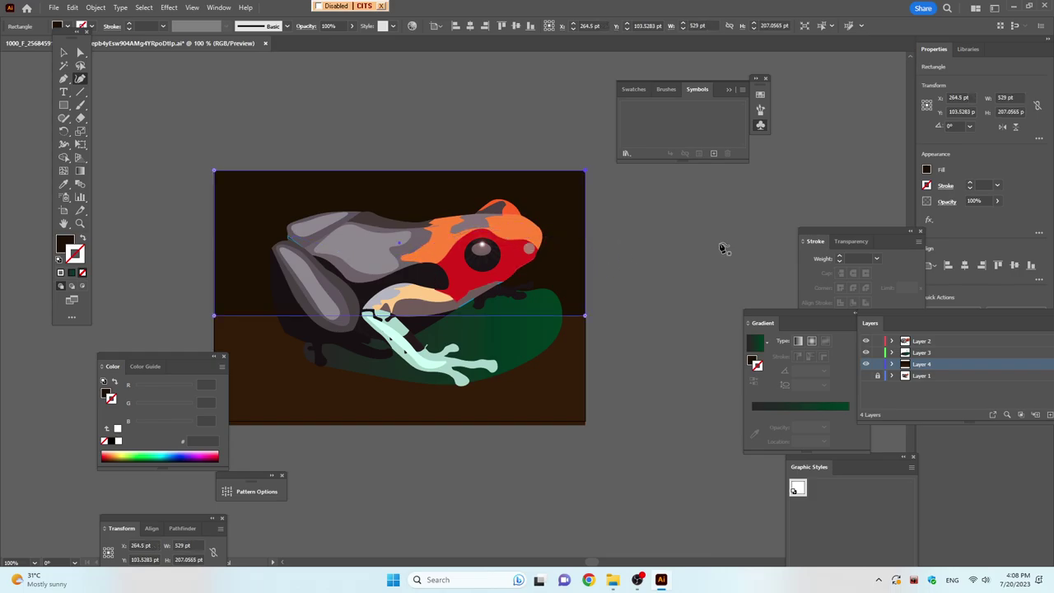
{"action": "key", "text": "ctrl"}
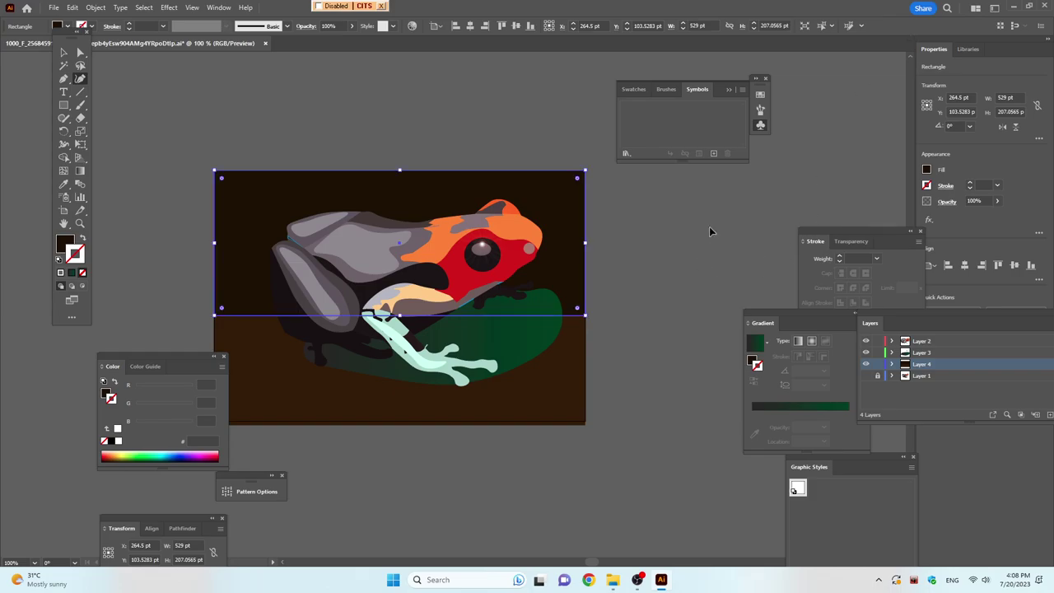
{"action": "left_click", "coordinate": [81, 105]}
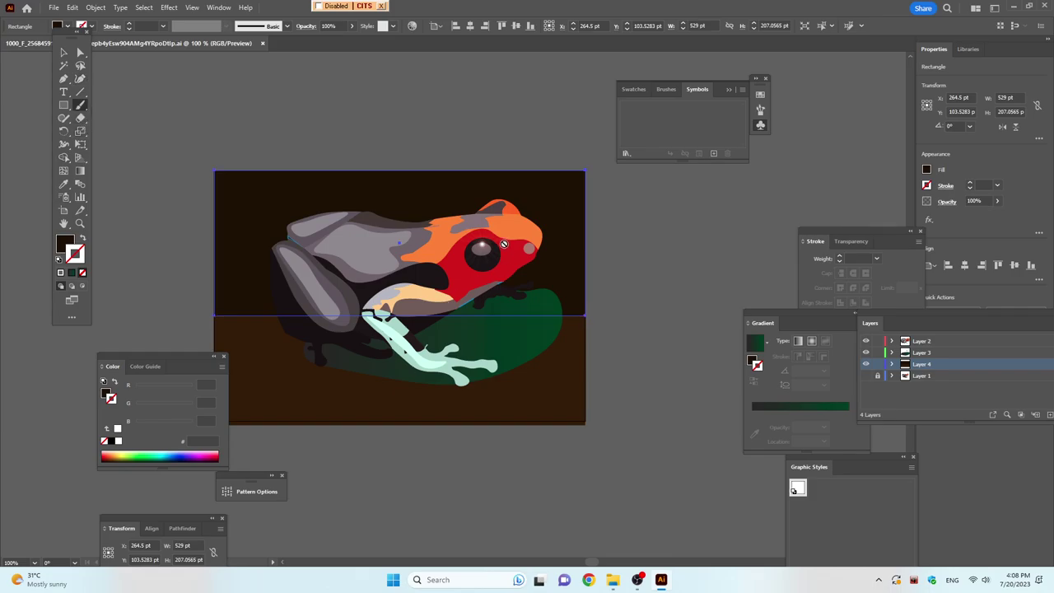
{"action": "left_click", "coordinate": [927, 345]}
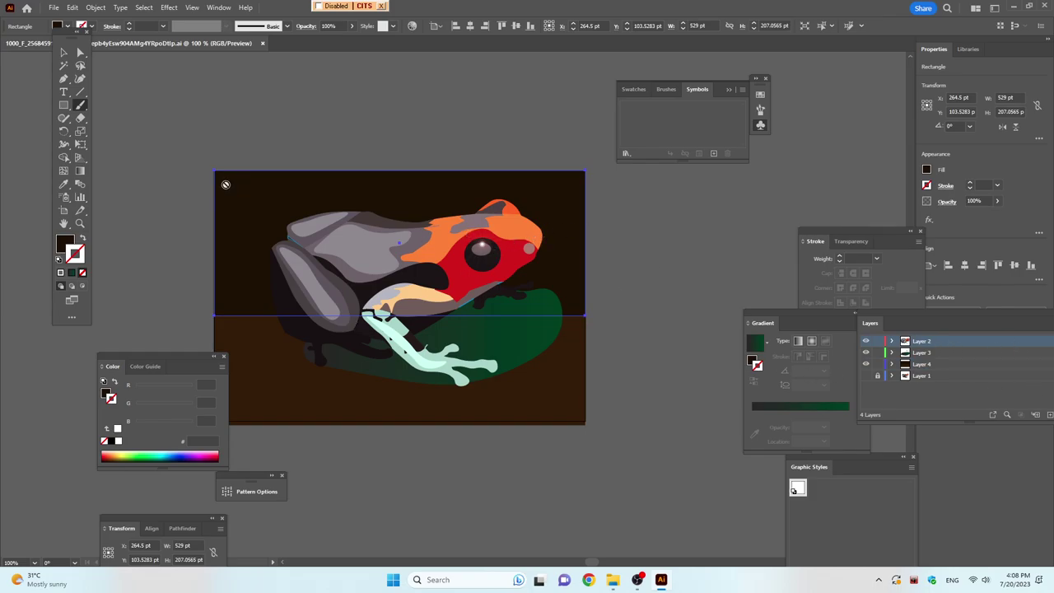
{"action": "key", "text": "shift+x"}
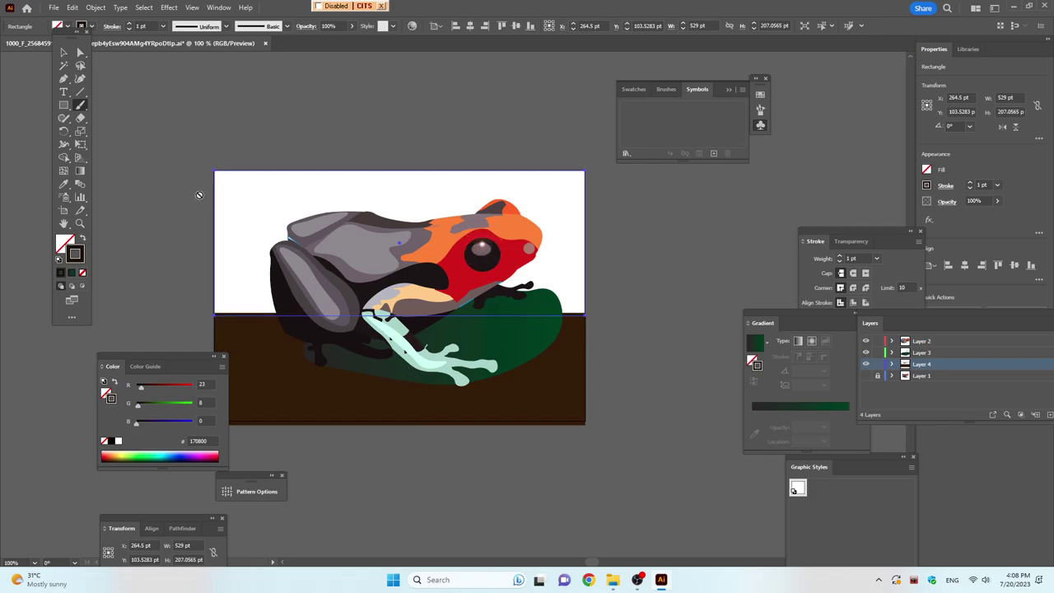
{"action": "key", "text": "shift+x"}
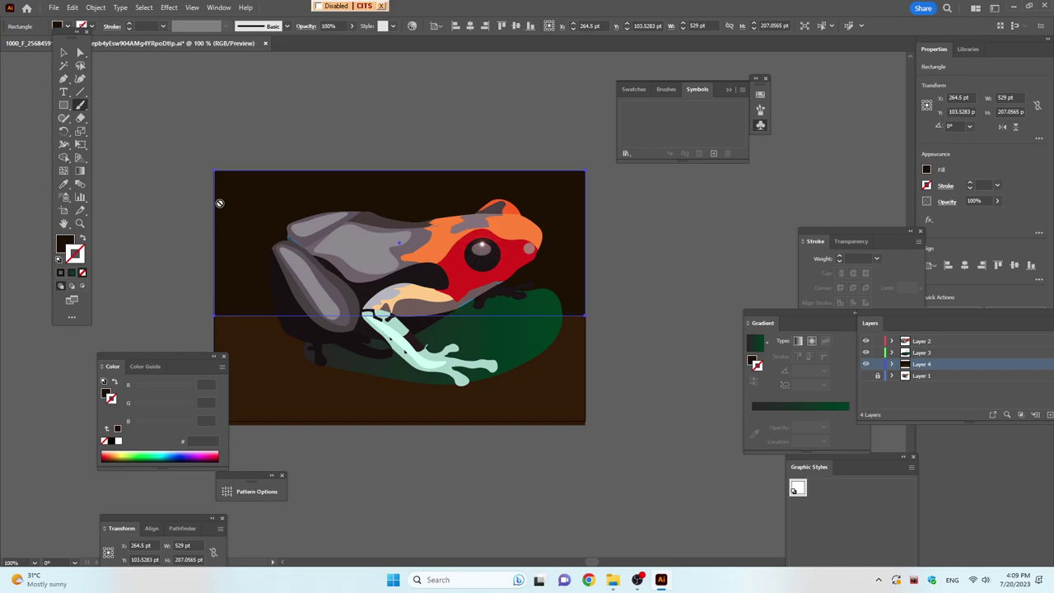
{"action": "left_click", "coordinate": [988, 341]}
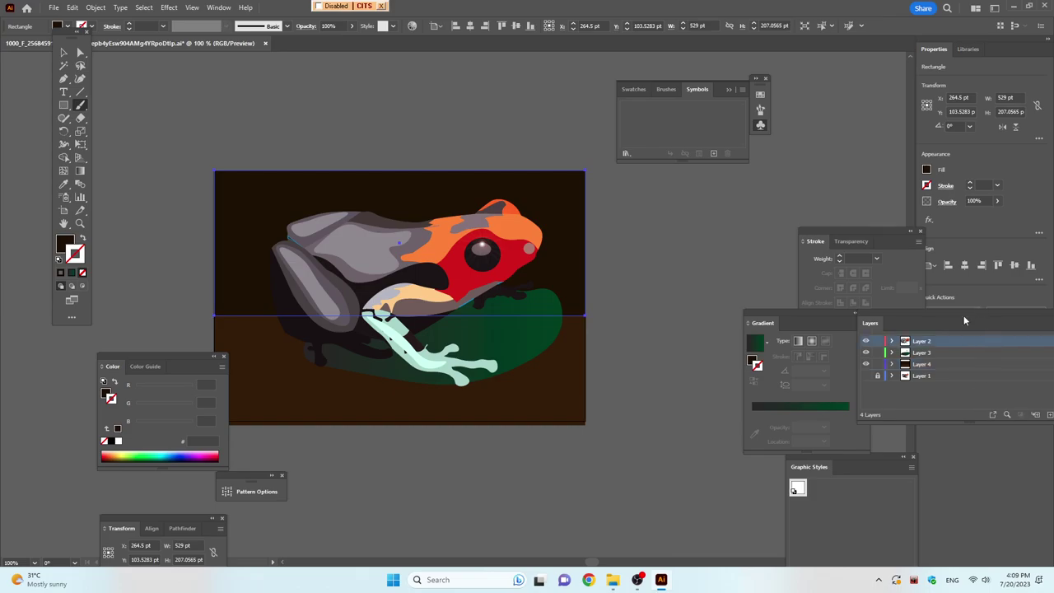
Add a new Layer 5 and start a first Curvature tool path near the frog's eye
{"action": "left_click_drag", "start_coordinate": [957, 312], "coordinate": [674, 320]}
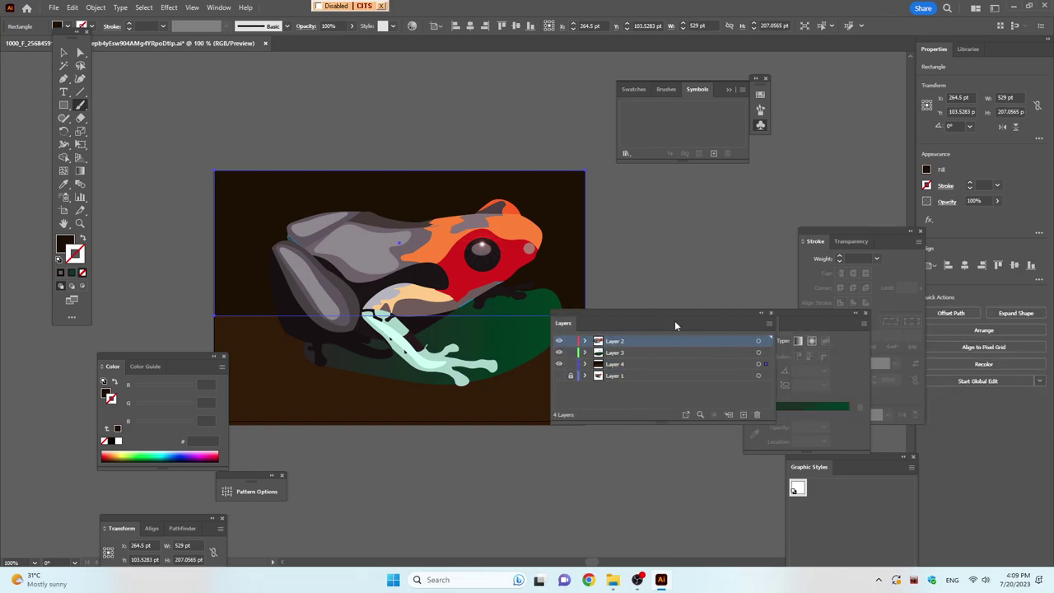
{"action": "left_click", "coordinate": [742, 415]}
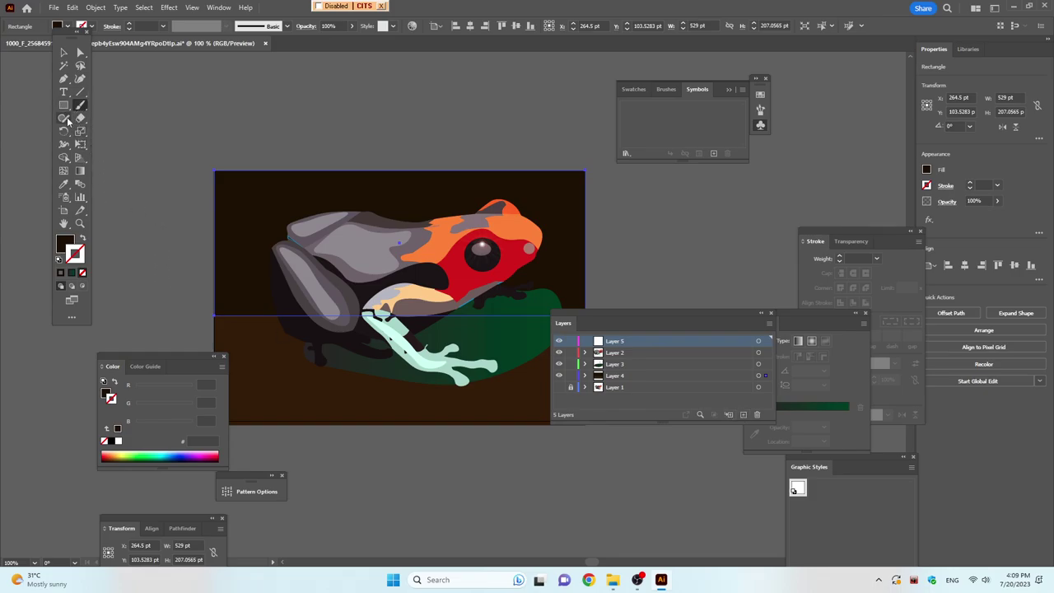
{"action": "left_click", "coordinate": [81, 79]}
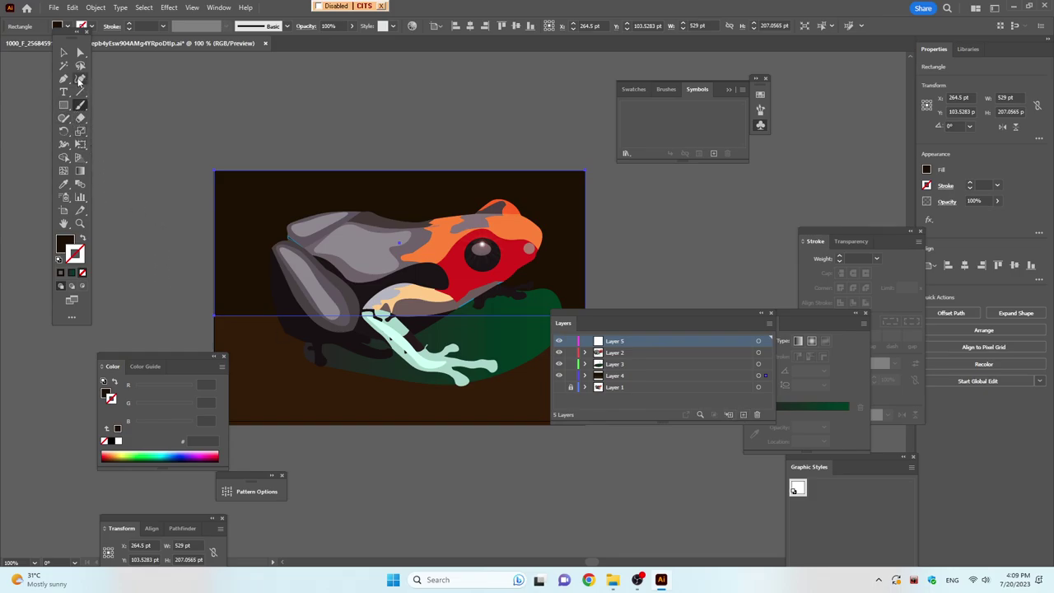
{"action": "left_click", "coordinate": [524, 237]}
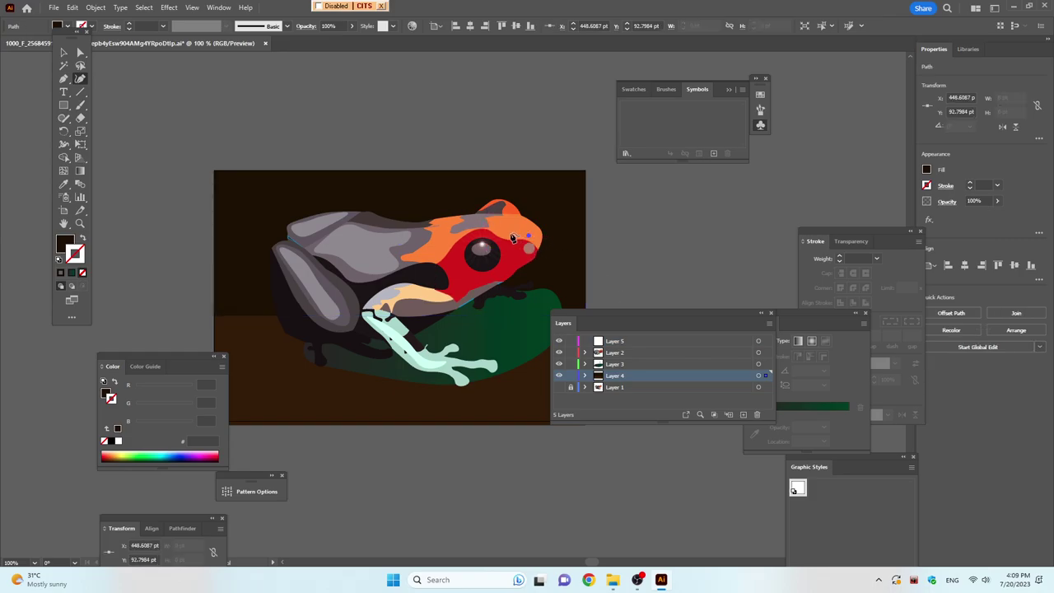
{"action": "left_click", "coordinate": [505, 233]}
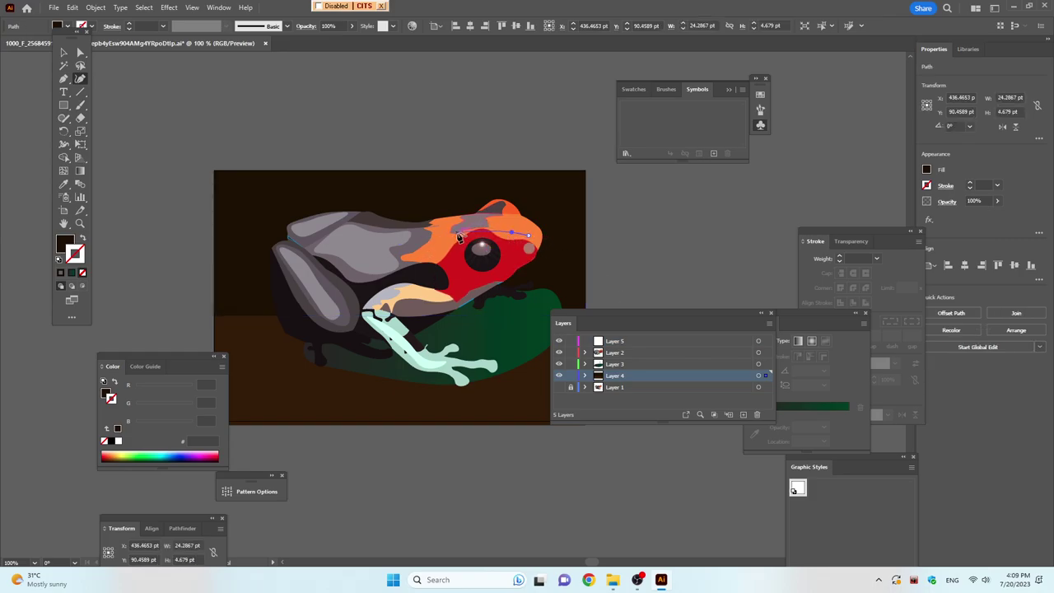
{"action": "left_click", "coordinate": [466, 232]}
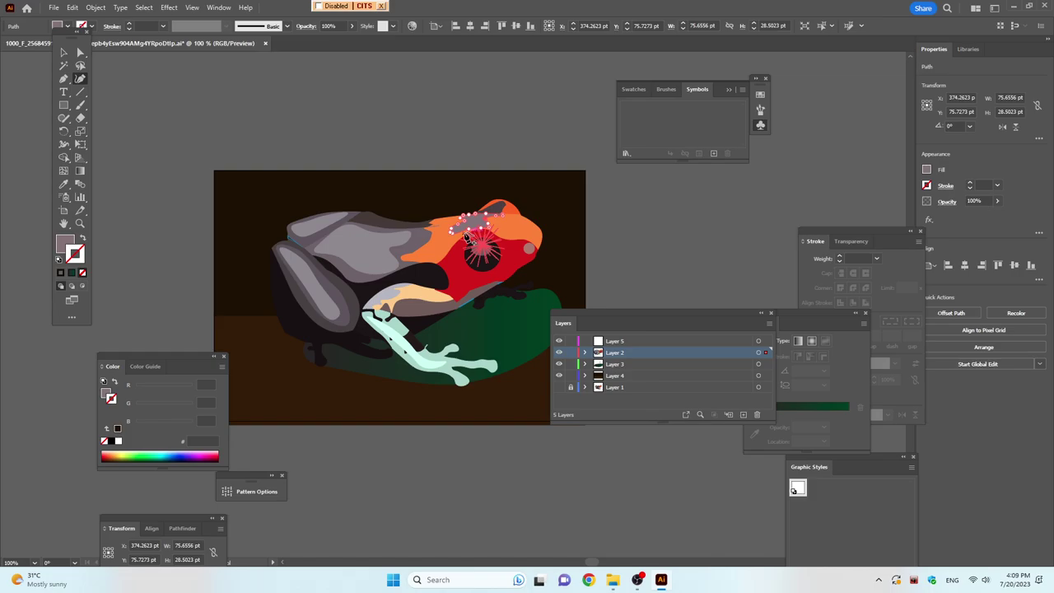
Draw the curve from behind the eye along the back to the rear, undoing the stray top-left point
{"action": "left_click", "coordinate": [527, 235]}
{"action": "left_click", "coordinate": [508, 234]}
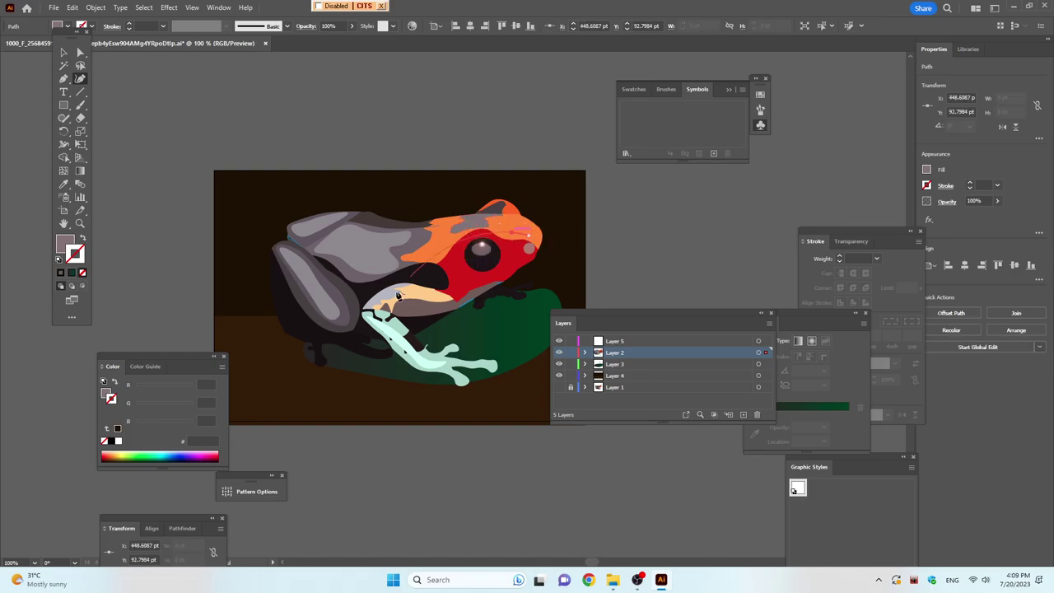
{"action": "left_click", "coordinate": [432, 244]}
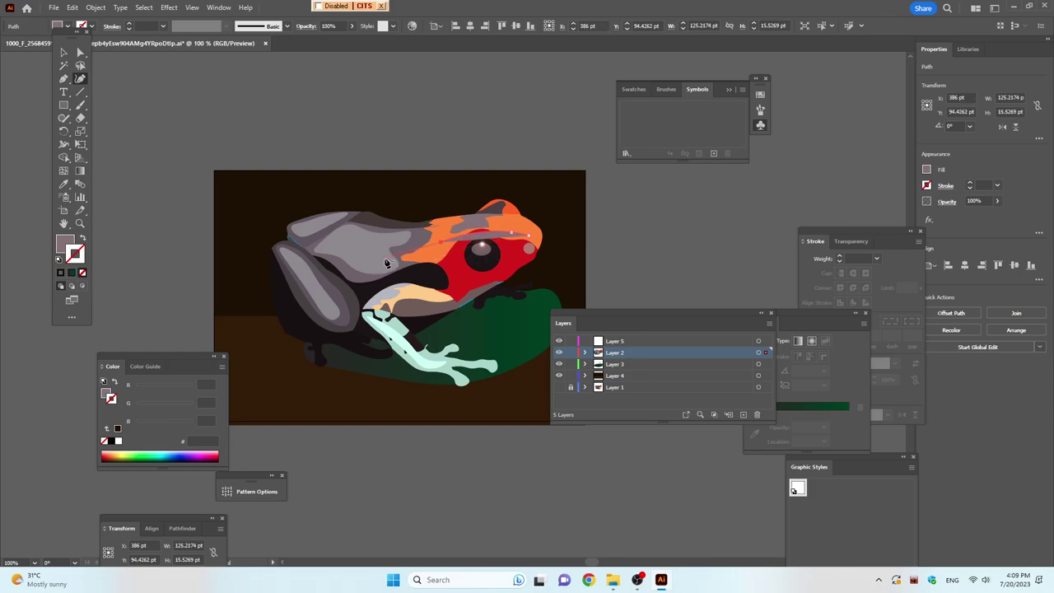
{"action": "left_click", "coordinate": [381, 254]}
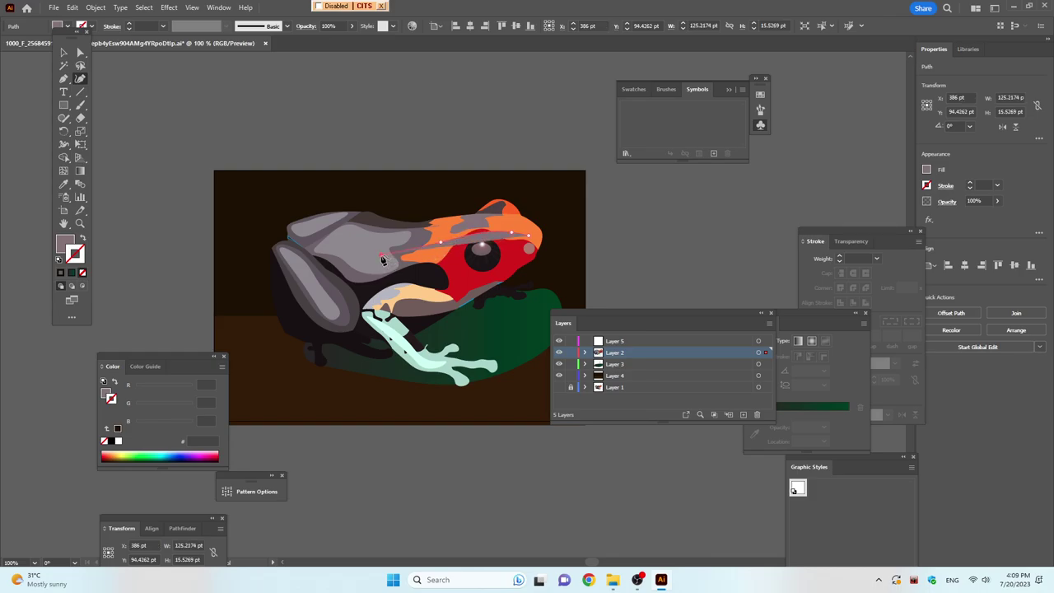
{"action": "left_click", "coordinate": [293, 239]}
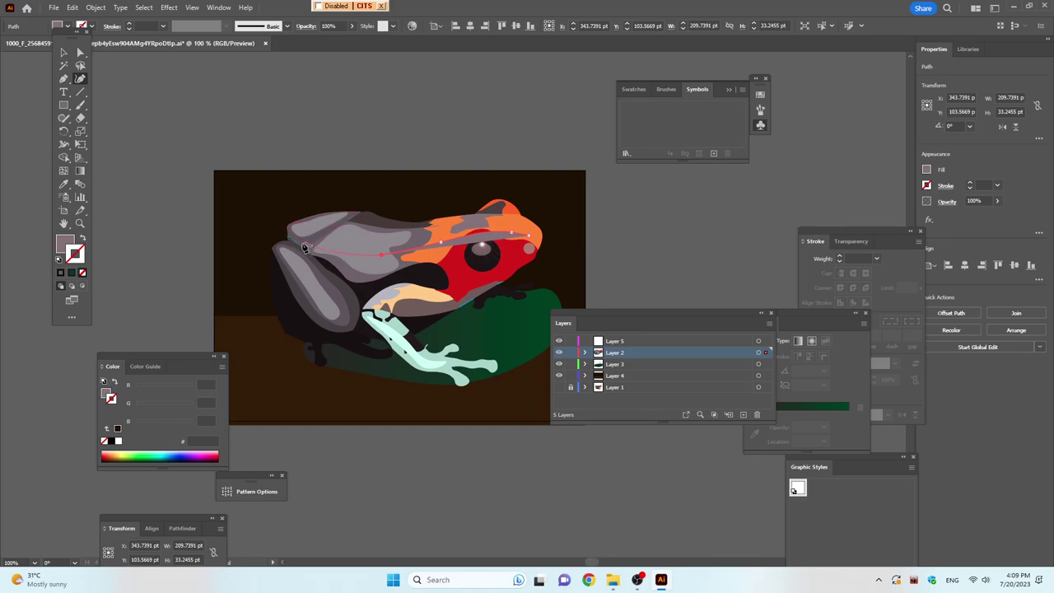
{"action": "left_click", "coordinate": [304, 247]}
{"action": "left_click", "coordinate": [288, 183]}
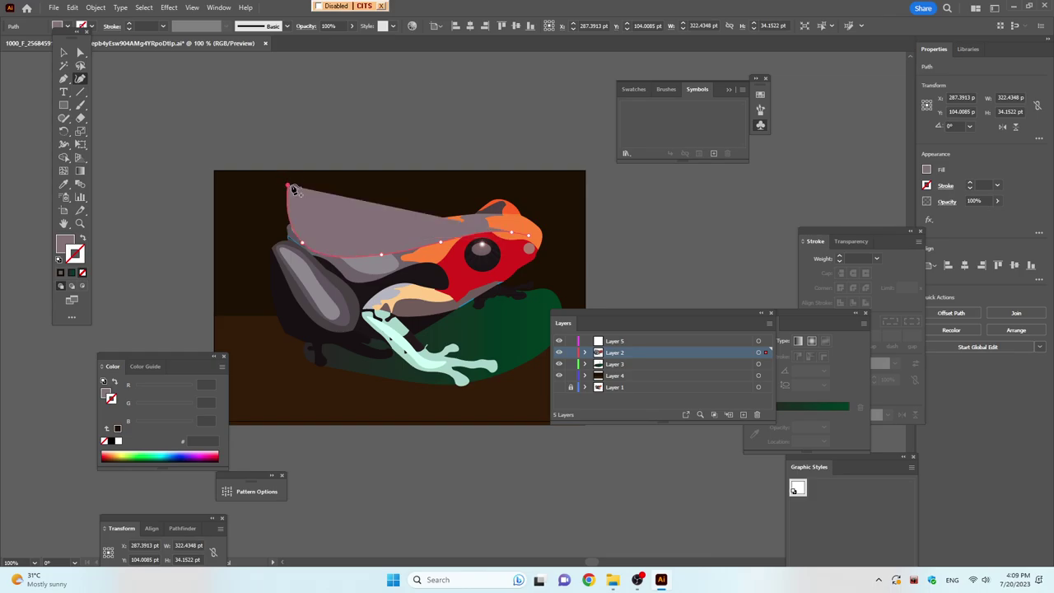
{"action": "key", "text": "ctrl+z"}
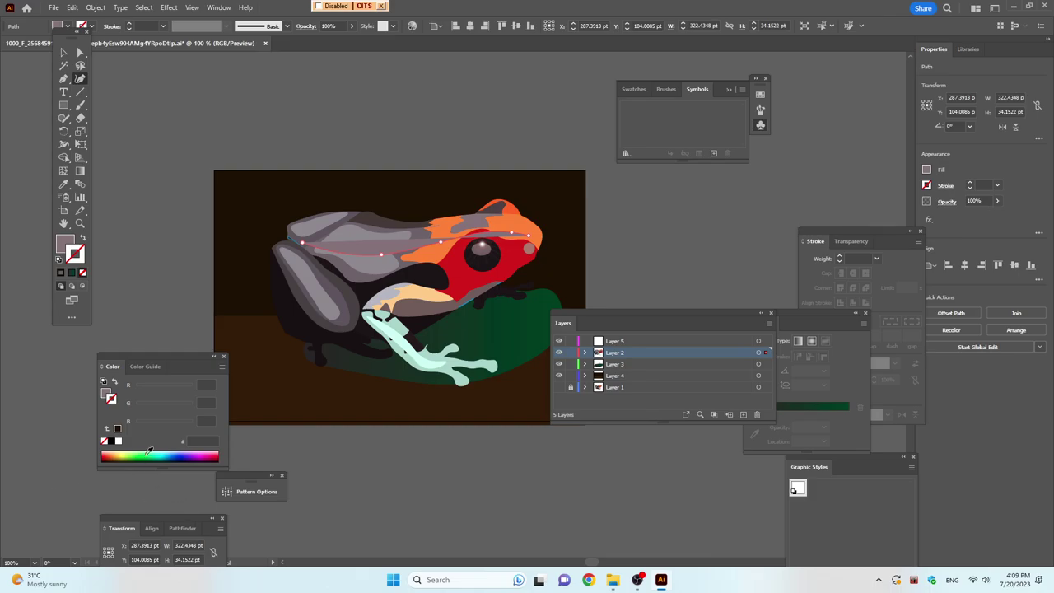
Make the back curve a white stroke with no fill and widen its middle with the Width tool
{"action": "left_click", "coordinate": [117, 442]}
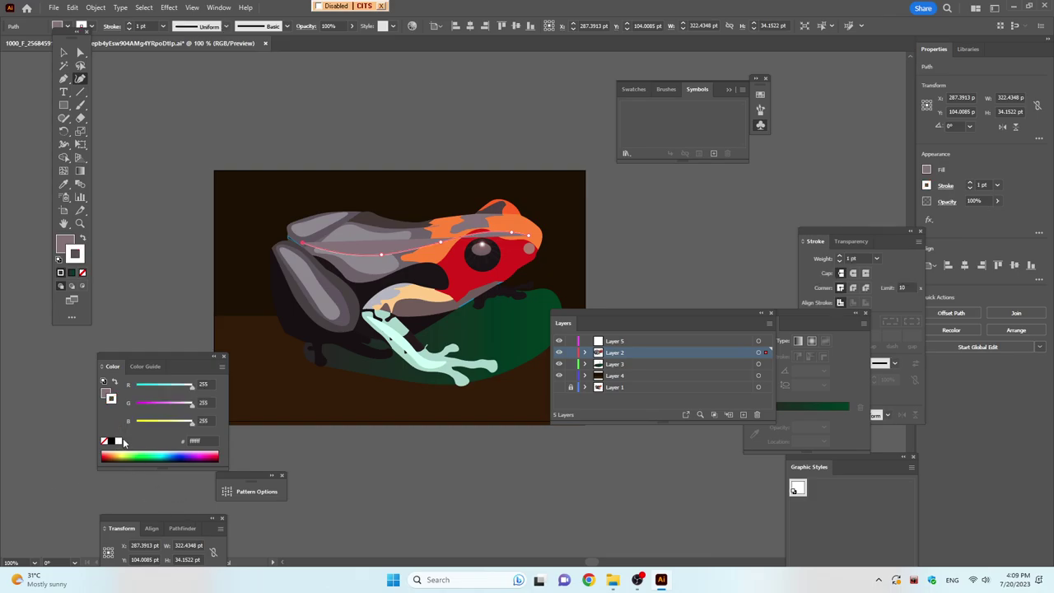
{"action": "key", "text": "x"}
{"action": "key", "text": "slash"}
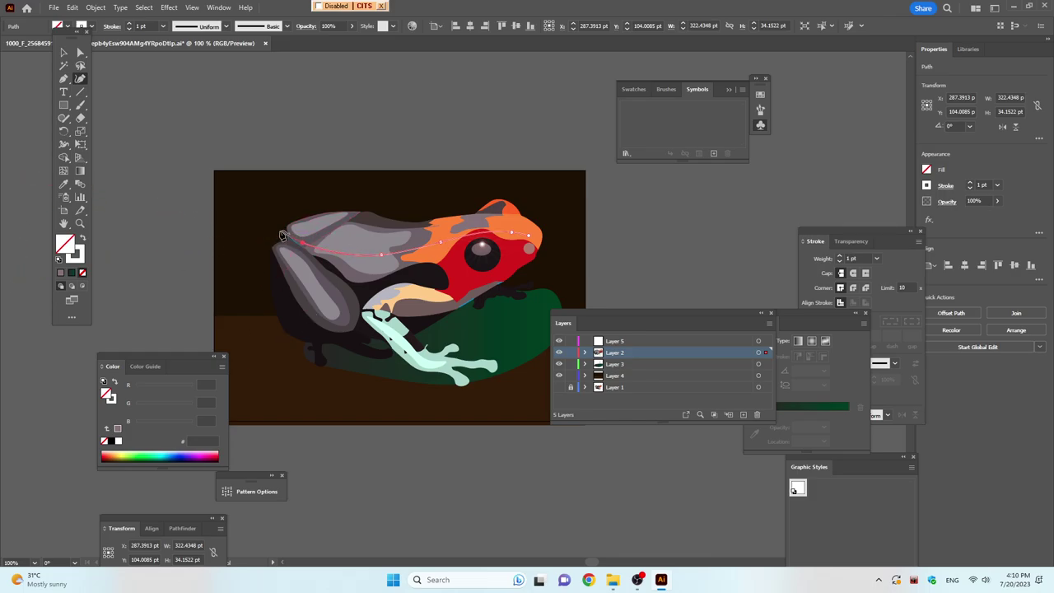
{"action": "left_click_drag", "start_coordinate": [290, 238], "coordinate": [277, 229]}
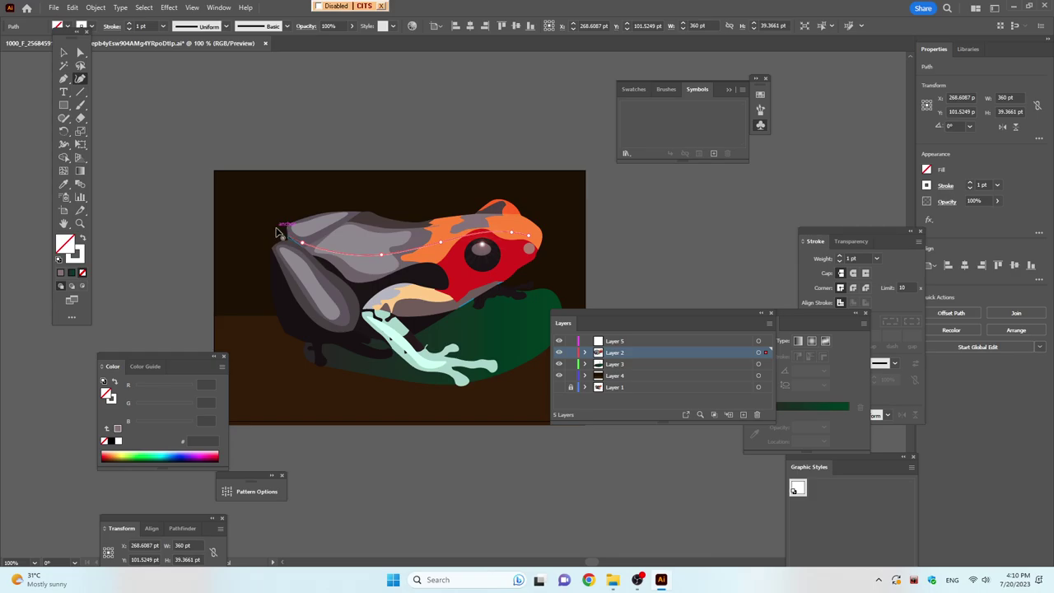
{"action": "key", "text": "ctrl+z"}
{"action": "left_click", "coordinate": [68, 145]}
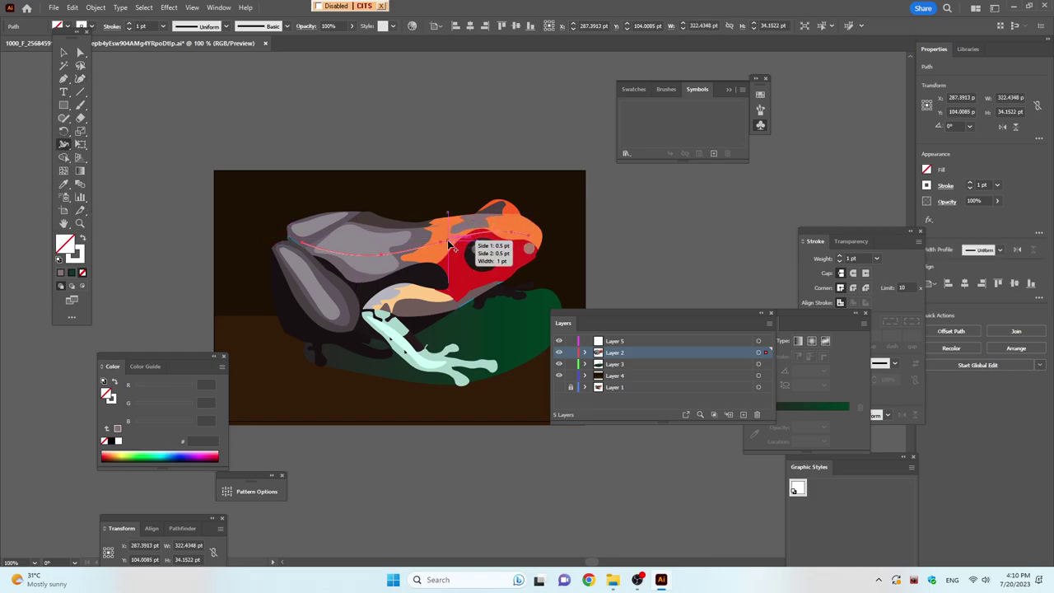
{"action": "left_click_drag", "start_coordinate": [449, 244], "coordinate": [449, 247]}
Apply a Gaussian Blur of about 4.66 pixels to the back stroke
{"action": "left_click", "coordinate": [169, 7]}
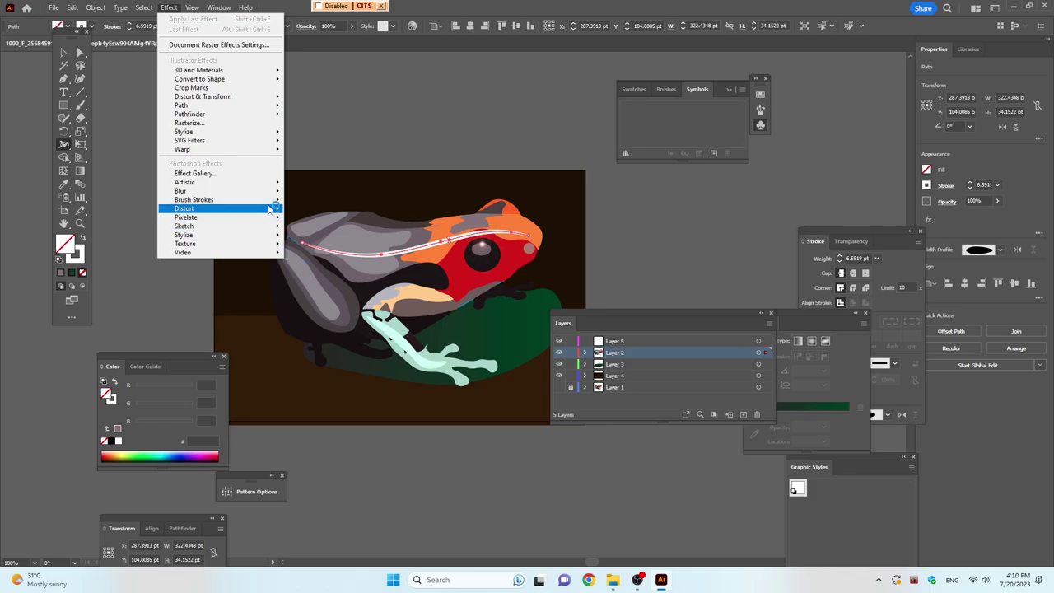
{"action": "mouse_move", "coordinate": [180, 190]}
{"action": "left_click", "coordinate": [323, 193]}
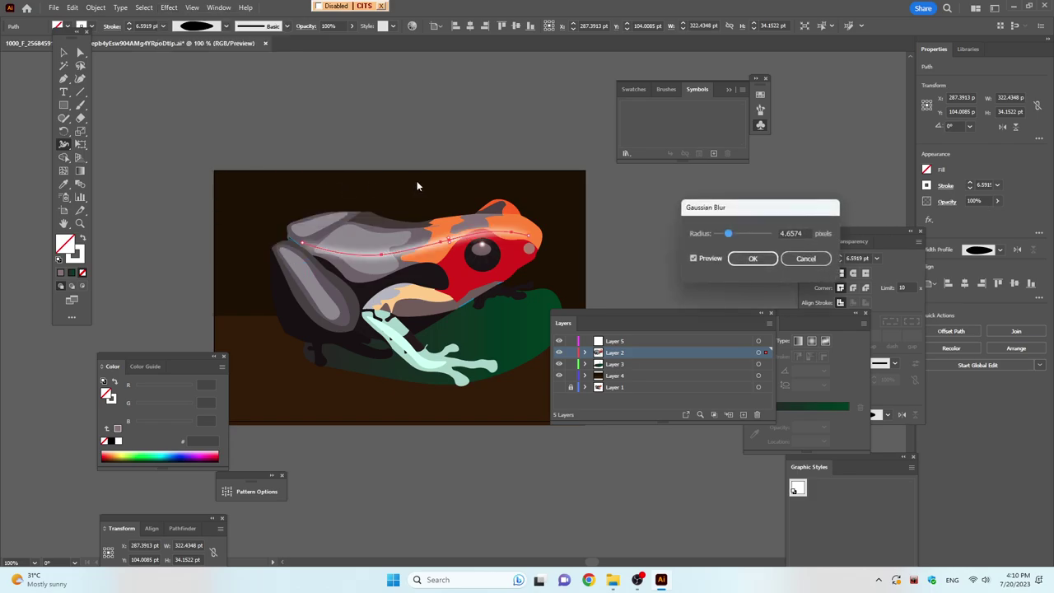
{"action": "left_click", "coordinate": [752, 258]}
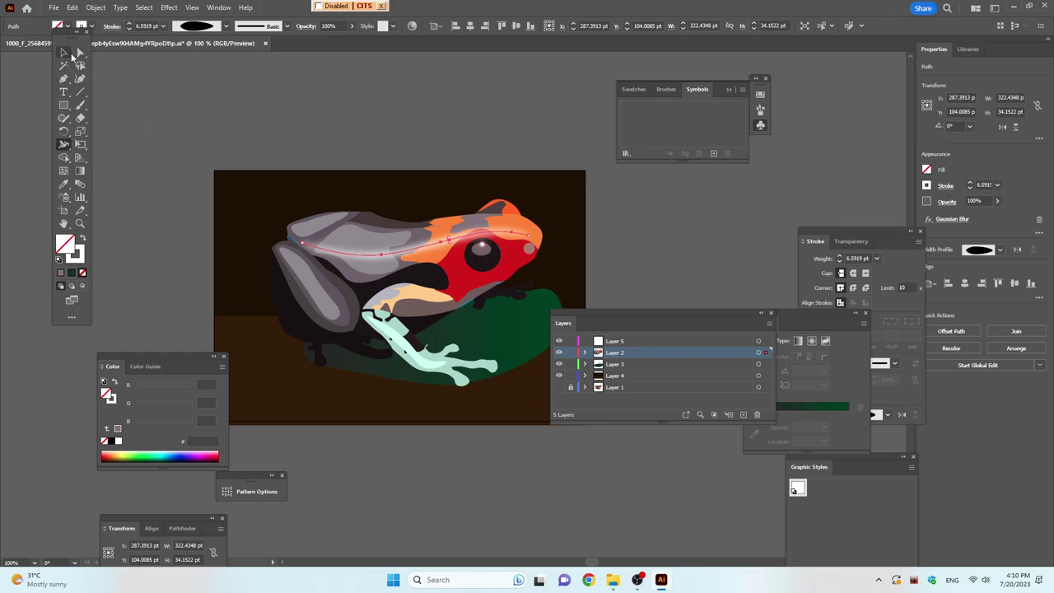
{"action": "left_click", "coordinate": [63, 52]}
{"action": "left_click", "coordinate": [492, 181]}
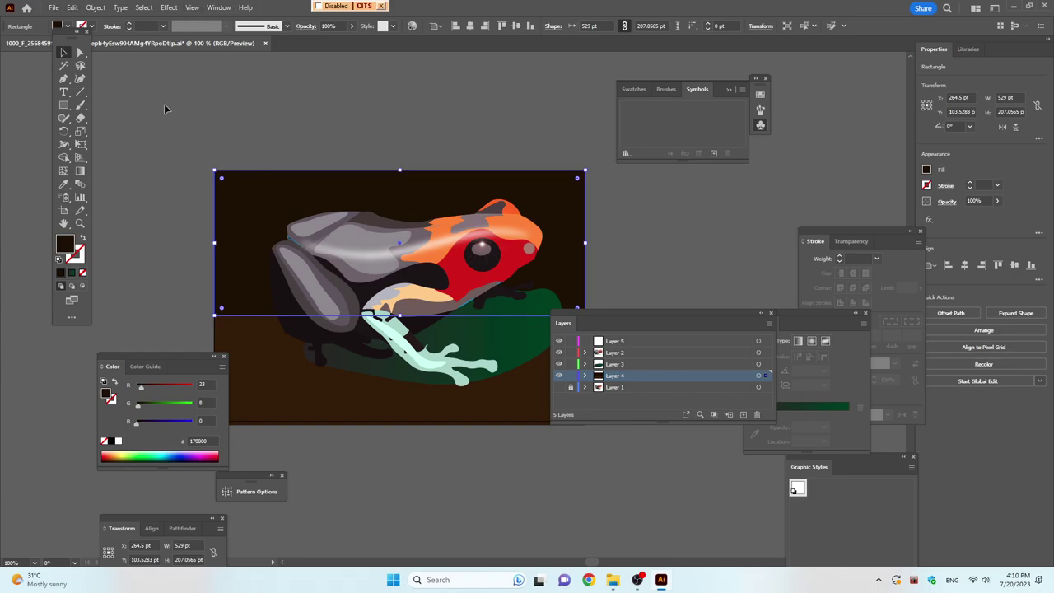
Draw a curved path with the Curvature tool down the frog's back leg
{"action": "left_click", "coordinate": [80, 78]}
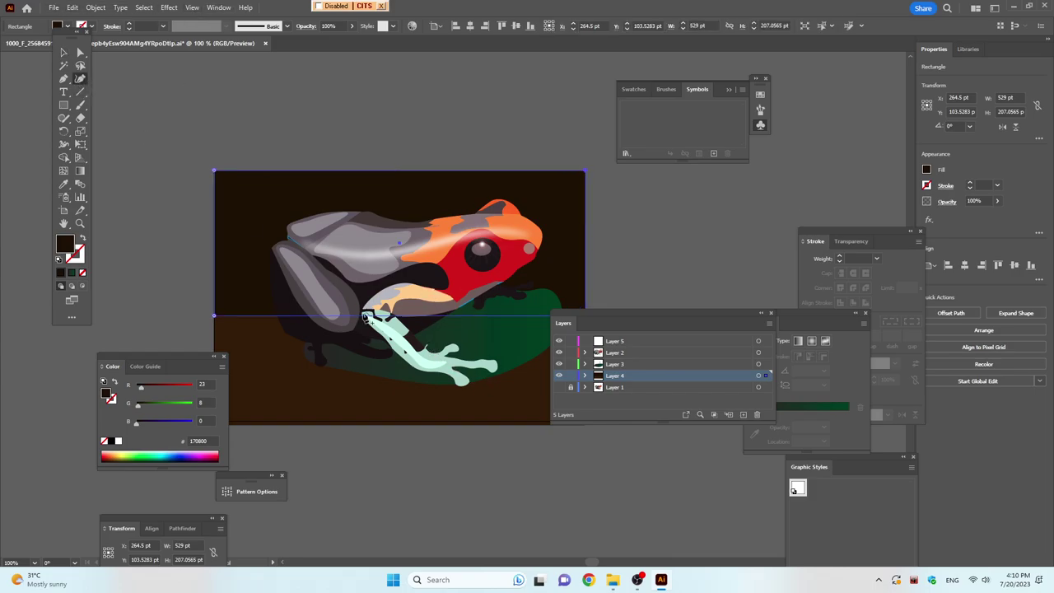
{"action": "scroll", "coordinate": [314, 286], "scroll_direction": "up", "scroll_amount": 1}
{"action": "left_click", "coordinate": [272, 242]}
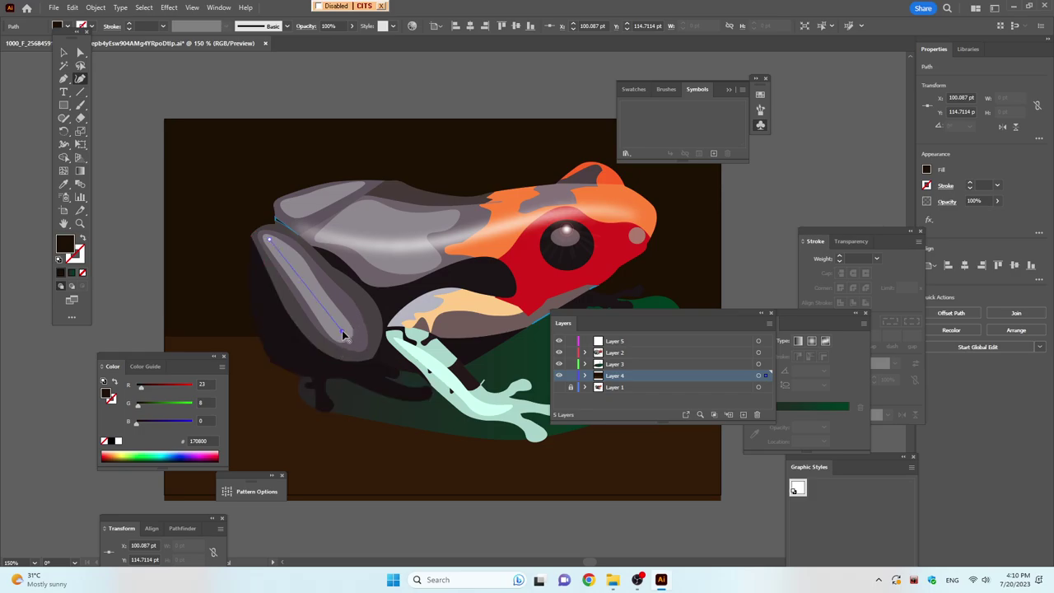
{"action": "left_click", "coordinate": [365, 351]}
{"action": "left_click_drag", "start_coordinate": [365, 351], "coordinate": [363, 344]}
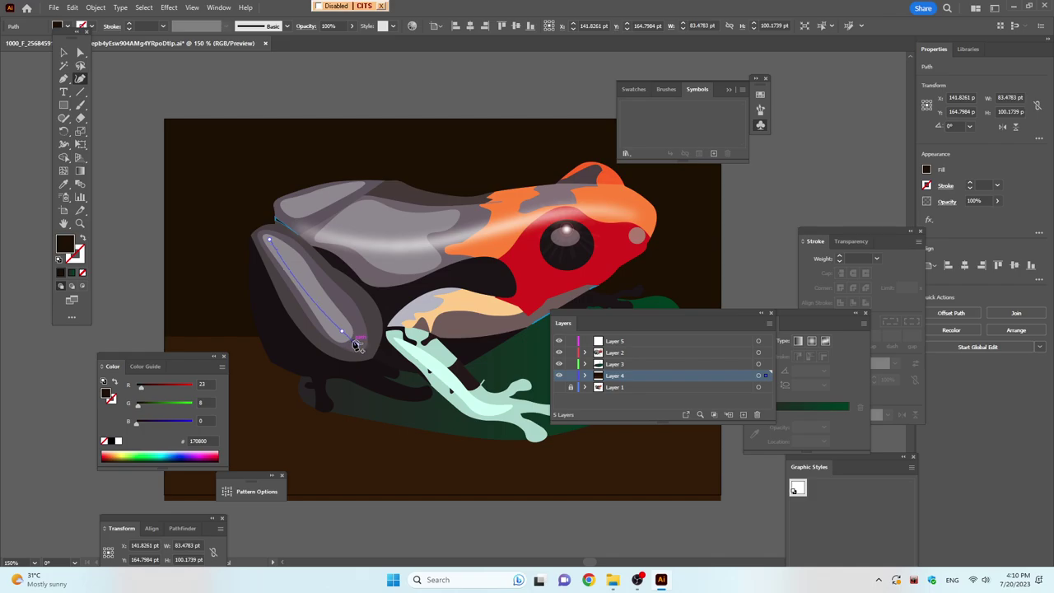
Make the leg curve a white stroke with no fill and widen it into a tapered highlight
{"action": "left_click", "coordinate": [118, 443]}
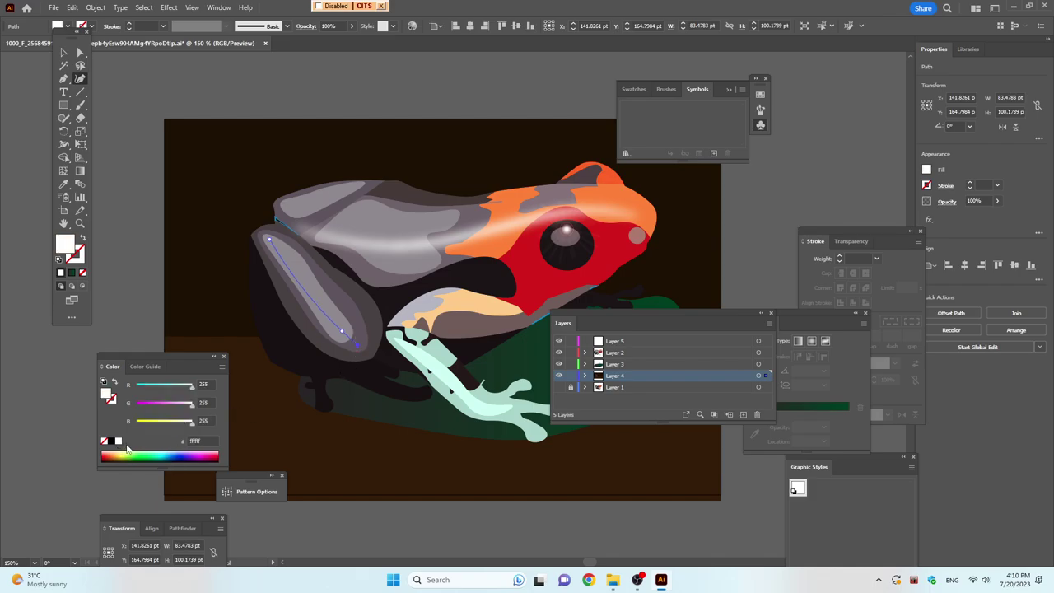
{"action": "key", "text": "shift+x"}
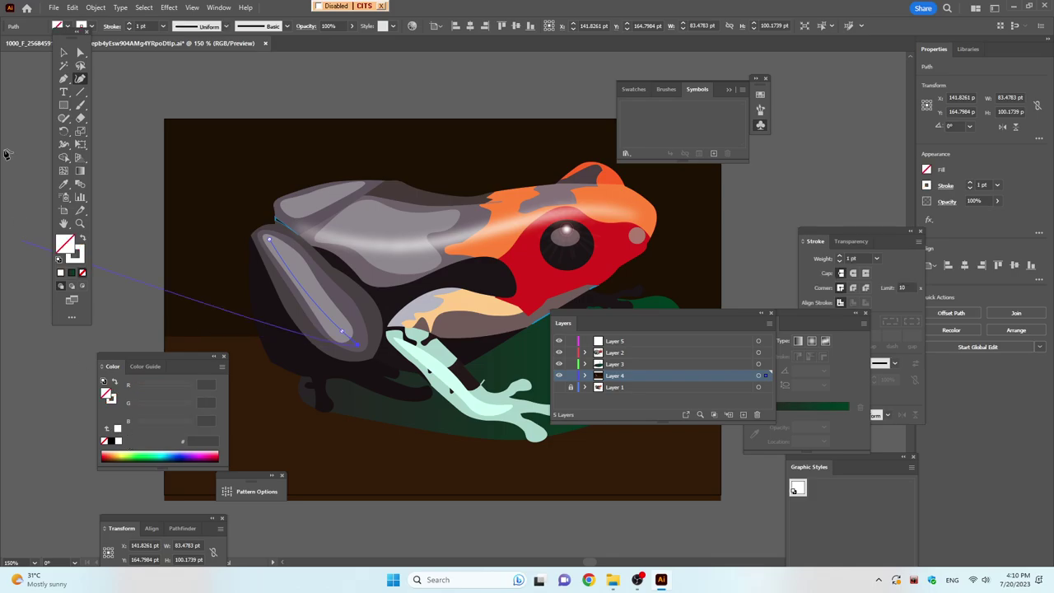
{"action": "left_click", "coordinate": [64, 144]}
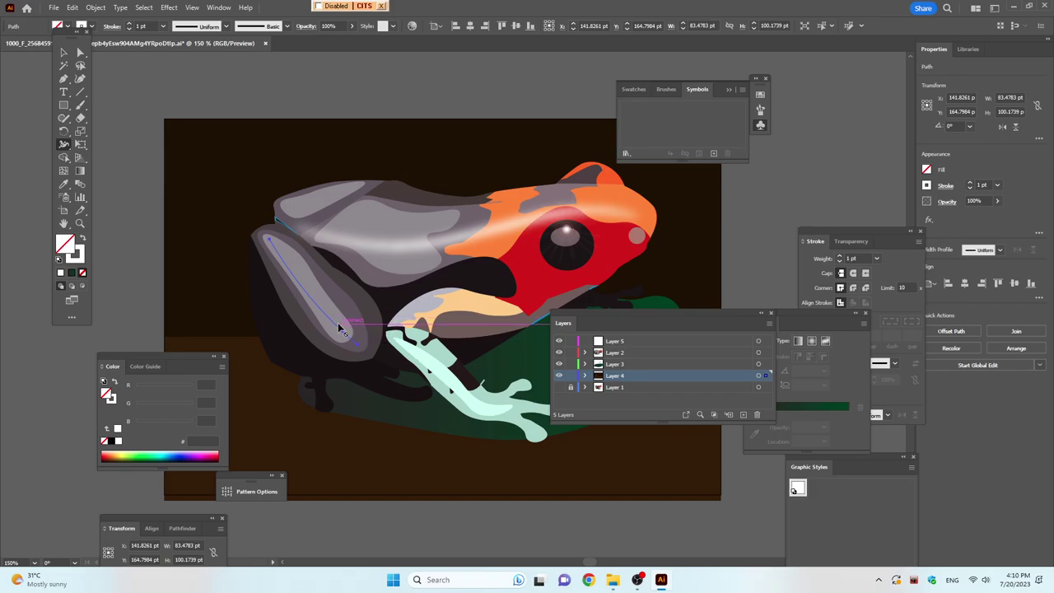
{"action": "left_click_drag", "start_coordinate": [346, 322], "coordinate": [333, 329]}
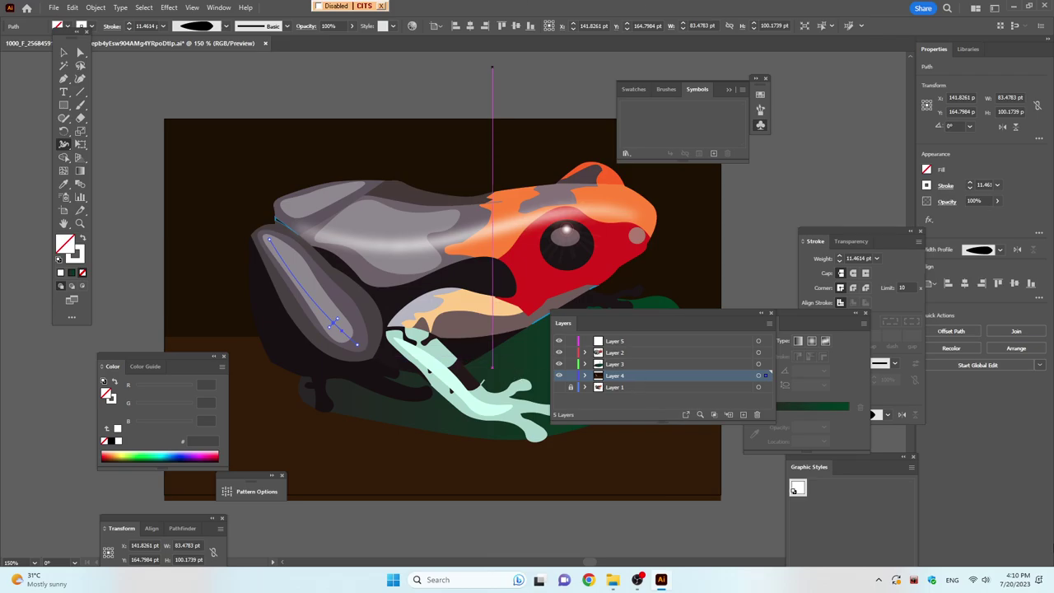
{"action": "key", "text": "v"}
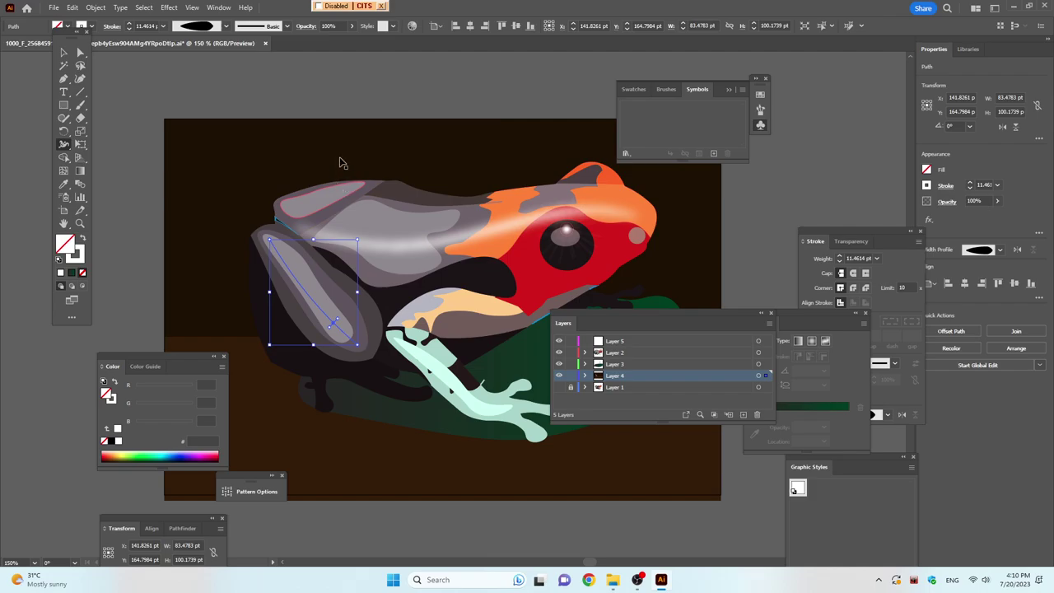